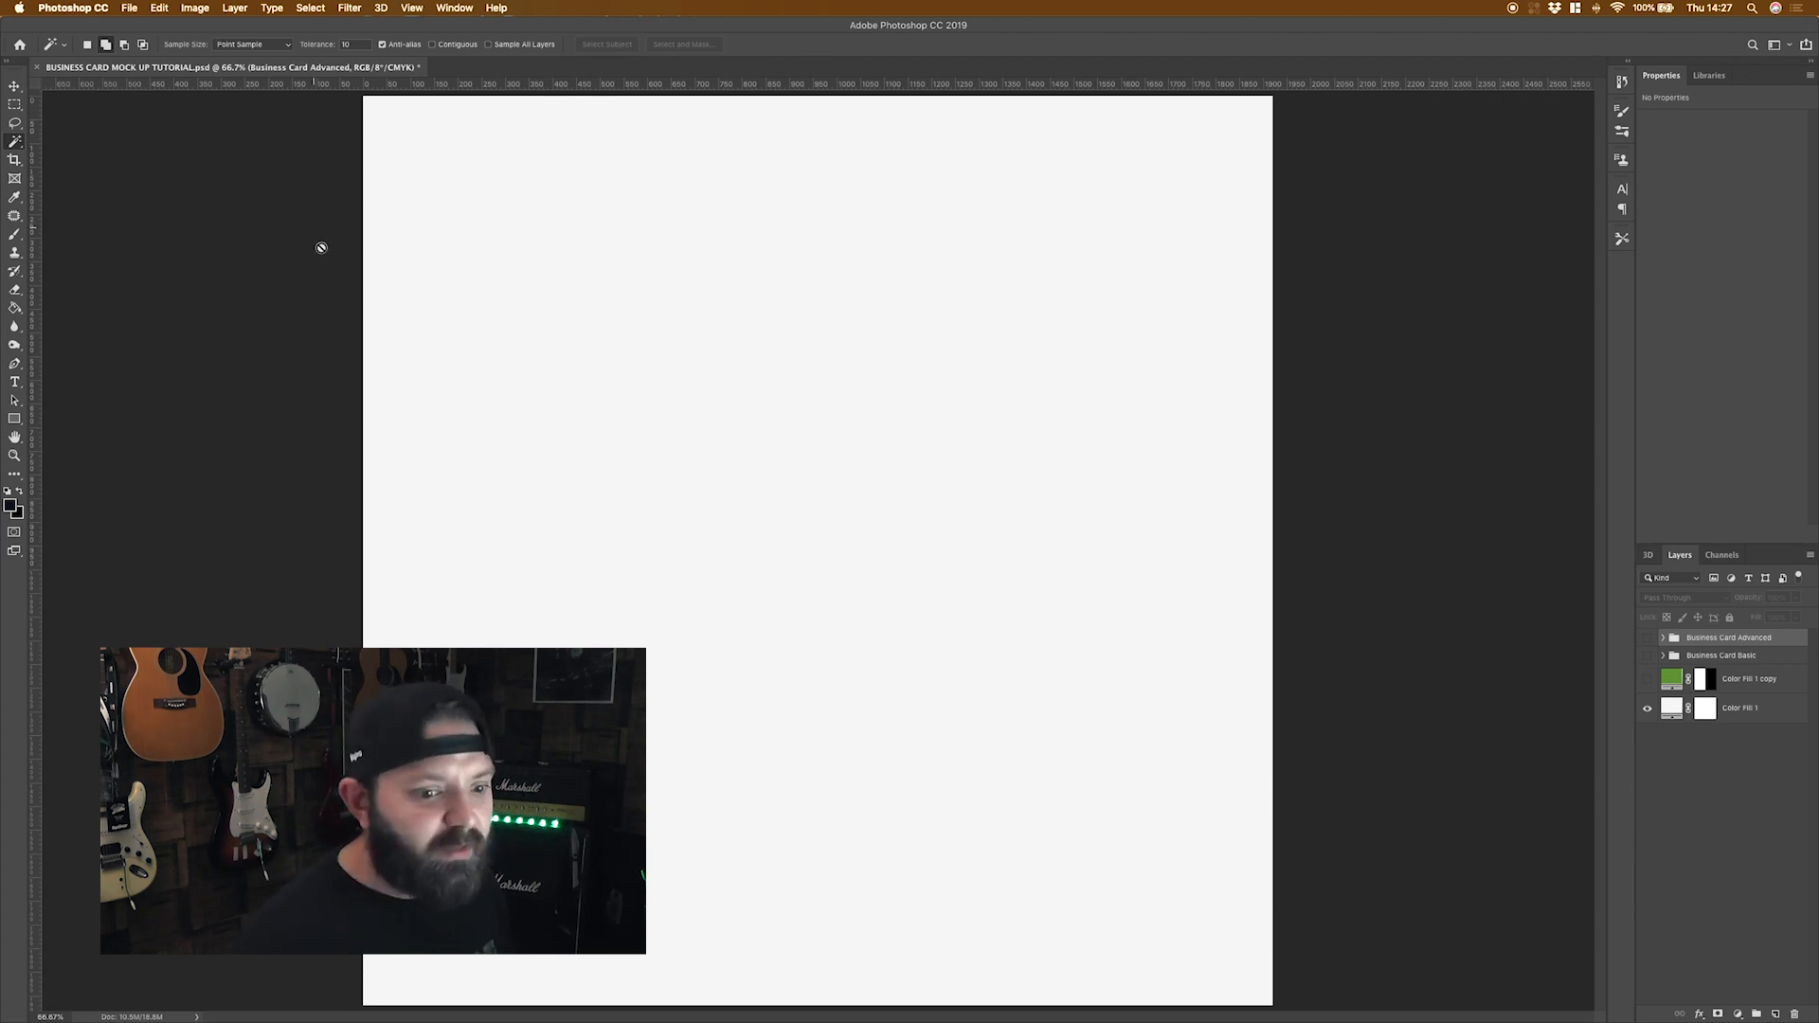
Create an 85 mm by 55 mm rectangle shape and place it at about X 496, Y 204 px in the canvas's upper half.
left_click(14, 418)
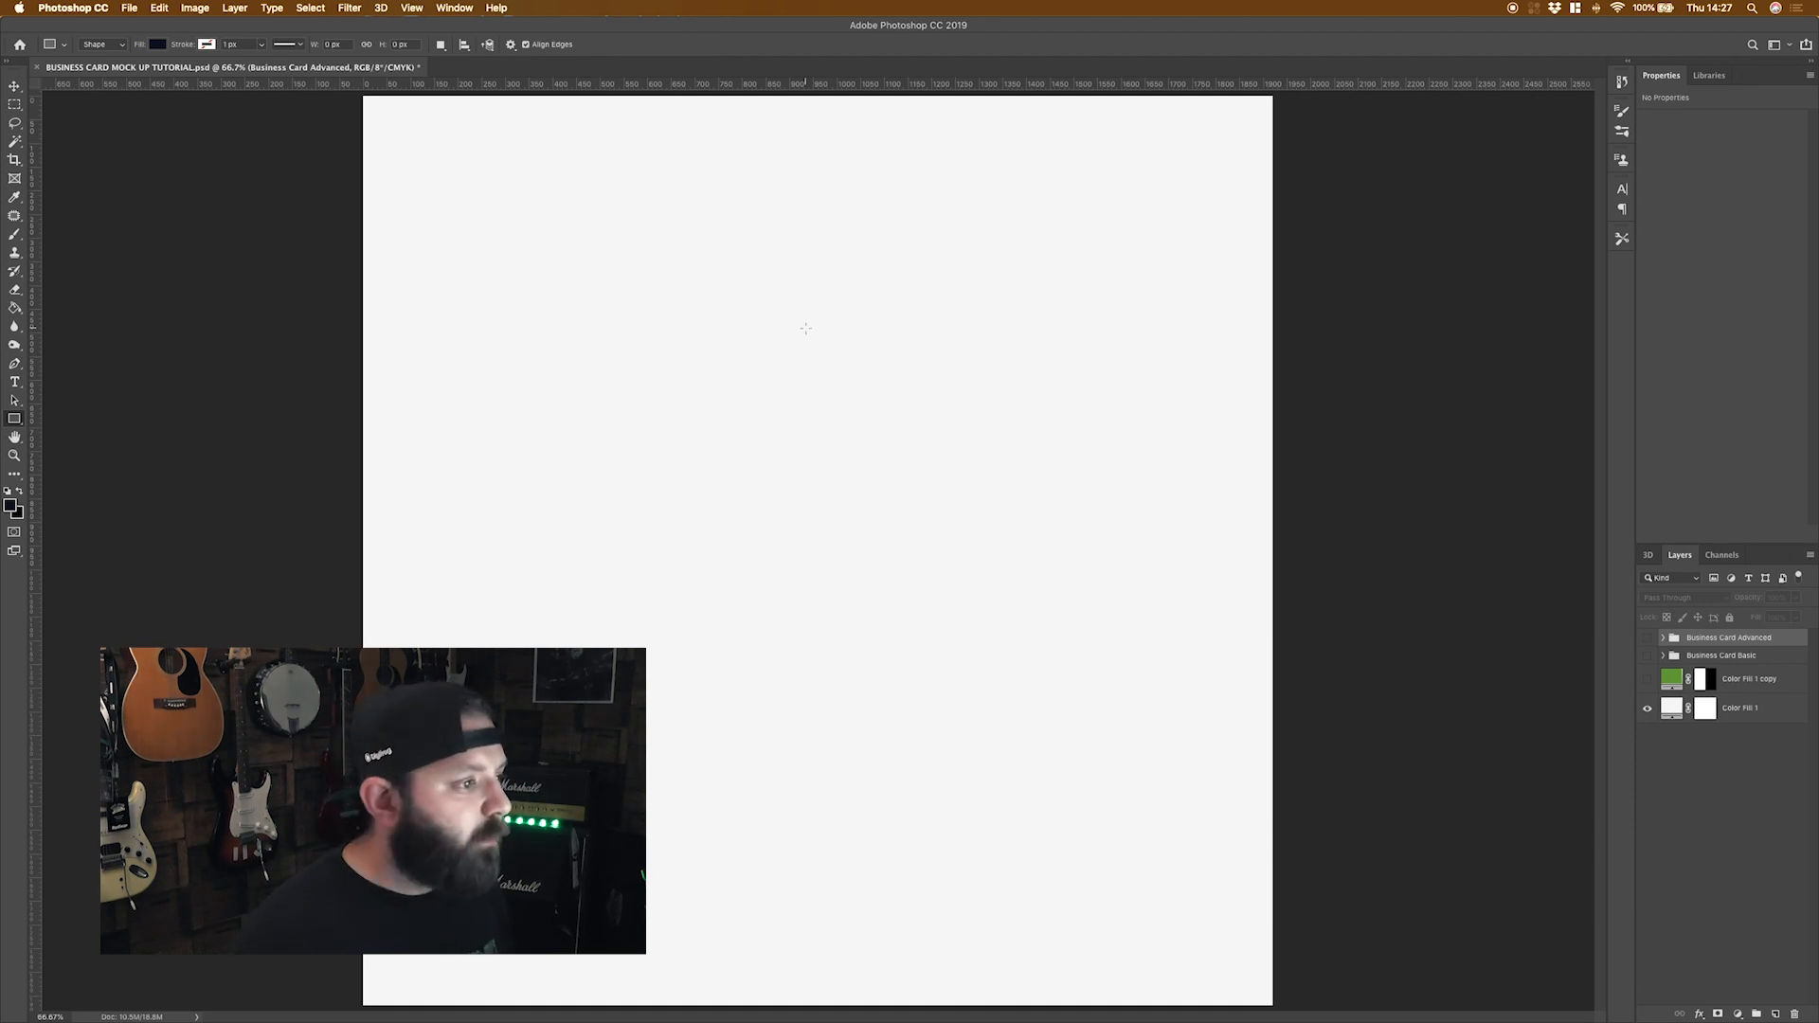
left_click(806, 328)
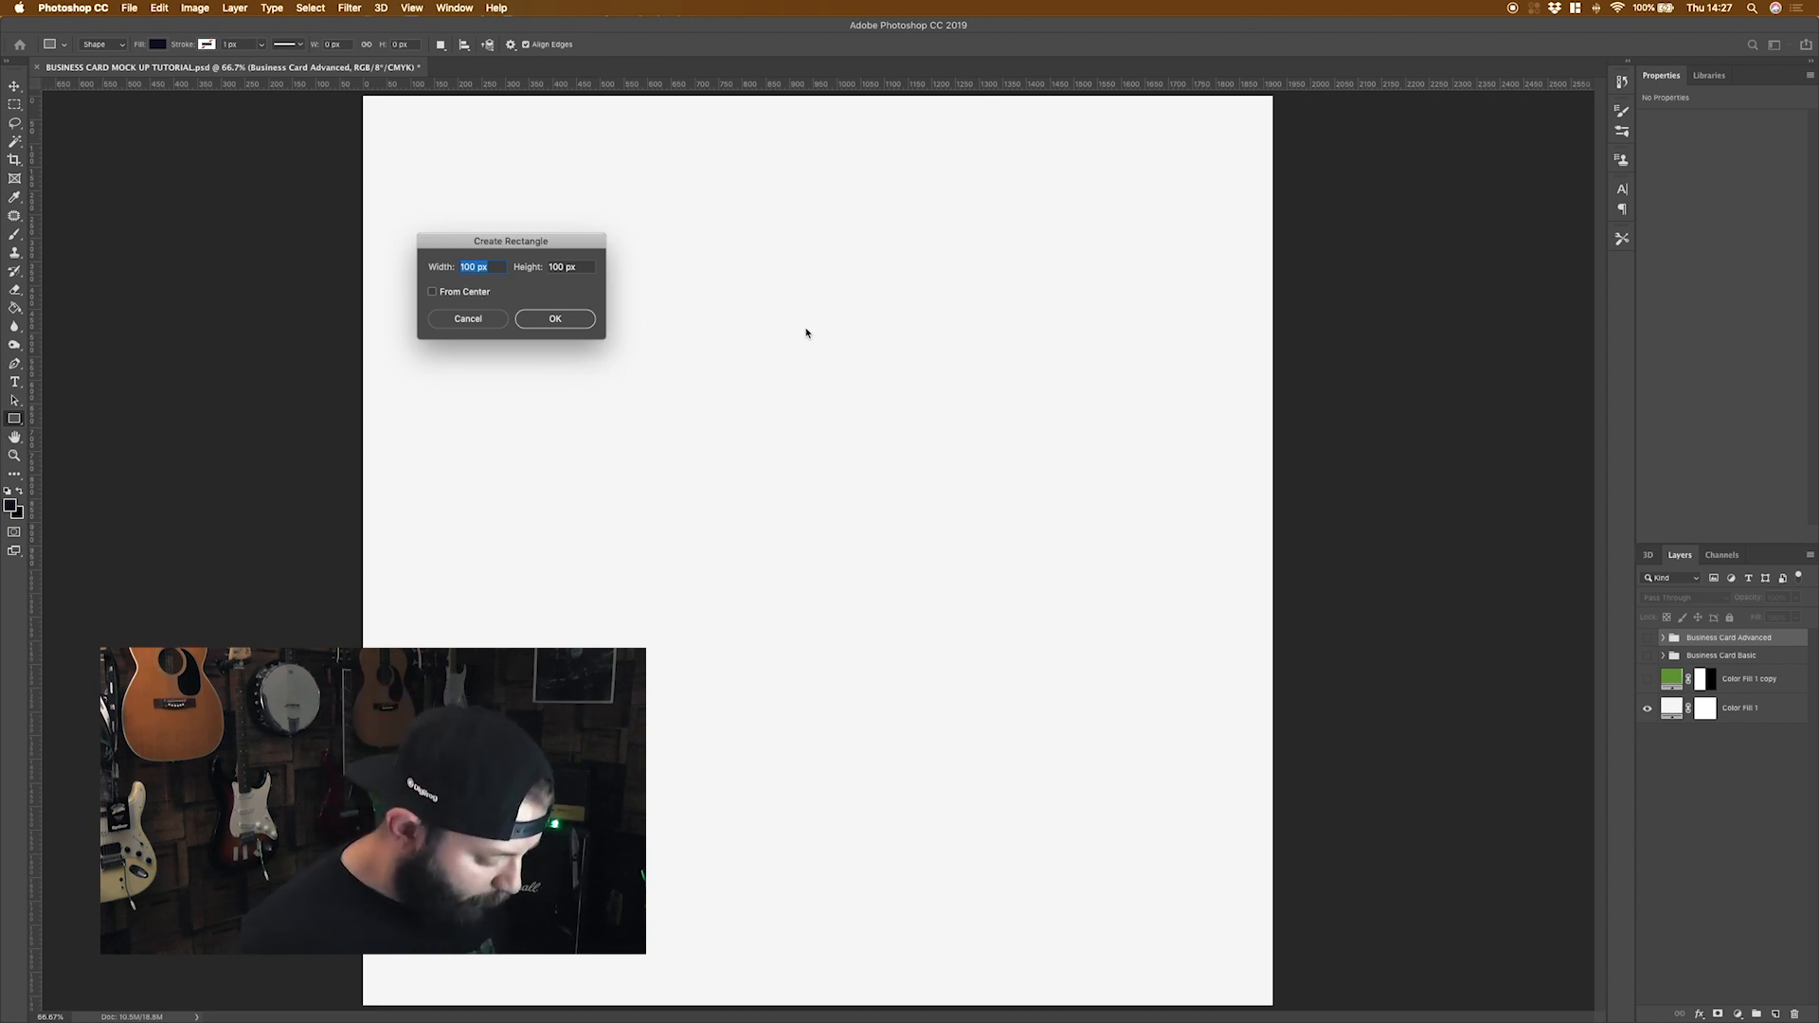
type("8")
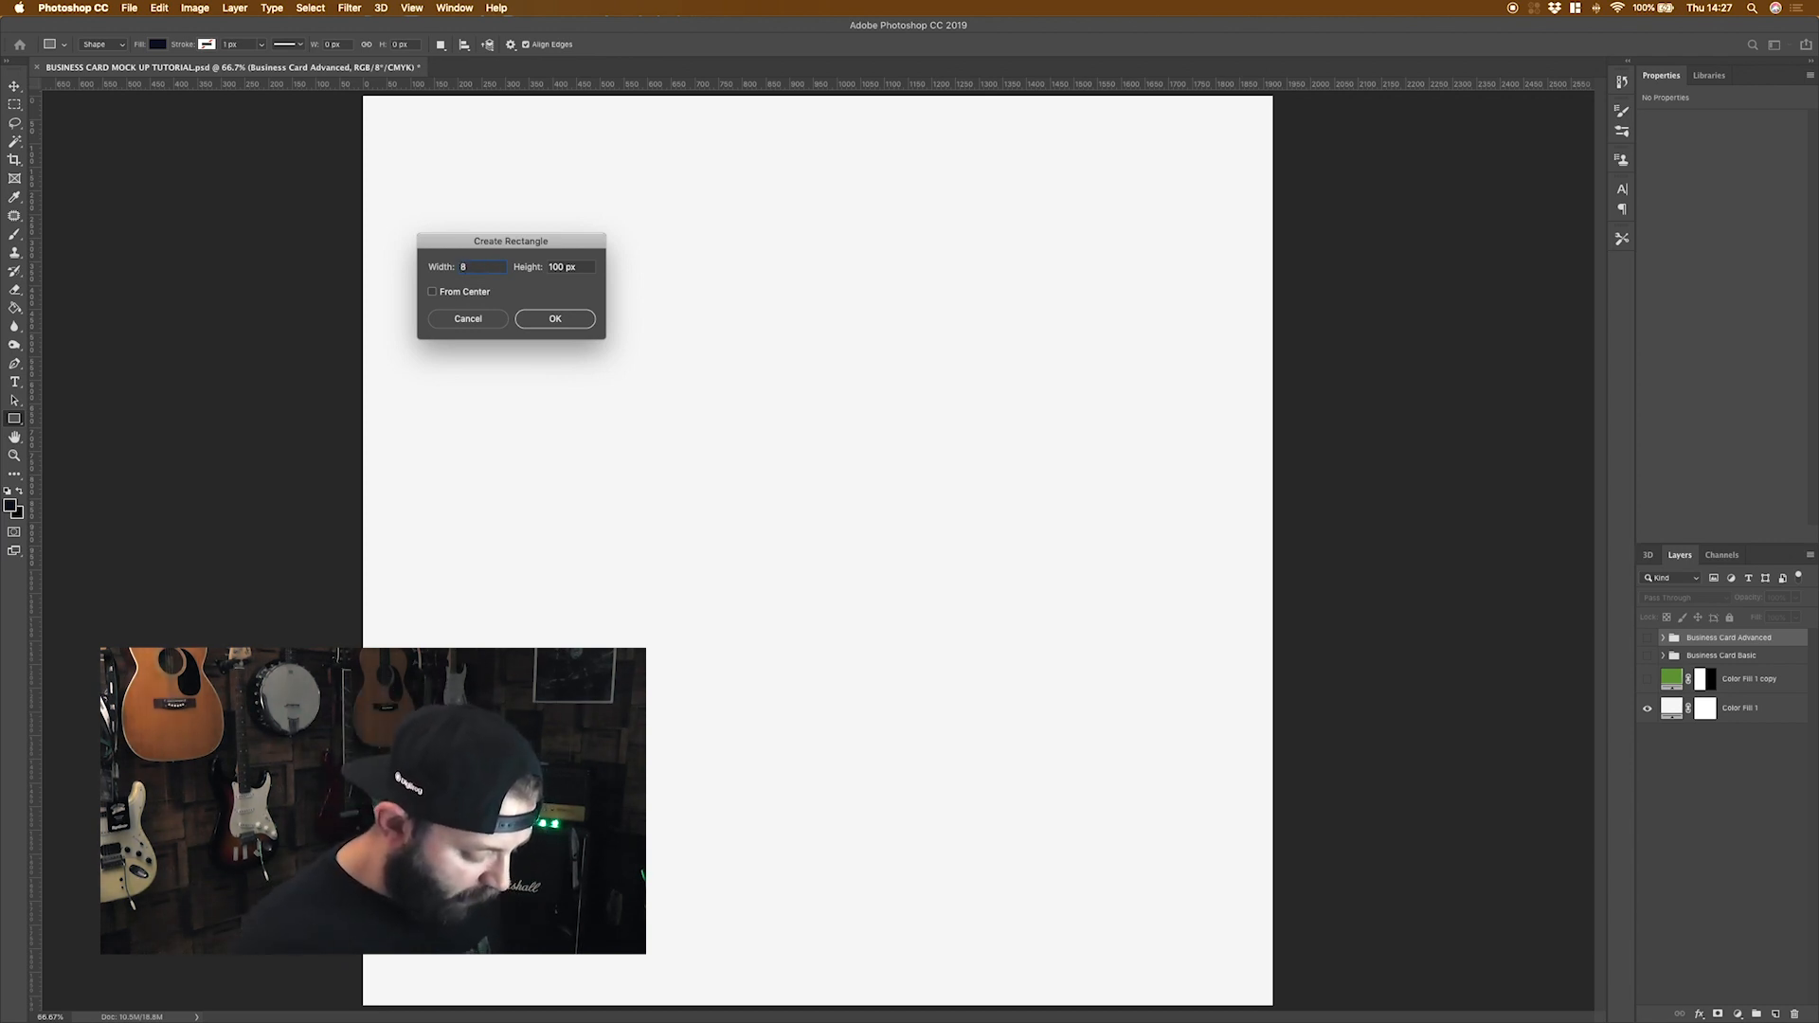
type("5mm")
key("Tab")
type("55mm")
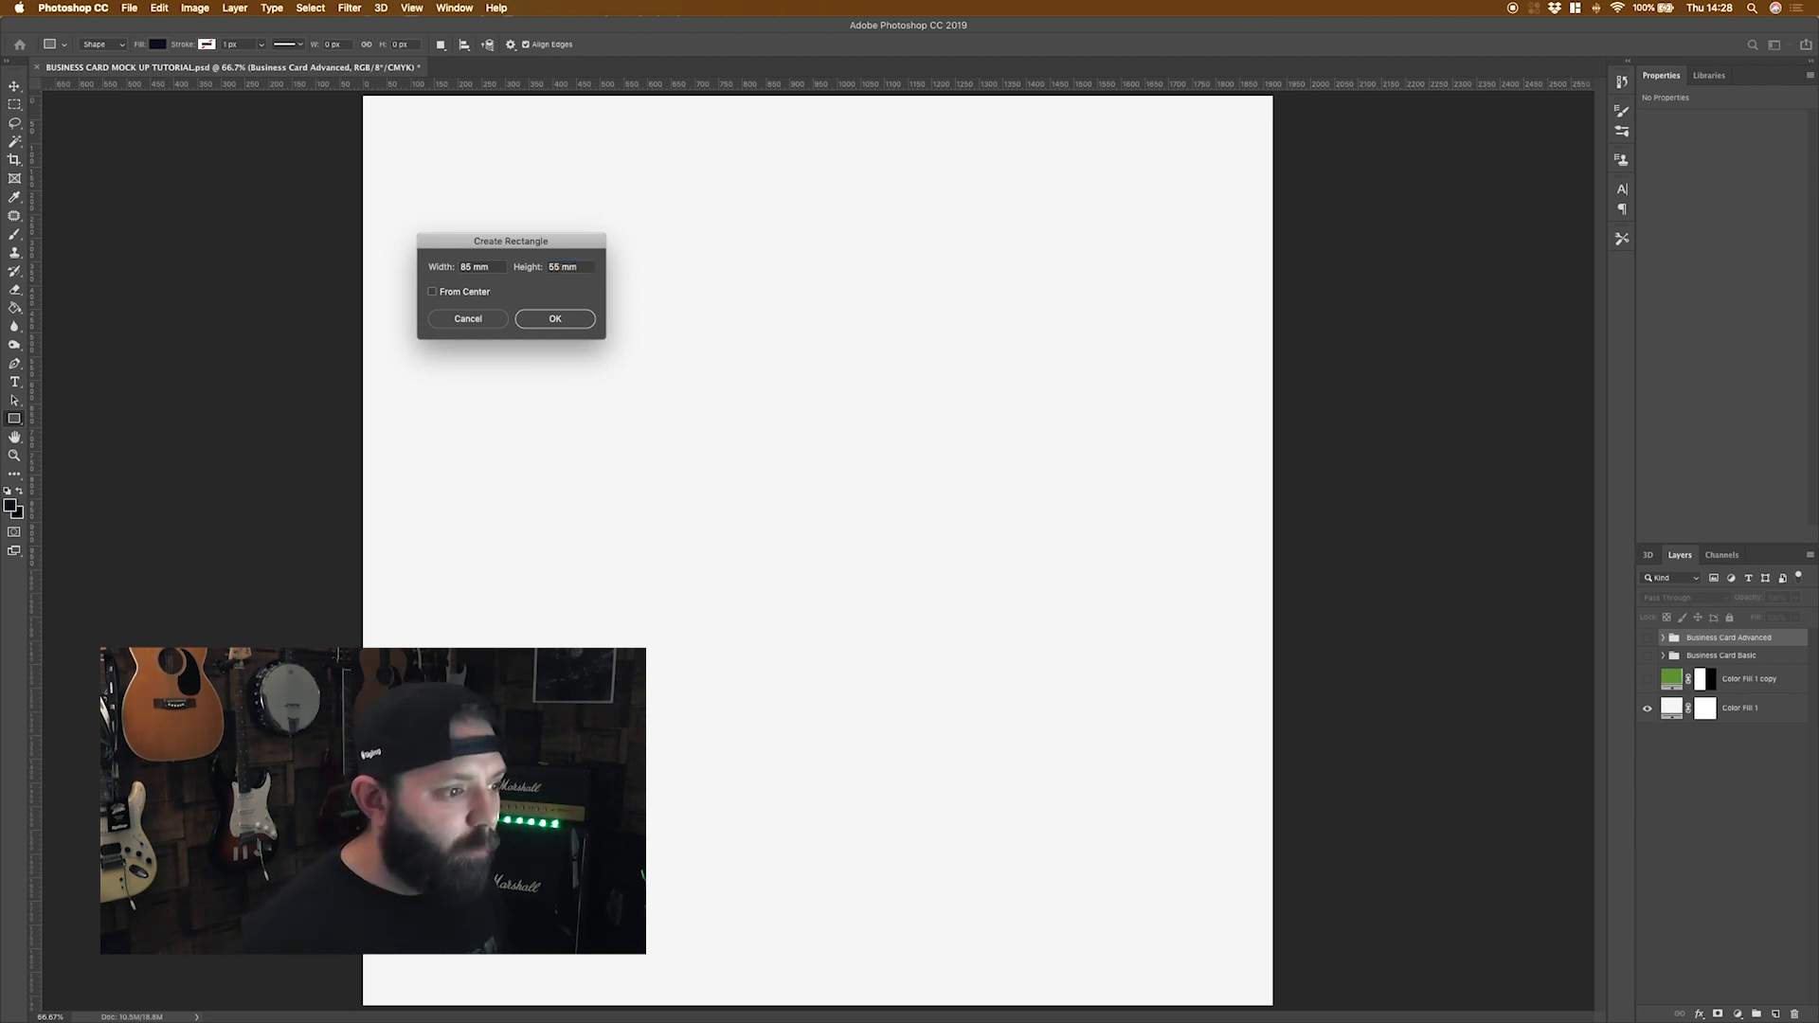
key("Return")
key("v")
left_click_drag(1013, 377, 983, 330)
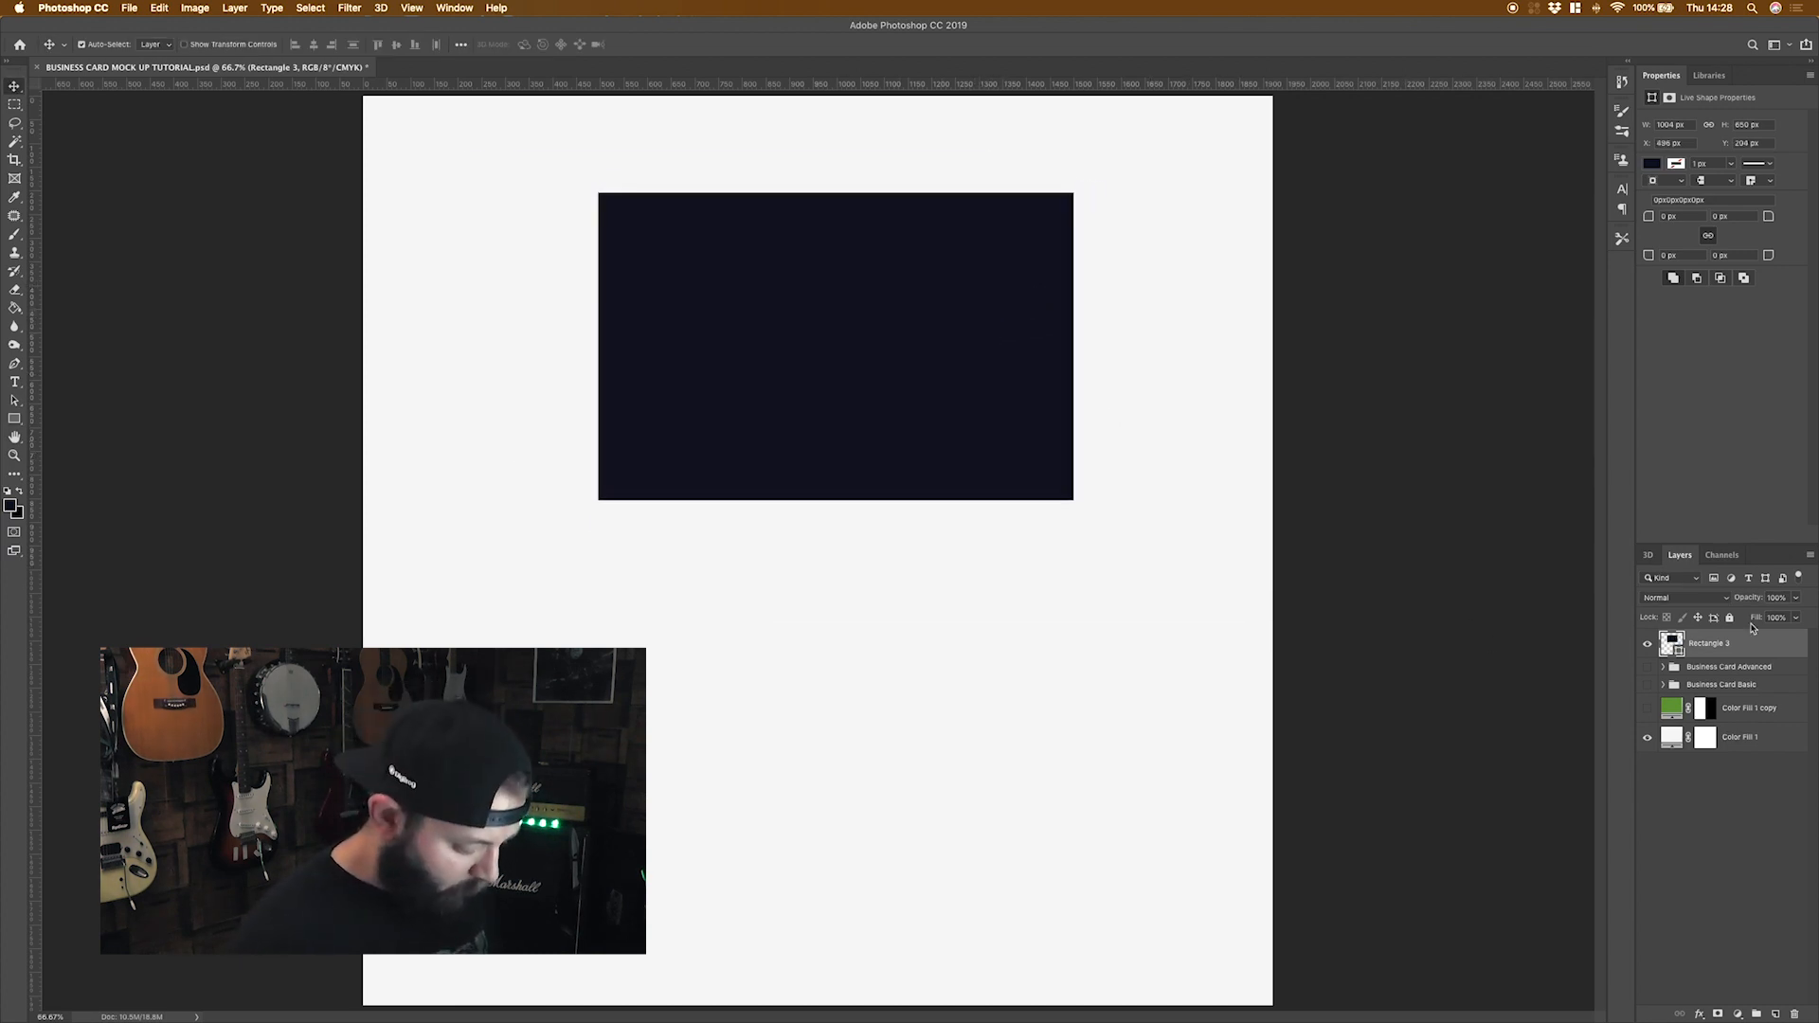
Duplicate the rectangle and move the copy straight down below the original, to about Y 988 px.
key("super+j")
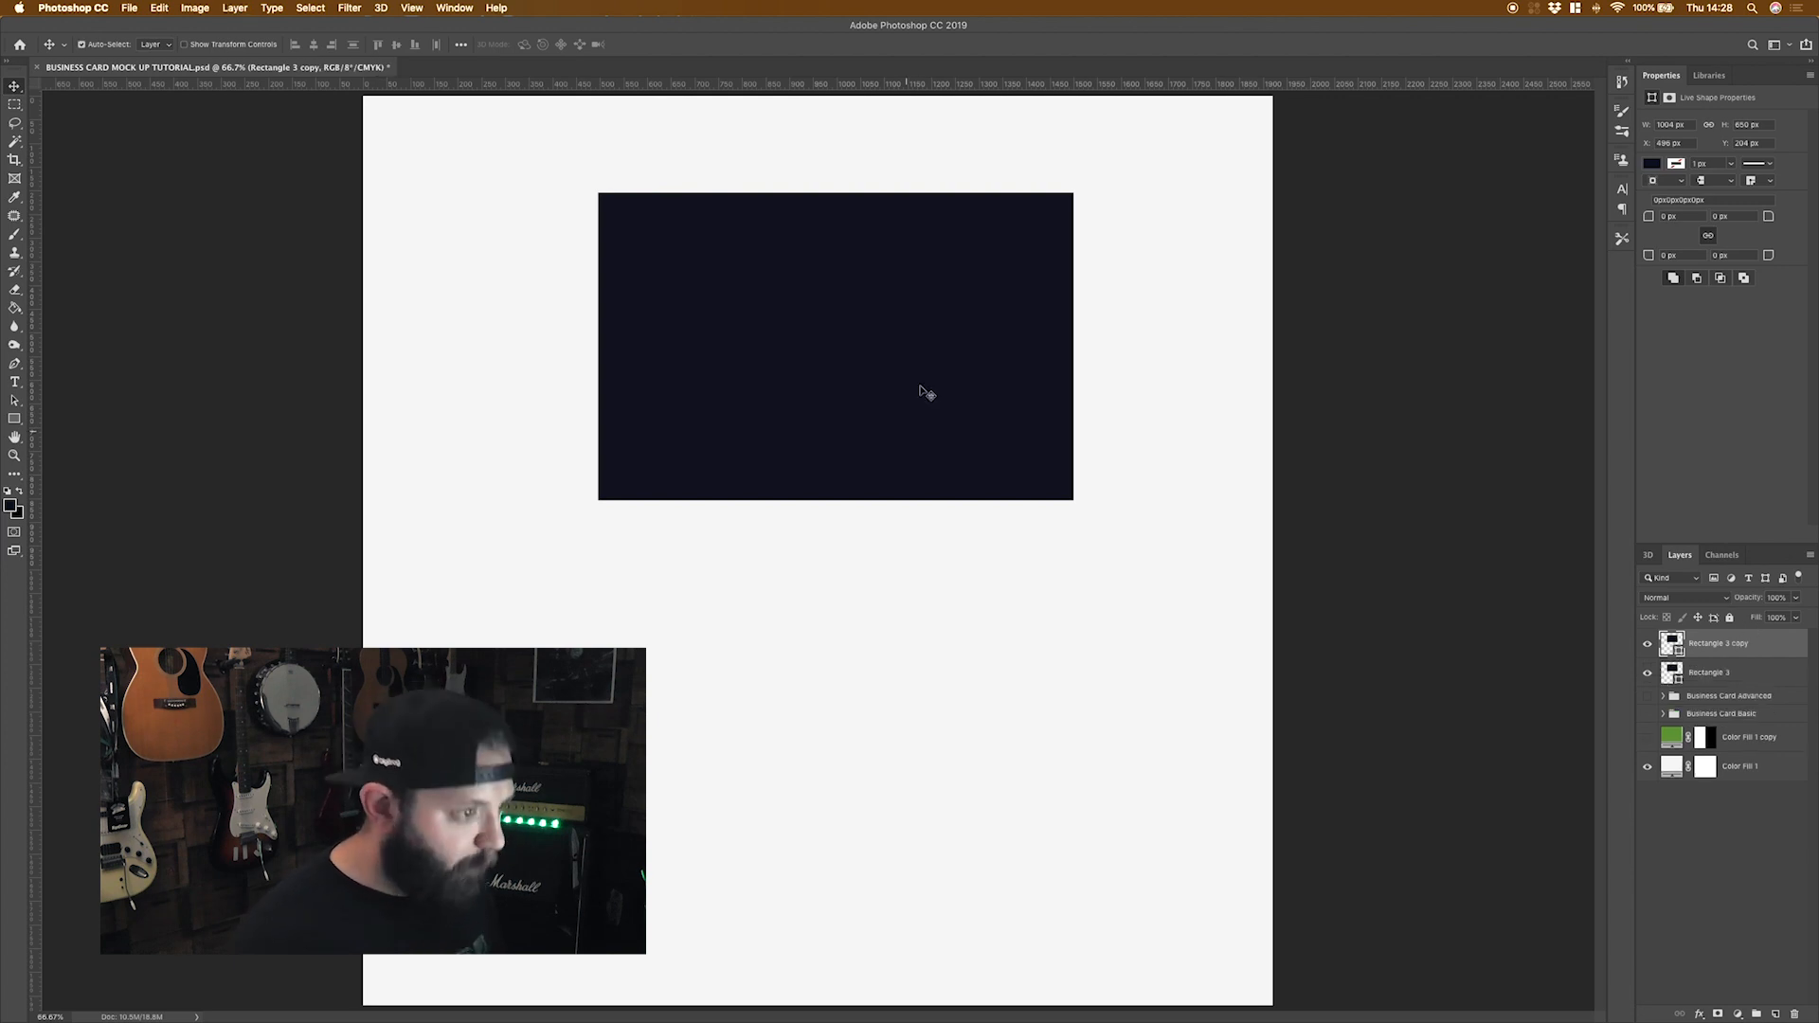
key("super+t")
left_click_drag(911, 370, 941, 738)
key("Return")
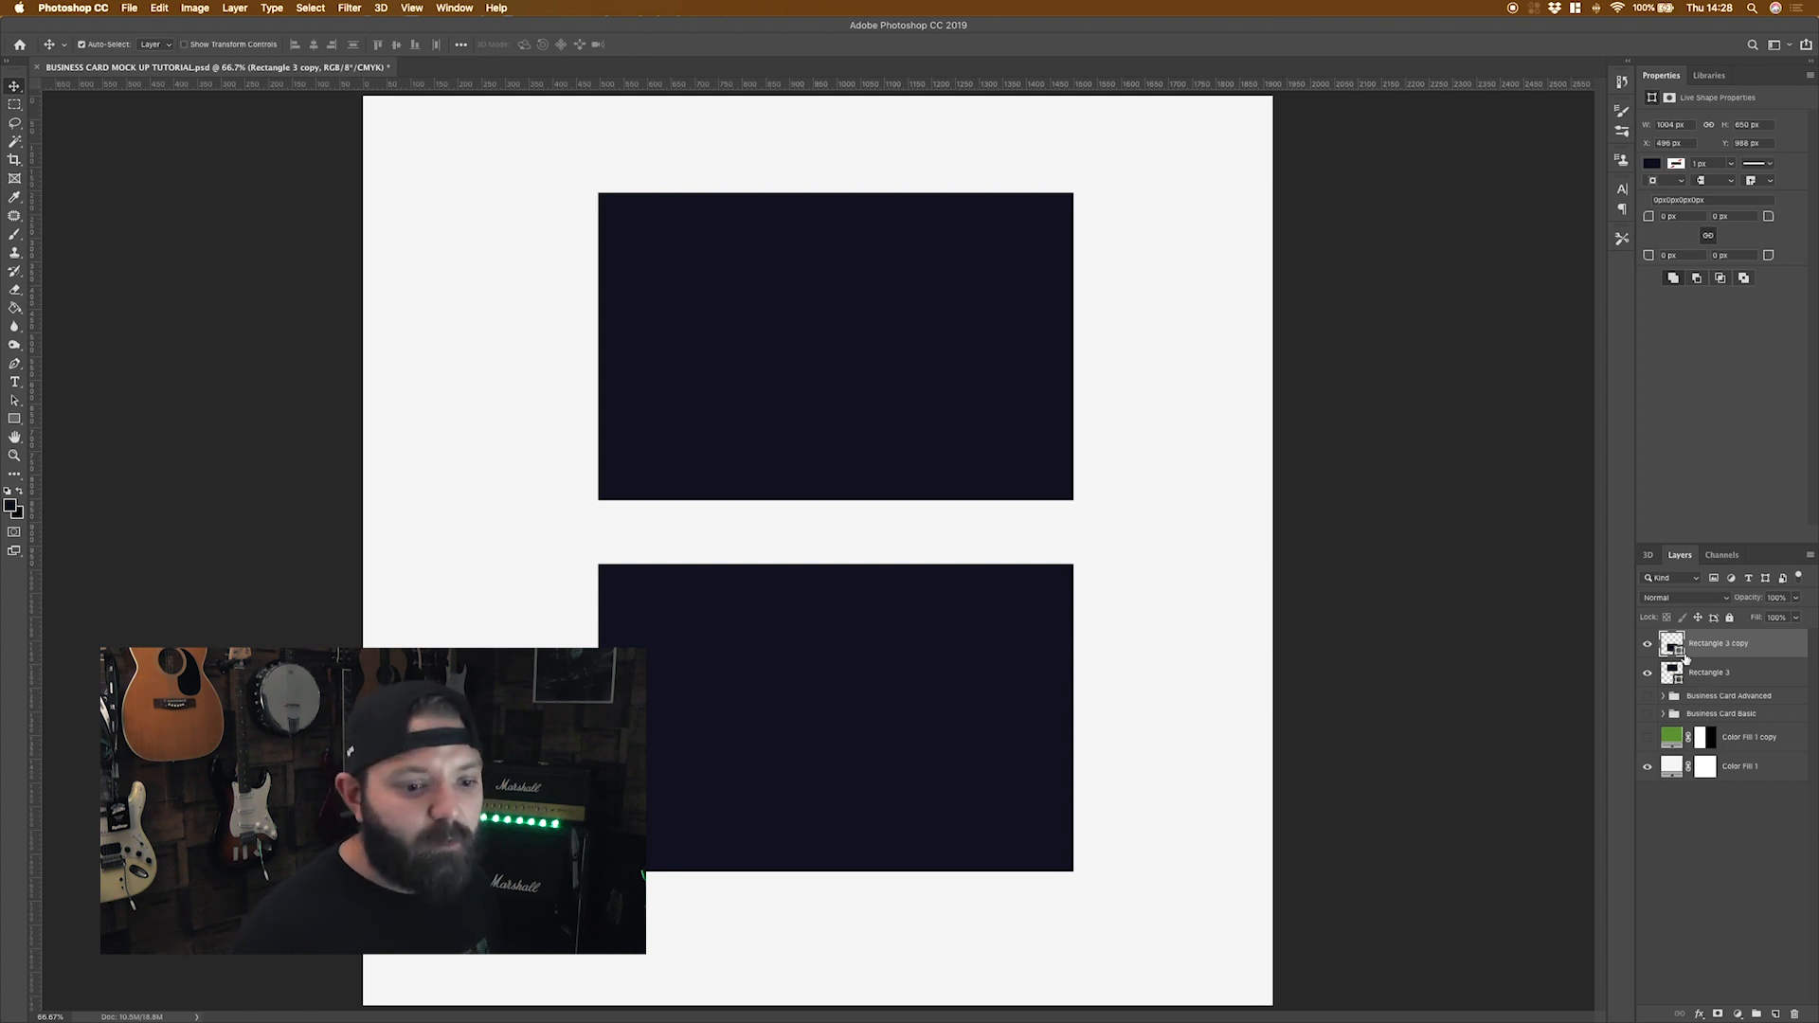
Convert both rectangle layers into separate smart objects.
right_click(1708, 646)
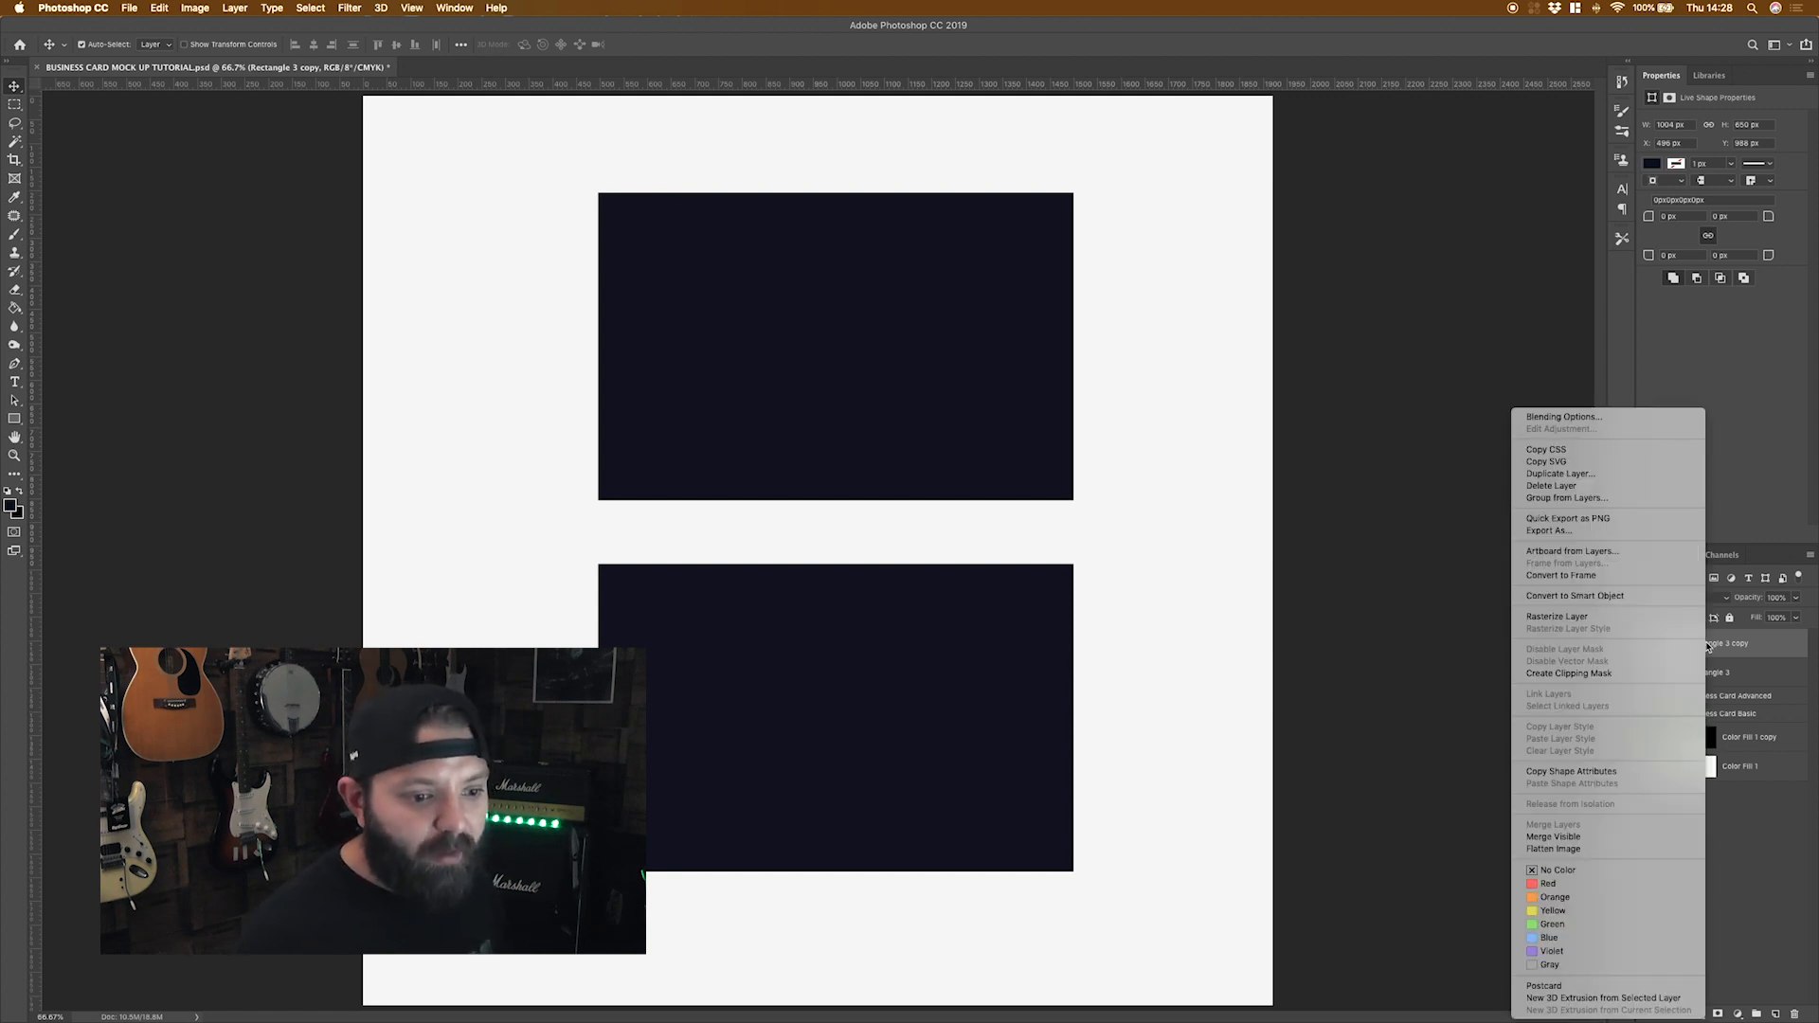
left_click(1687, 595)
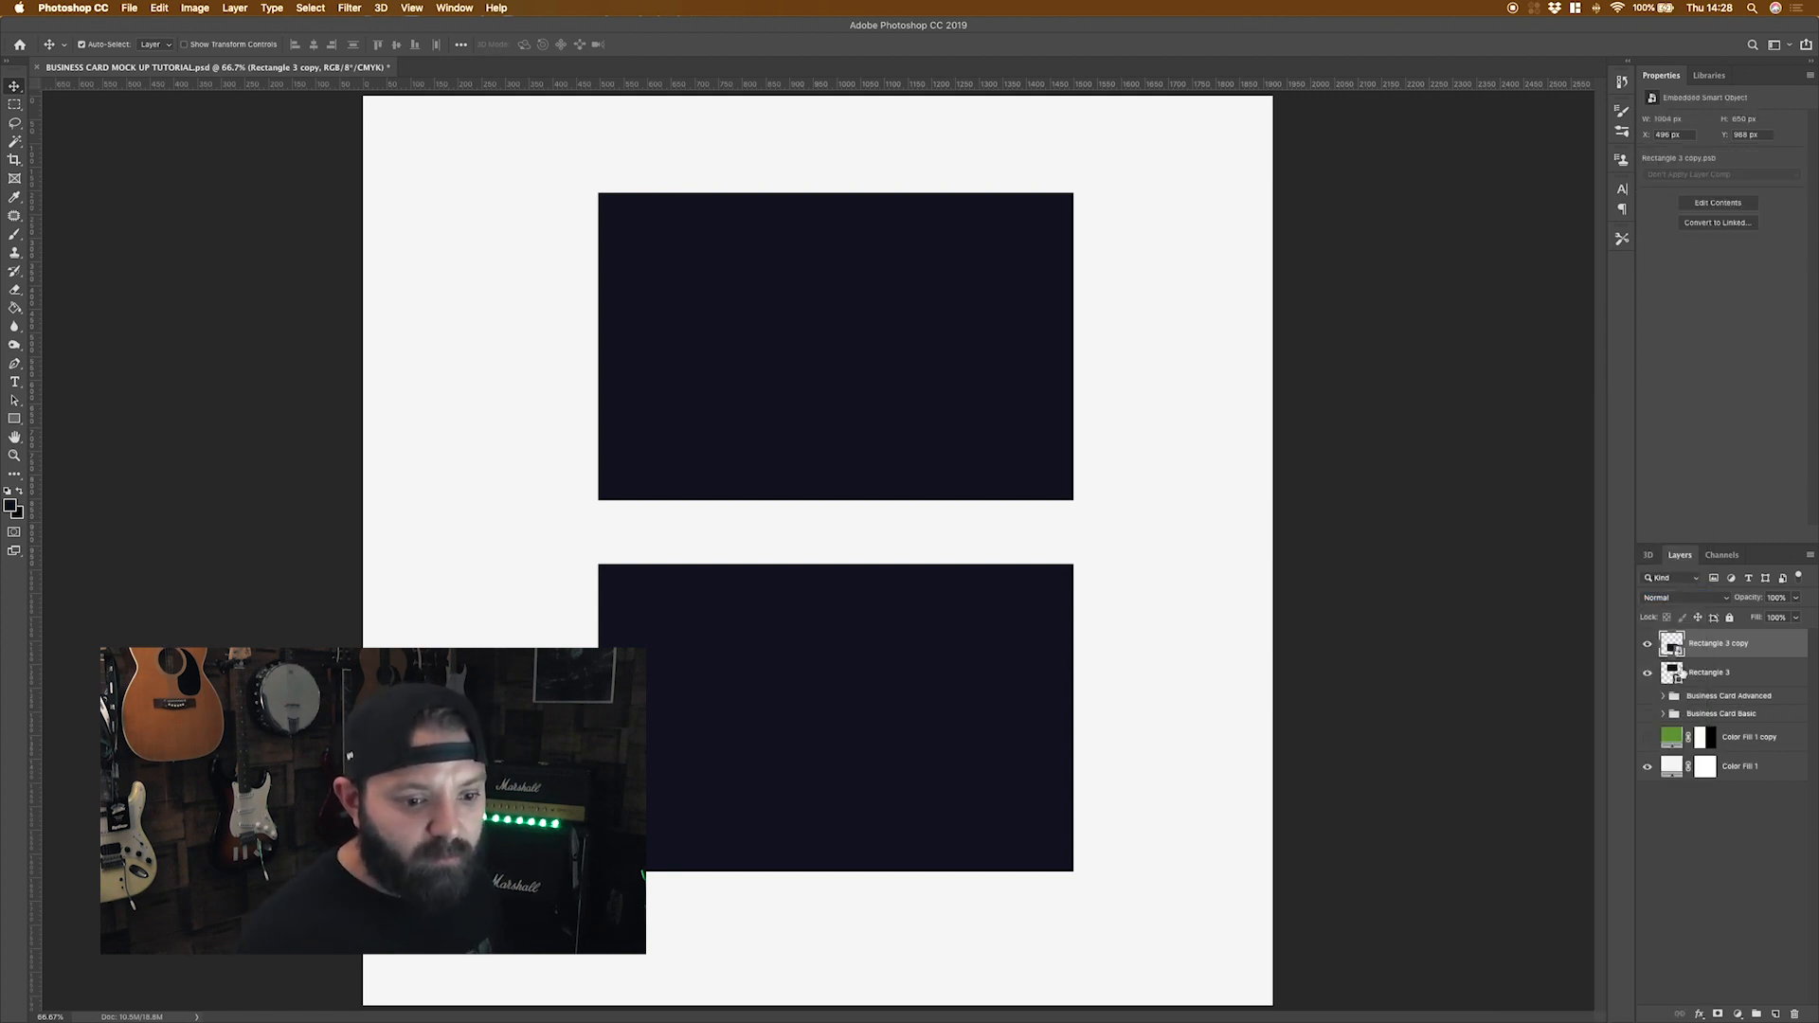
right_click(1705, 675)
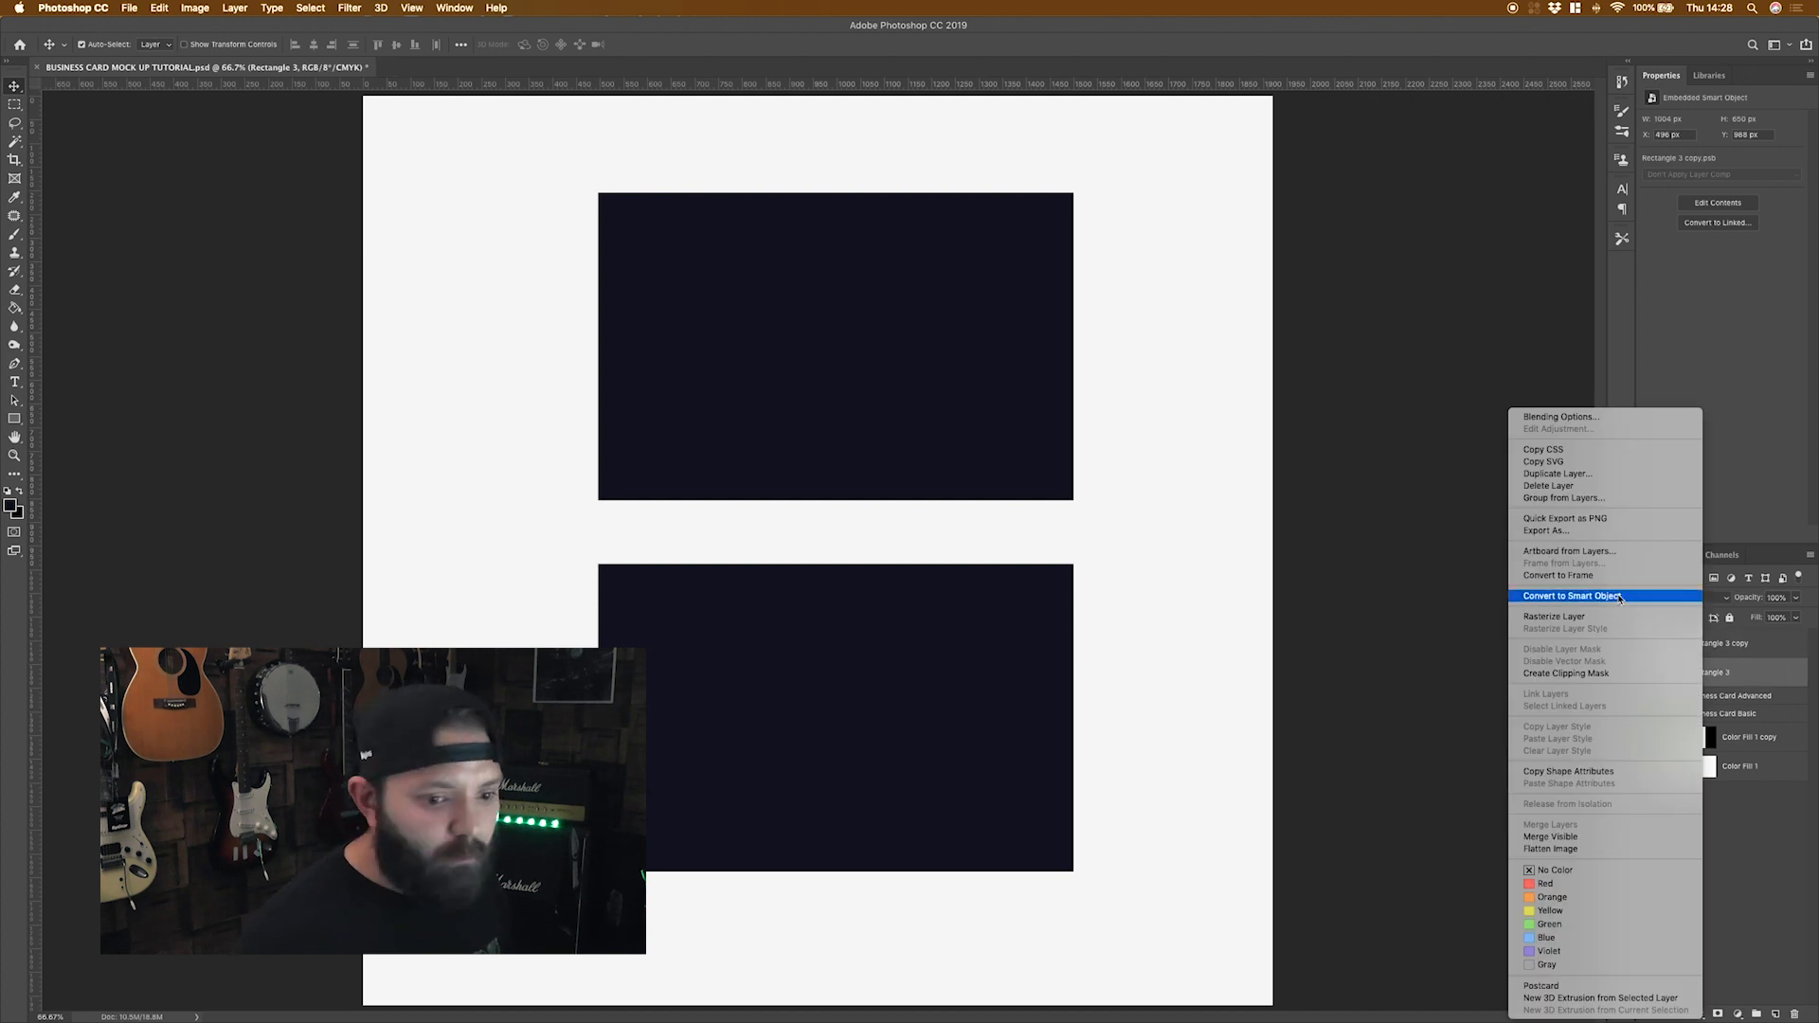
left_click(1580, 597)
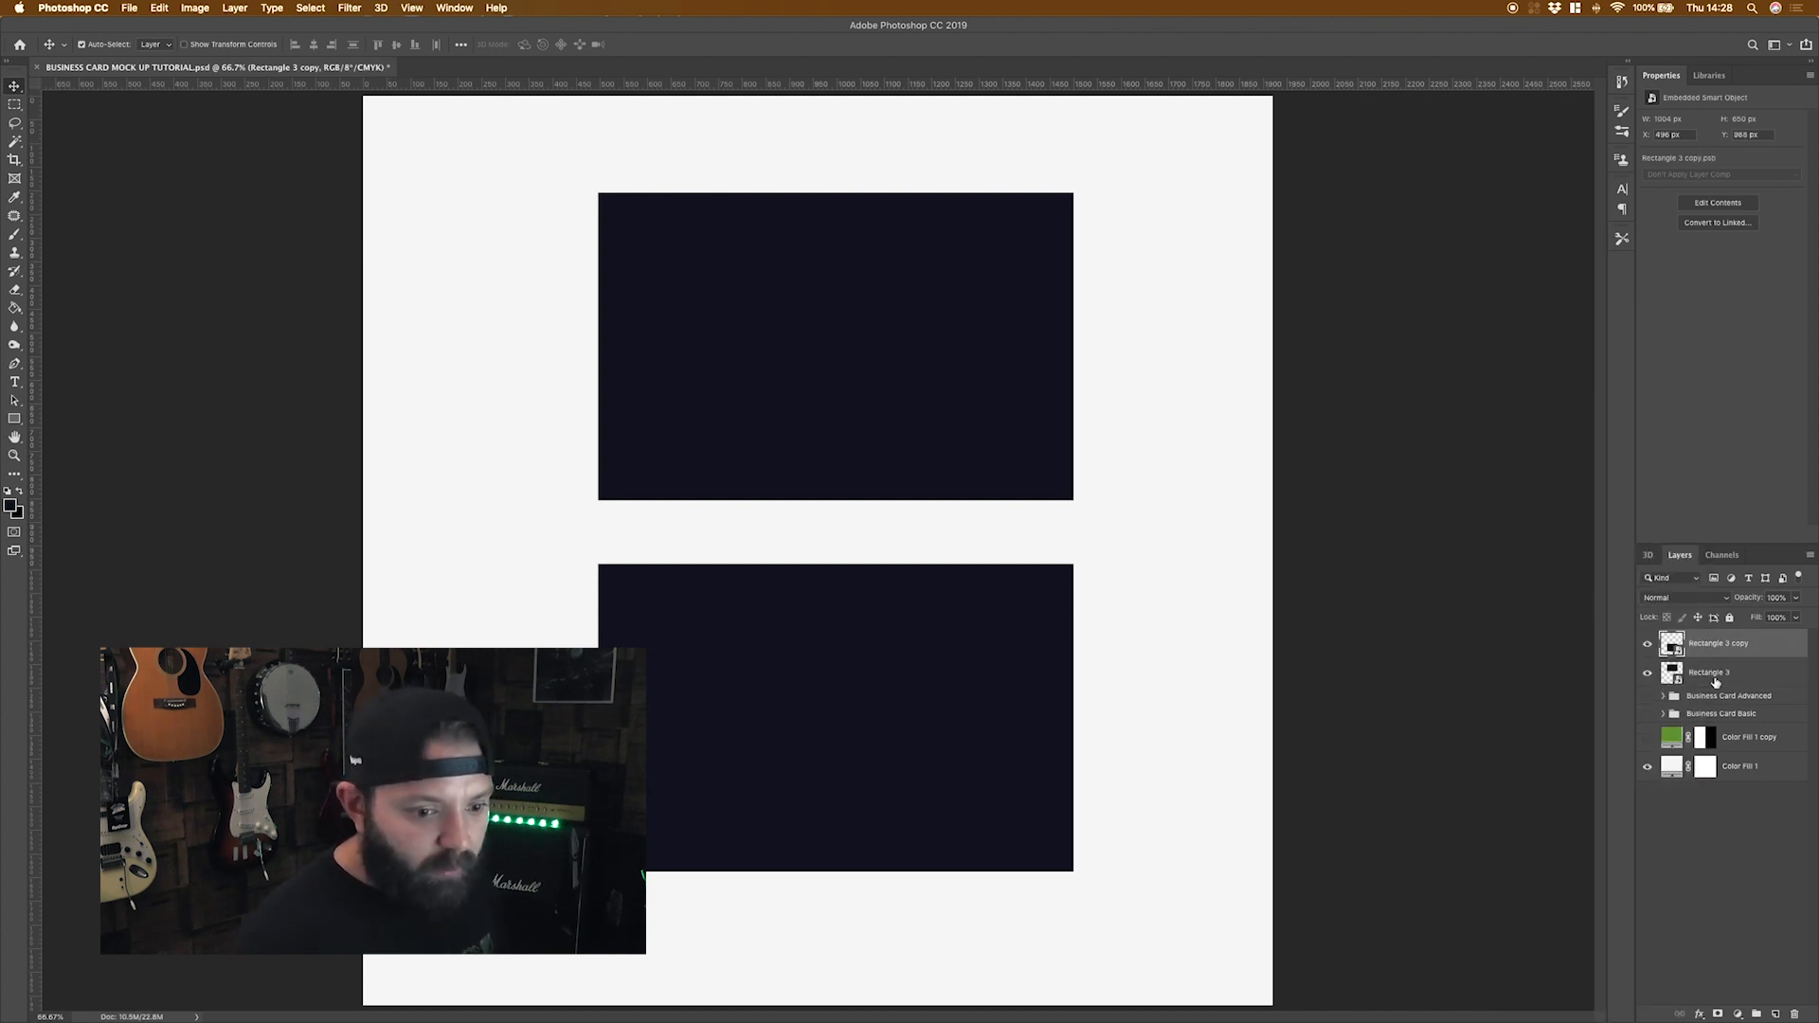
Rename the original rectangle's layer Business Card 1 and the copy's layer Business Card 2.
double_click(1711, 673)
type("Business Card 1")
key("shift+Tab")
type("Business Card 2")
key("Return")
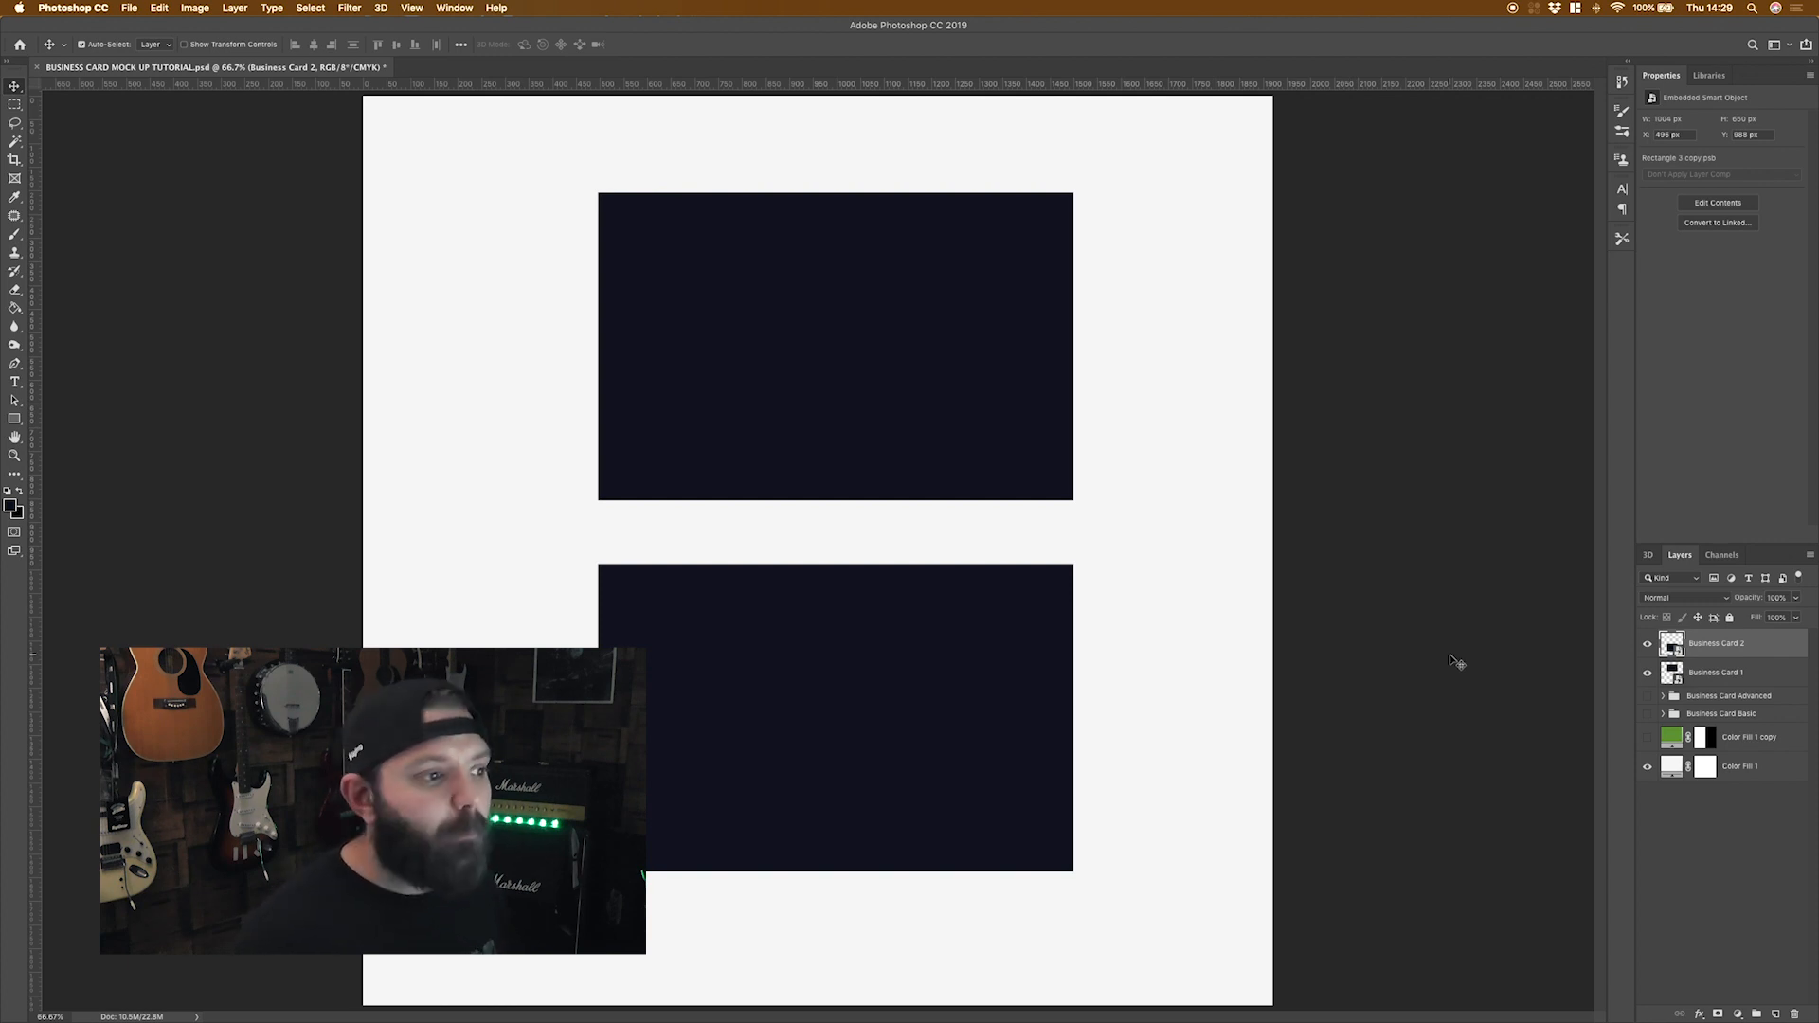
Place DIGIFROG_FAKE_BUSINESS_CARD-01 inside the Business Card 1 smart object, scaled to cover its canvas, and save and close the contents.
double_click(1672, 672)
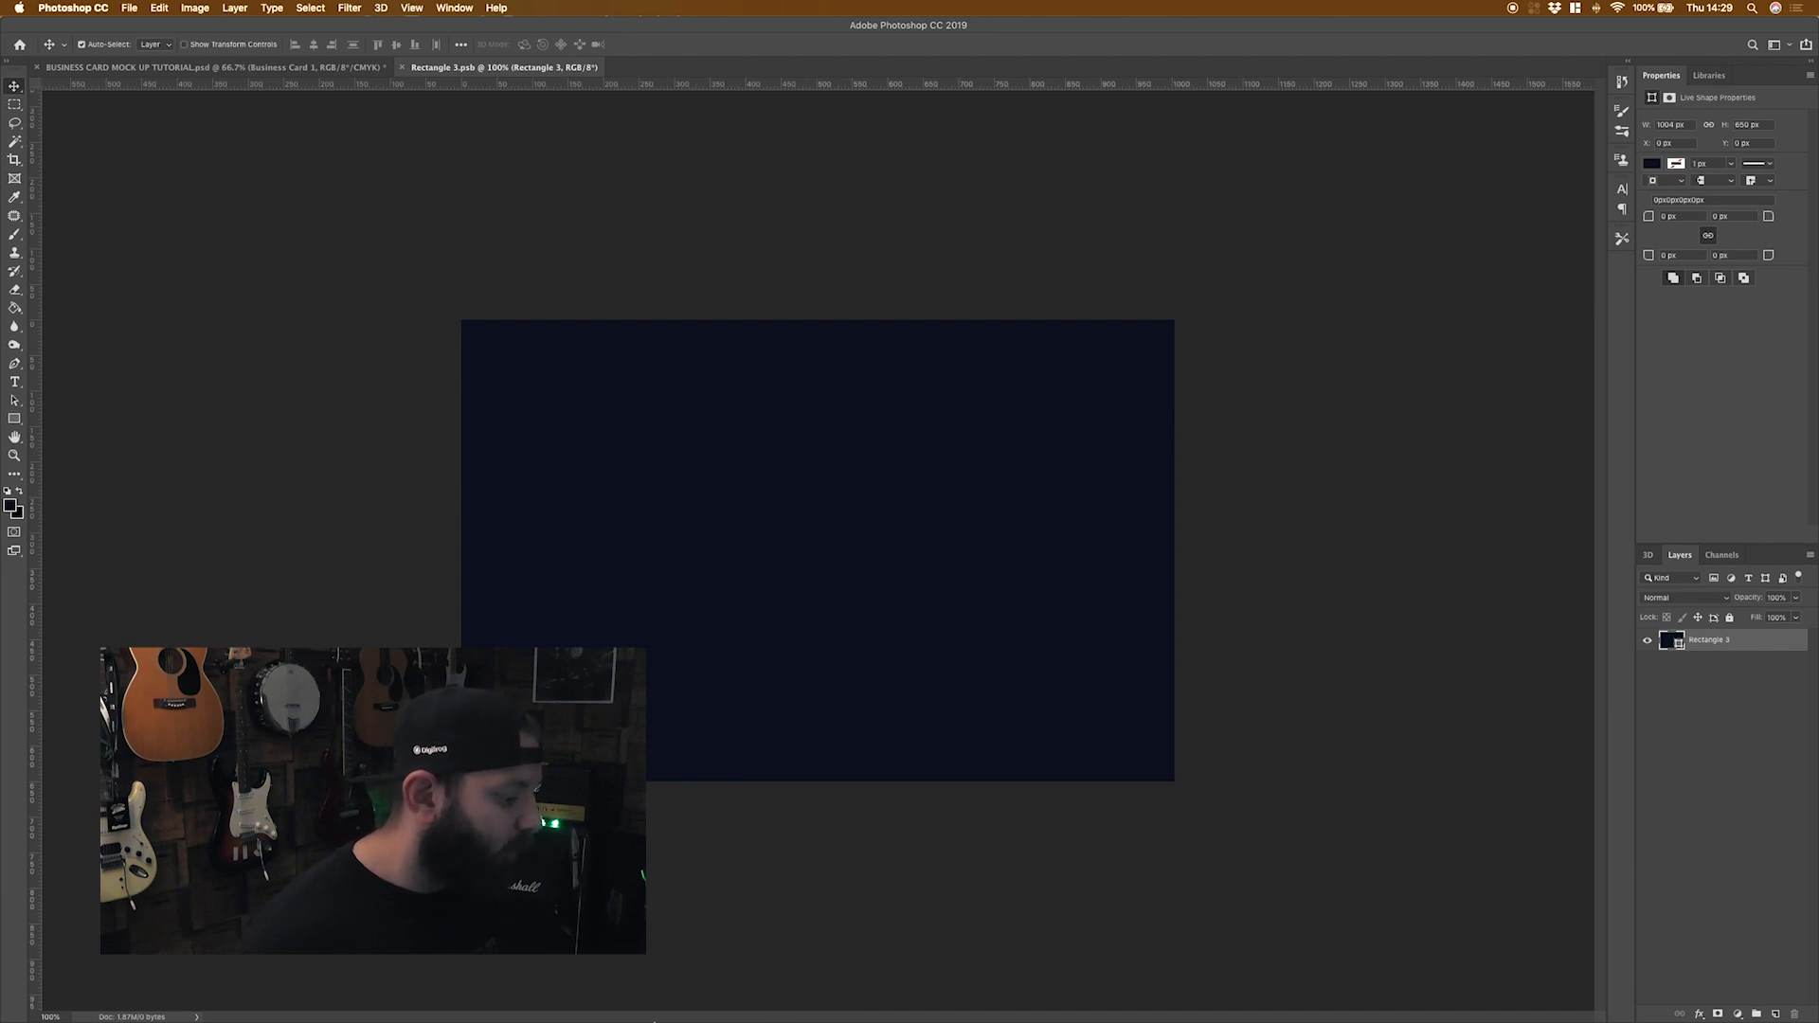
left_click(671, 1000)
left_click_drag(662, 314, 950, 601)
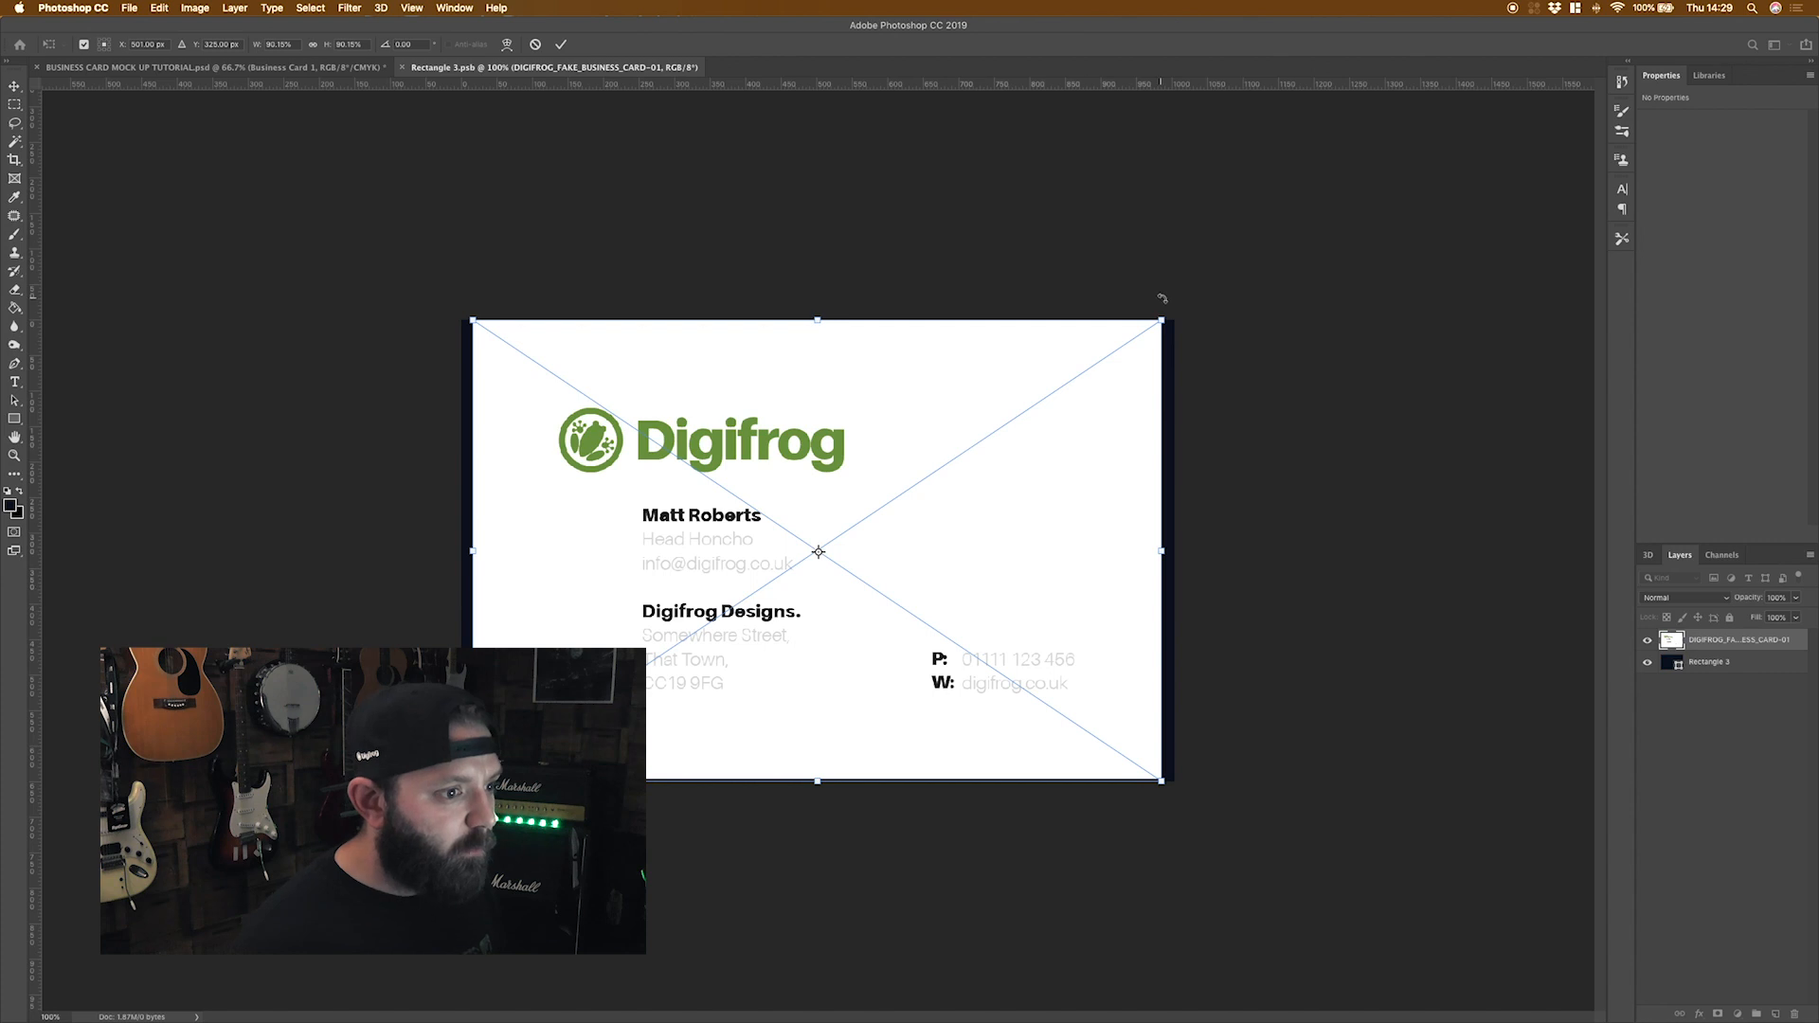
left_click_drag(1163, 313, 1180, 304)
key("Return")
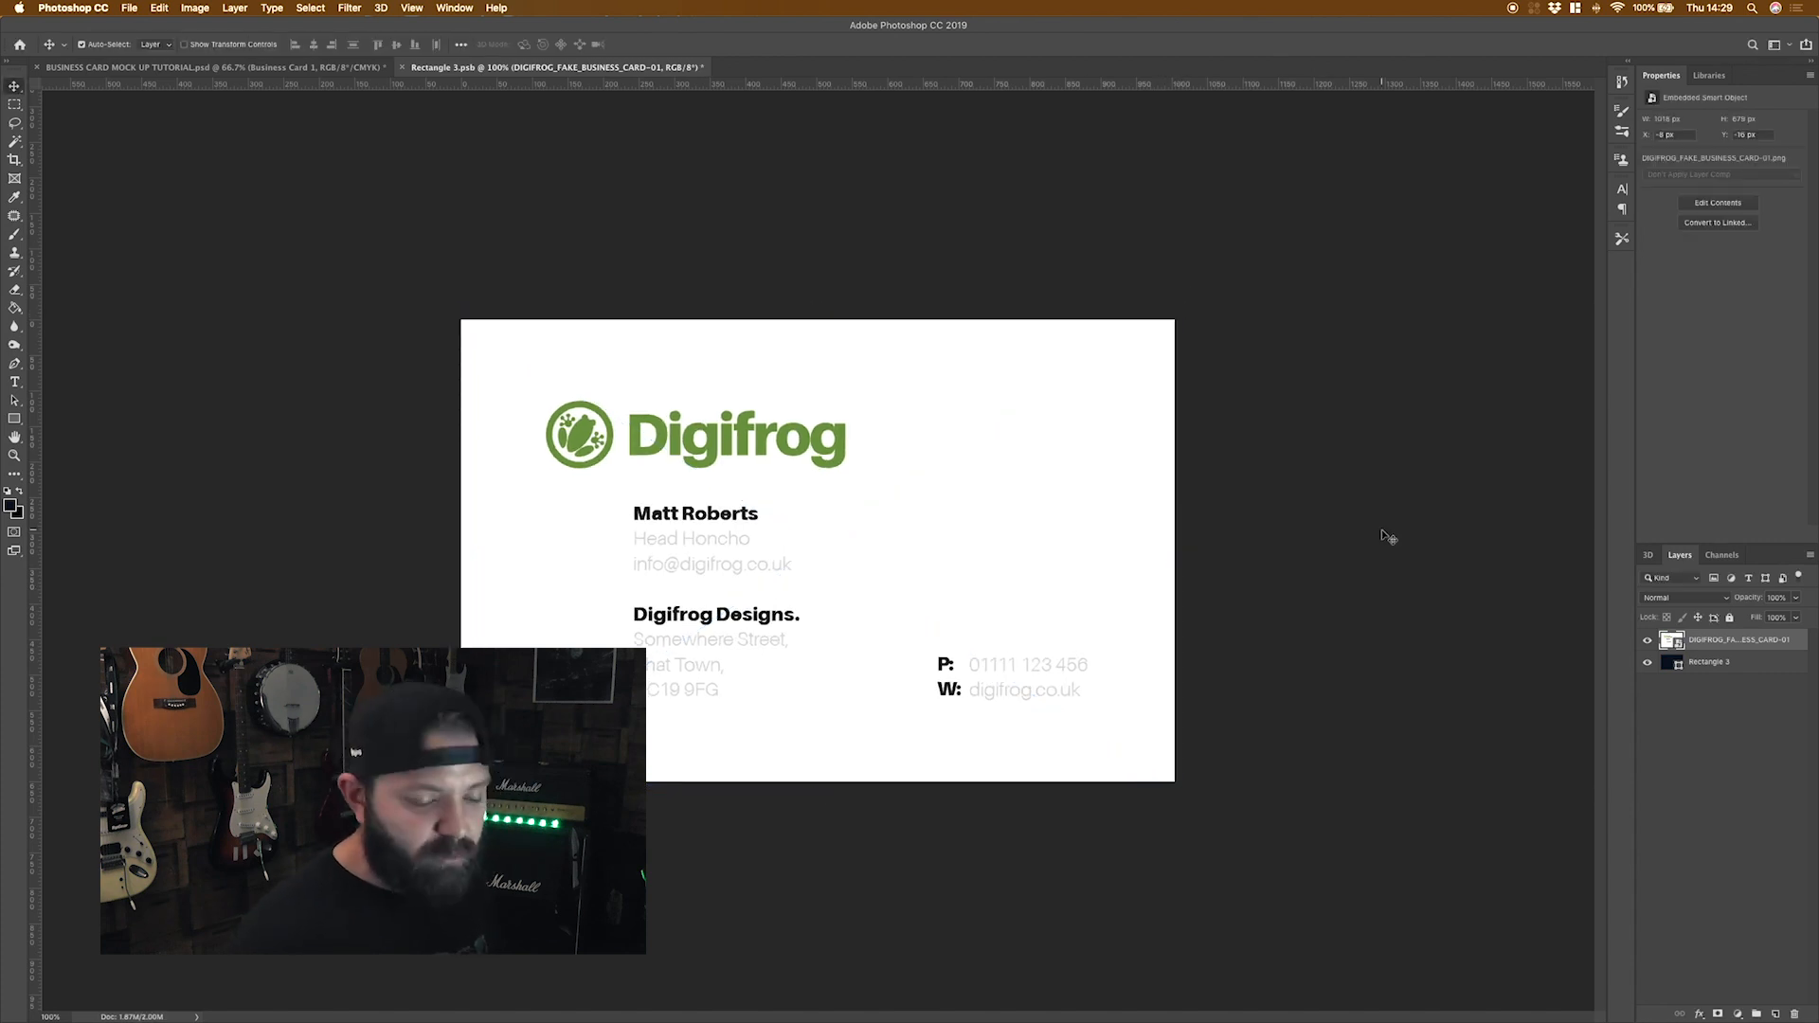
key("super+s")
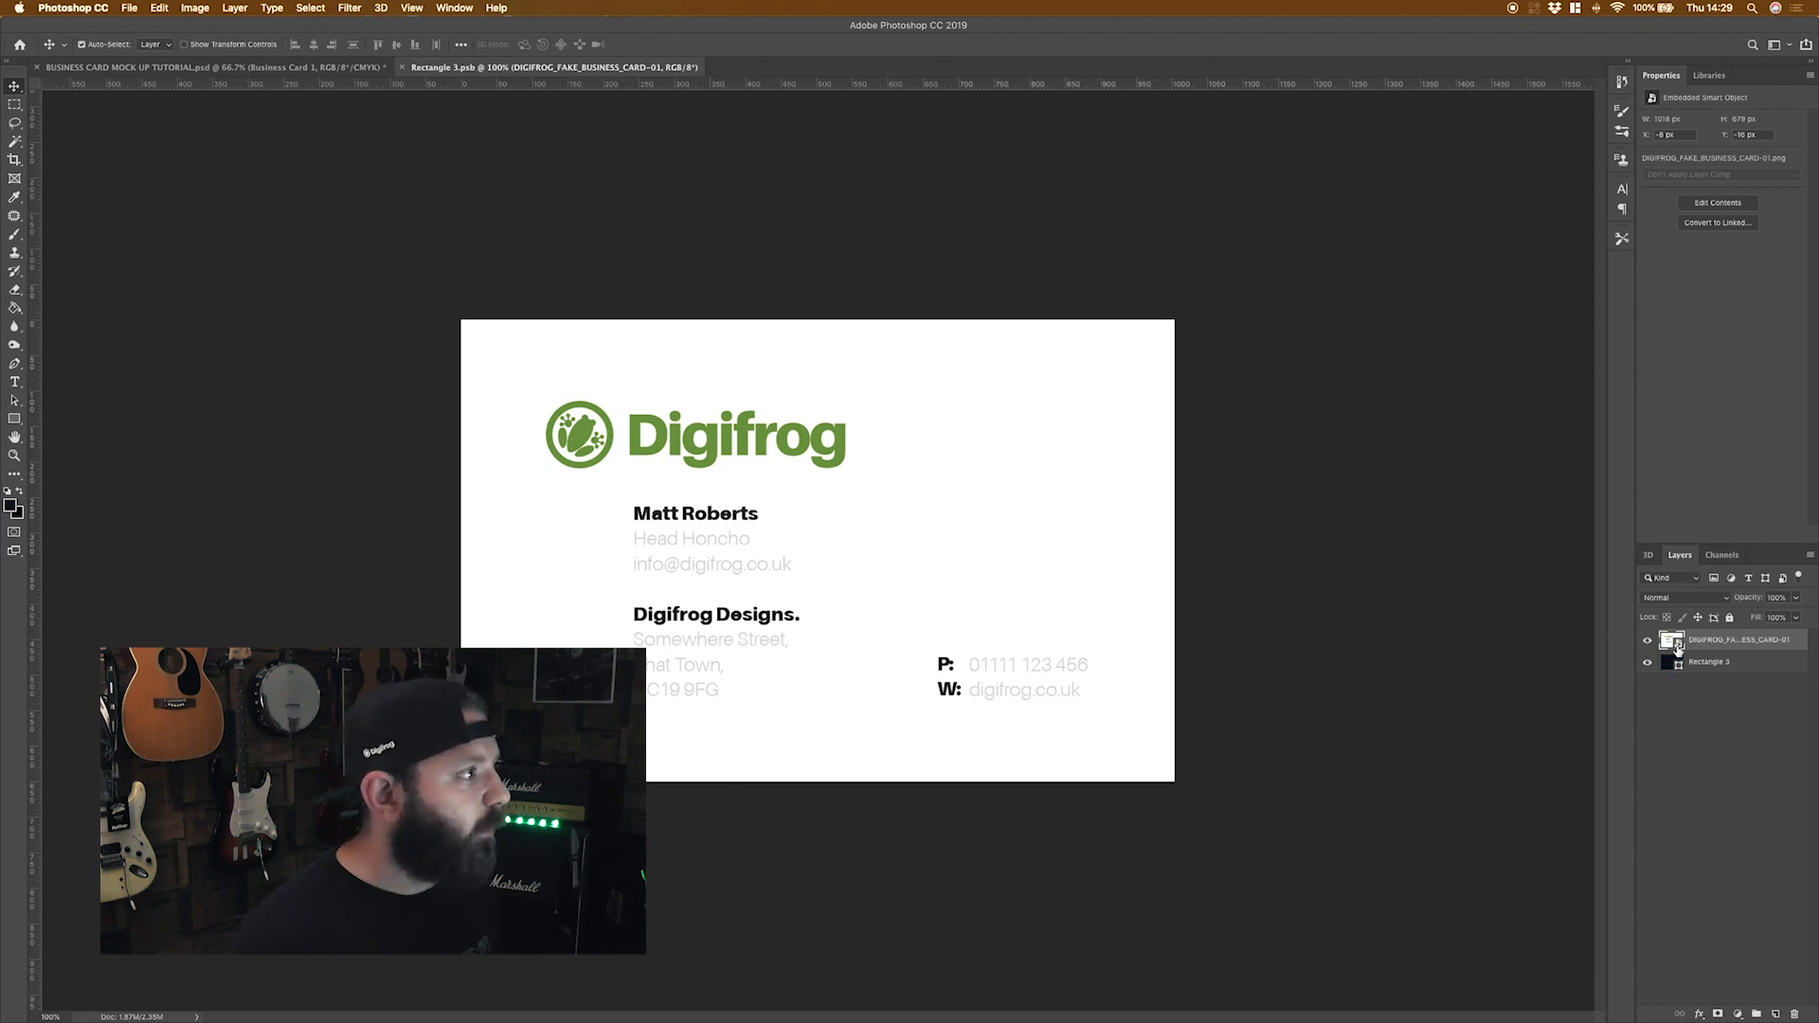
left_click(403, 68)
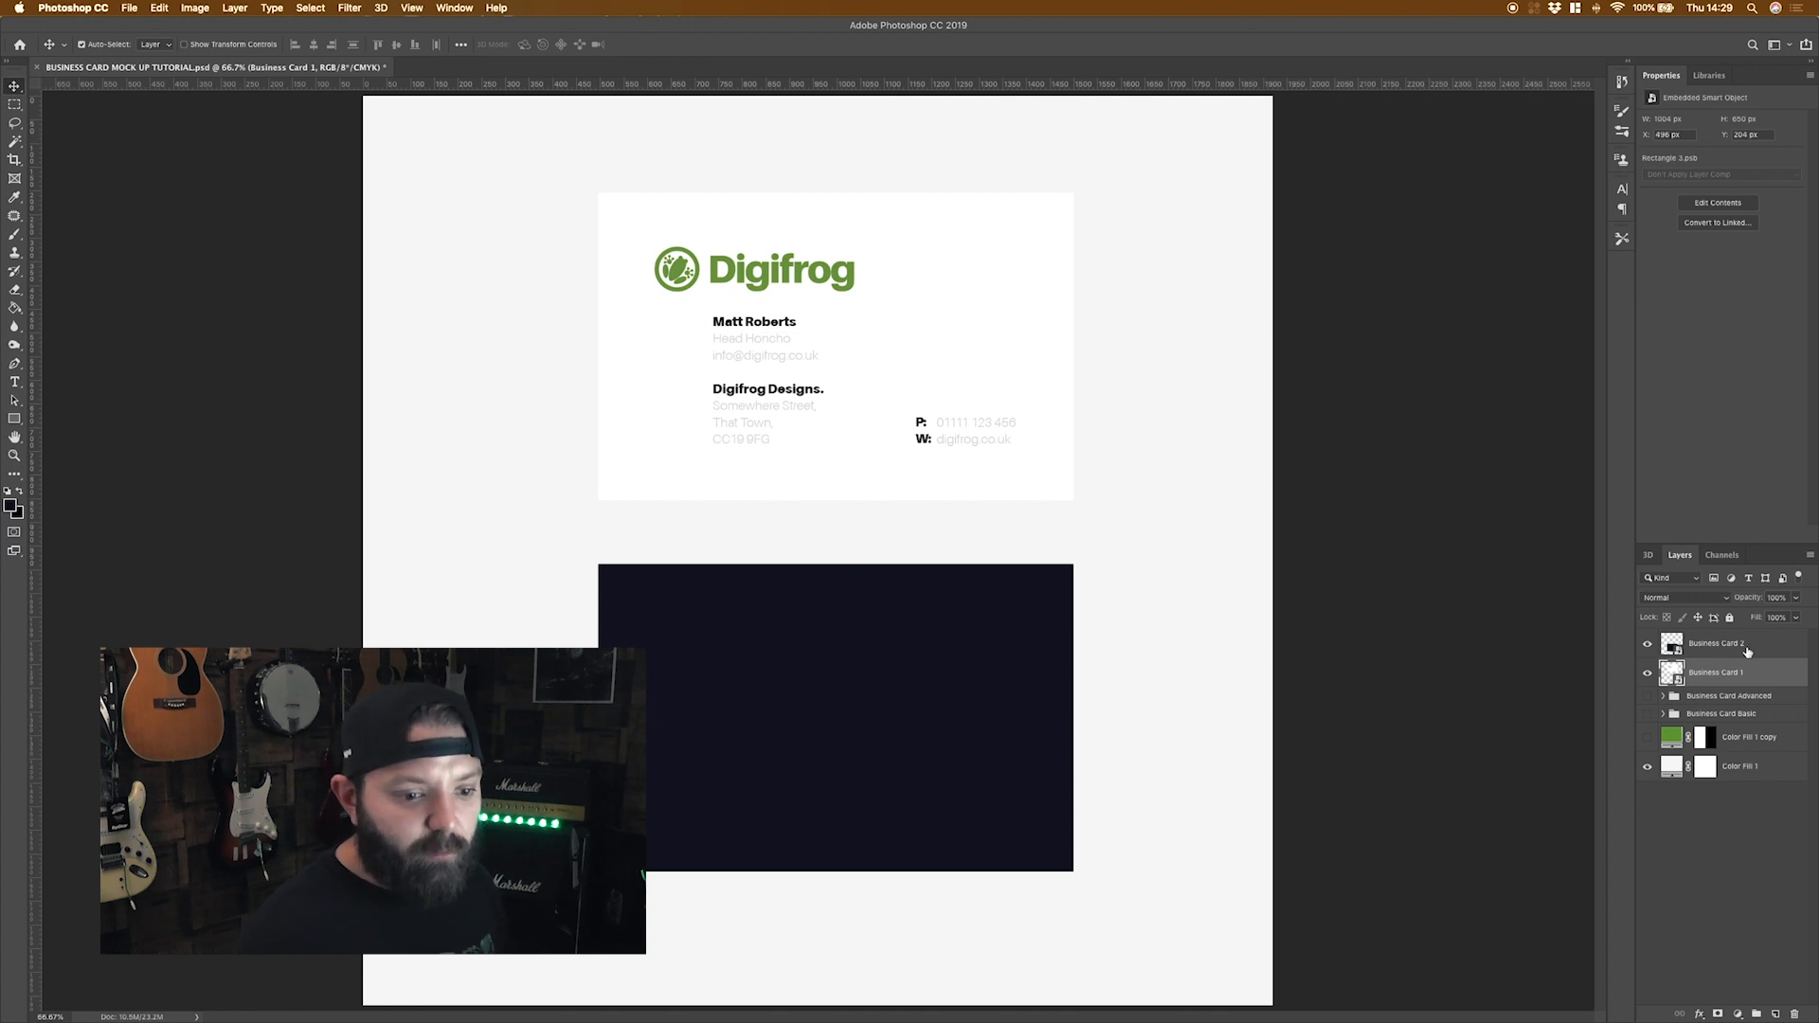
Place DIGIFROG_FAKE_BUSINESS_CARD-02 inside the Business Card 2 smart object, scaled to cover its canvas, and save and close the contents.
double_click(1672, 646)
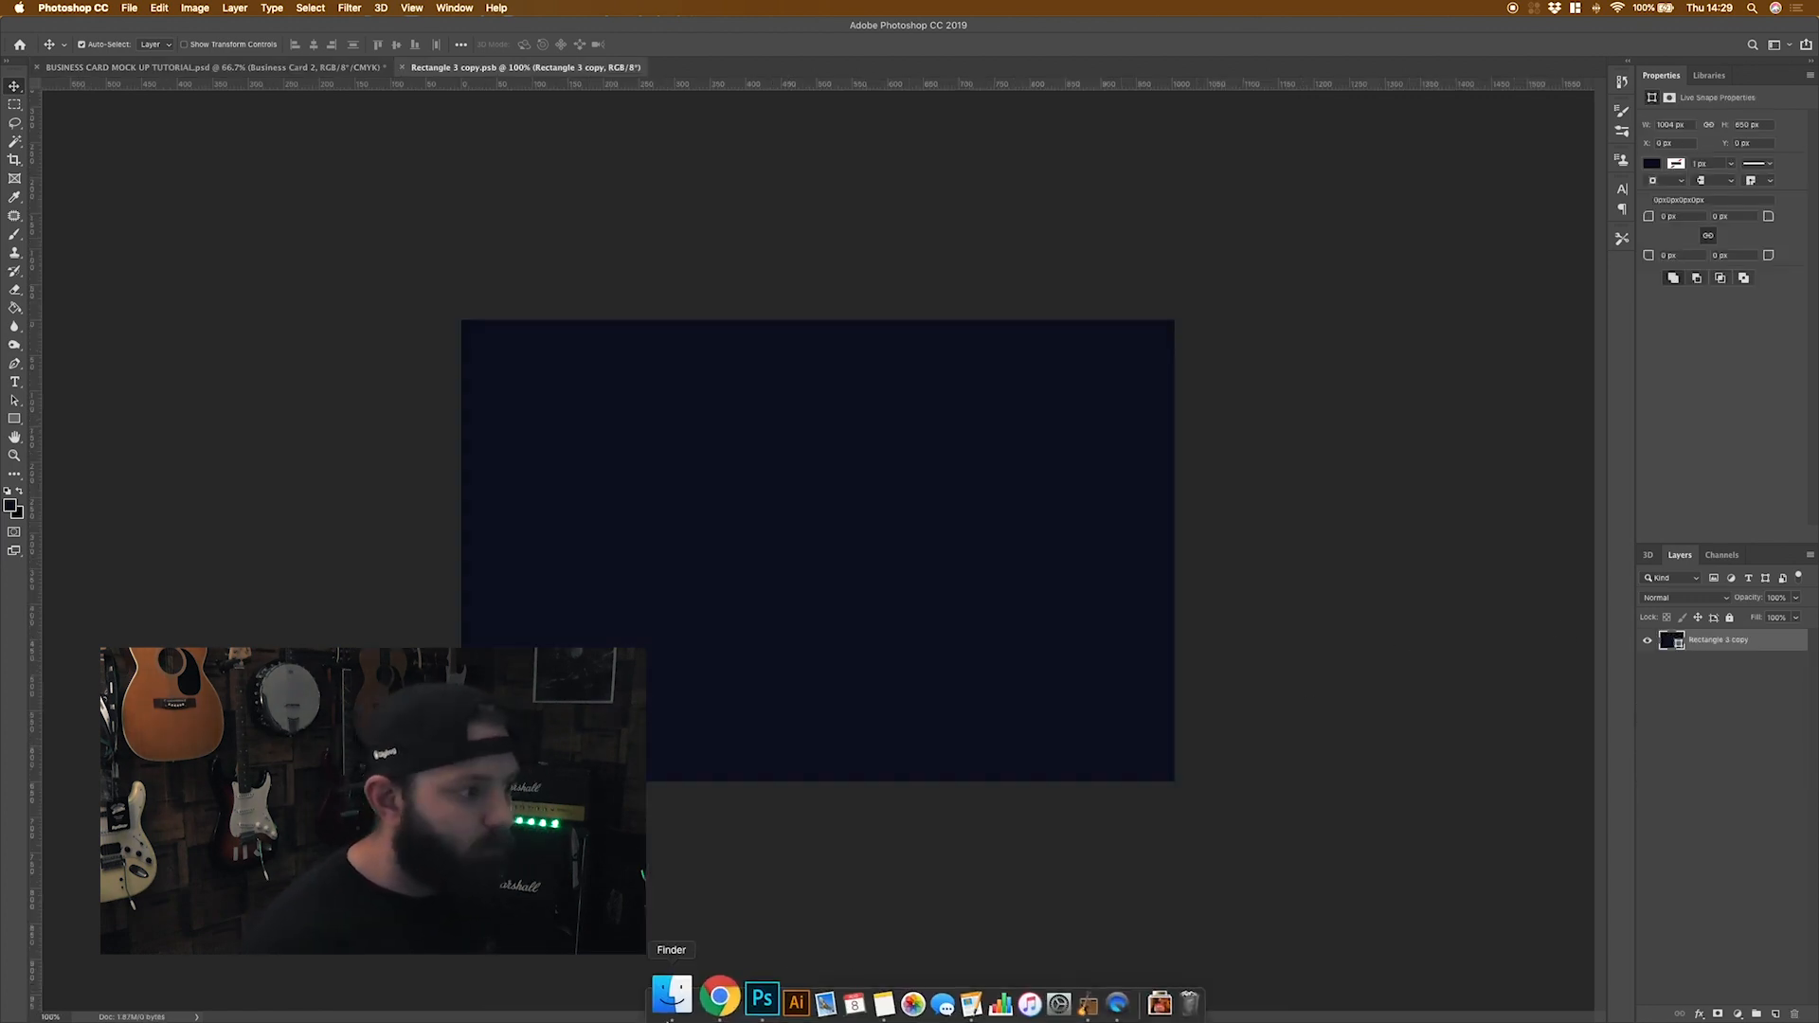
left_click(671, 995)
left_click_drag(602, 334, 781, 631)
left_click_drag(1162, 321, 1176, 309)
key("Return")
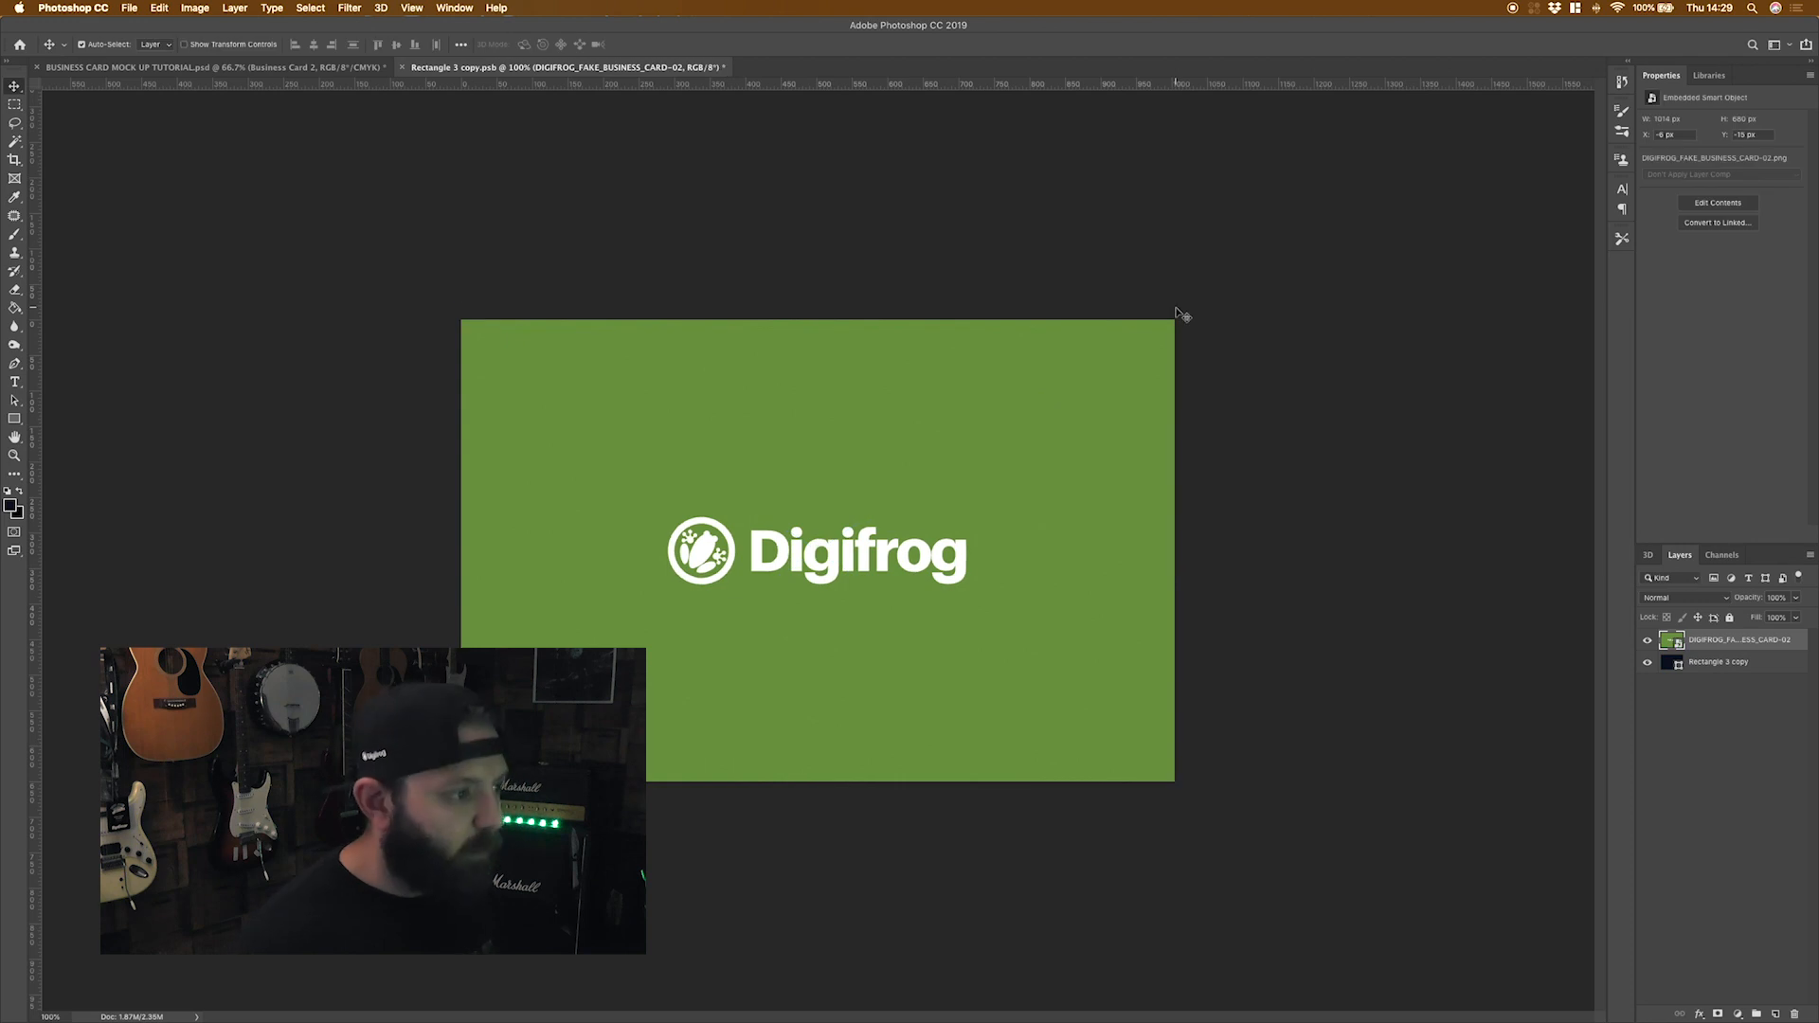
key("super+s")
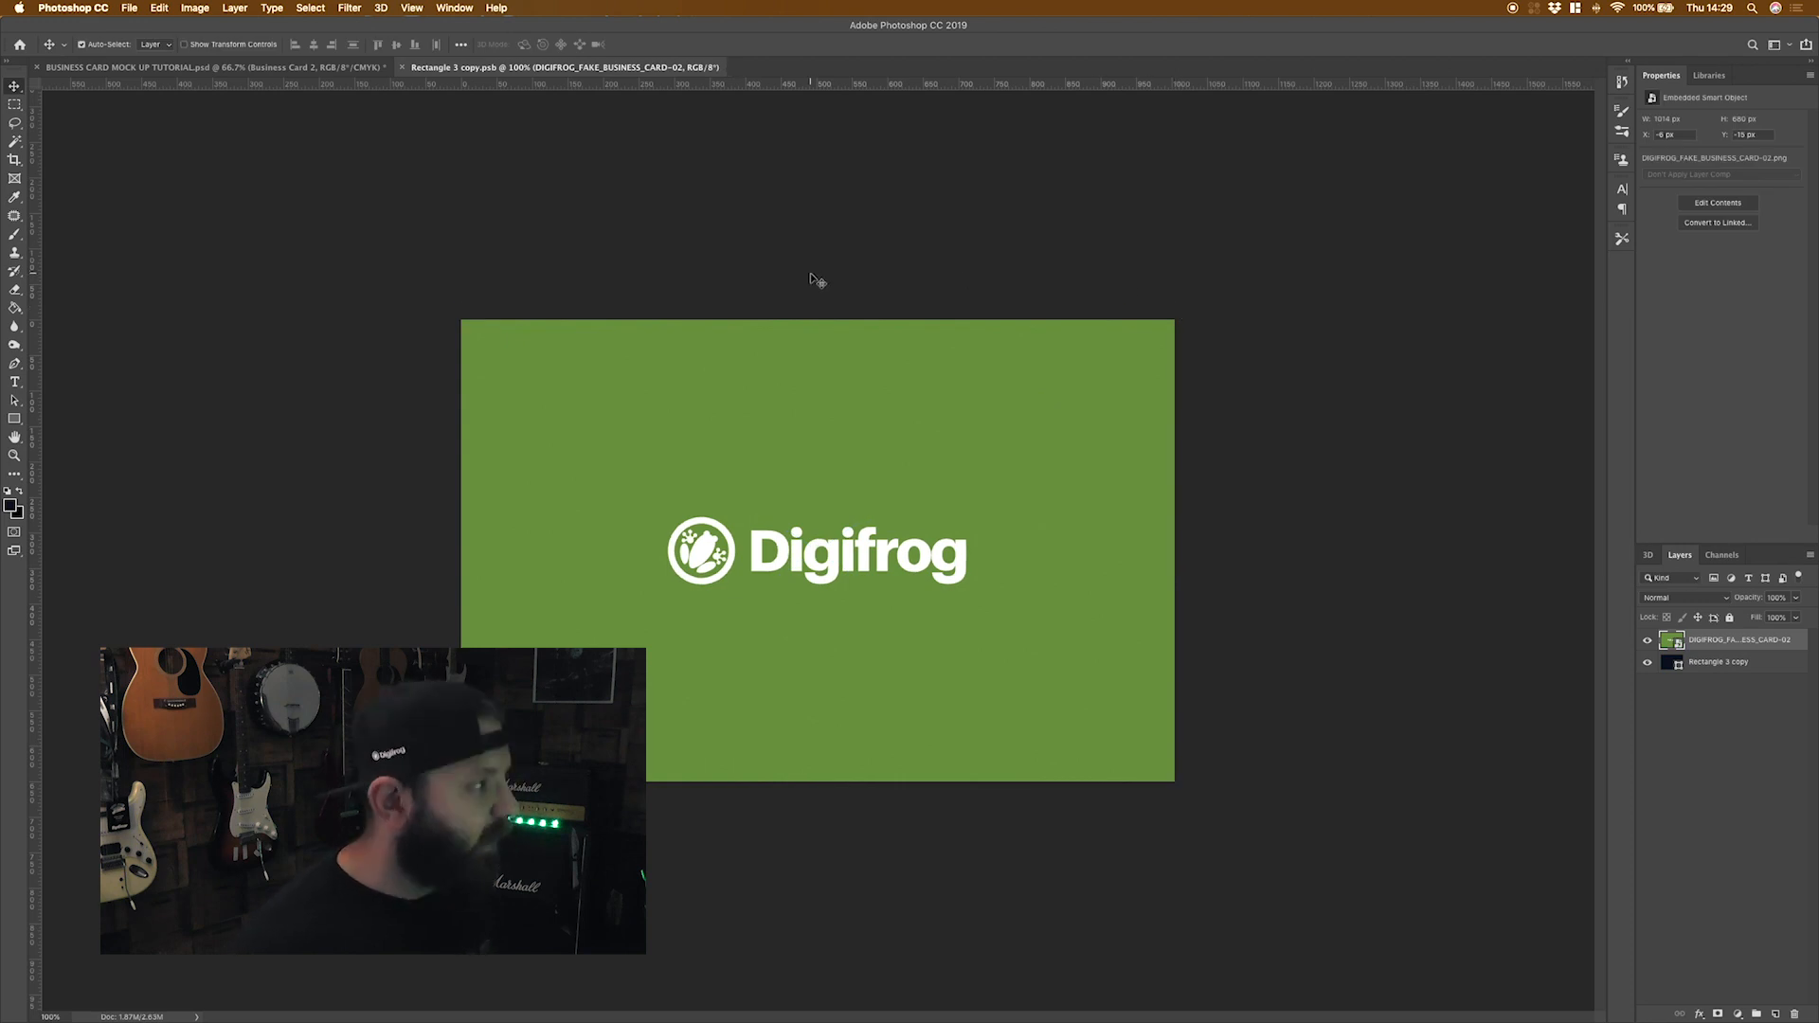
left_click(130, 7)
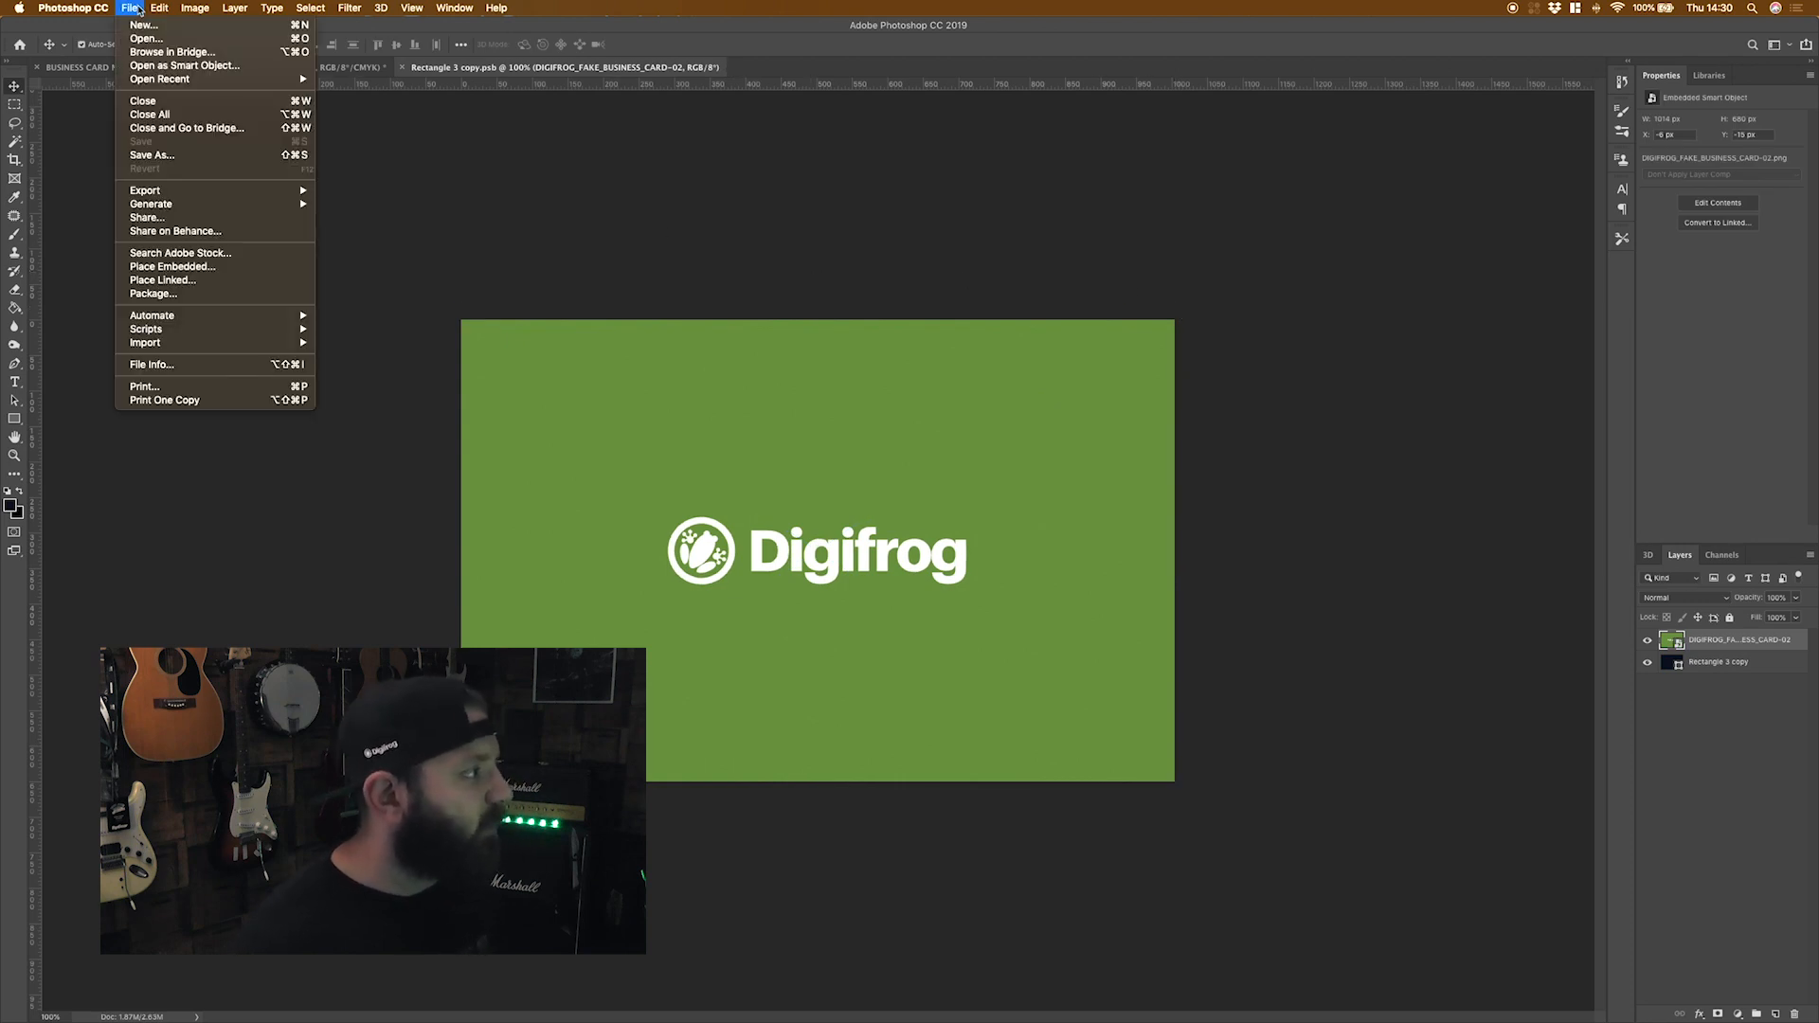
left_click(633, 201)
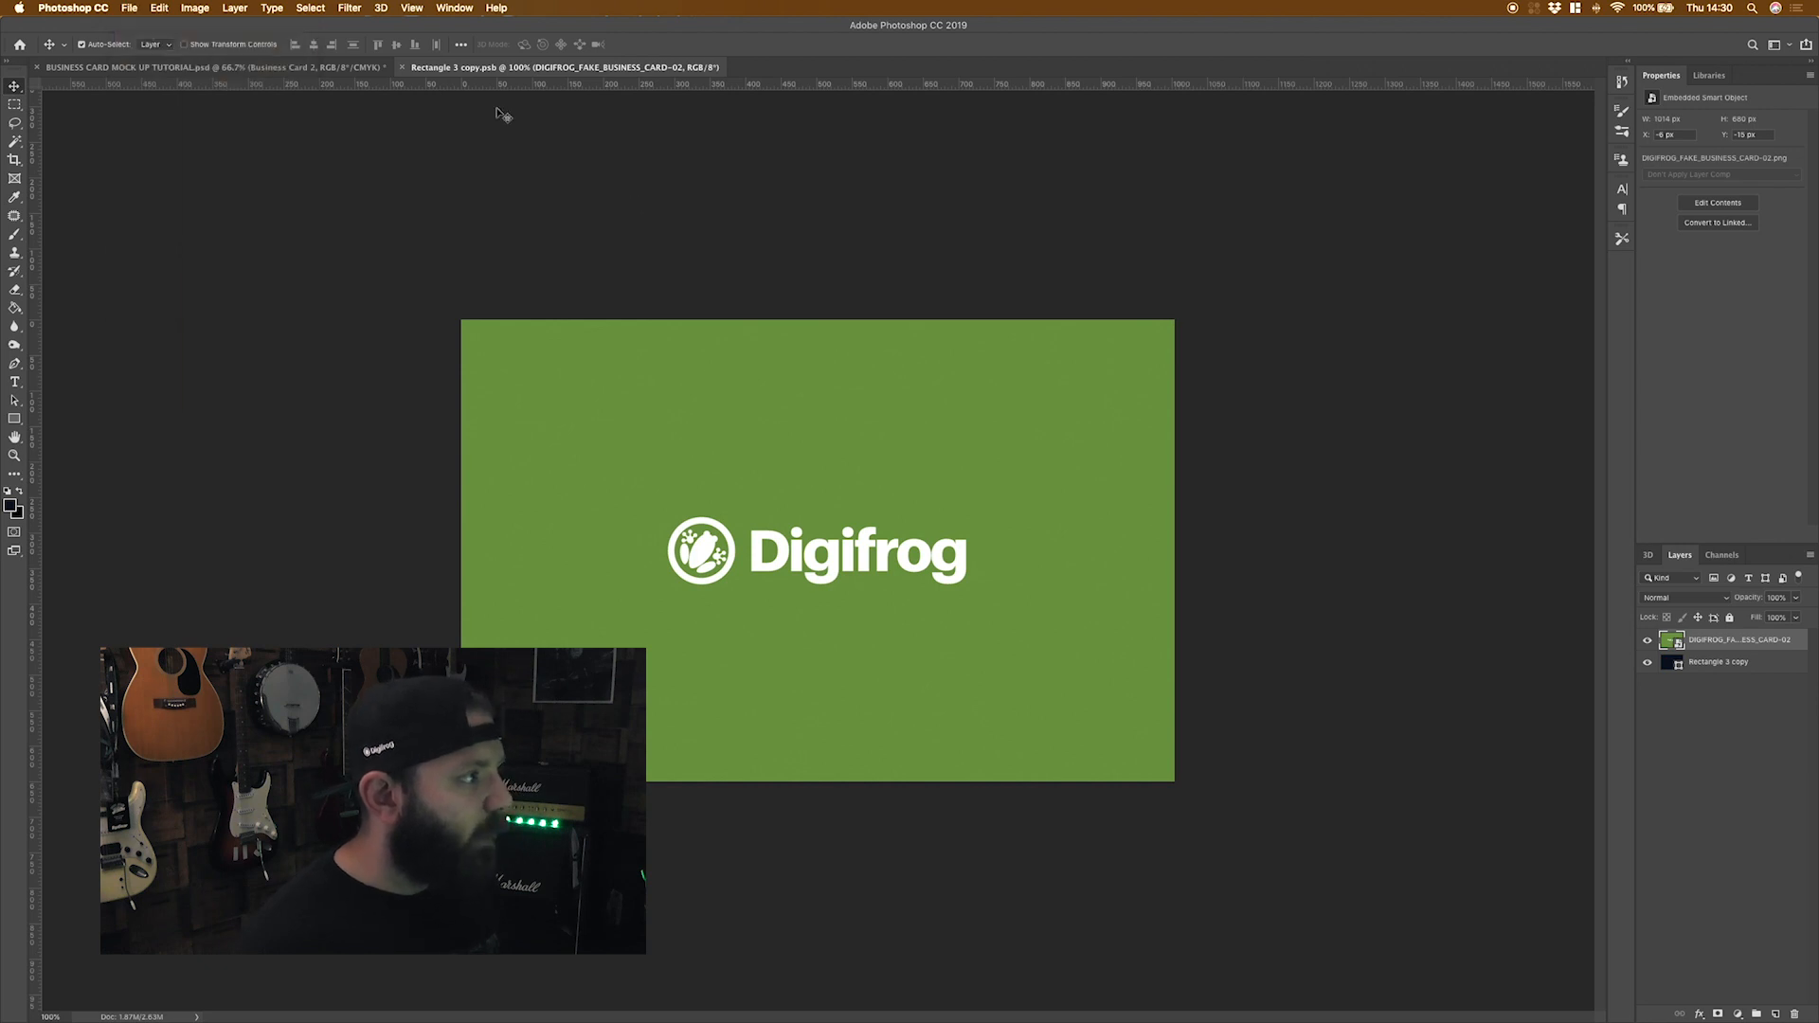
left_click(402, 67)
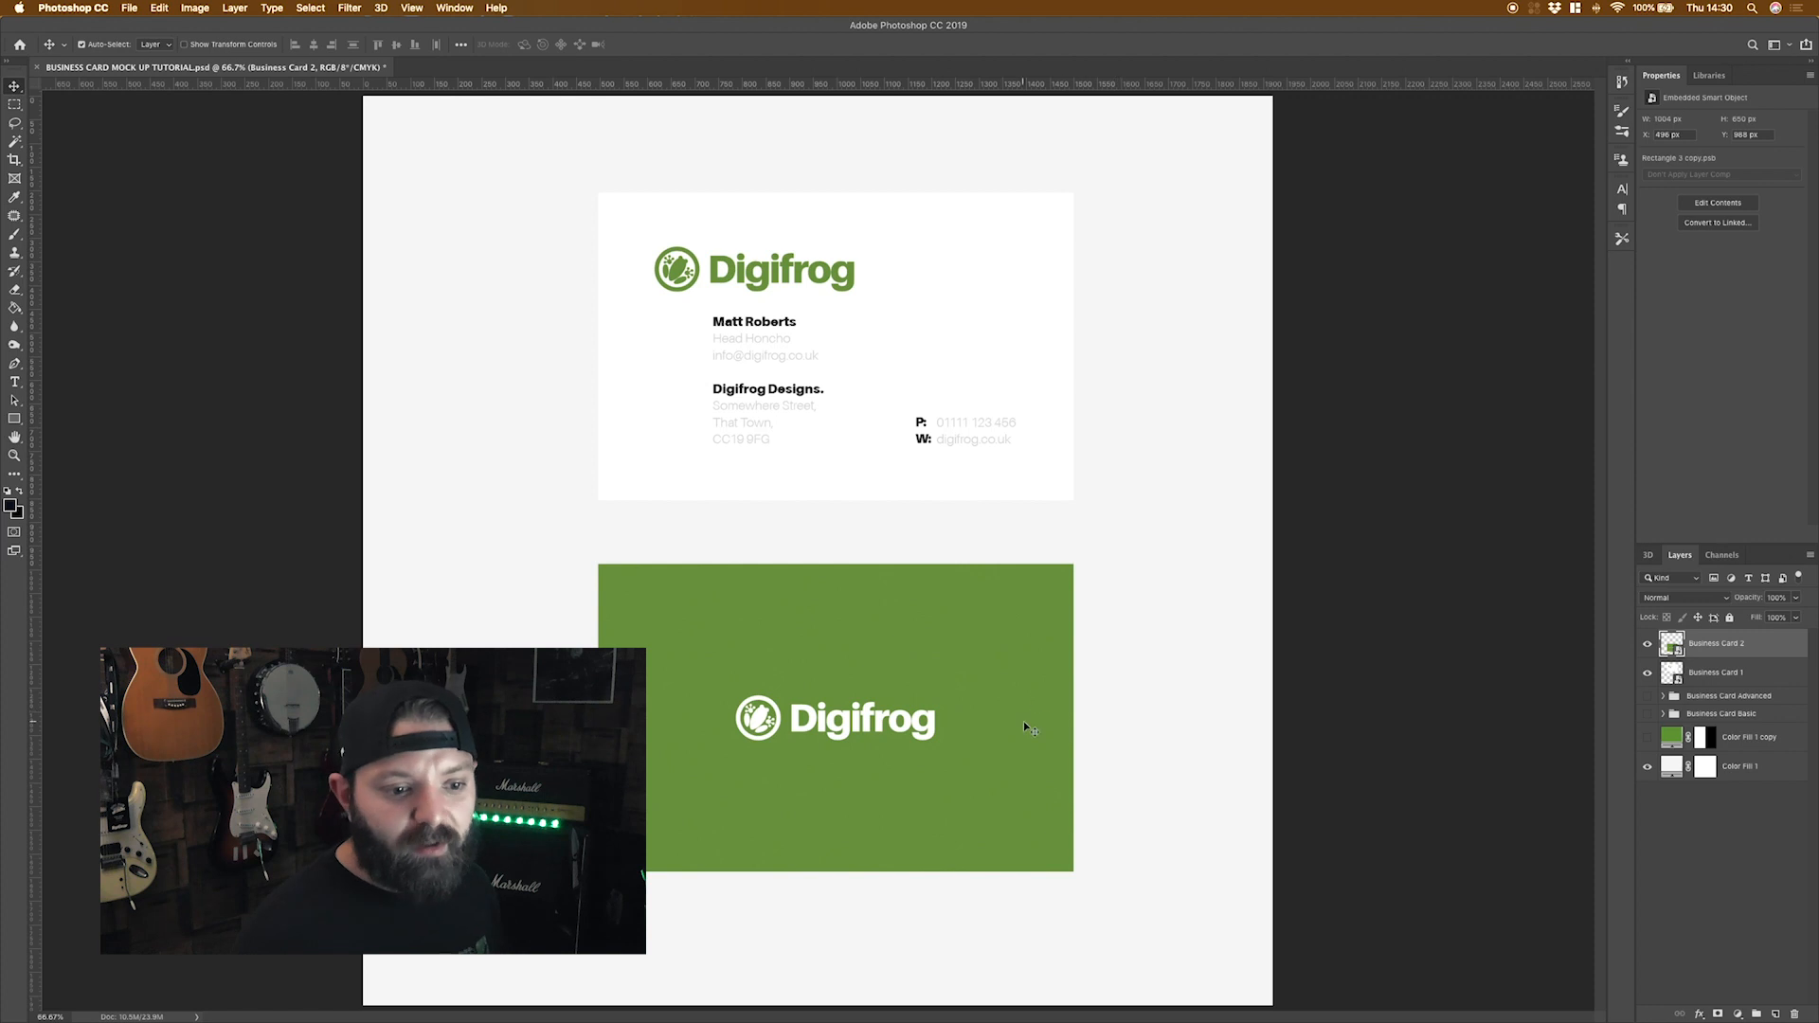
Move the green Business Card 2 straight up over the white card, to Y 204 px.
left_click(1717, 672)
left_click(1717, 655)
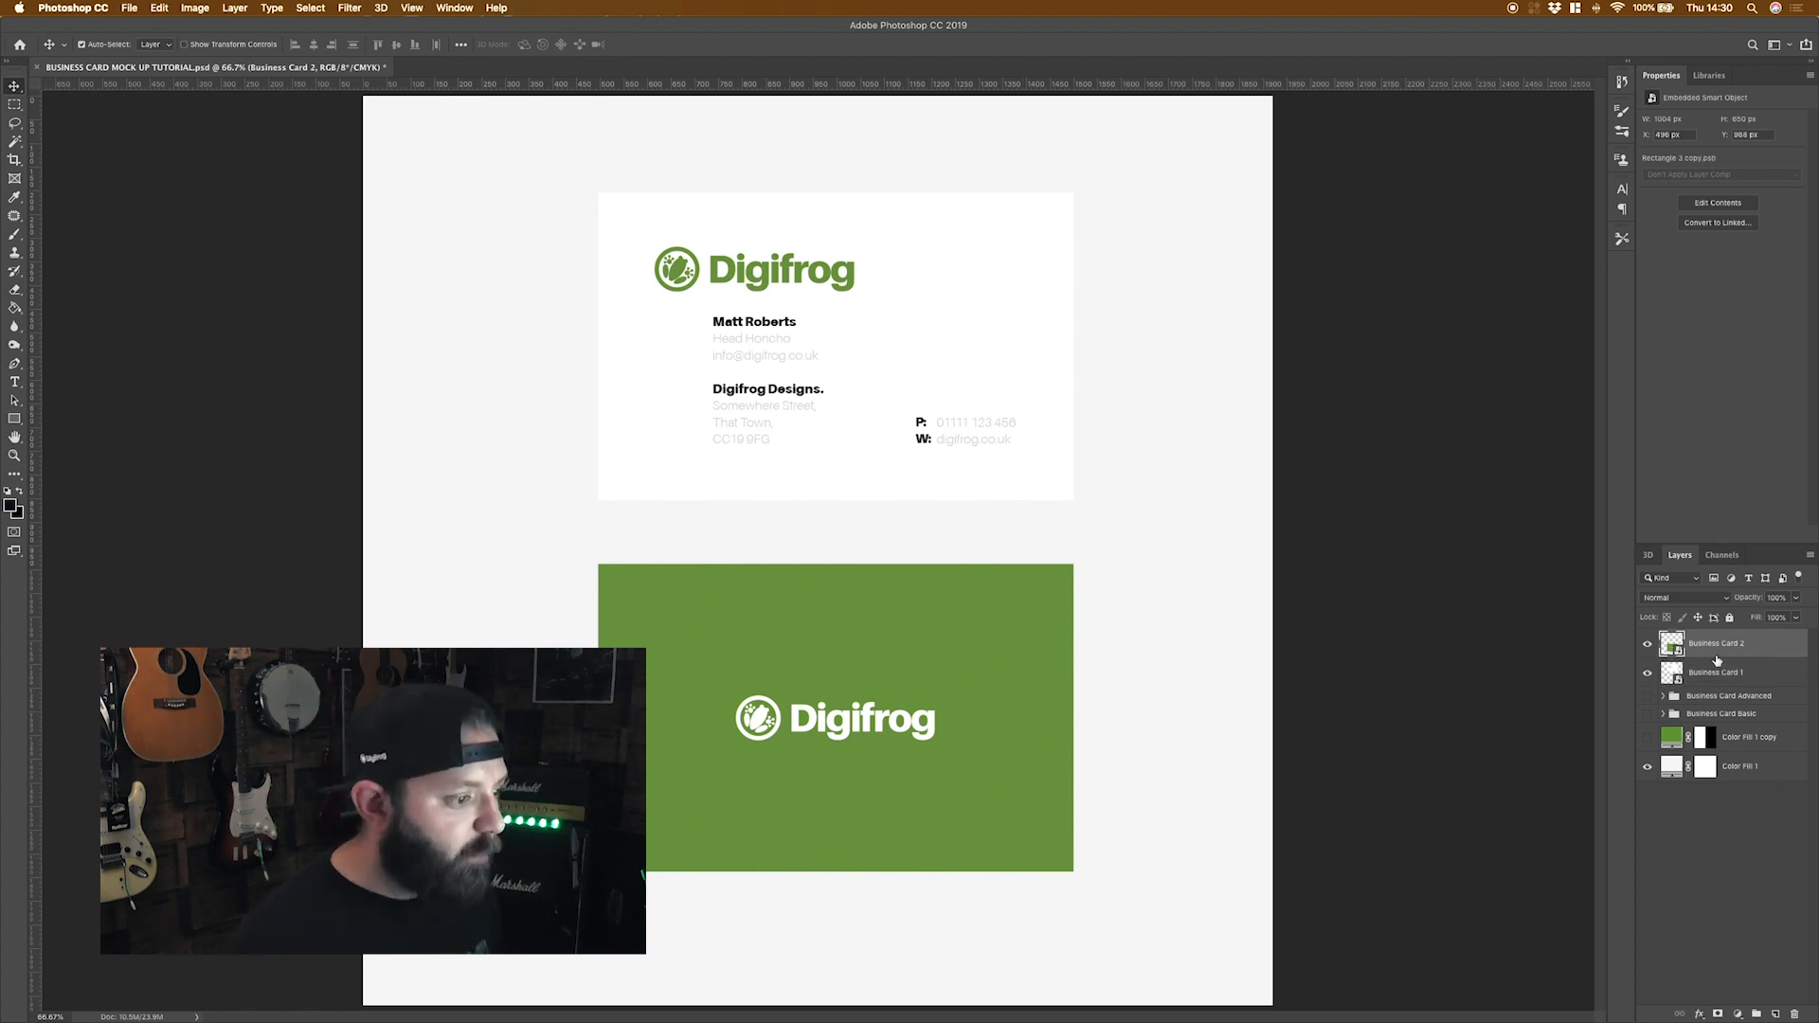
key("super+t")
left_click_drag(936, 719, 920, 353)
key("Return")
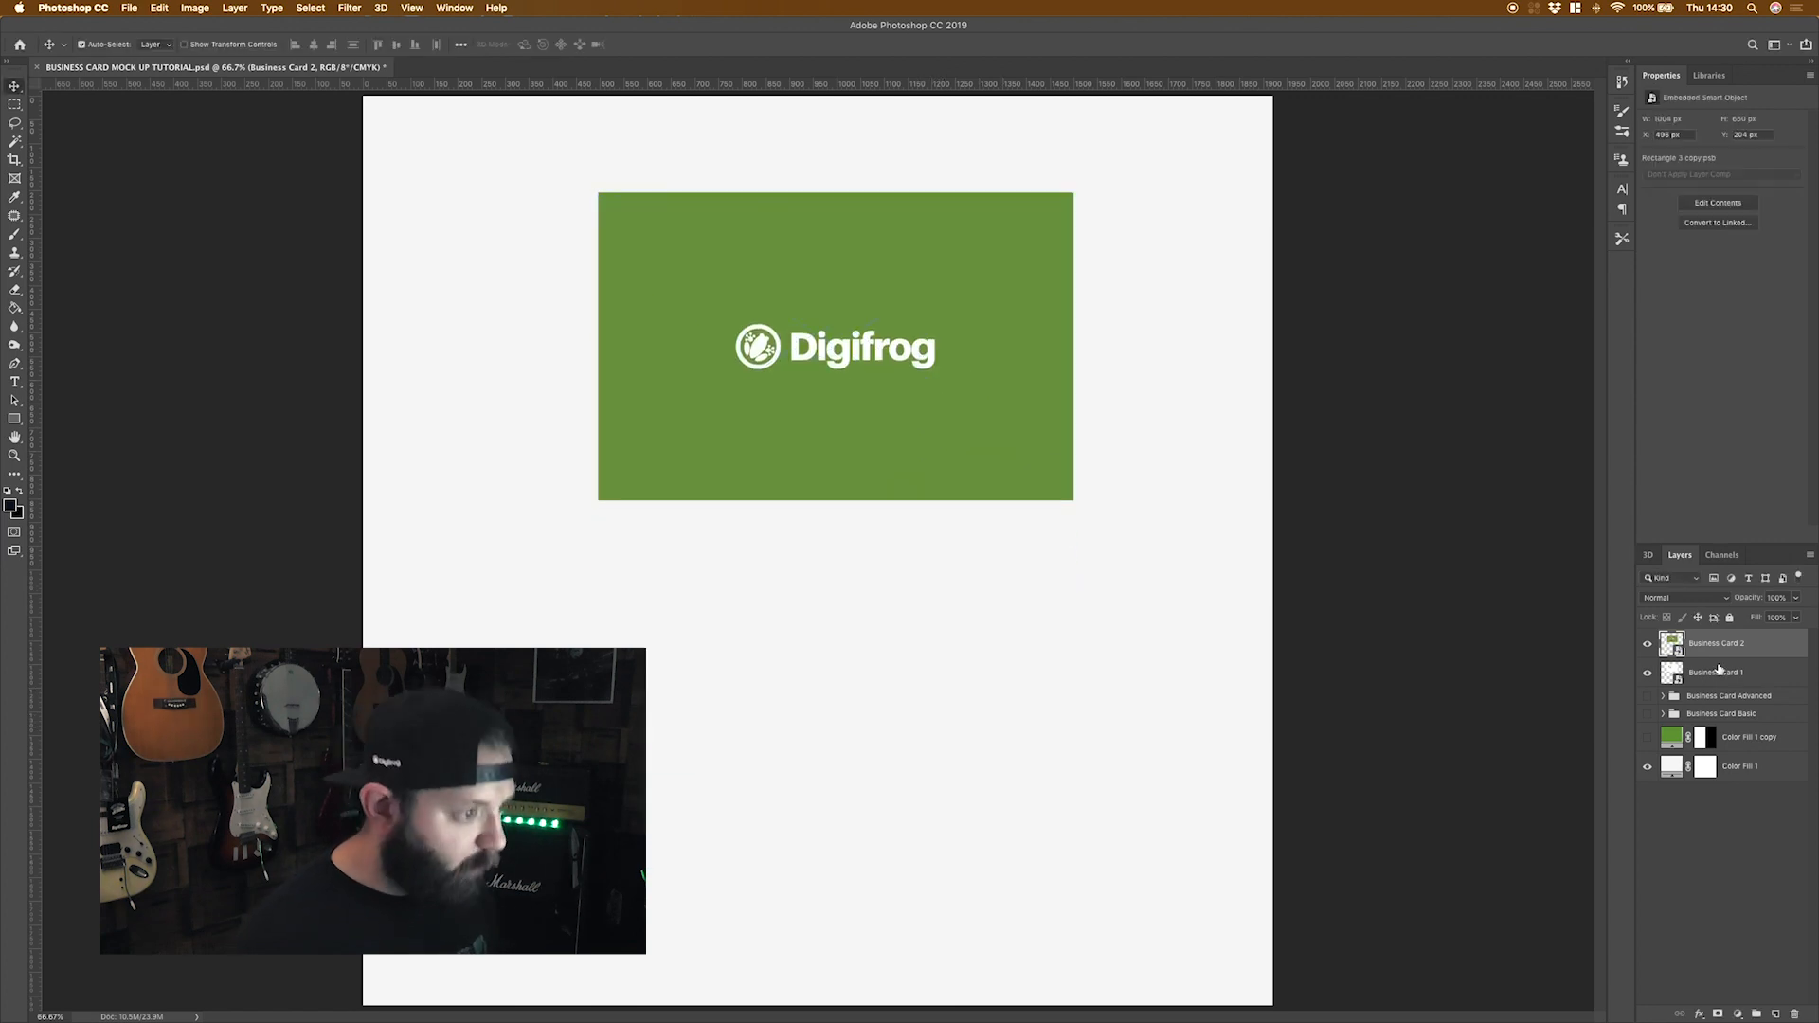
Move the white Business Card 1 straight down below the green card, to about Y 921 px.
left_click(1717, 672)
key("super+t")
left_click_drag(945, 411, 957, 751)
key("Return")
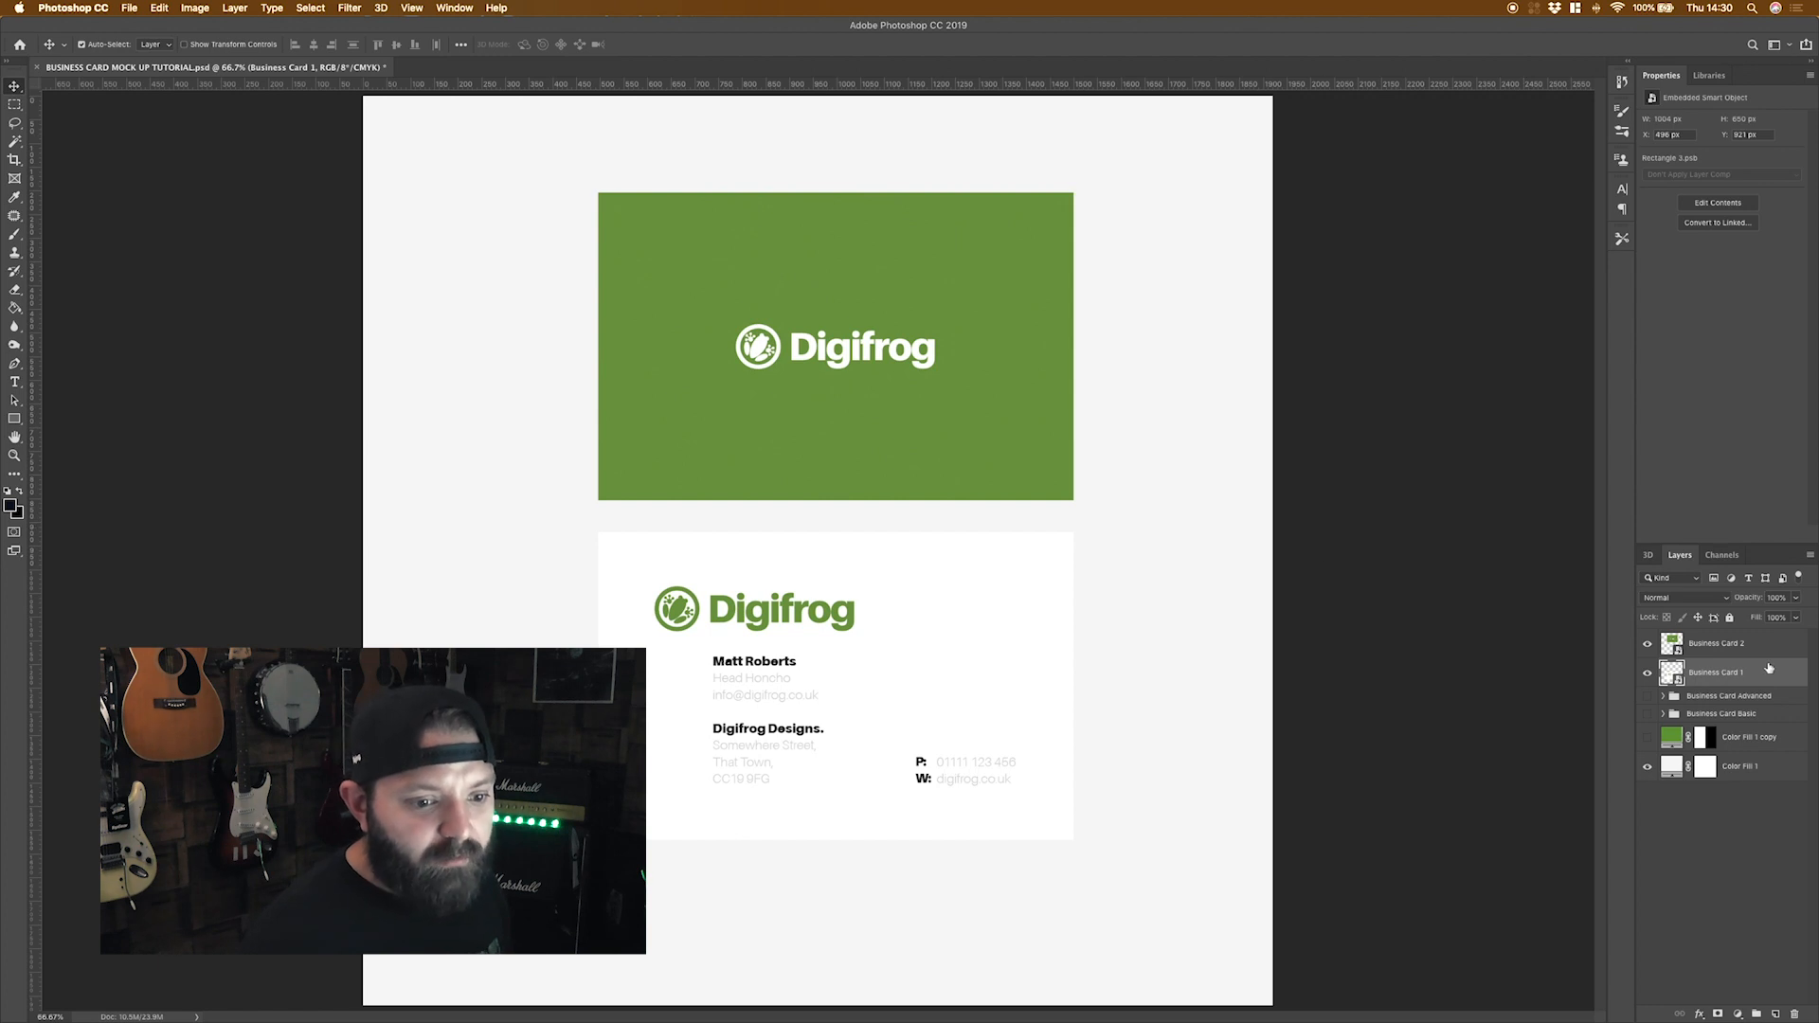
Add a Bevel & Emboss effect to the Business Card 2 layer and set its depth to about 105%.
right_click(1723, 652)
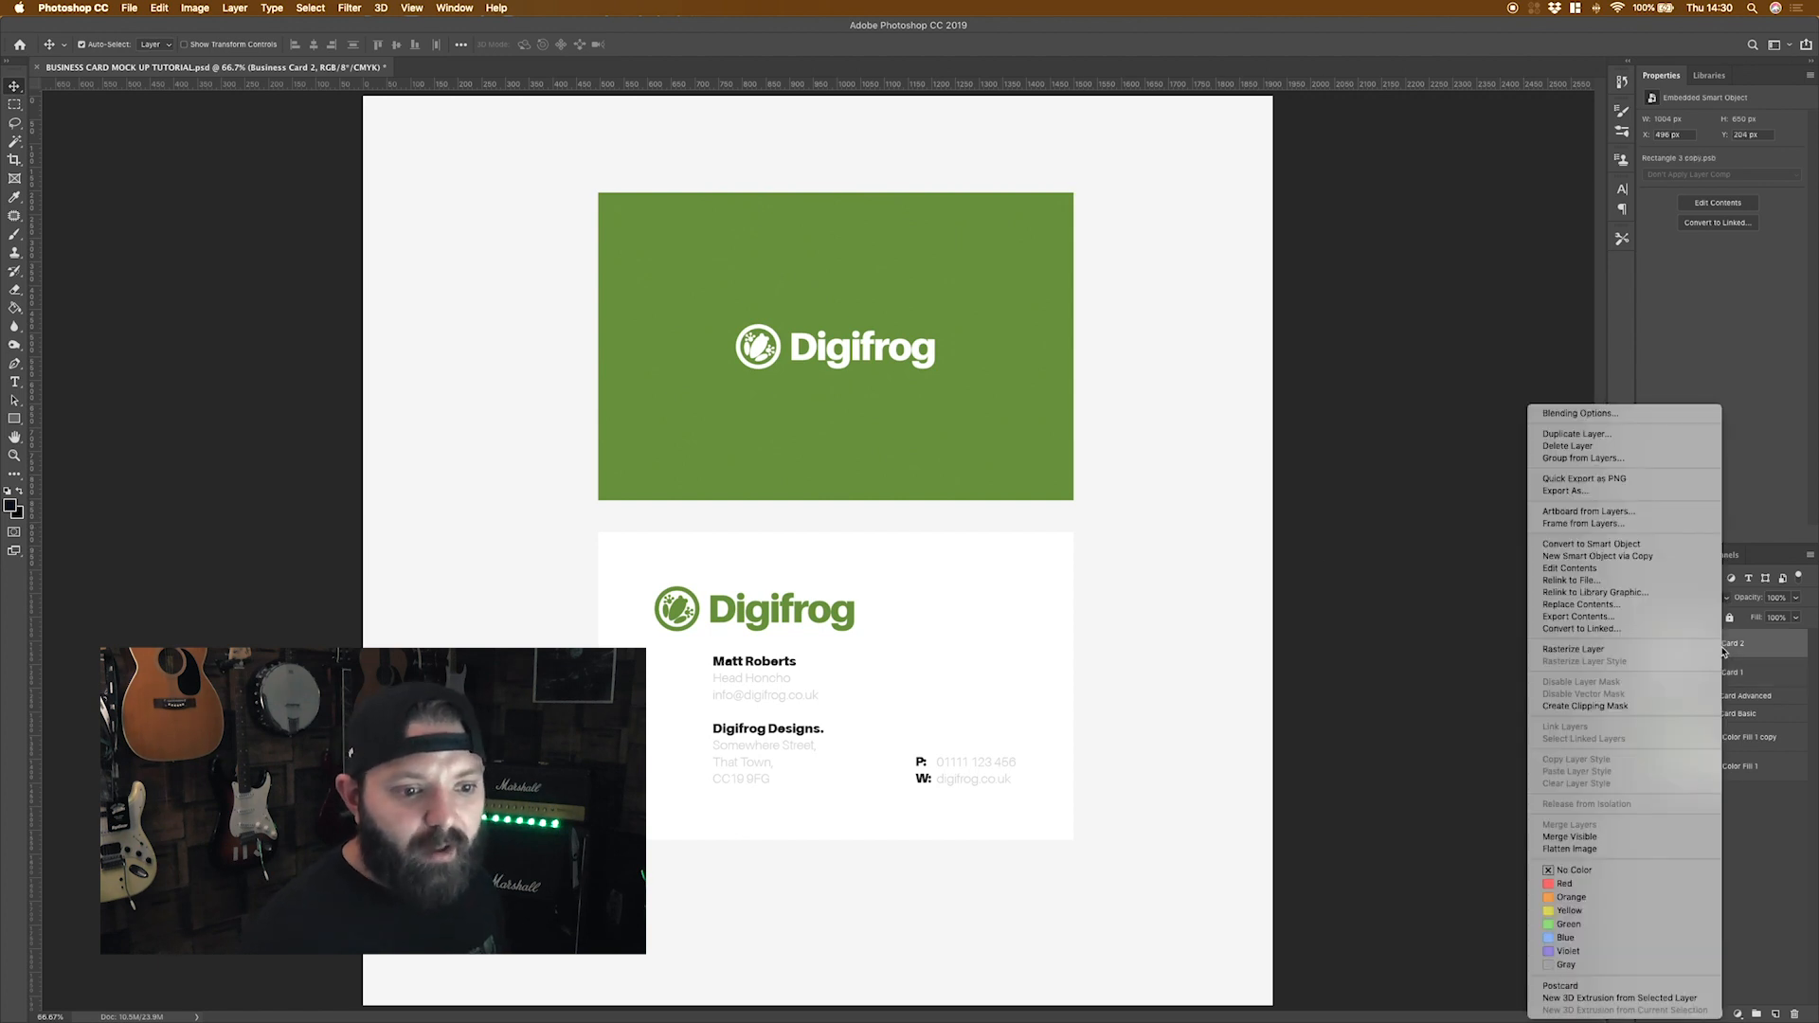
left_click(1579, 415)
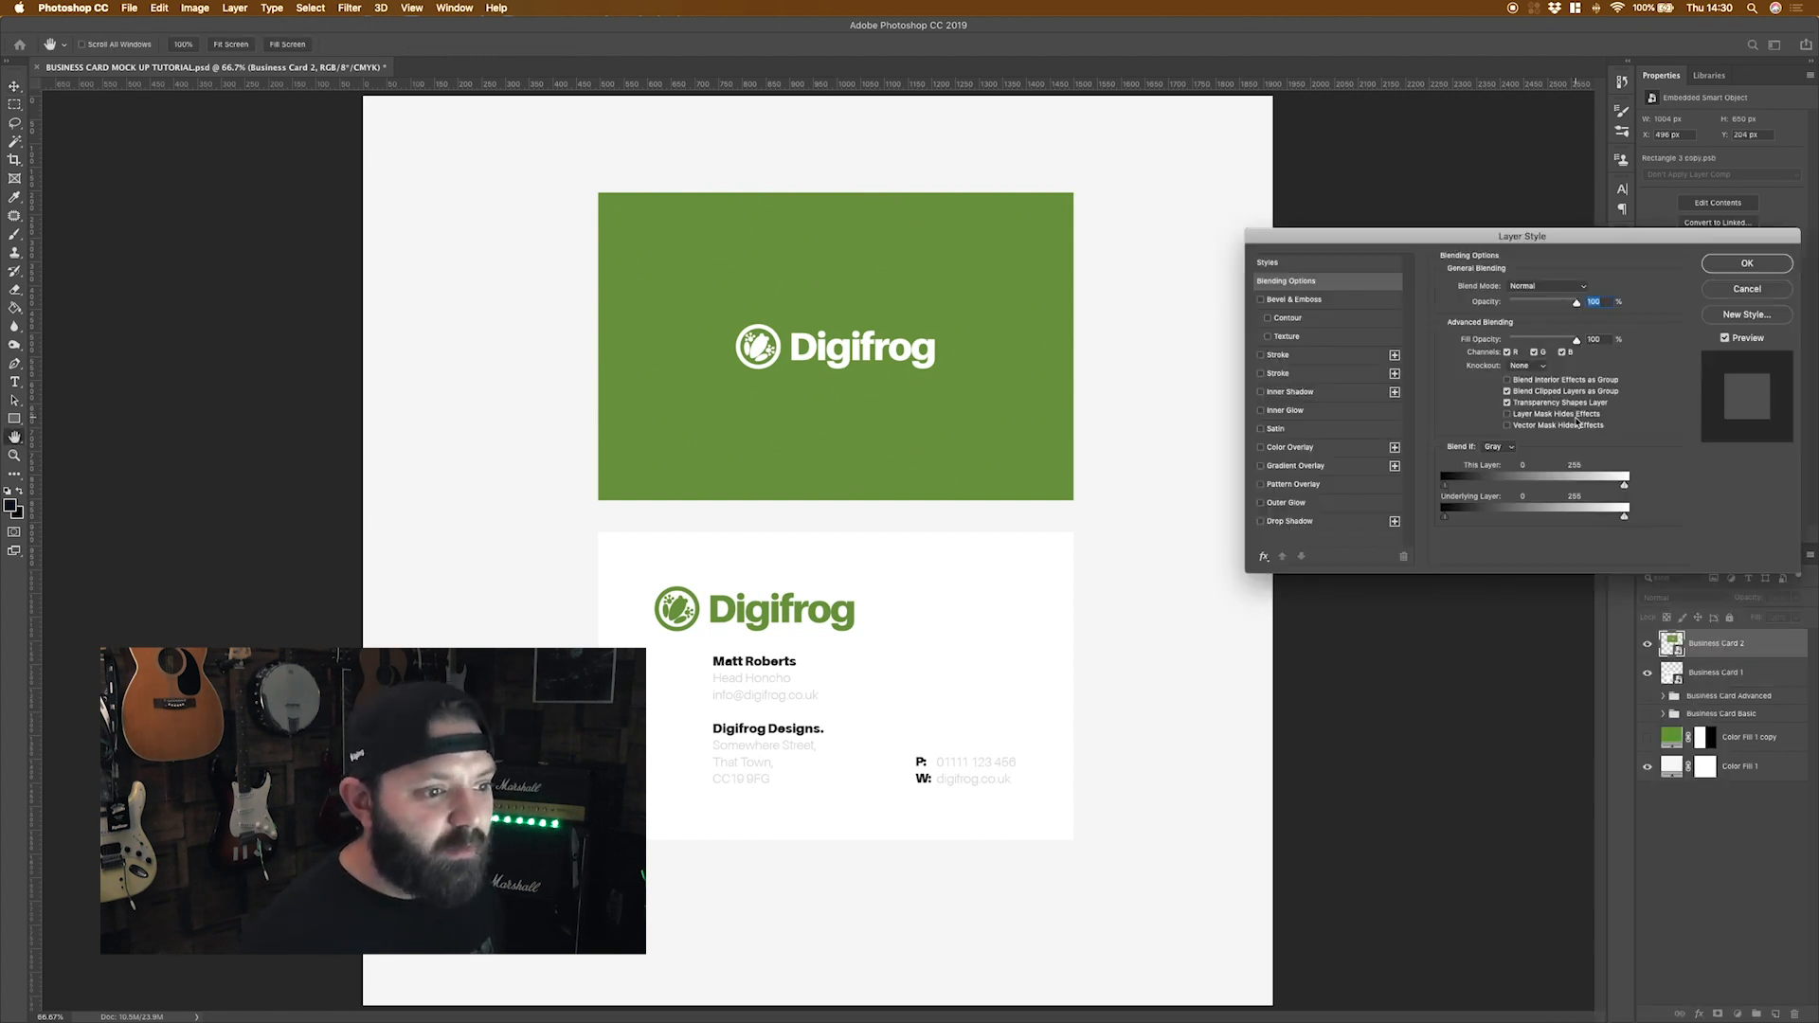
left_click(1261, 299)
left_click(1309, 300)
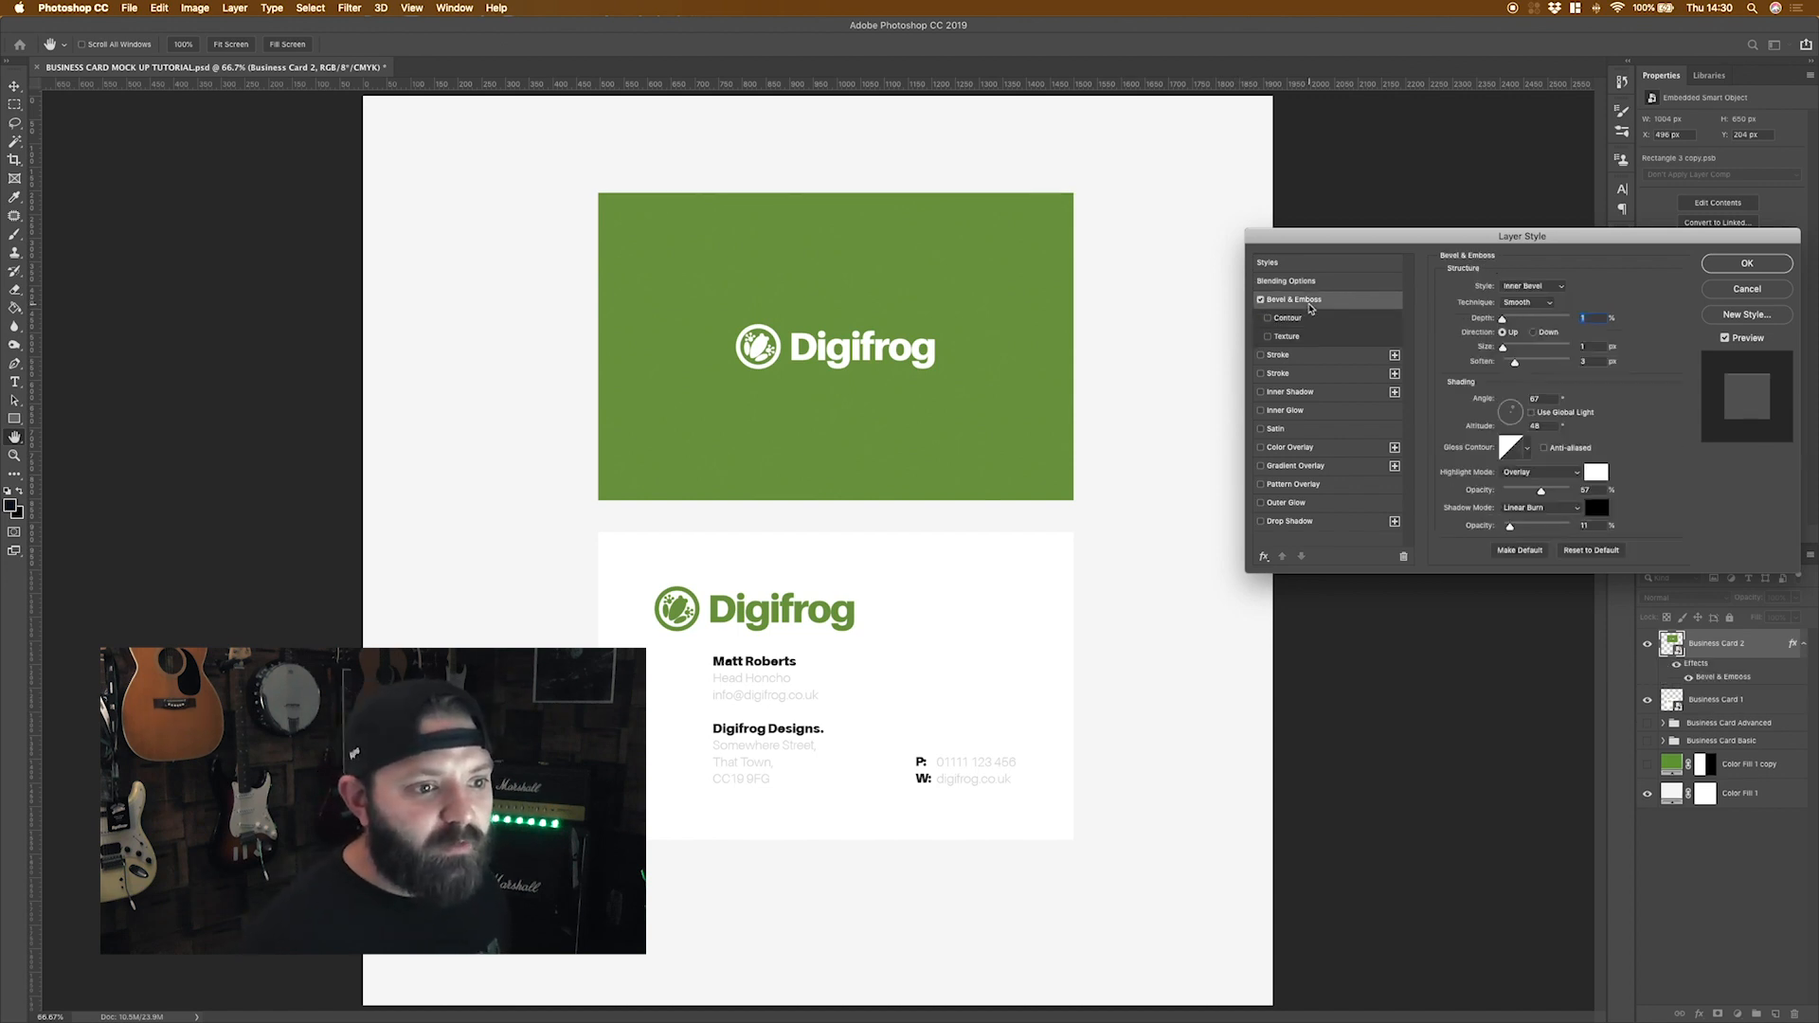
key("super+equal")
key("super+equal")
key("super+equal")
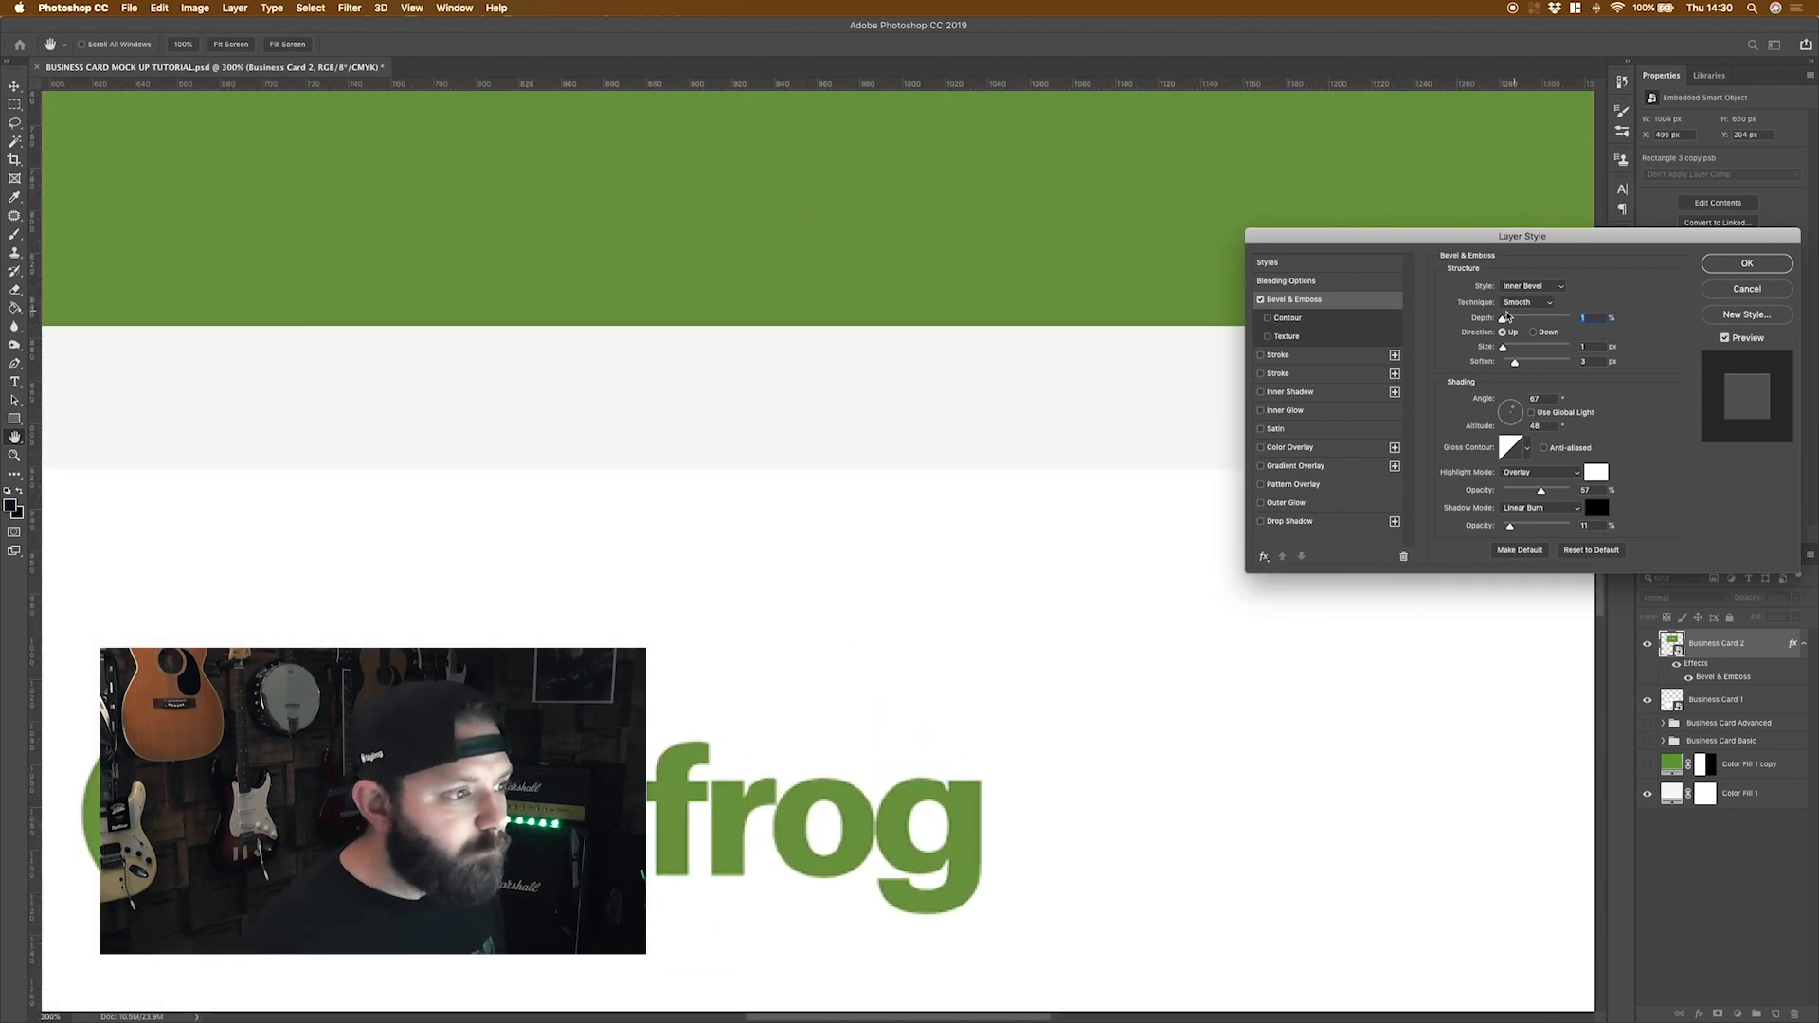
left_click_drag(1507, 317, 1511, 320)
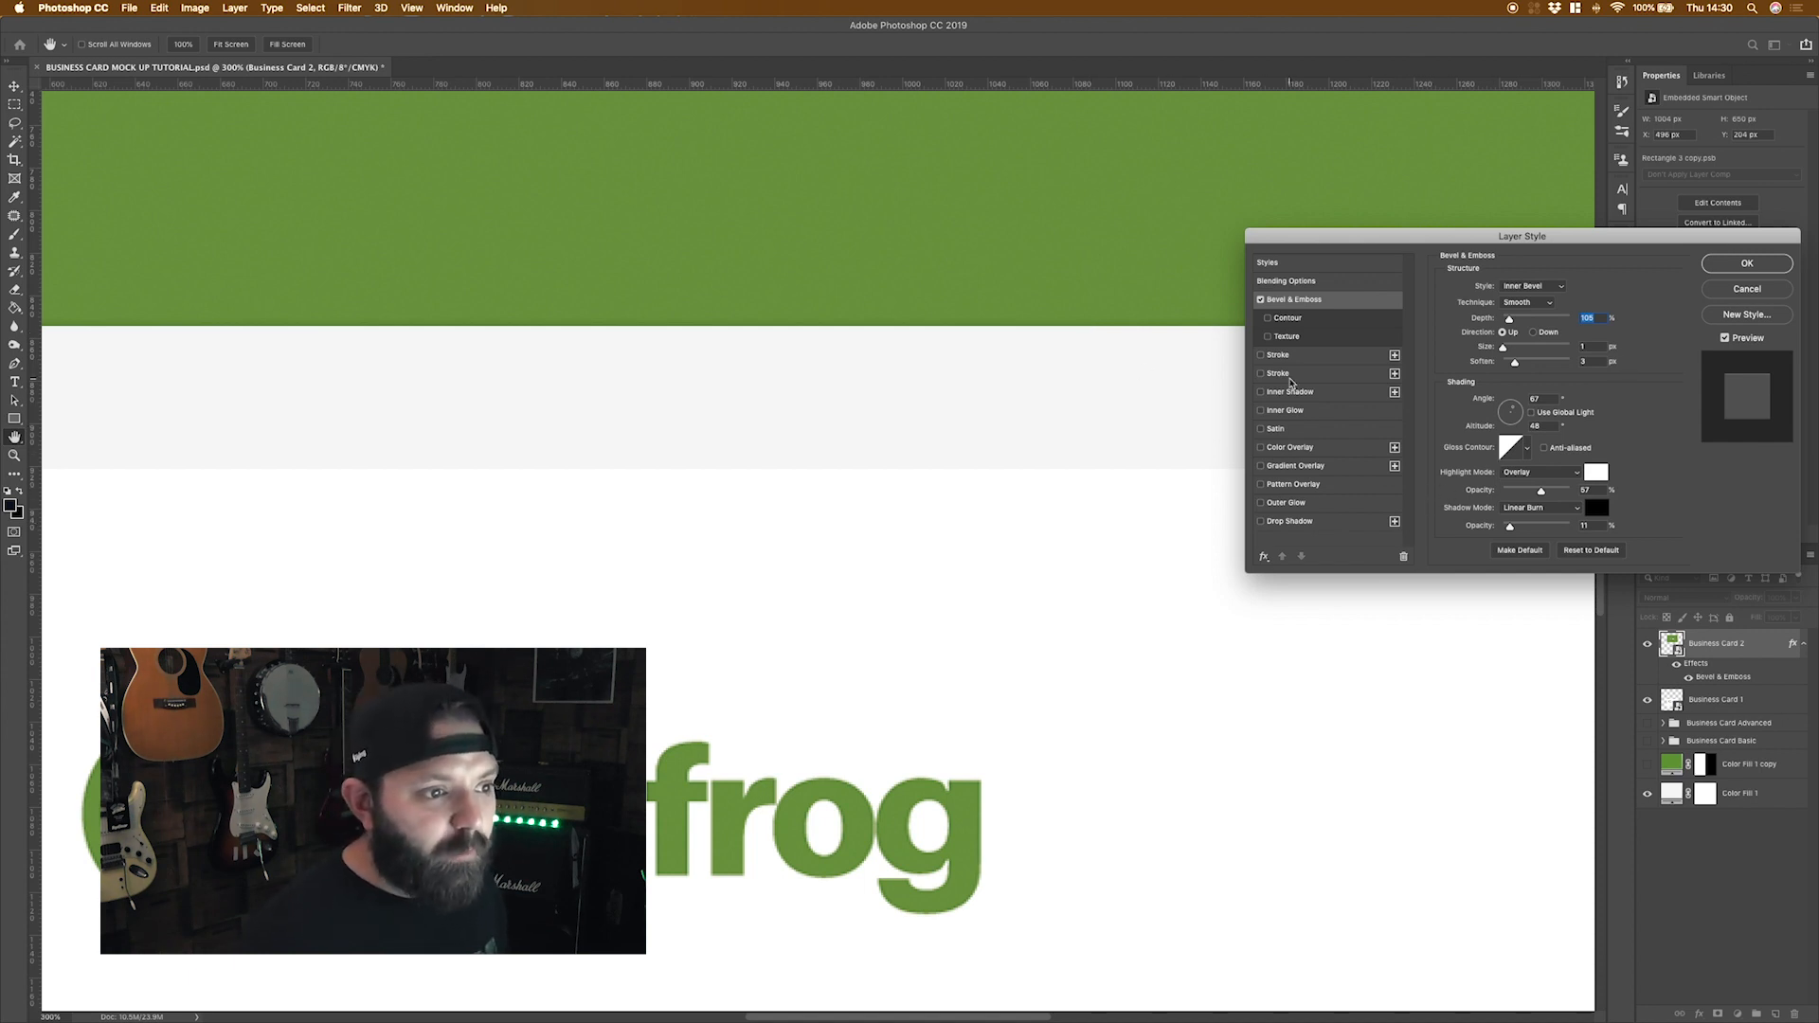
Compare the green card's edge with the Bevel & Emboss effect off and on.
left_click(1260, 299)
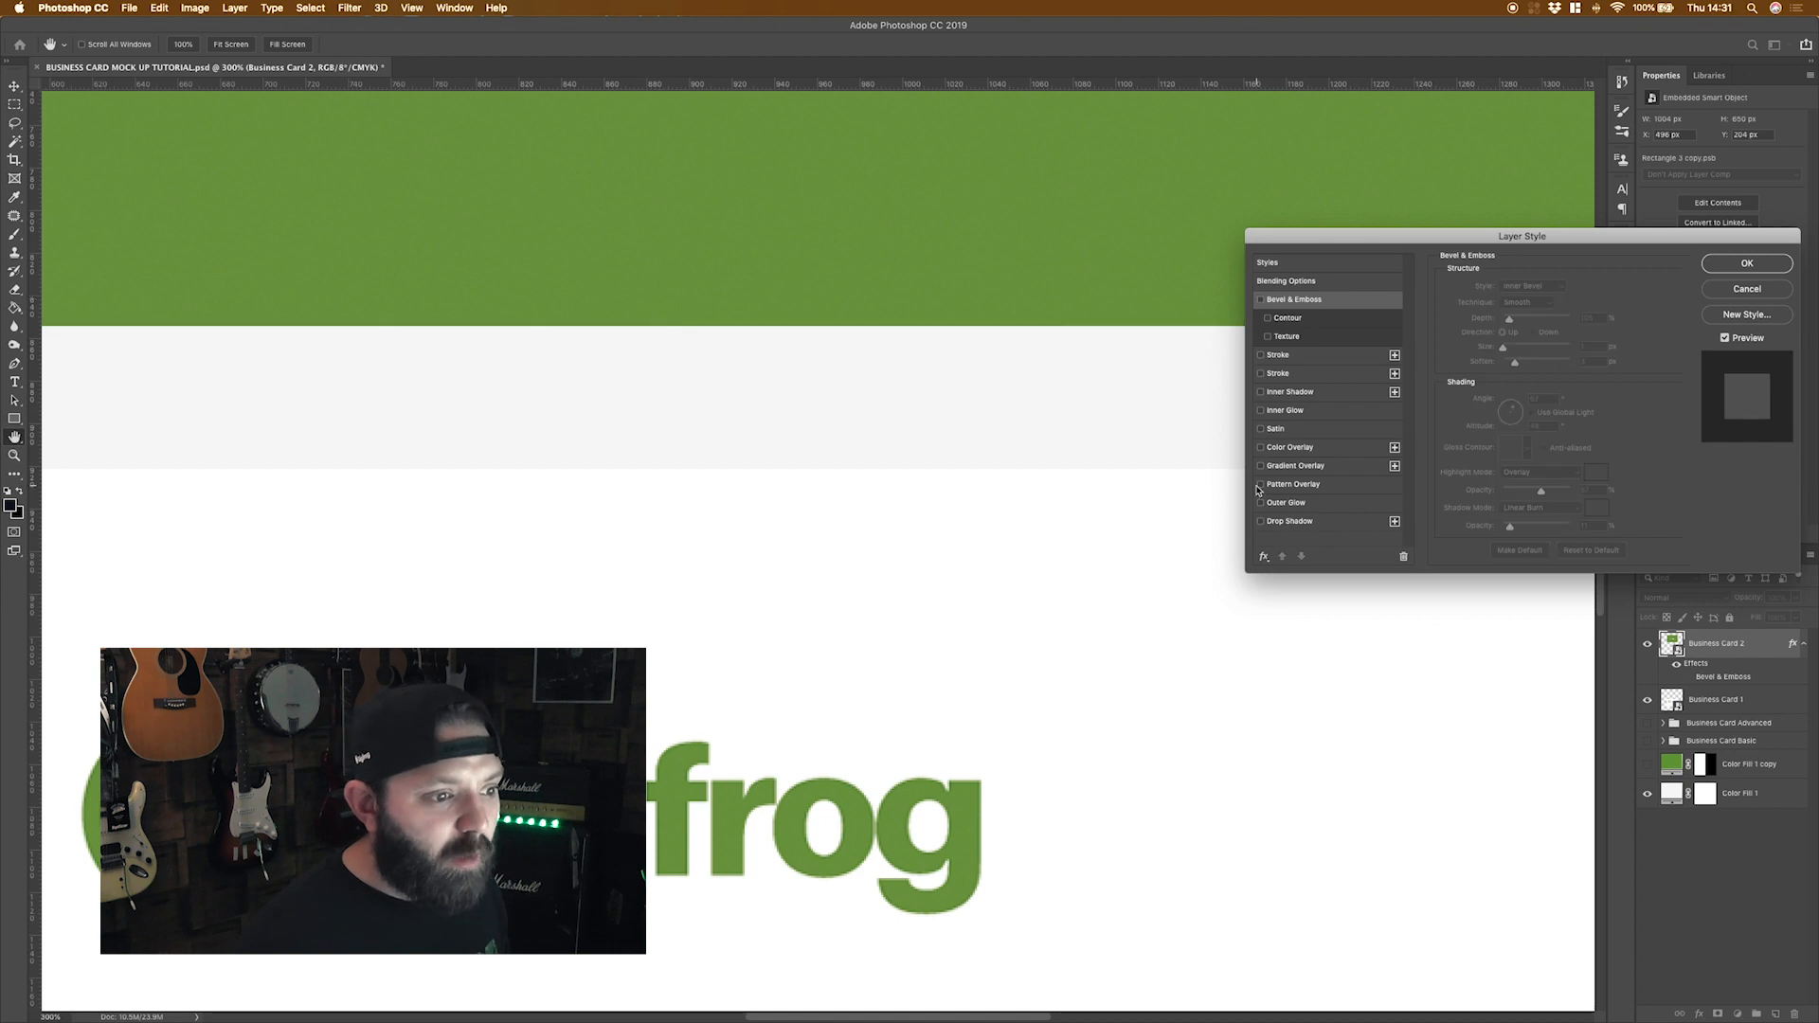
left_click(1260, 410)
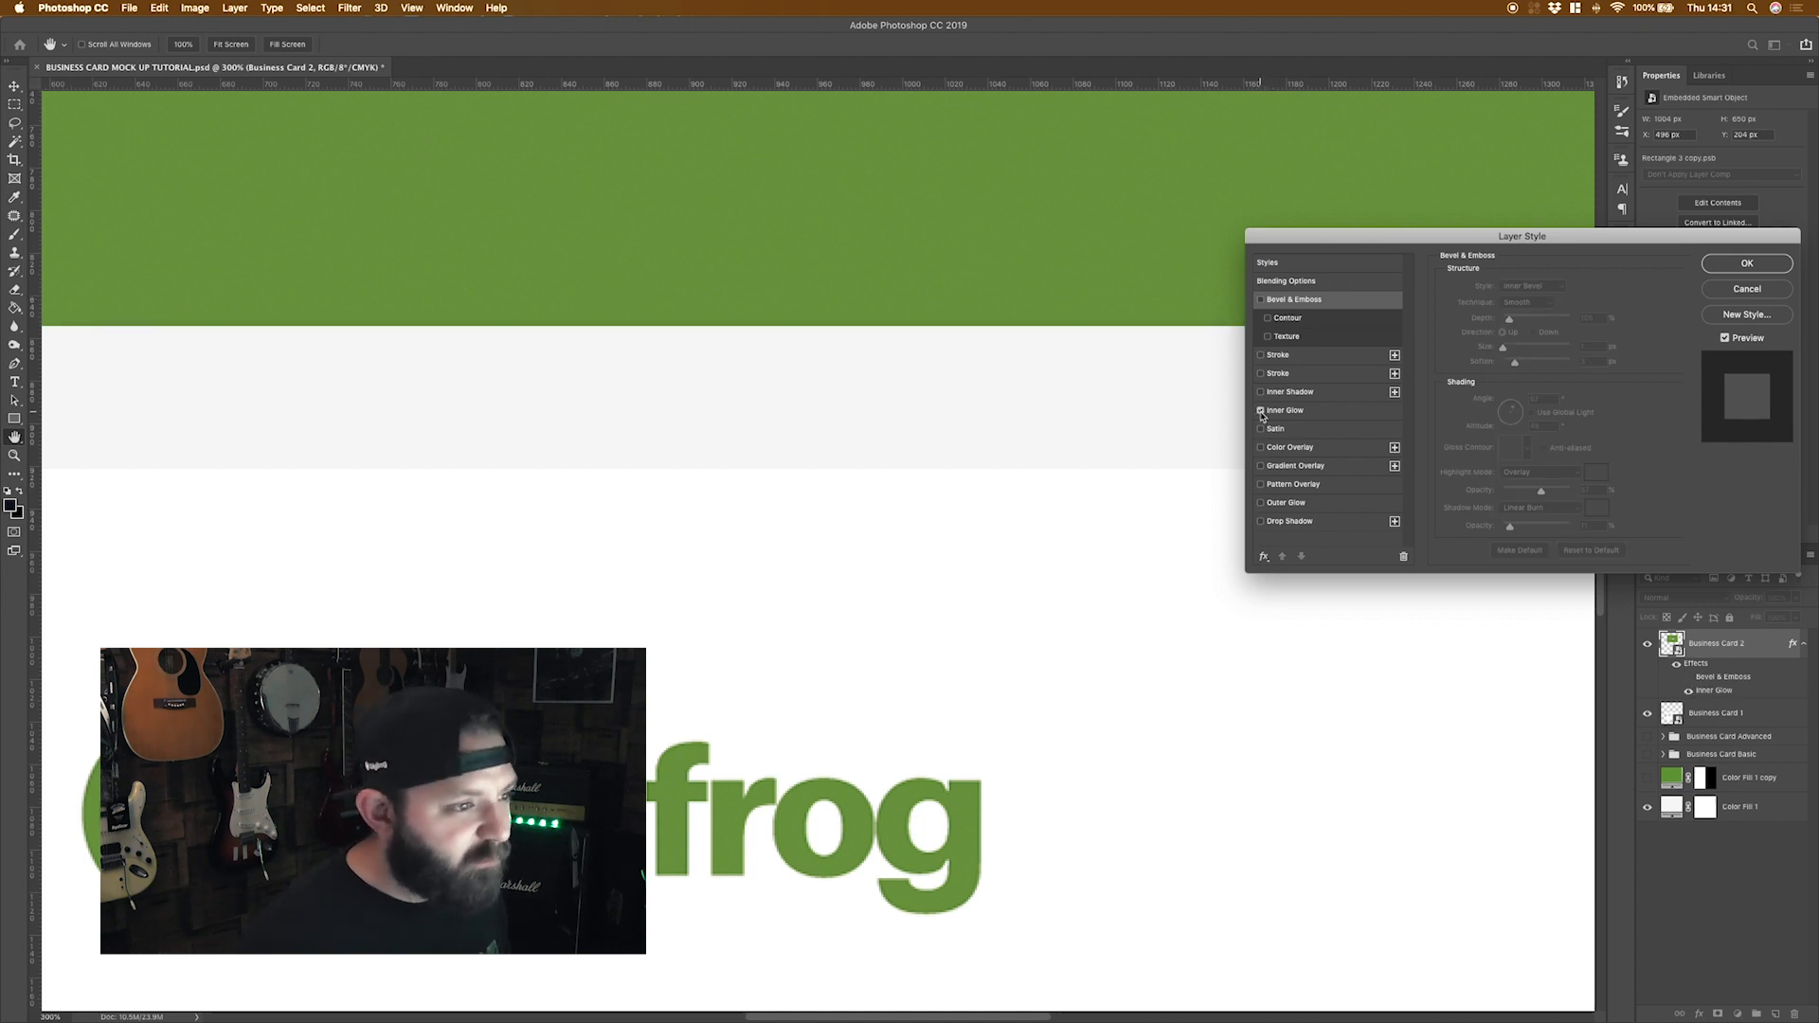
left_click(1262, 411)
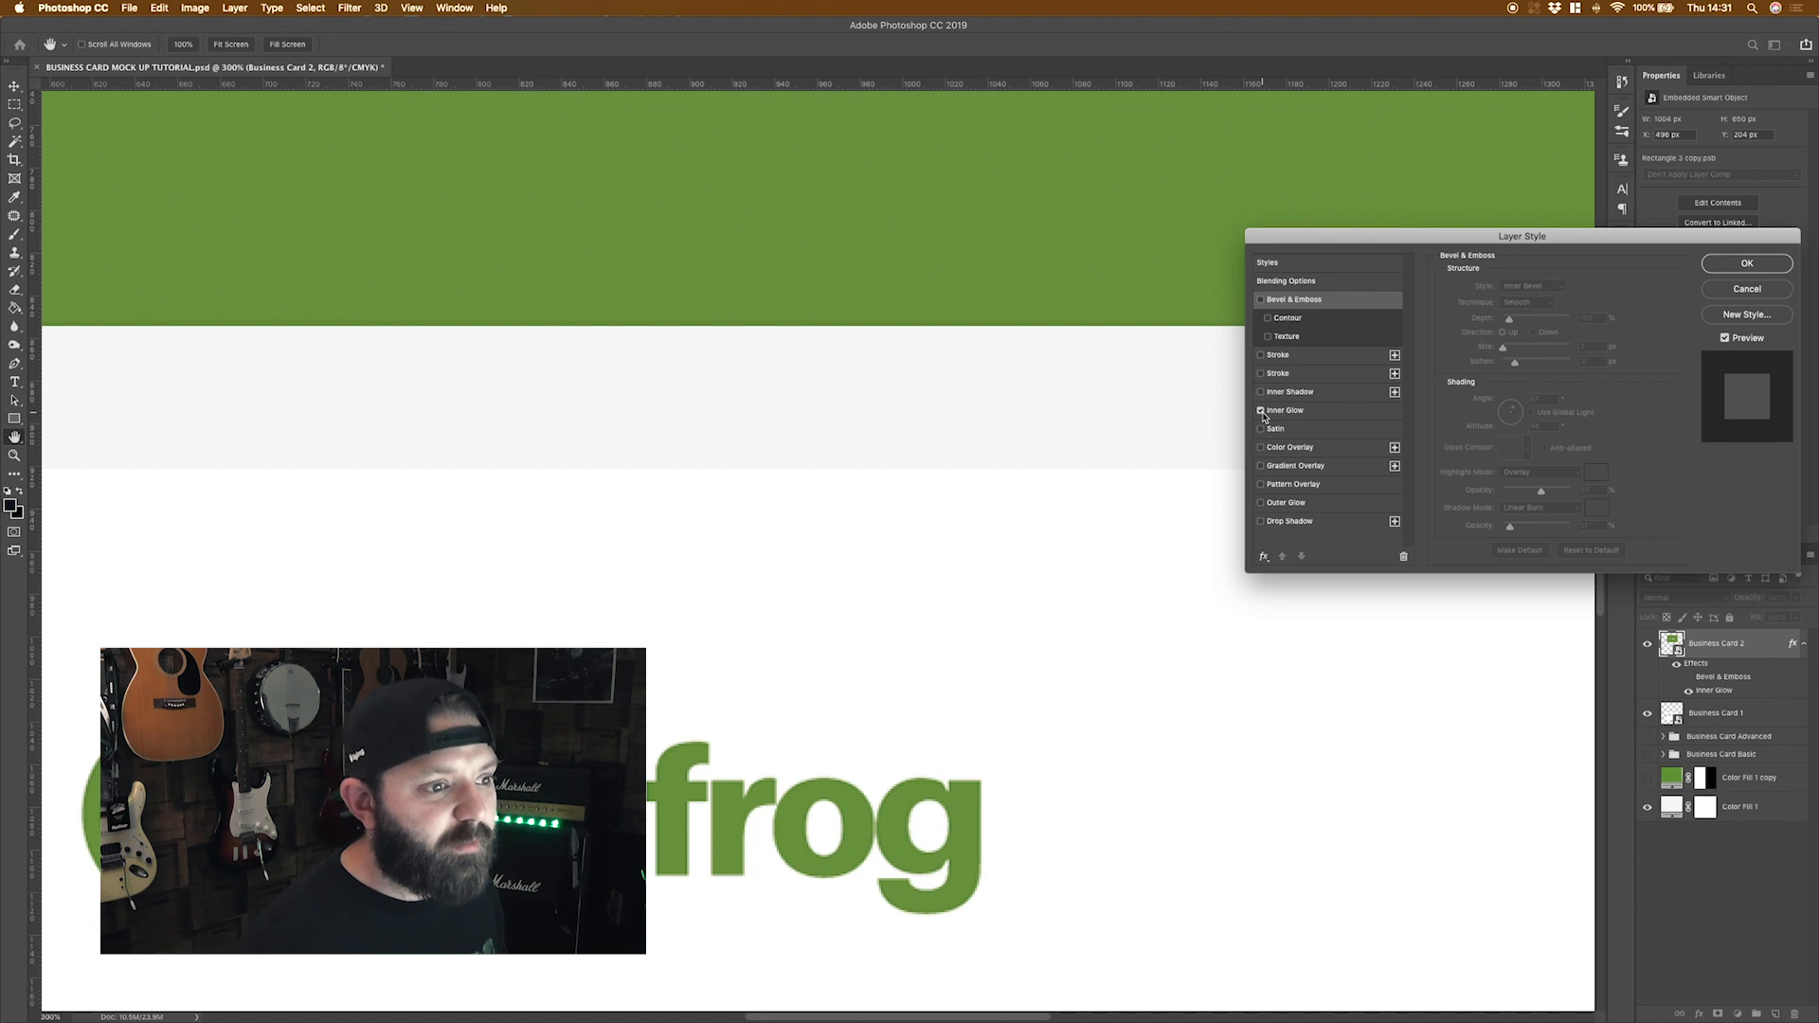
left_click(1261, 300)
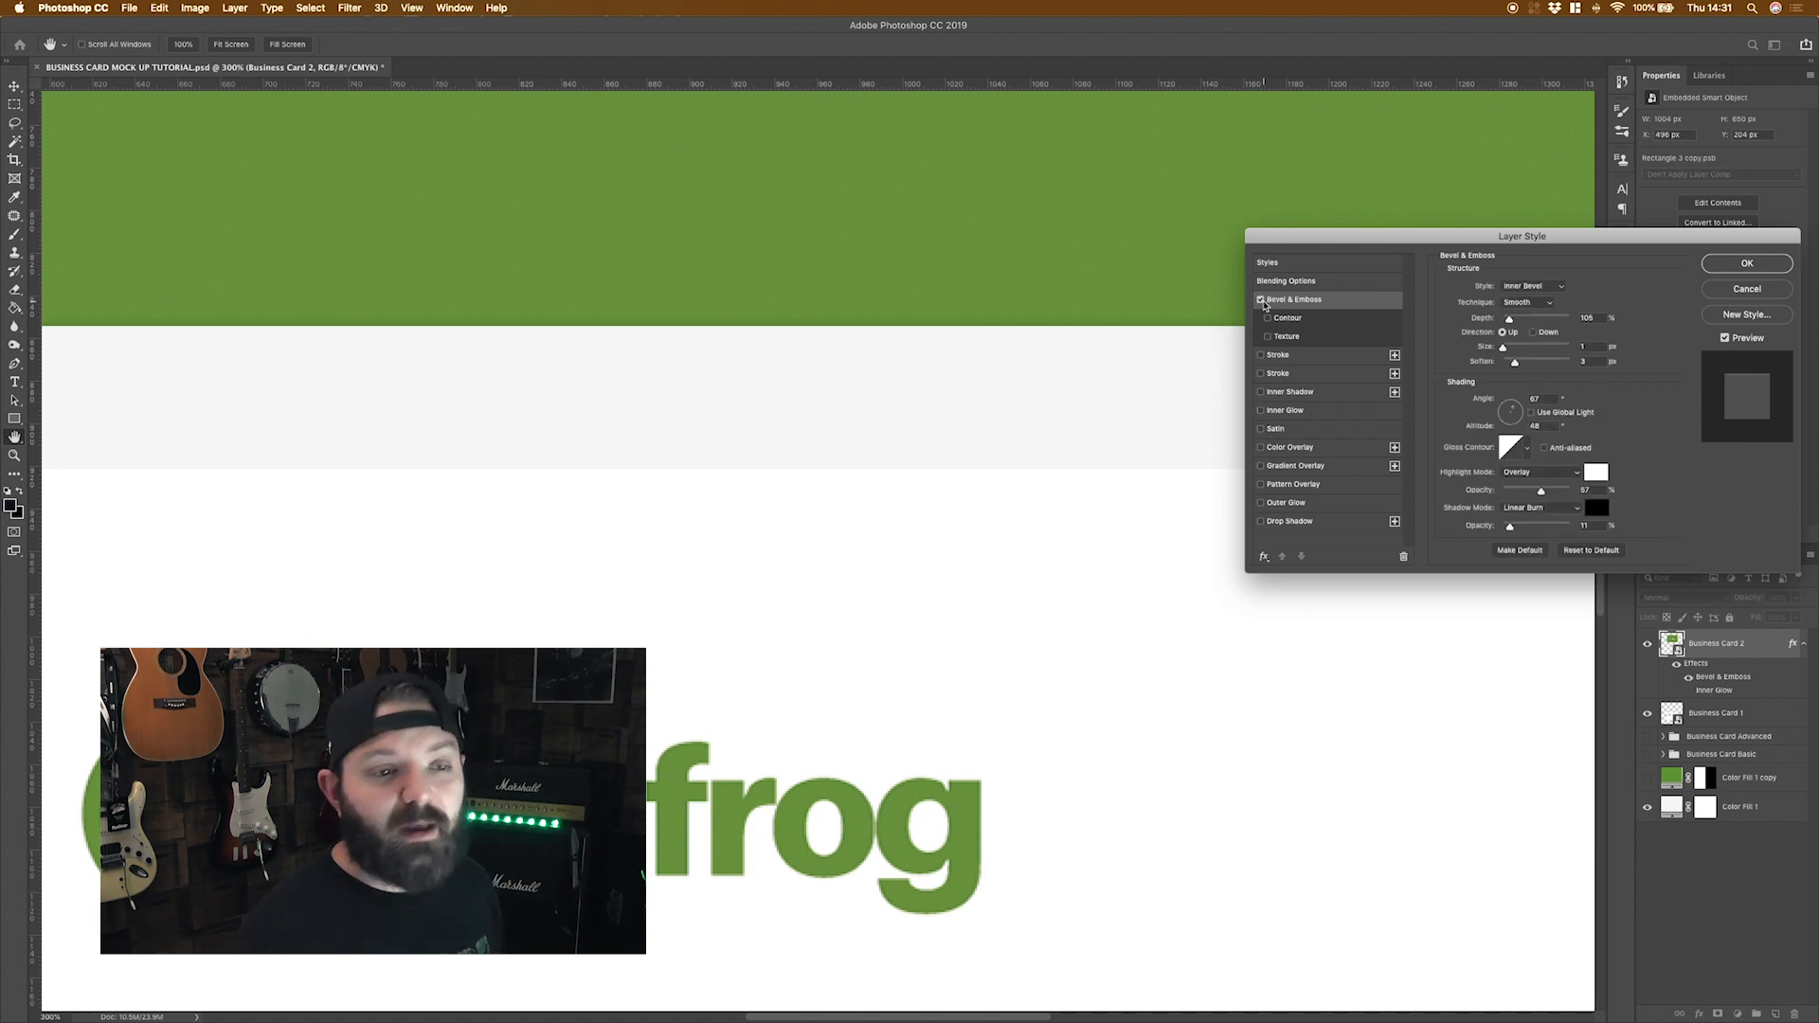
Apply the green card's layer style and add a Bevel & Emboss effect to the white Business Card 1 layer.
left_click(1740, 265)
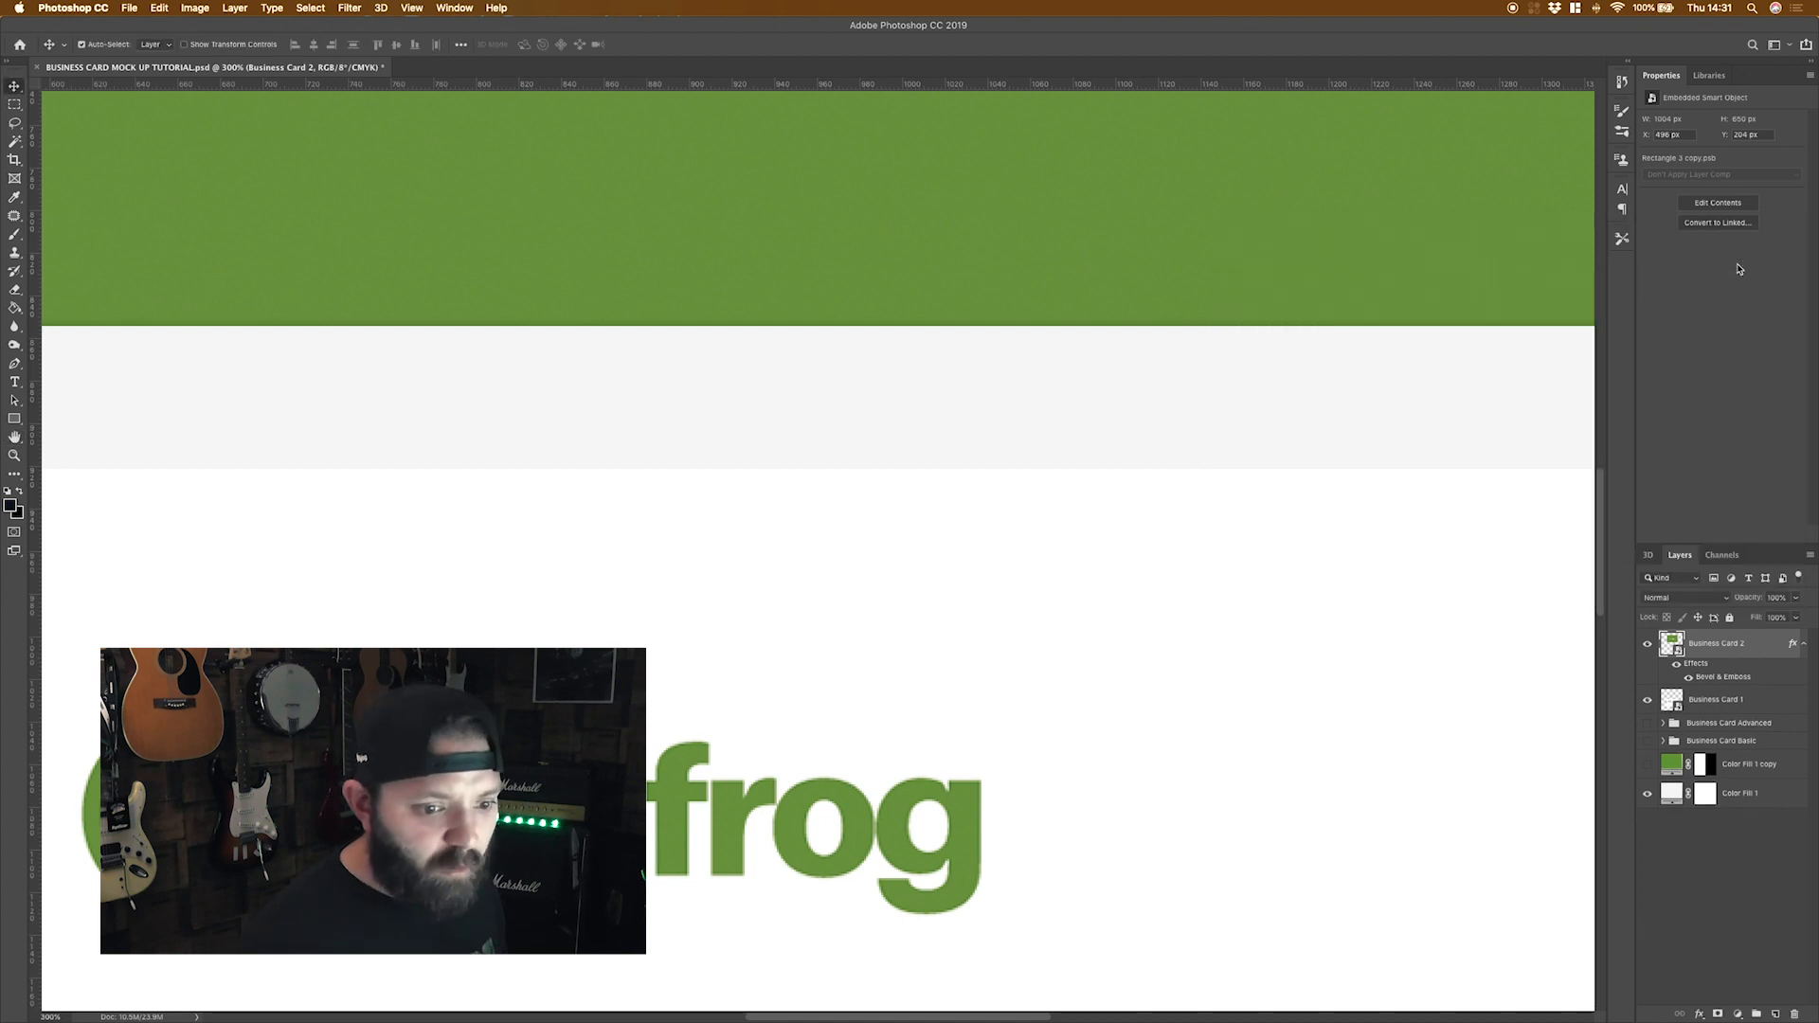
right_click(1694, 700)
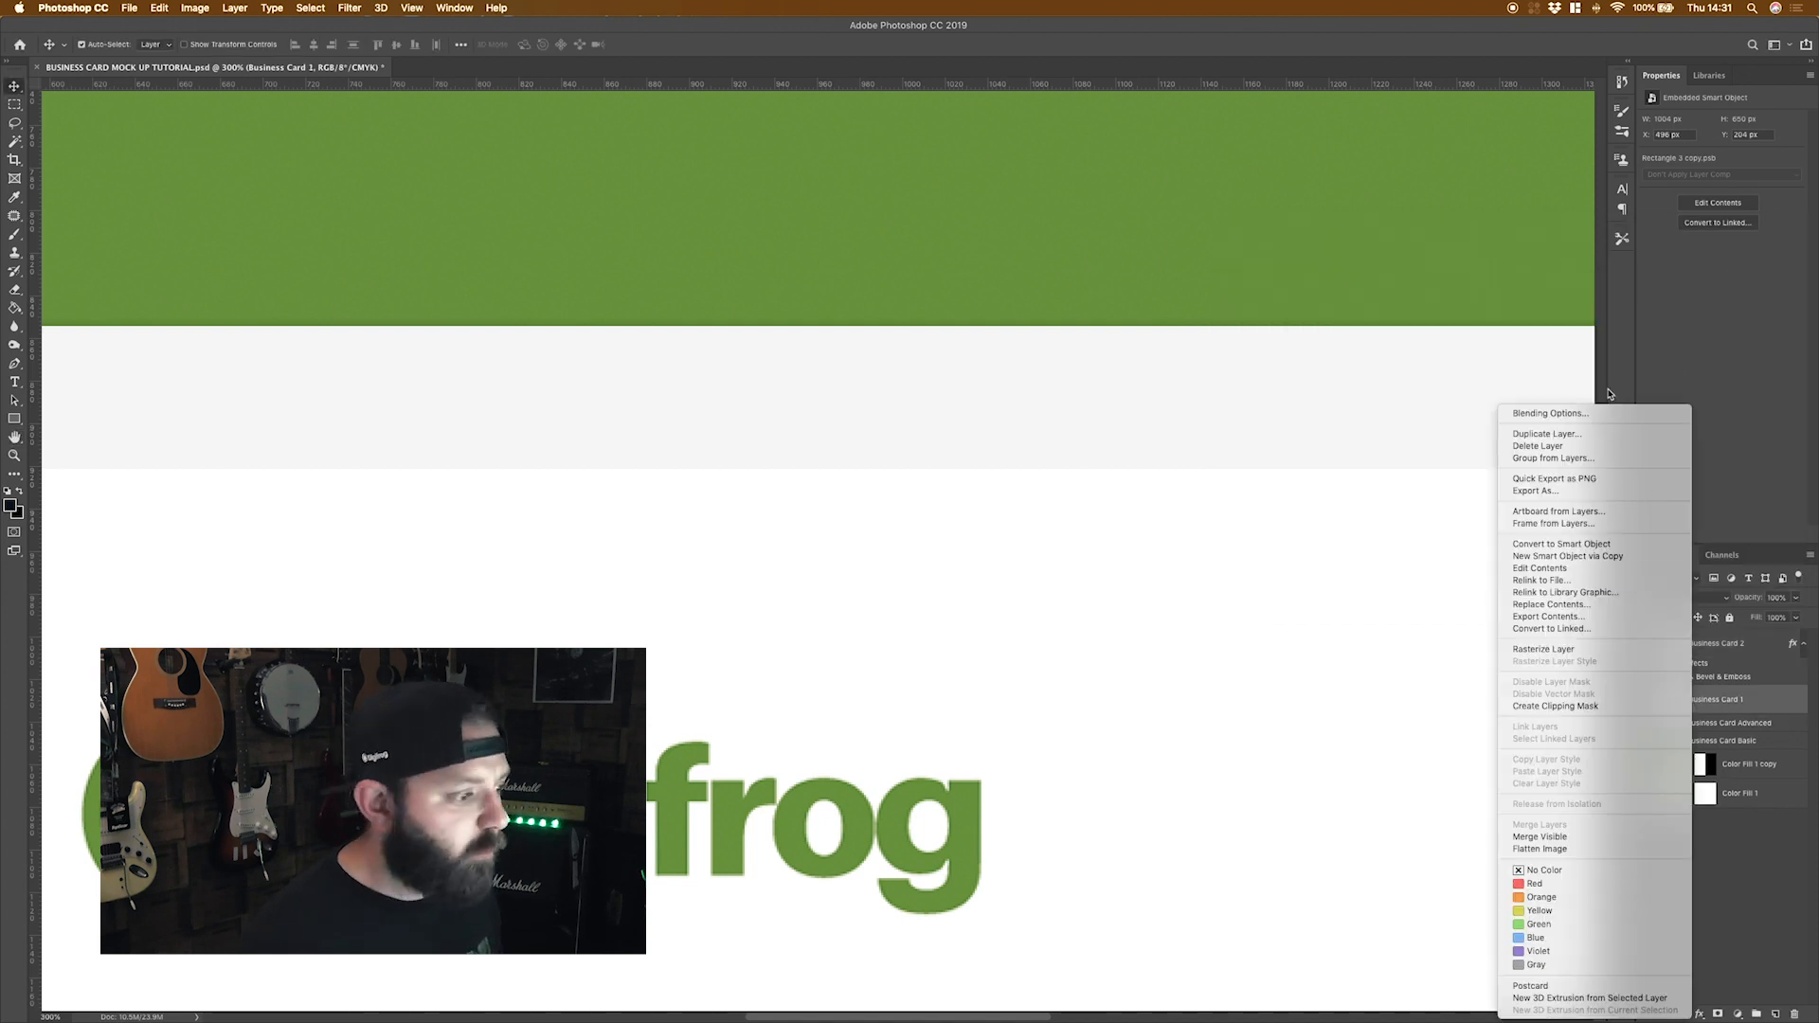
left_click(1550, 413)
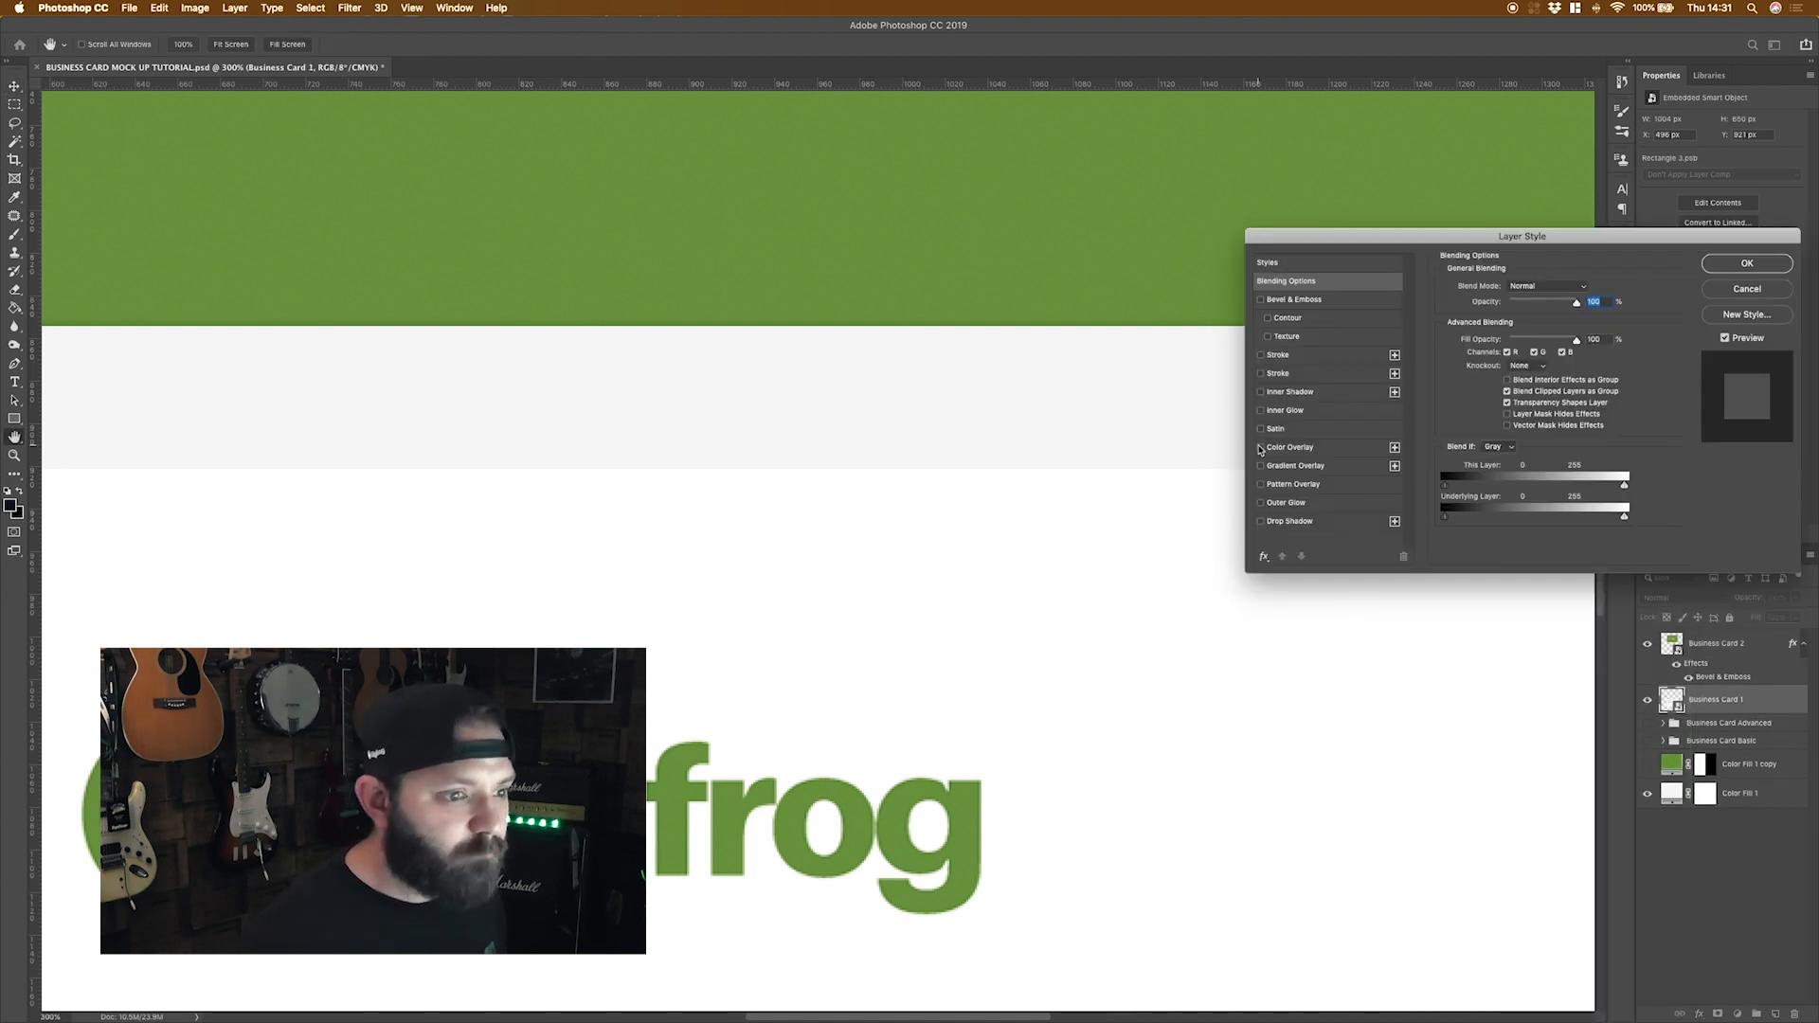
left_click(1260, 300)
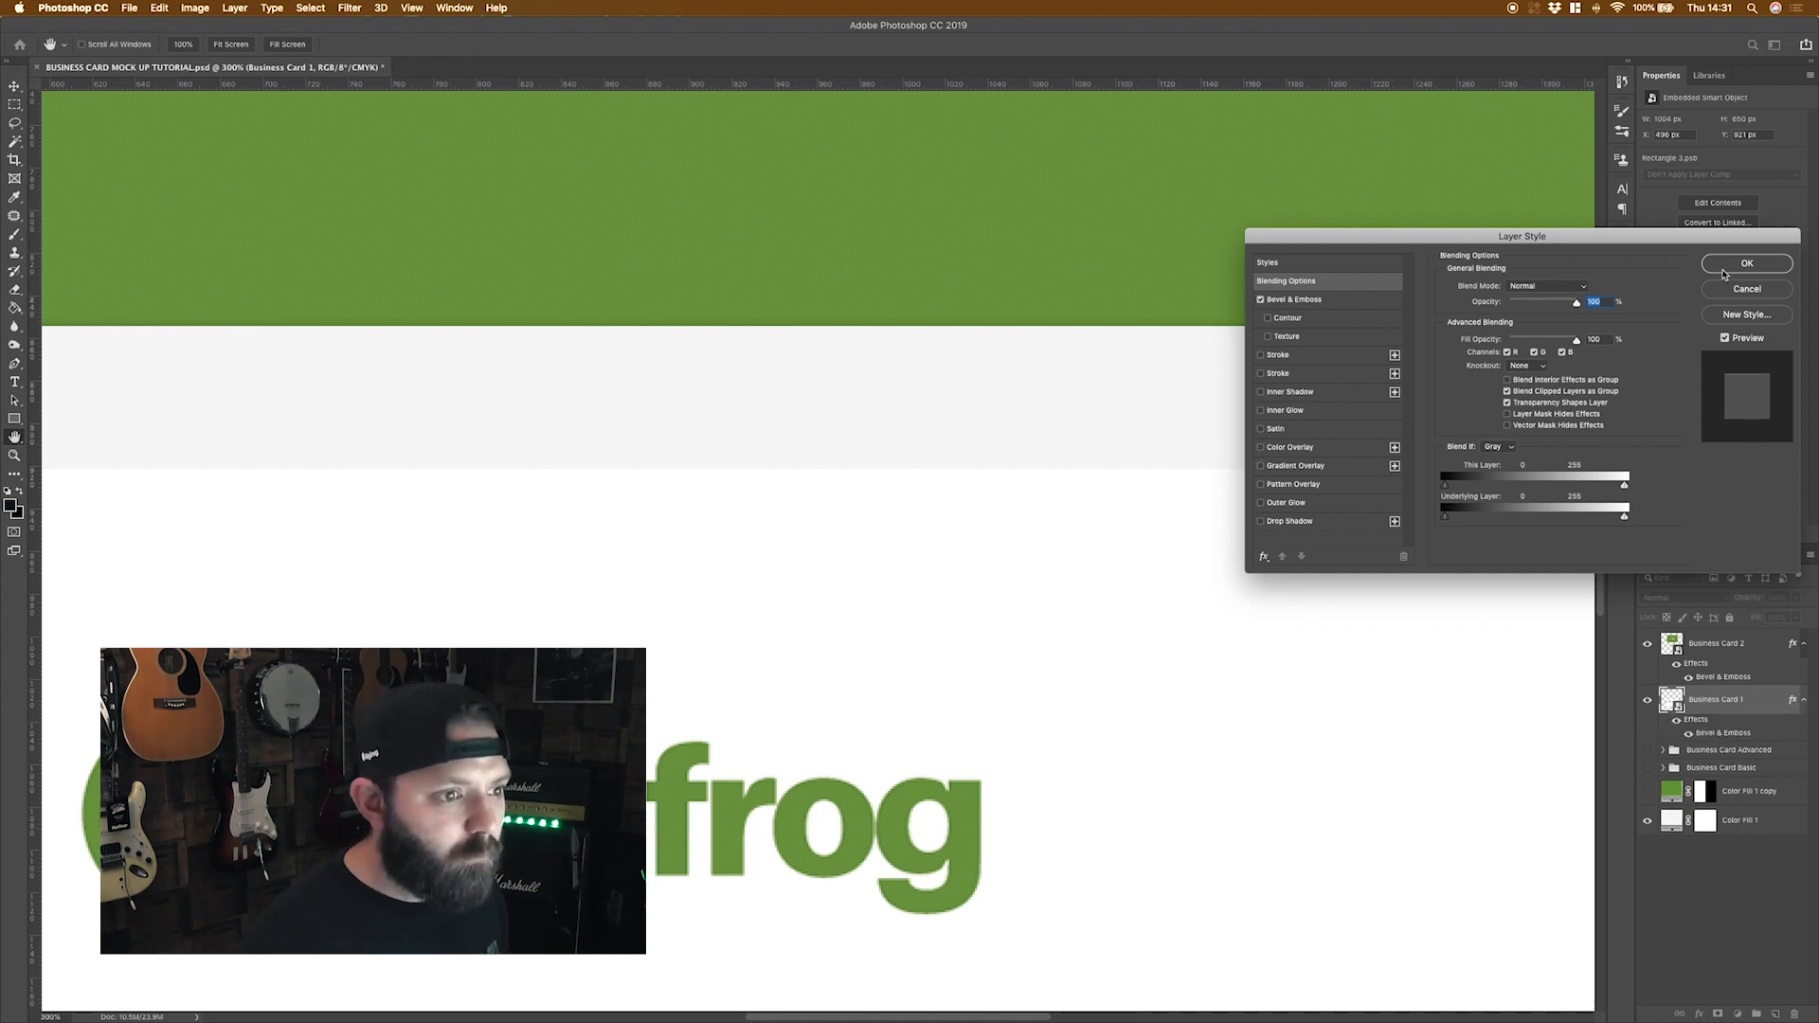
left_click(1359, 302)
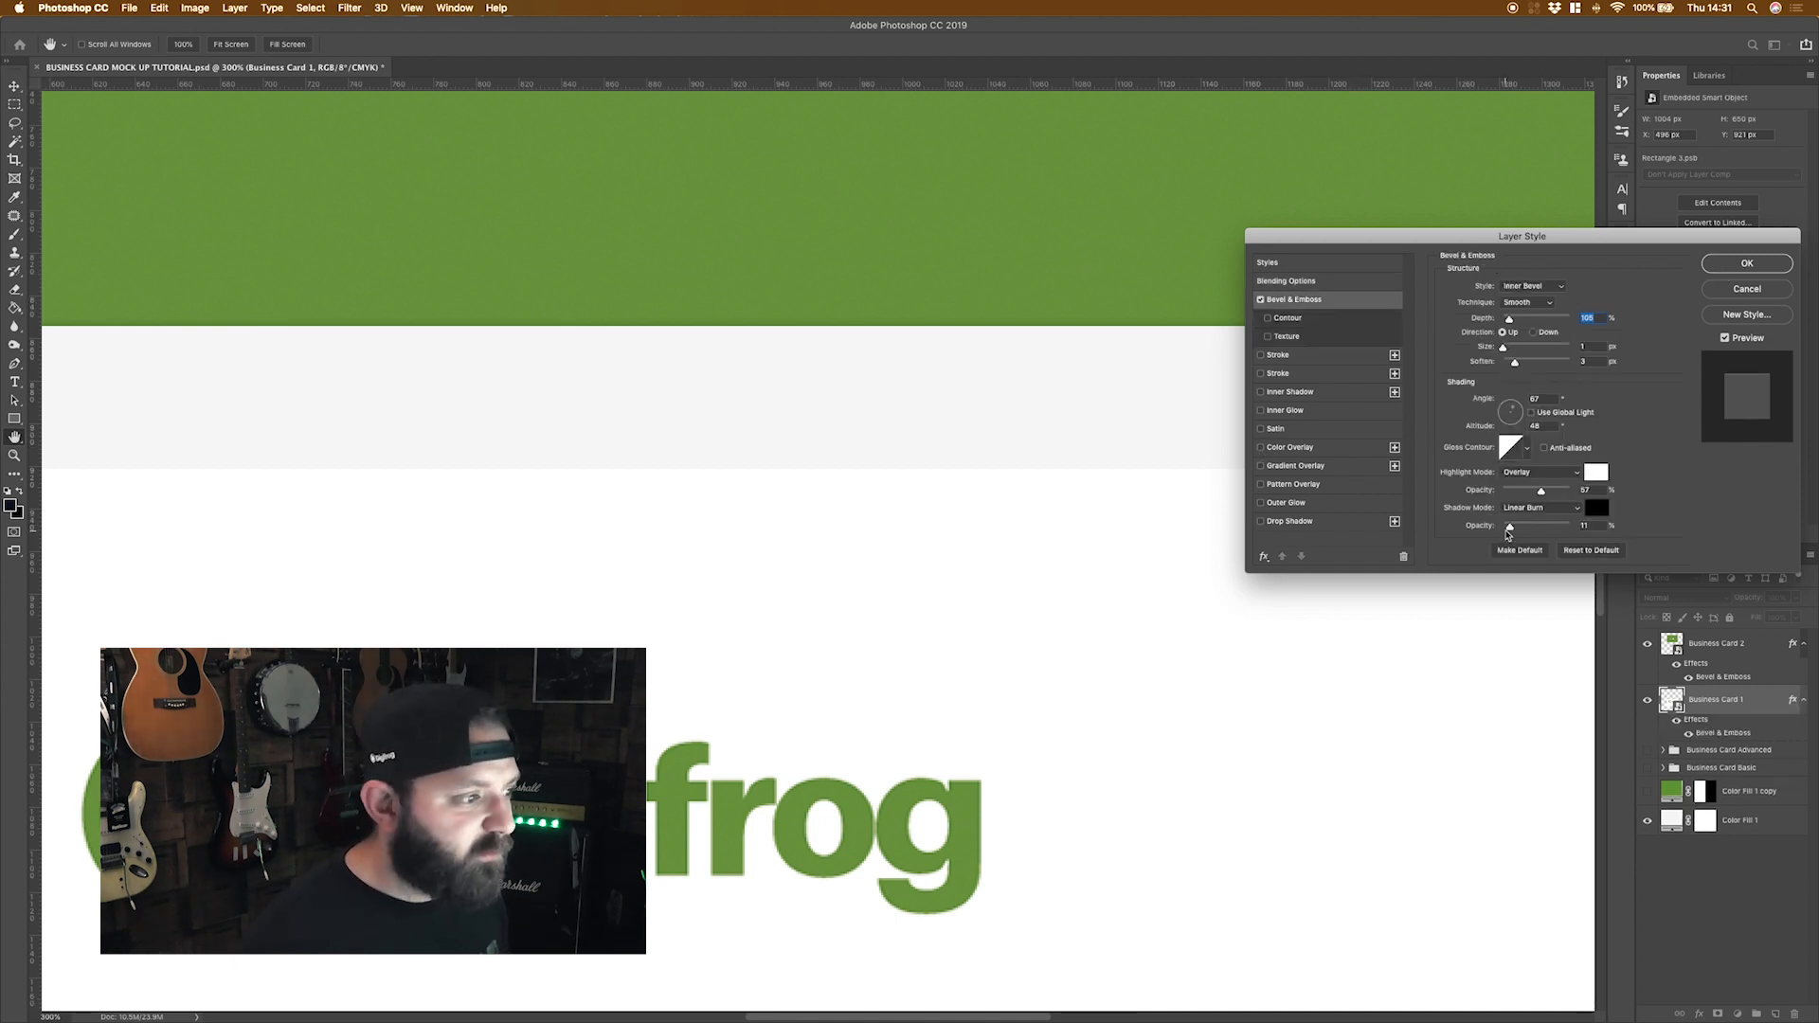
scroll(1067, 617, "down", 5)
scroll(1067, 617, "down", 5)
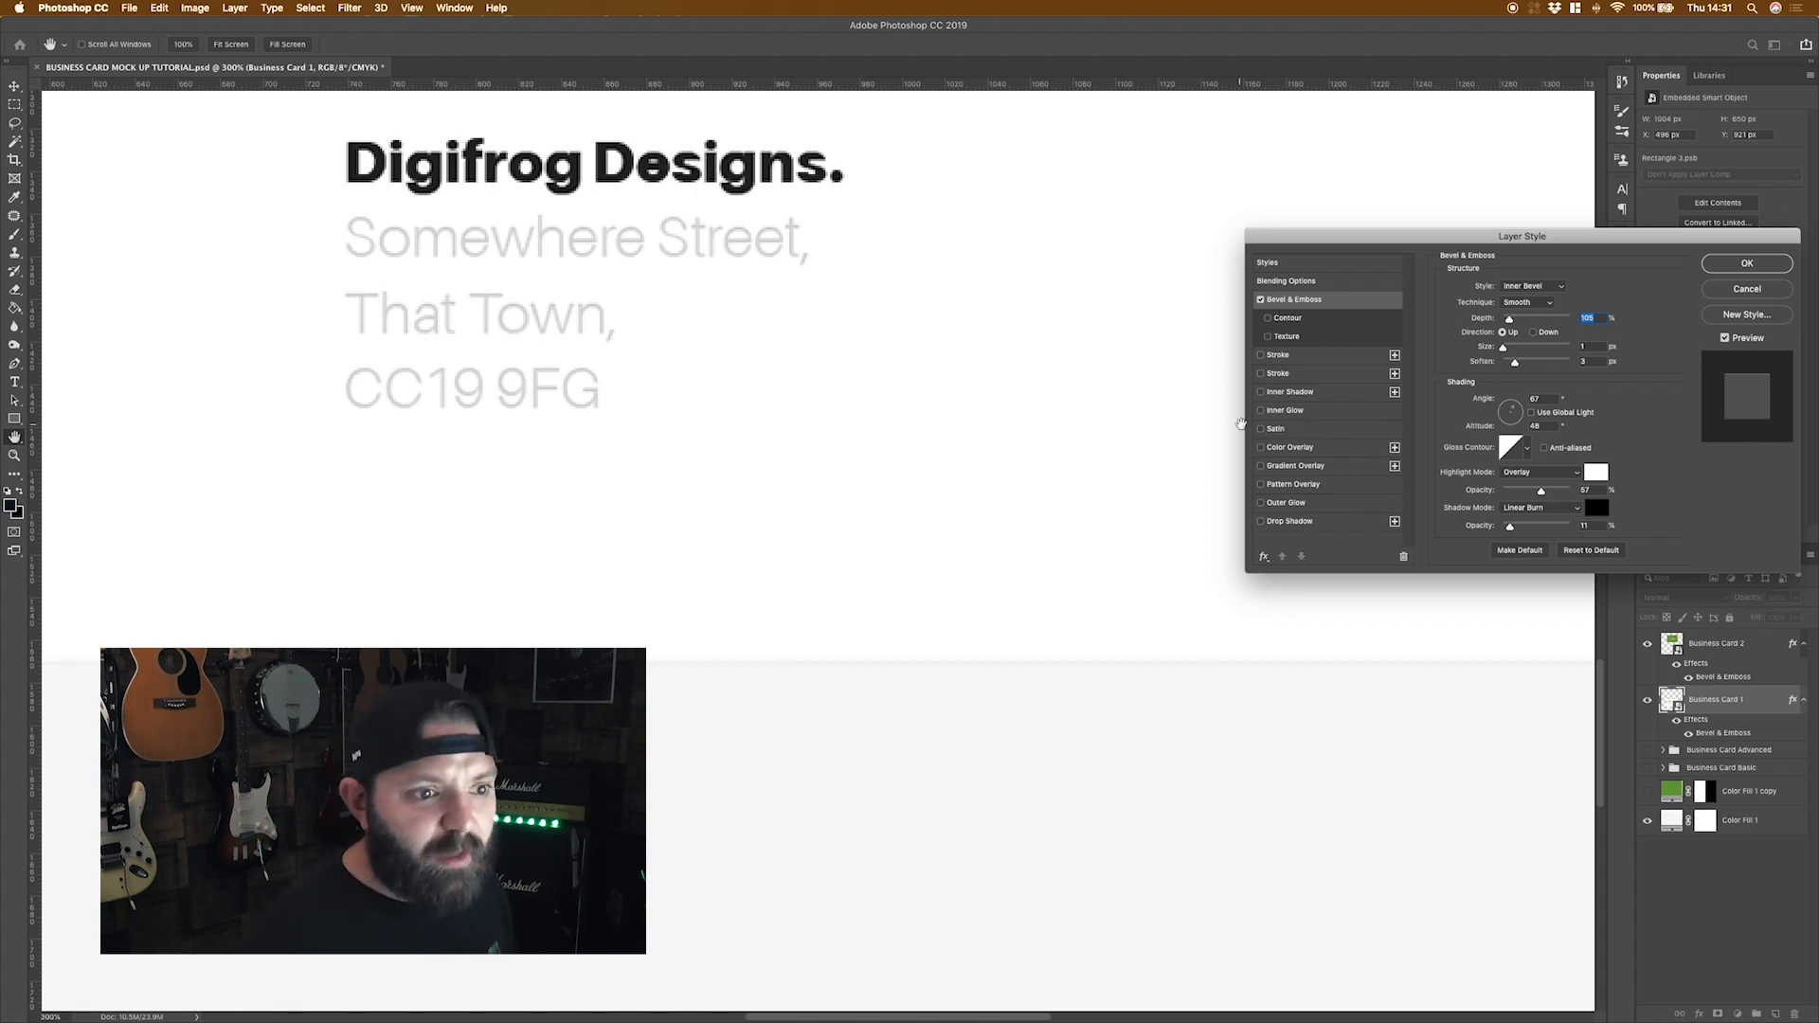
Exaggerate Business Card 1's bevel with depth 1000% and size 13 px, and set its light angle to about 37° with altitude 28°.
mouse_move(1517, 321)
left_mouse_down()
mouse_move(1580, 318)
mouse_move(1509, 356)
left_mouse_up()
key("super+minus")
key("super+minus")
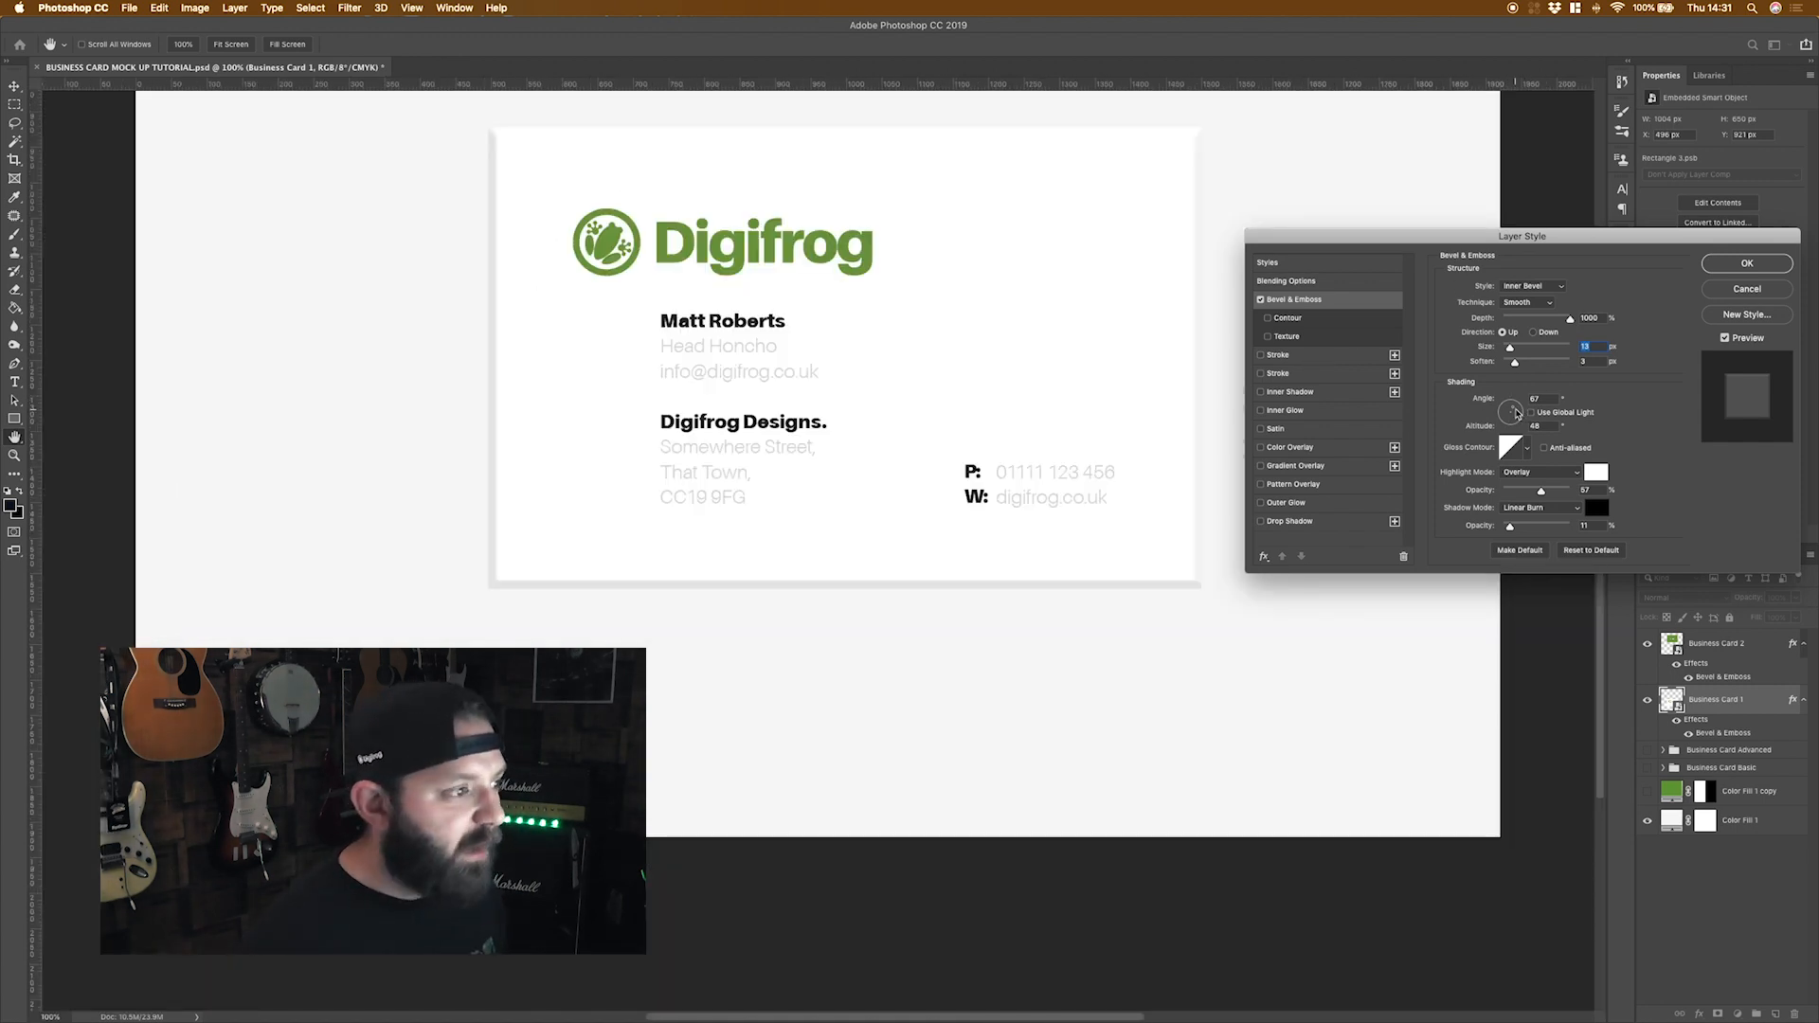
mouse_move(1516, 412)
left_mouse_down()
mouse_move(1489, 415)
mouse_move(1494, 431)
mouse_move(1518, 411)
left_mouse_up()
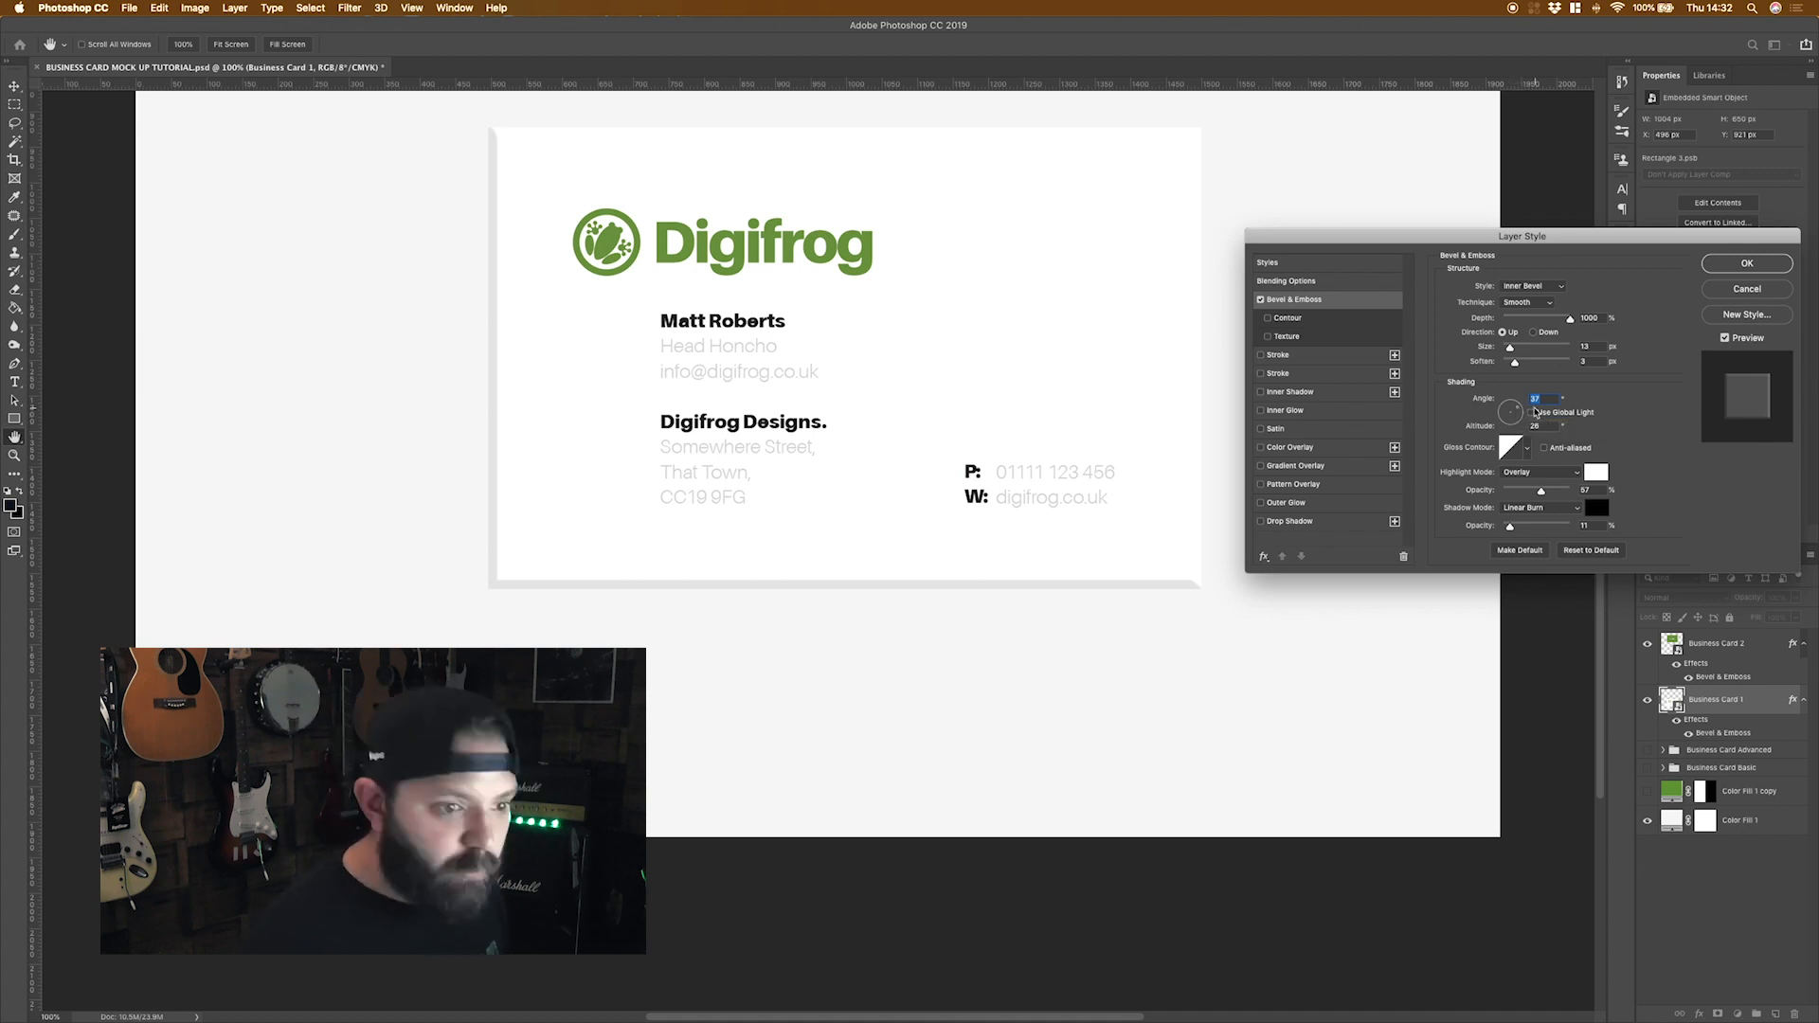
Set the size of Business Card 1's bevel to 1 px and apply the layer style.
key("shift+Tab")
key("shift+Tab")
type("1")
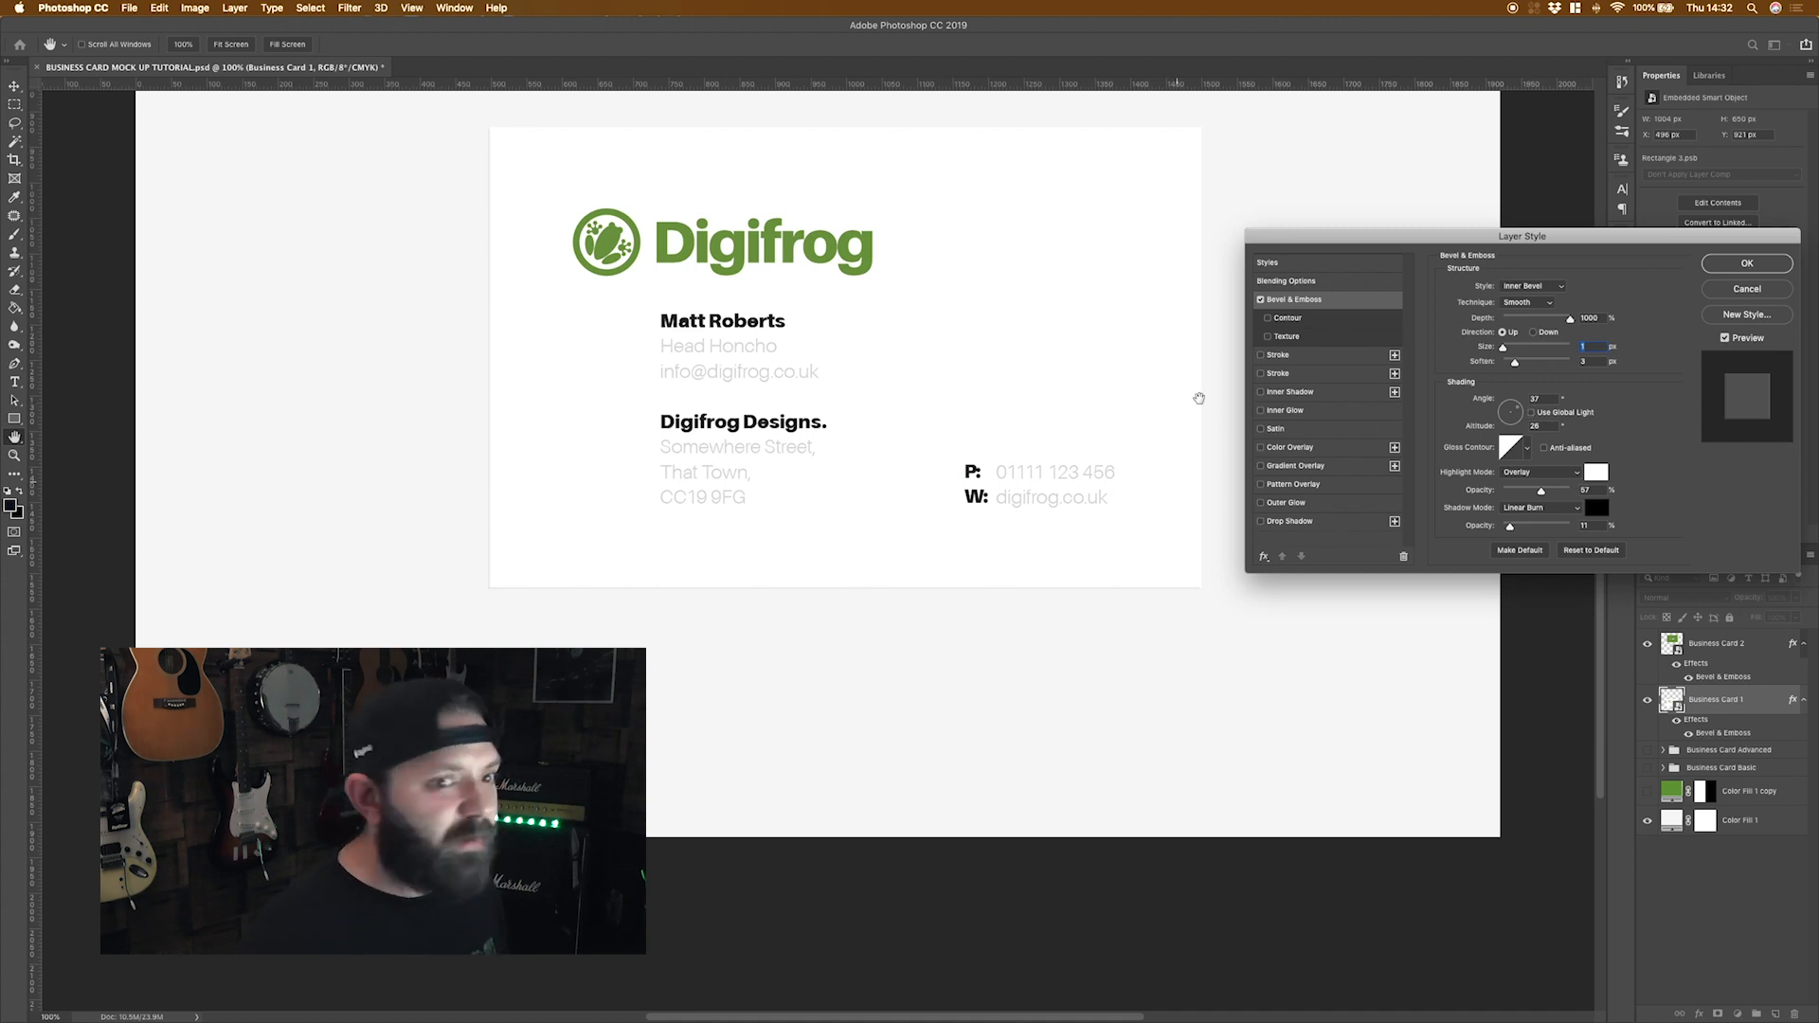
left_click(1762, 270)
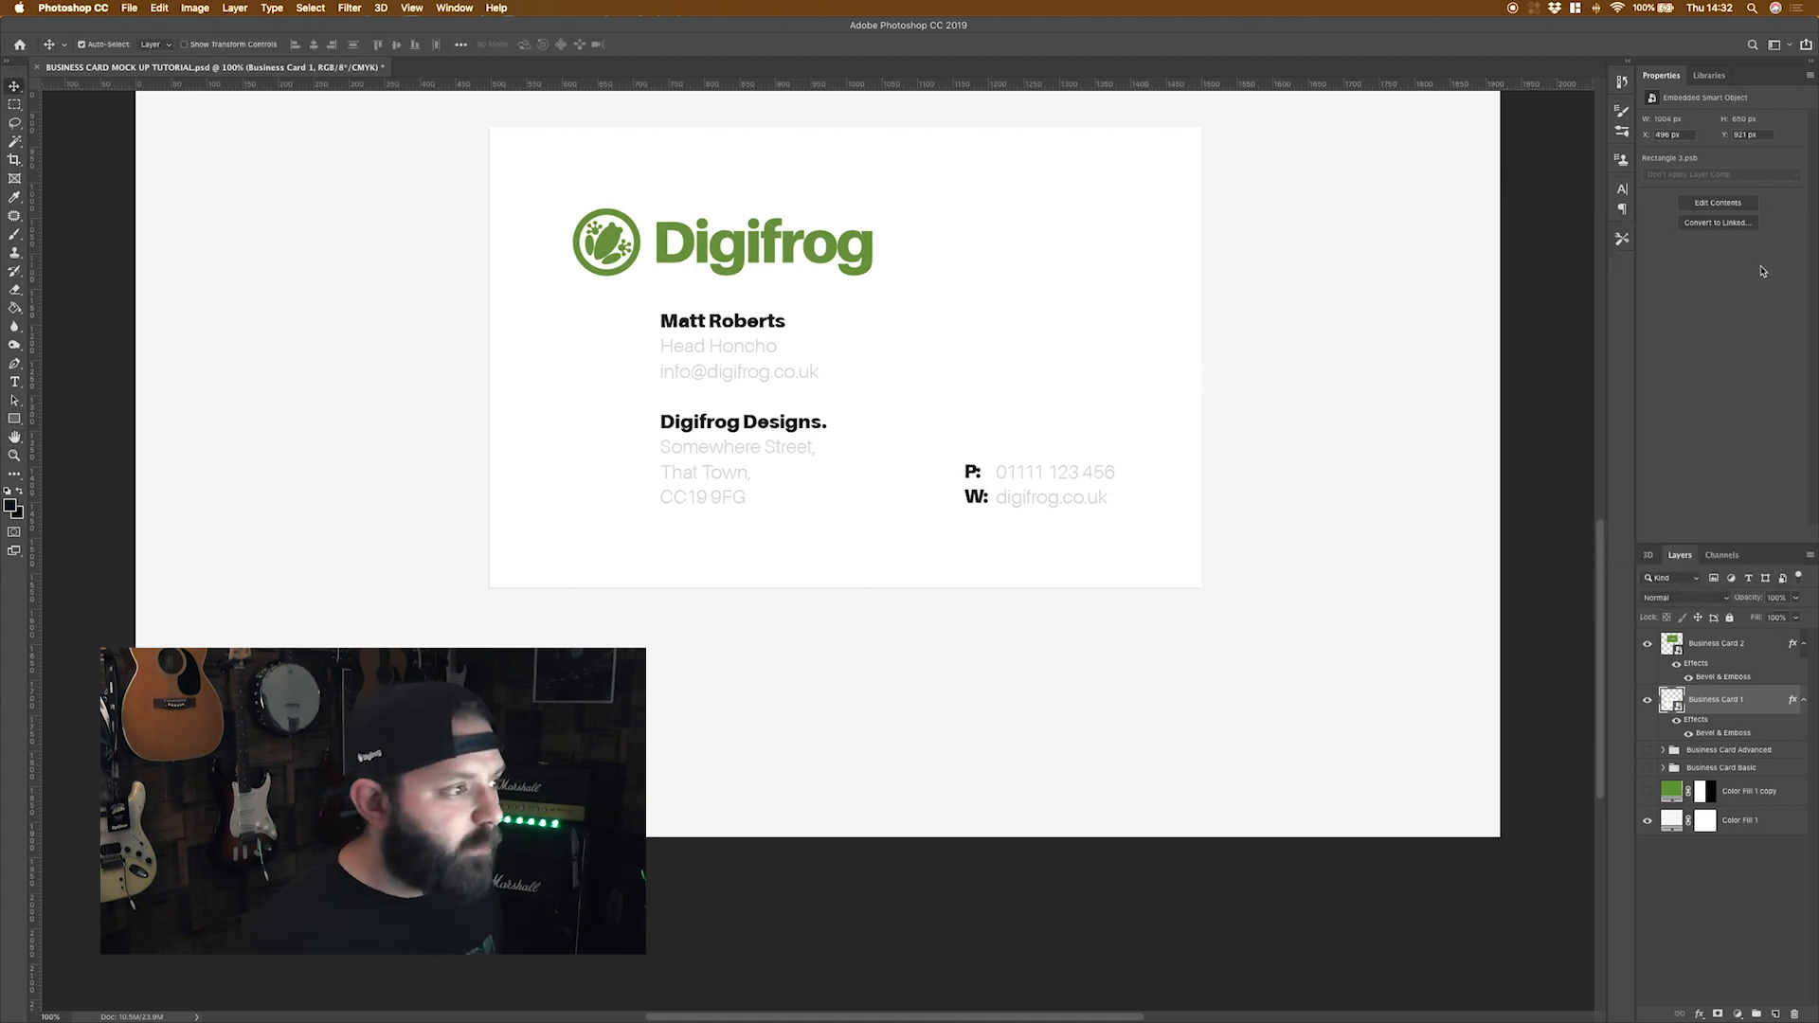
key("super+minus")
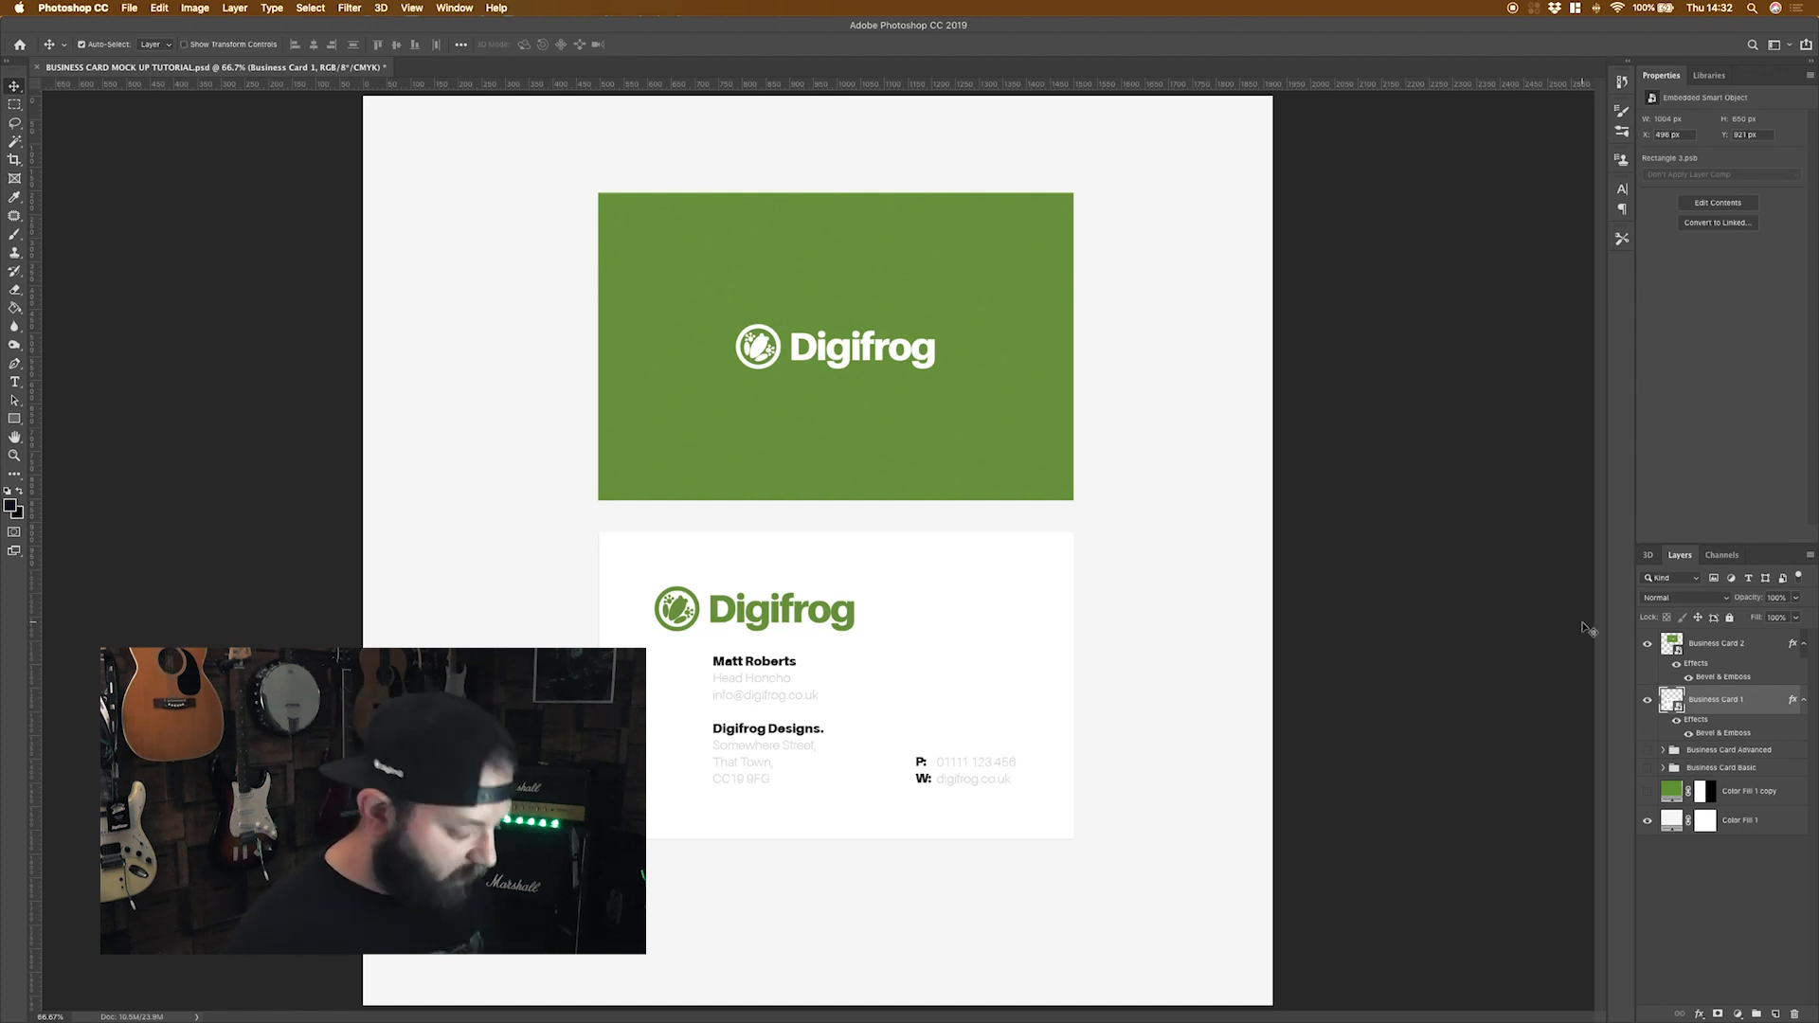
key("super+t")
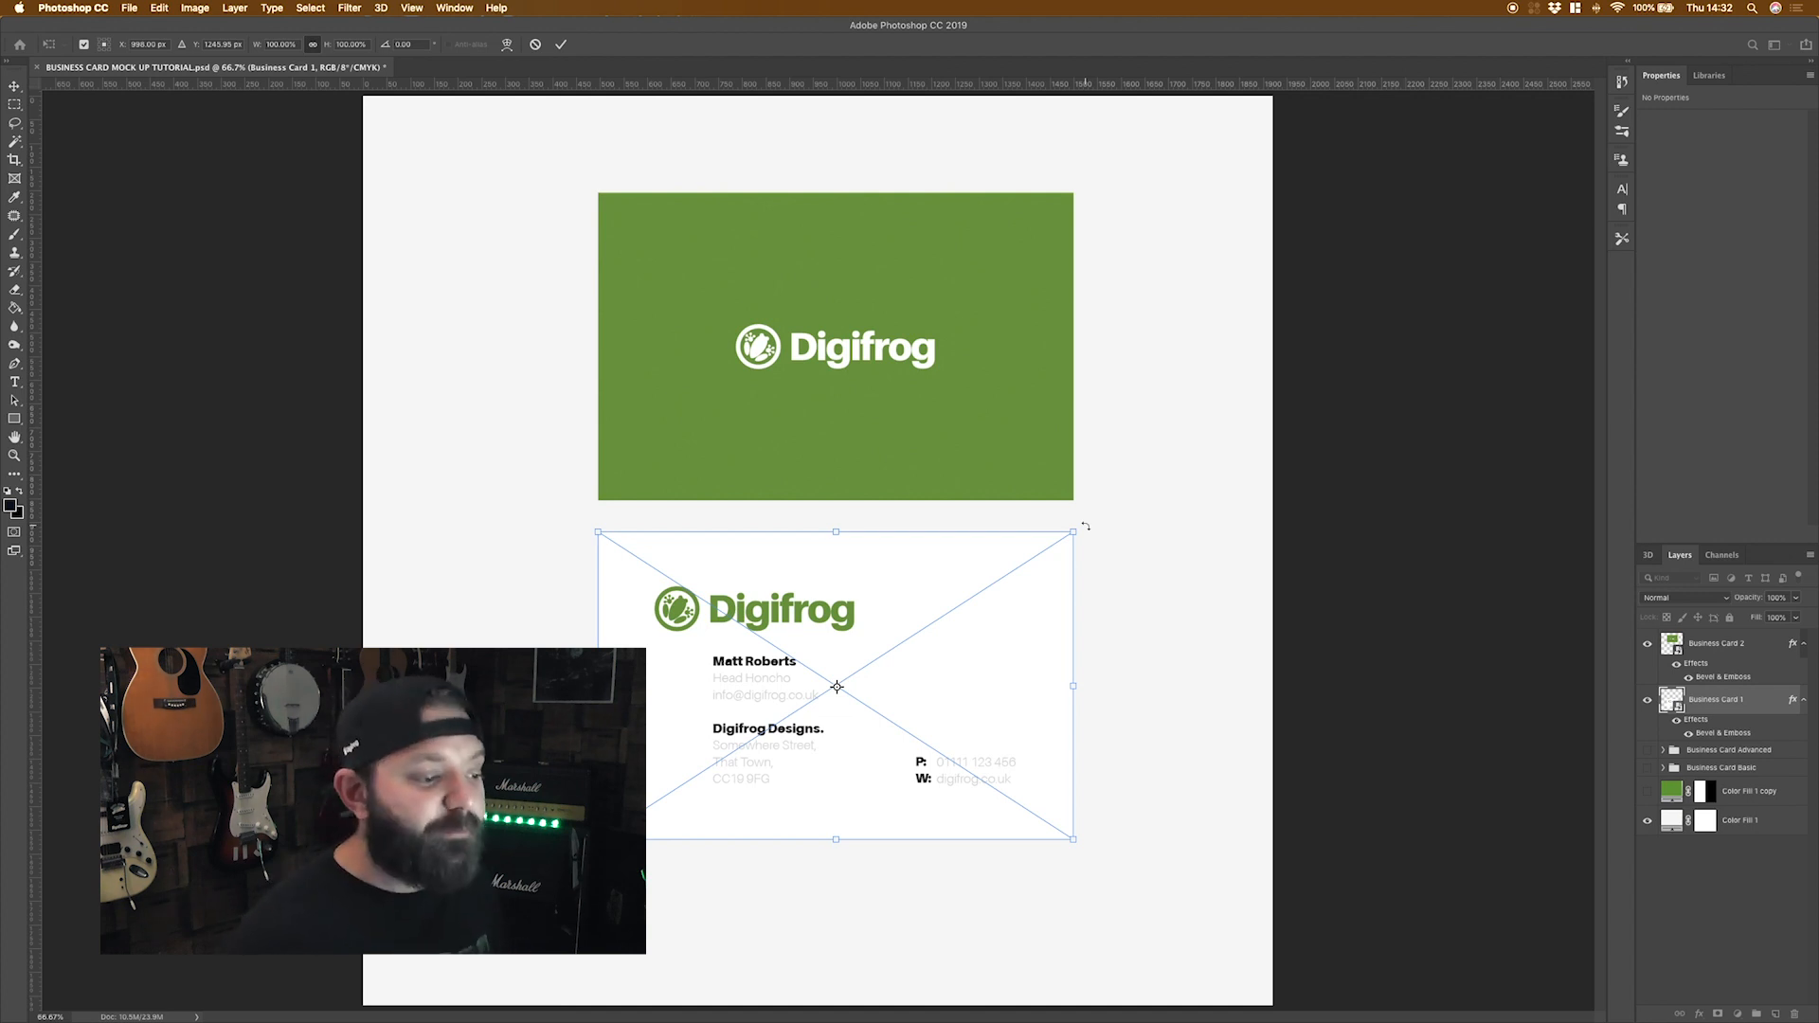
key("Return")
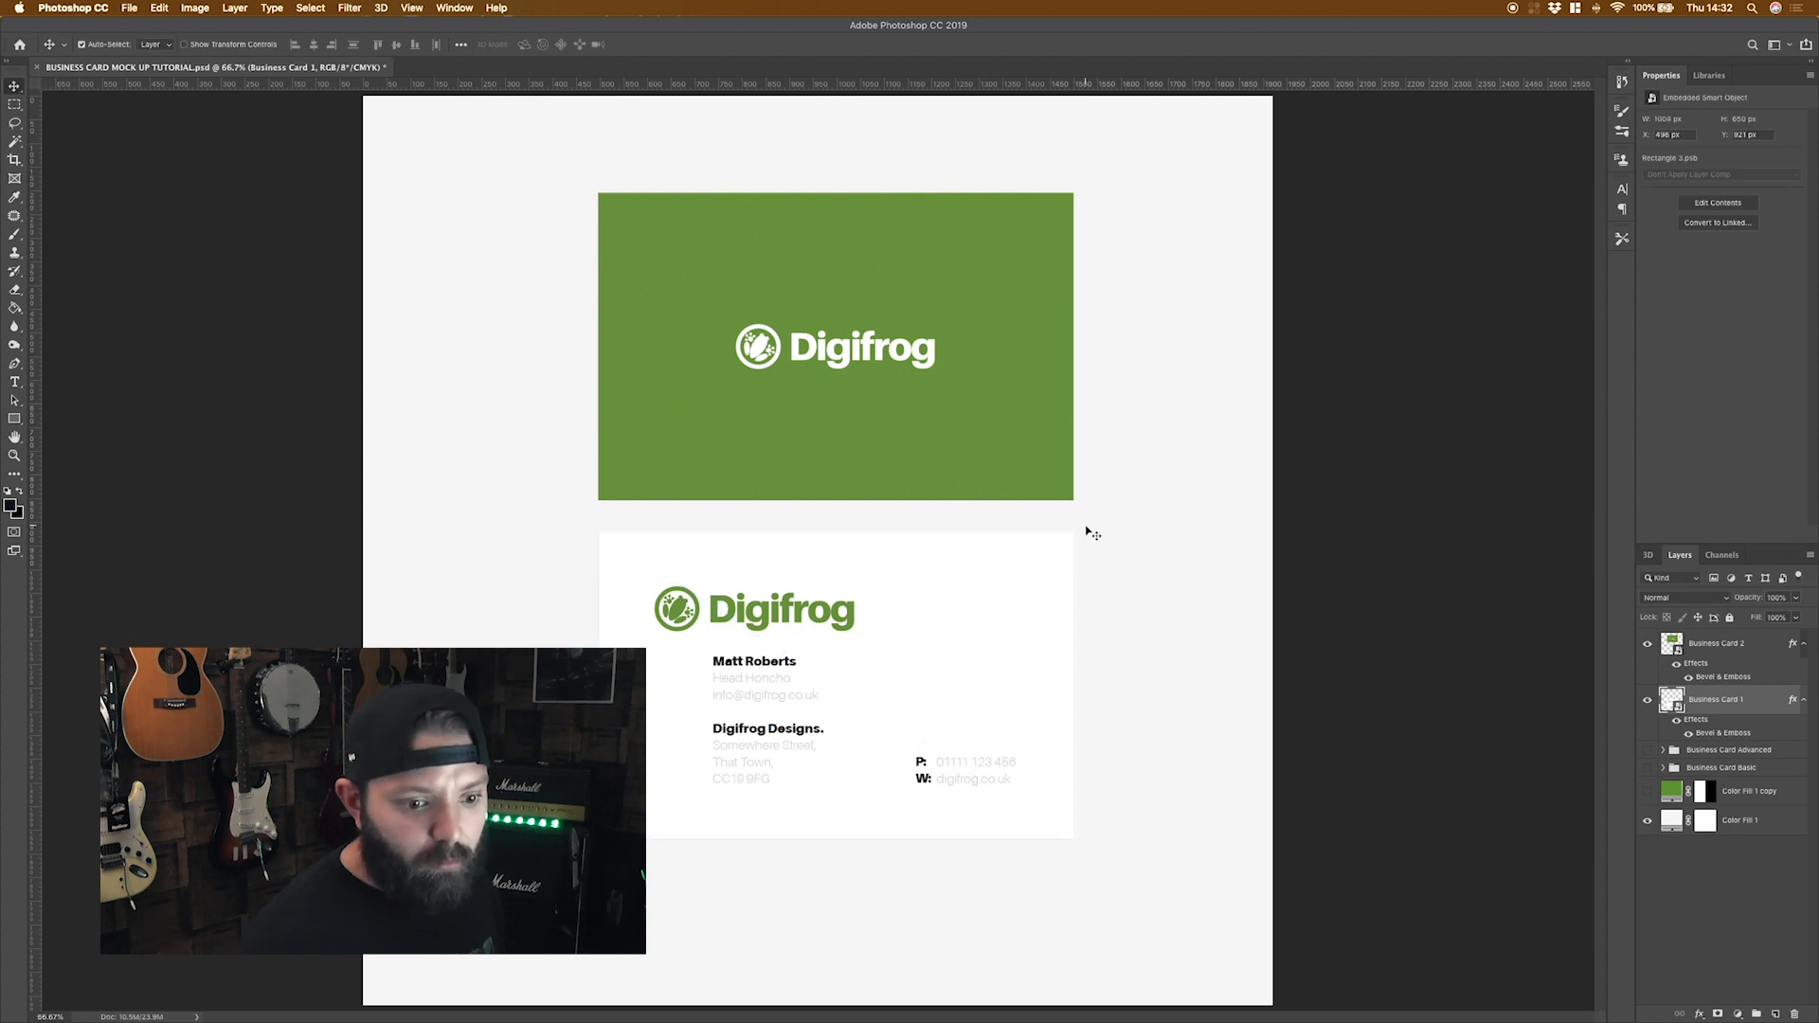
right_click(1751, 708)
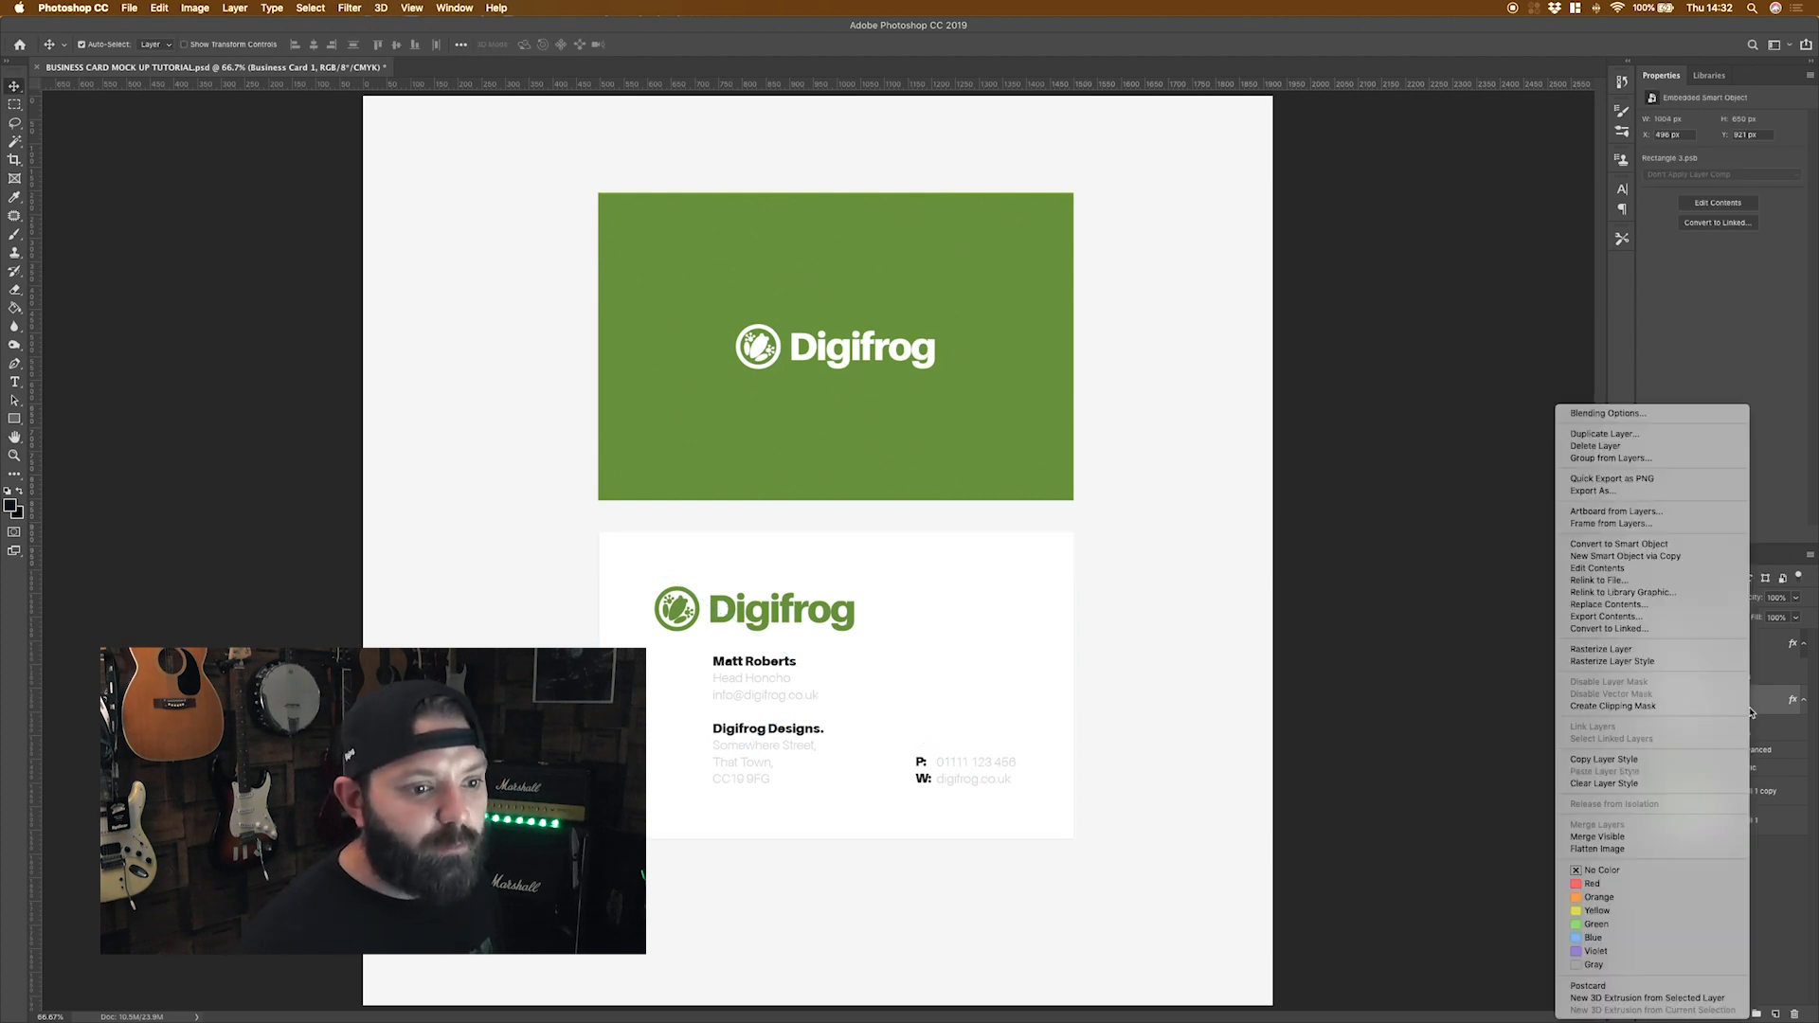
key("Escape")
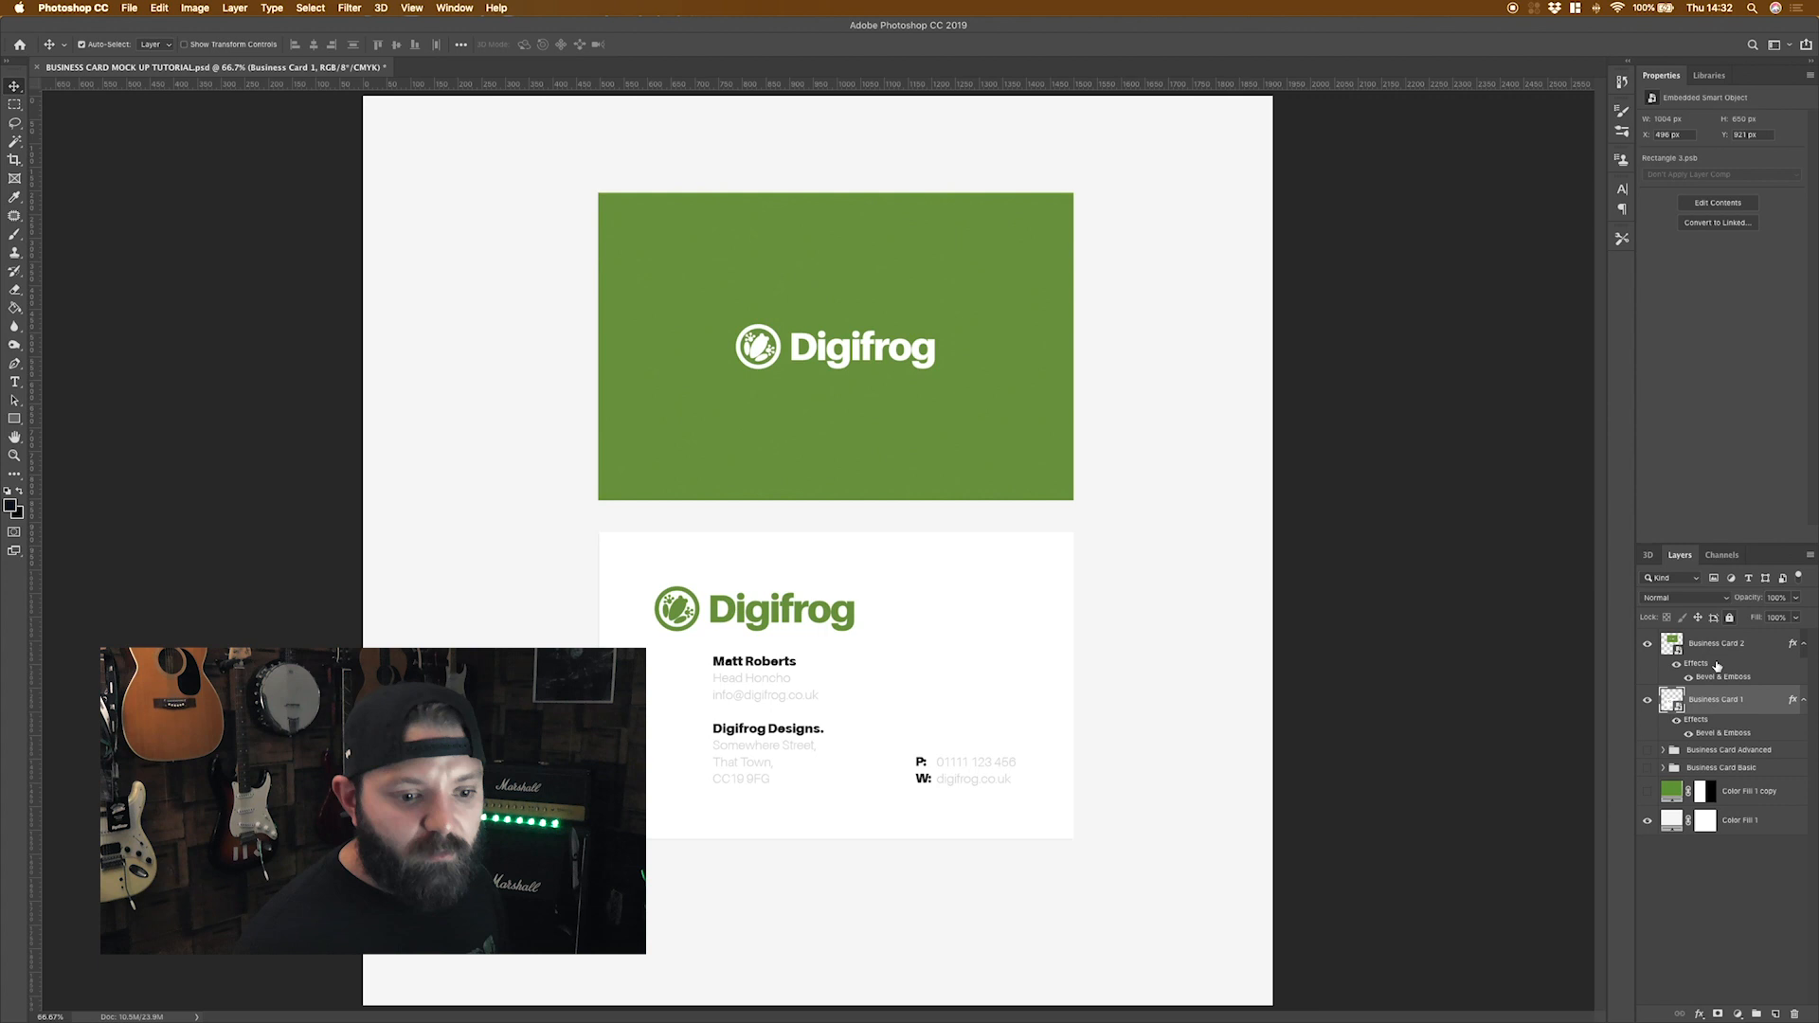
Try a Drop Shadow on Business Card 1 with size 24 px and opacity 20%, then switch it off and close the layer style.
right_click(1727, 709)
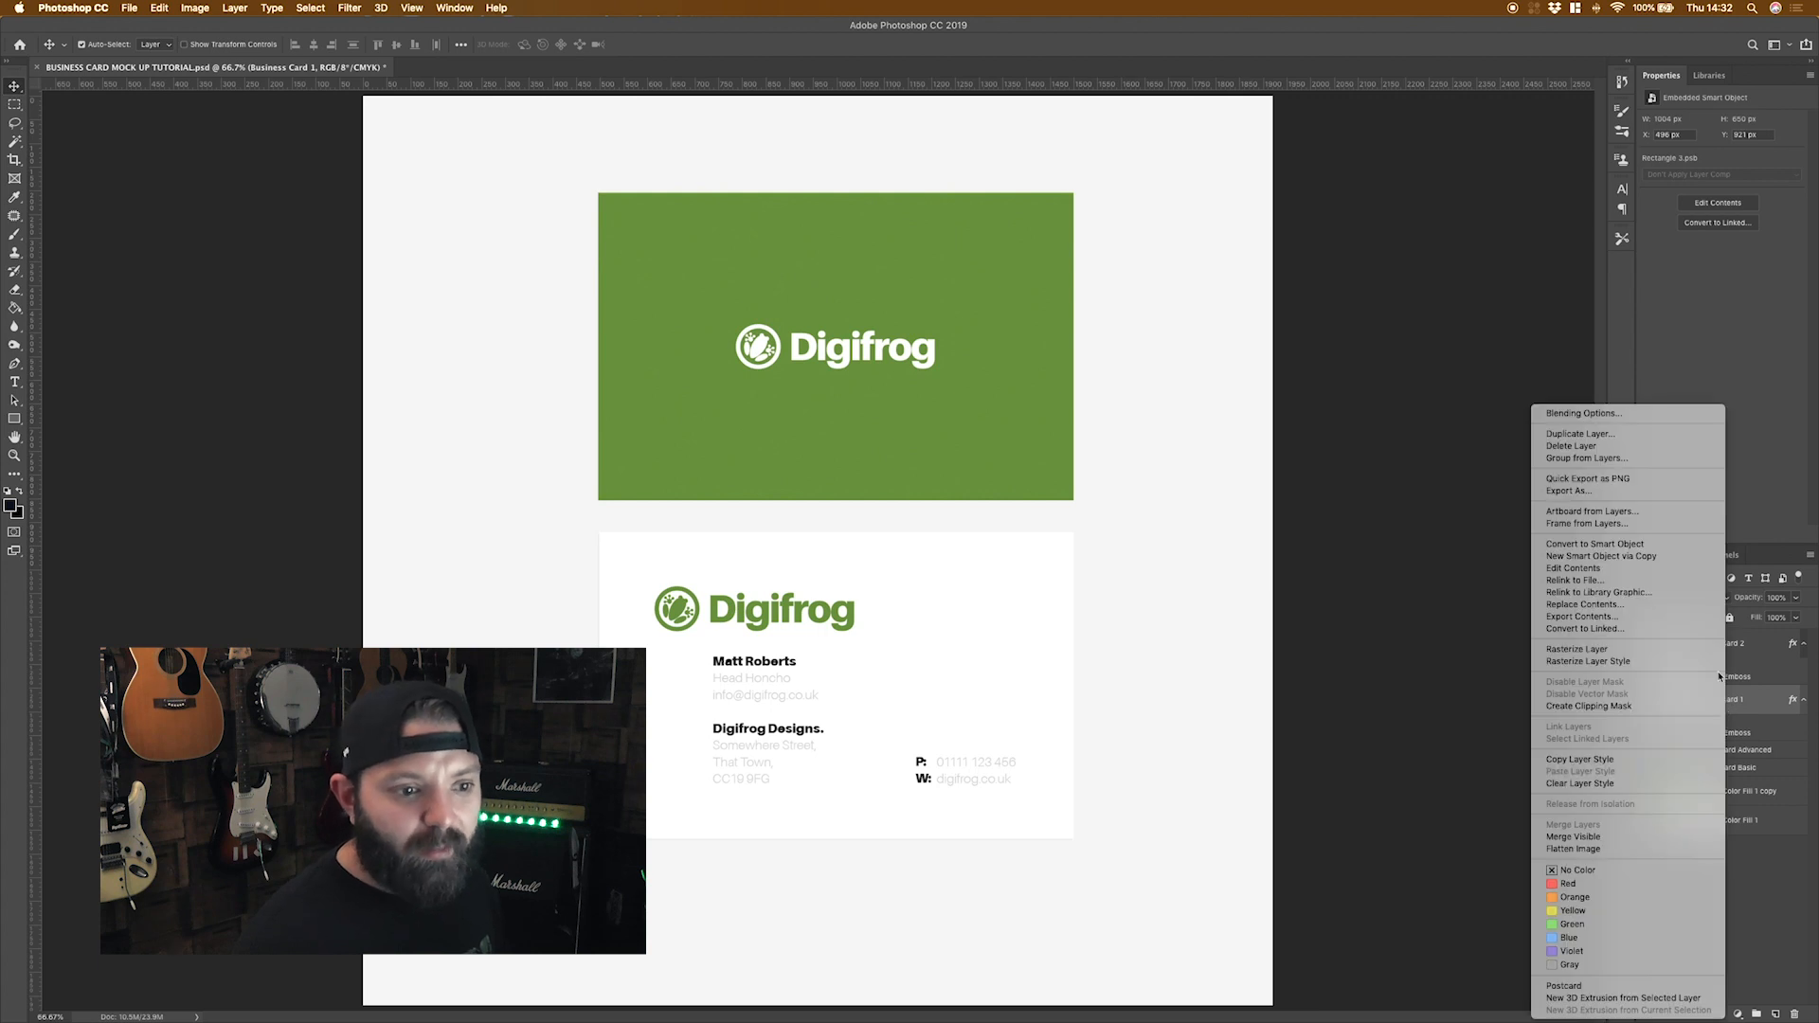
left_click(1618, 414)
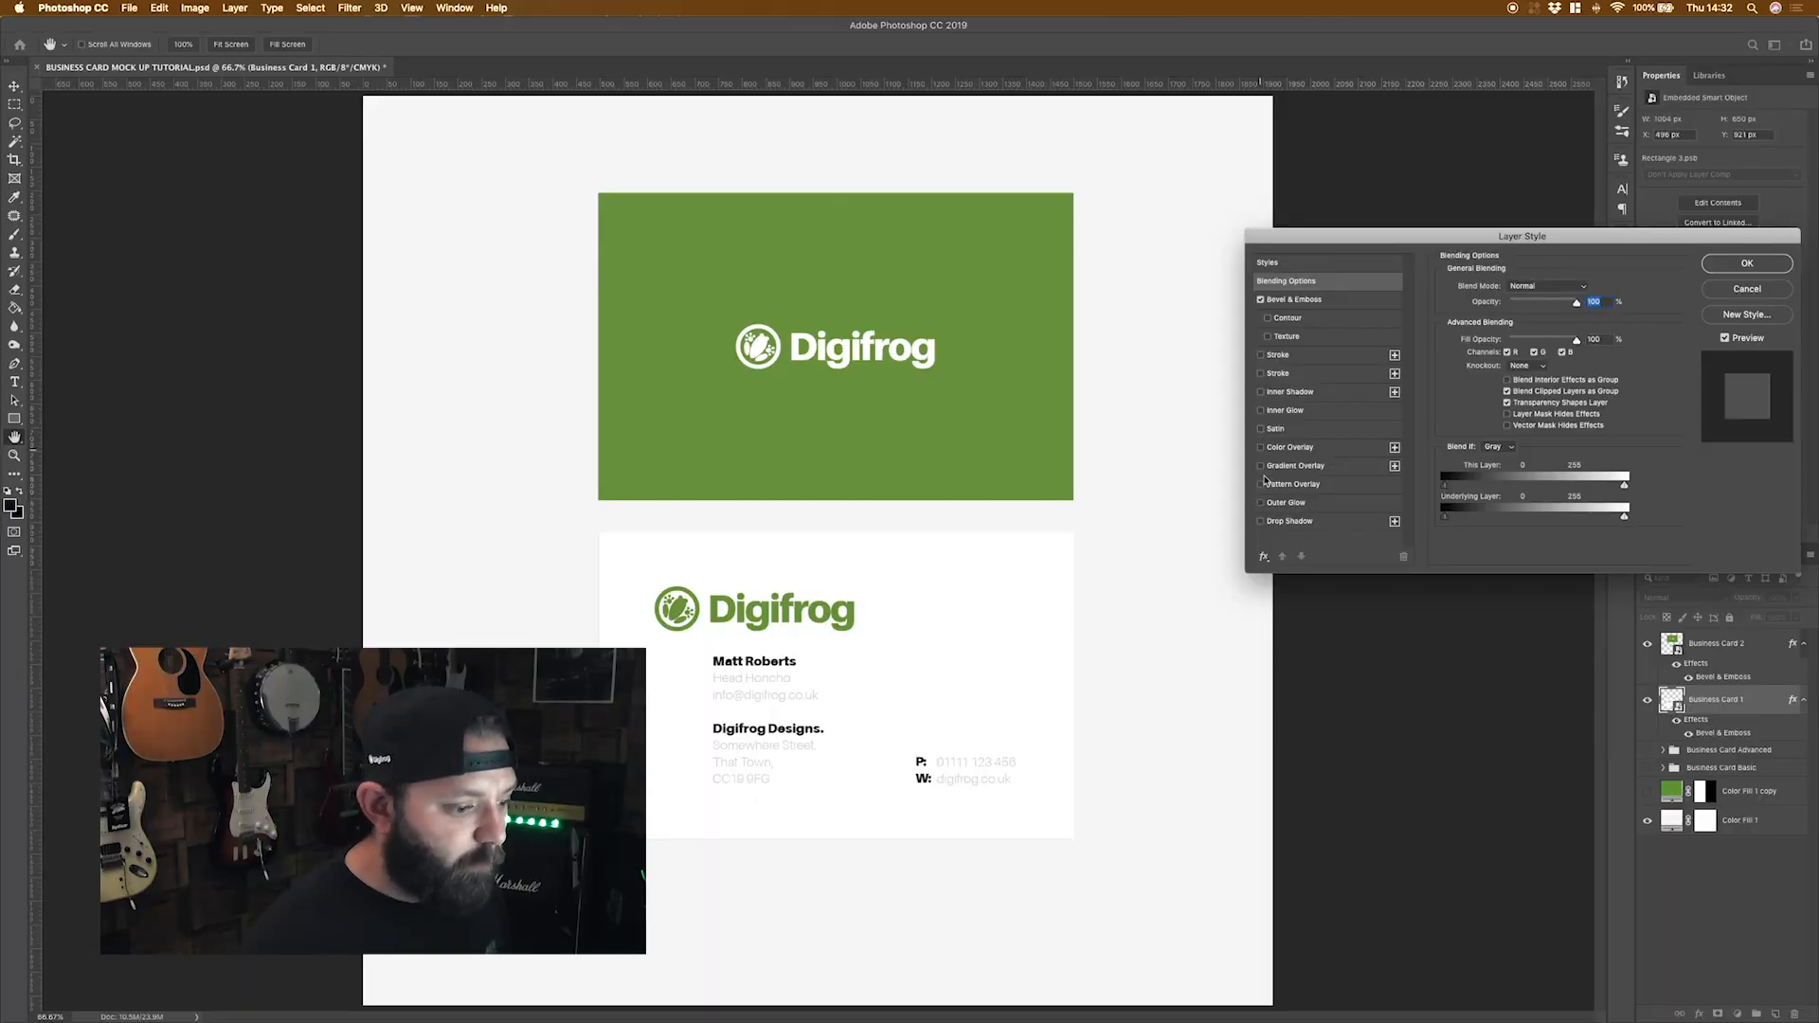
left_click(1262, 521)
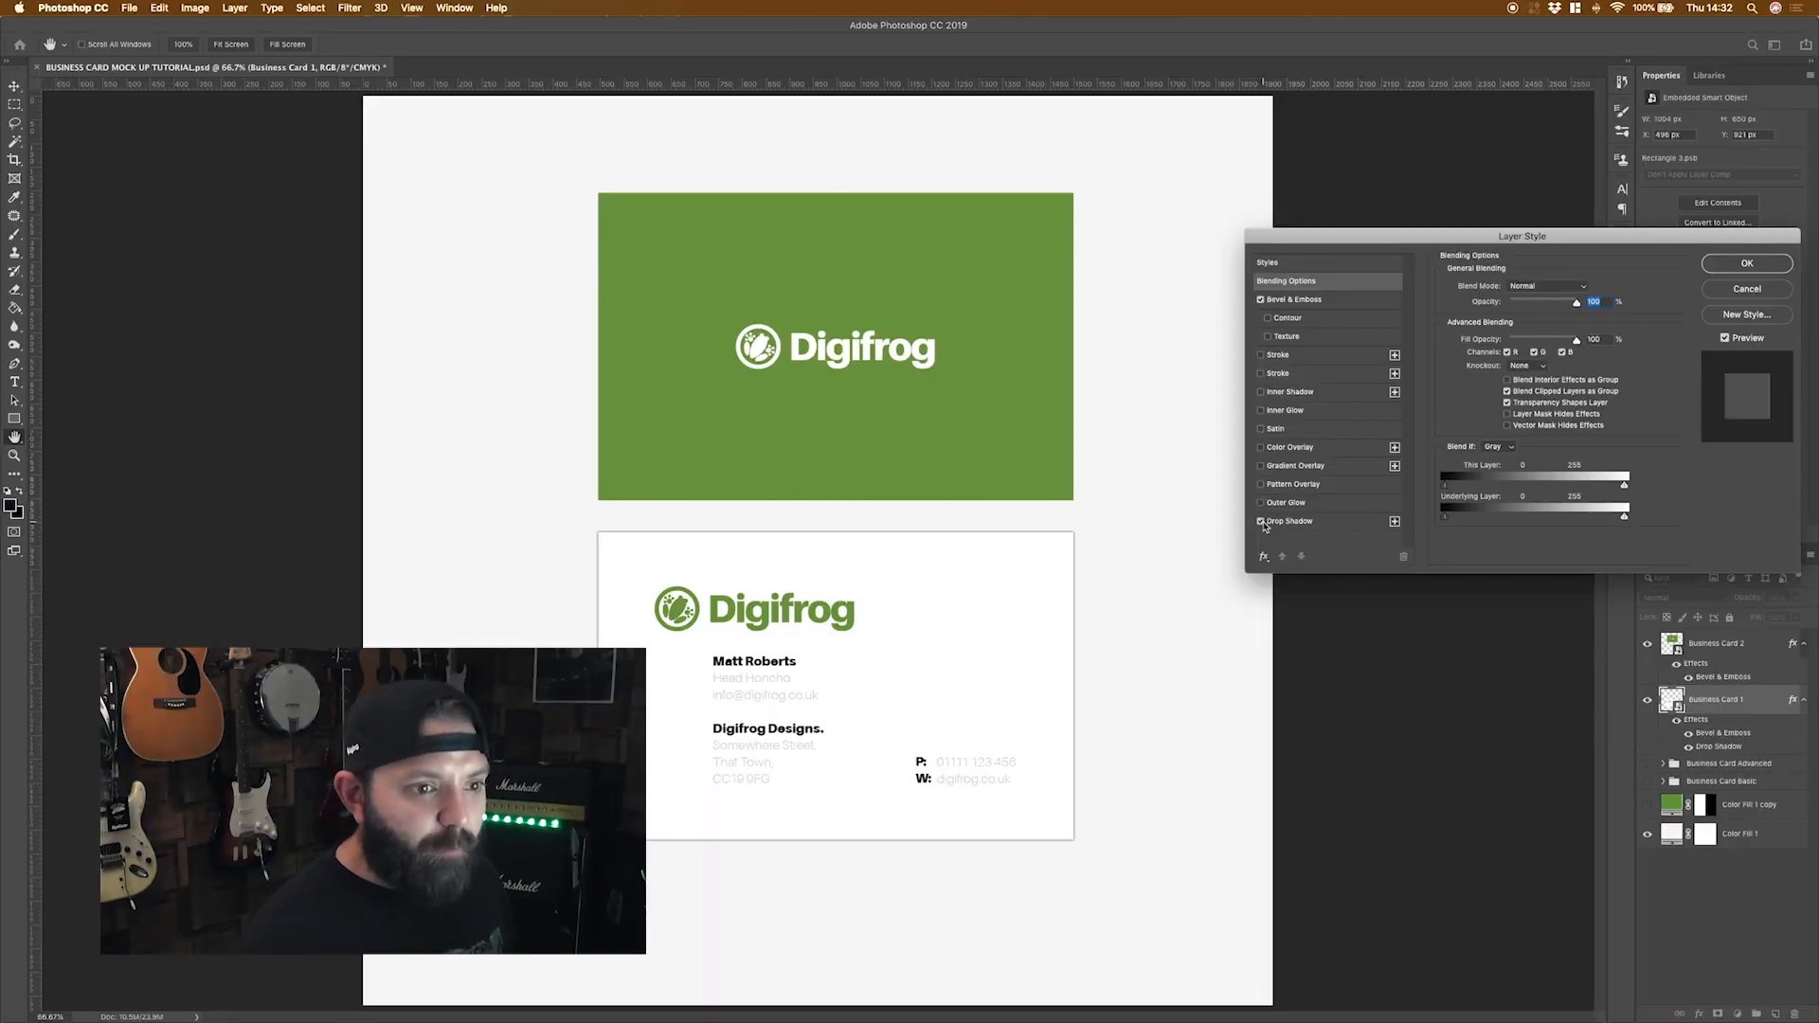
left_click(1345, 523)
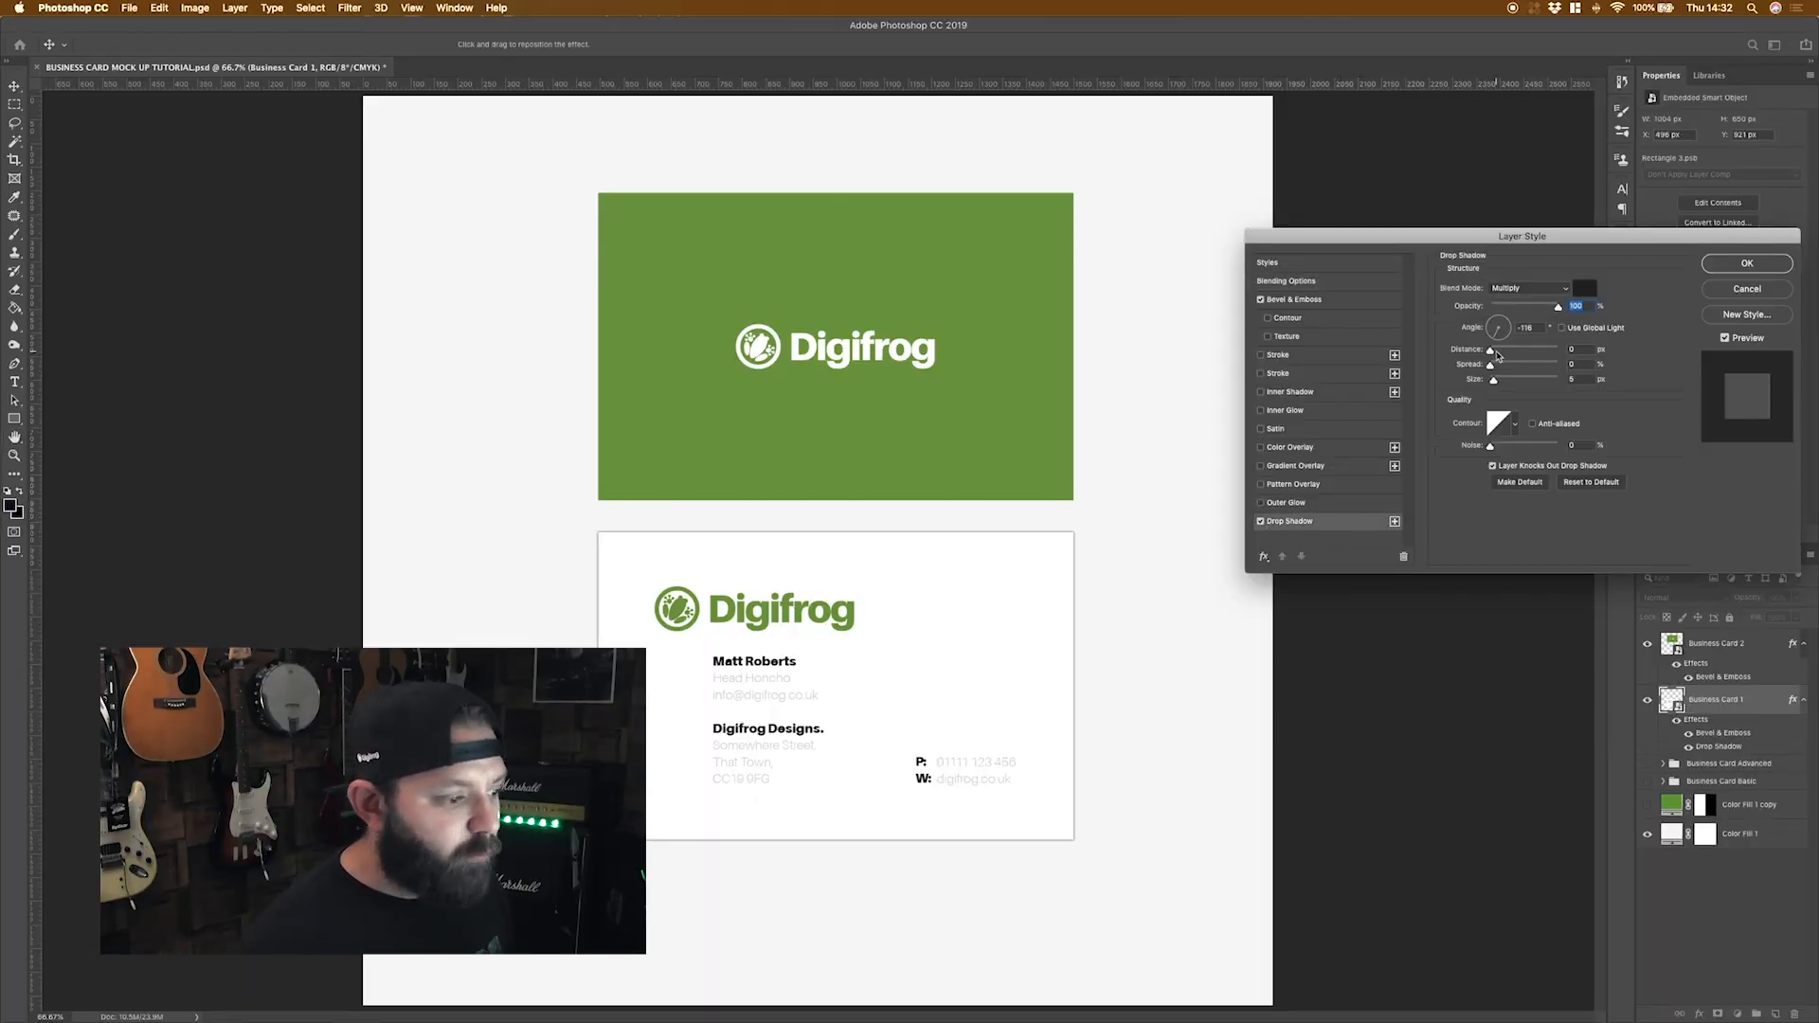
left_click_drag(1495, 380, 1502, 384)
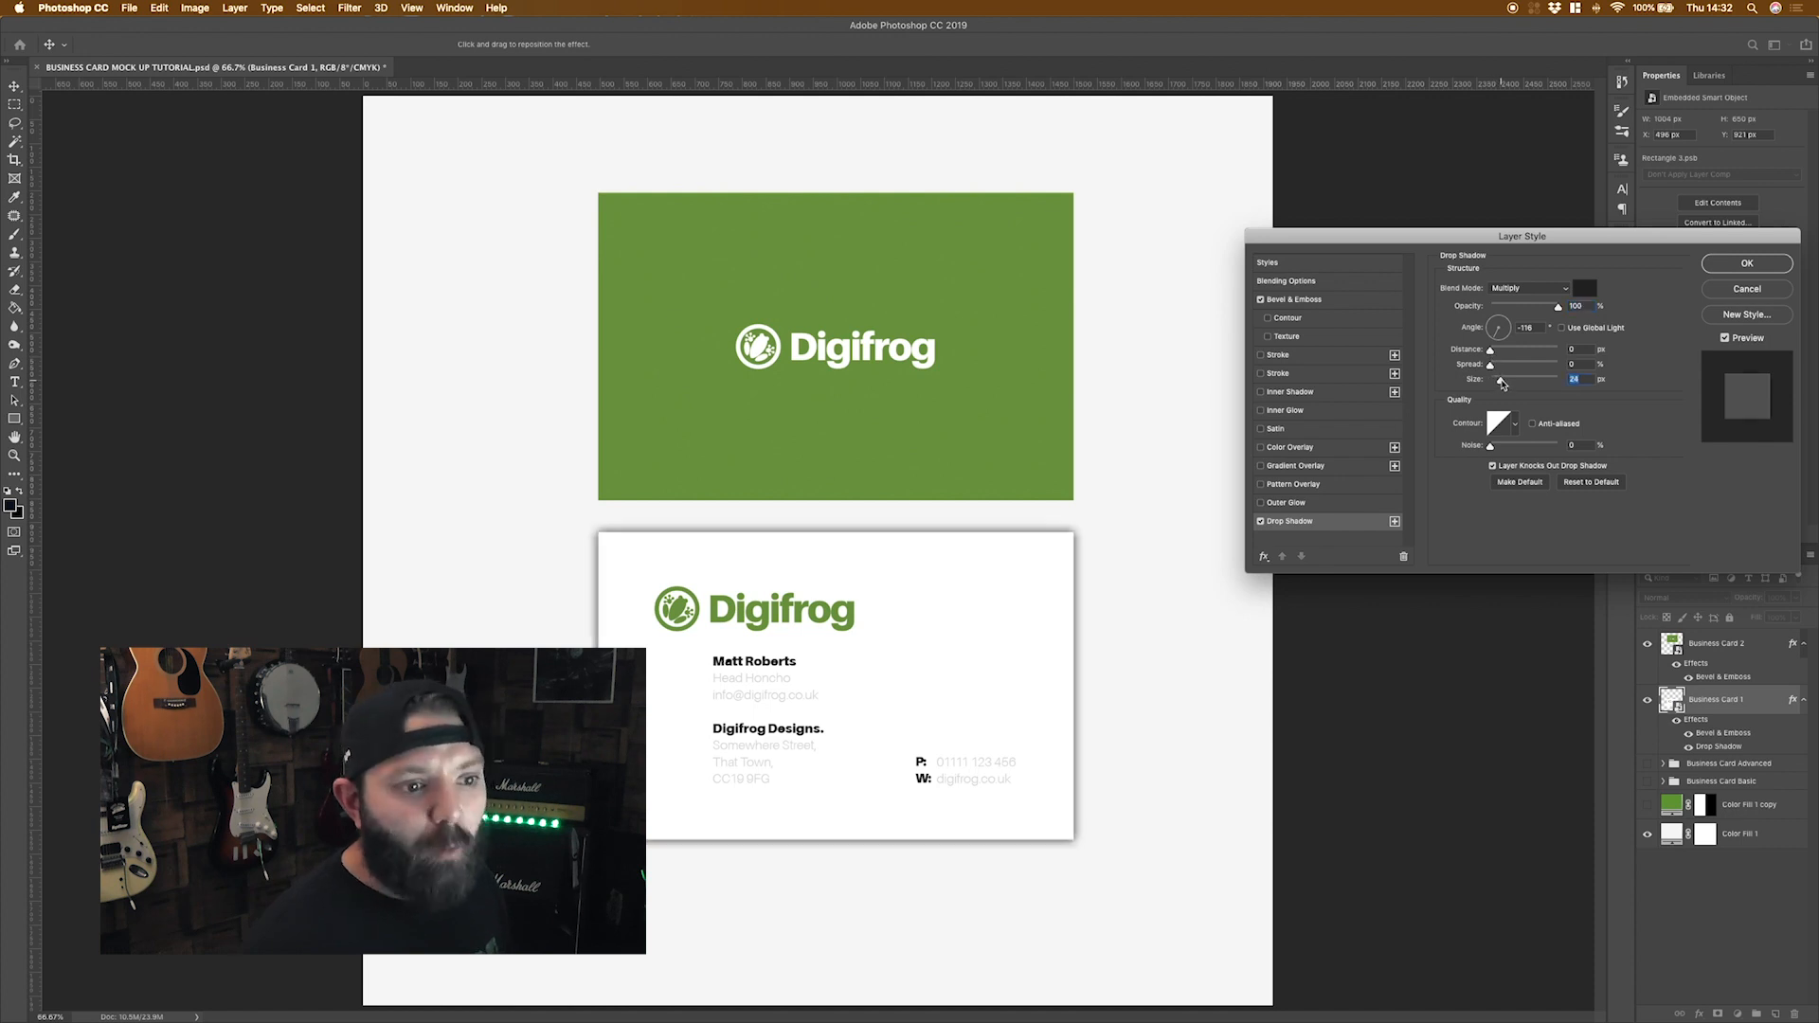
left_click_drag(1560, 309, 1507, 322)
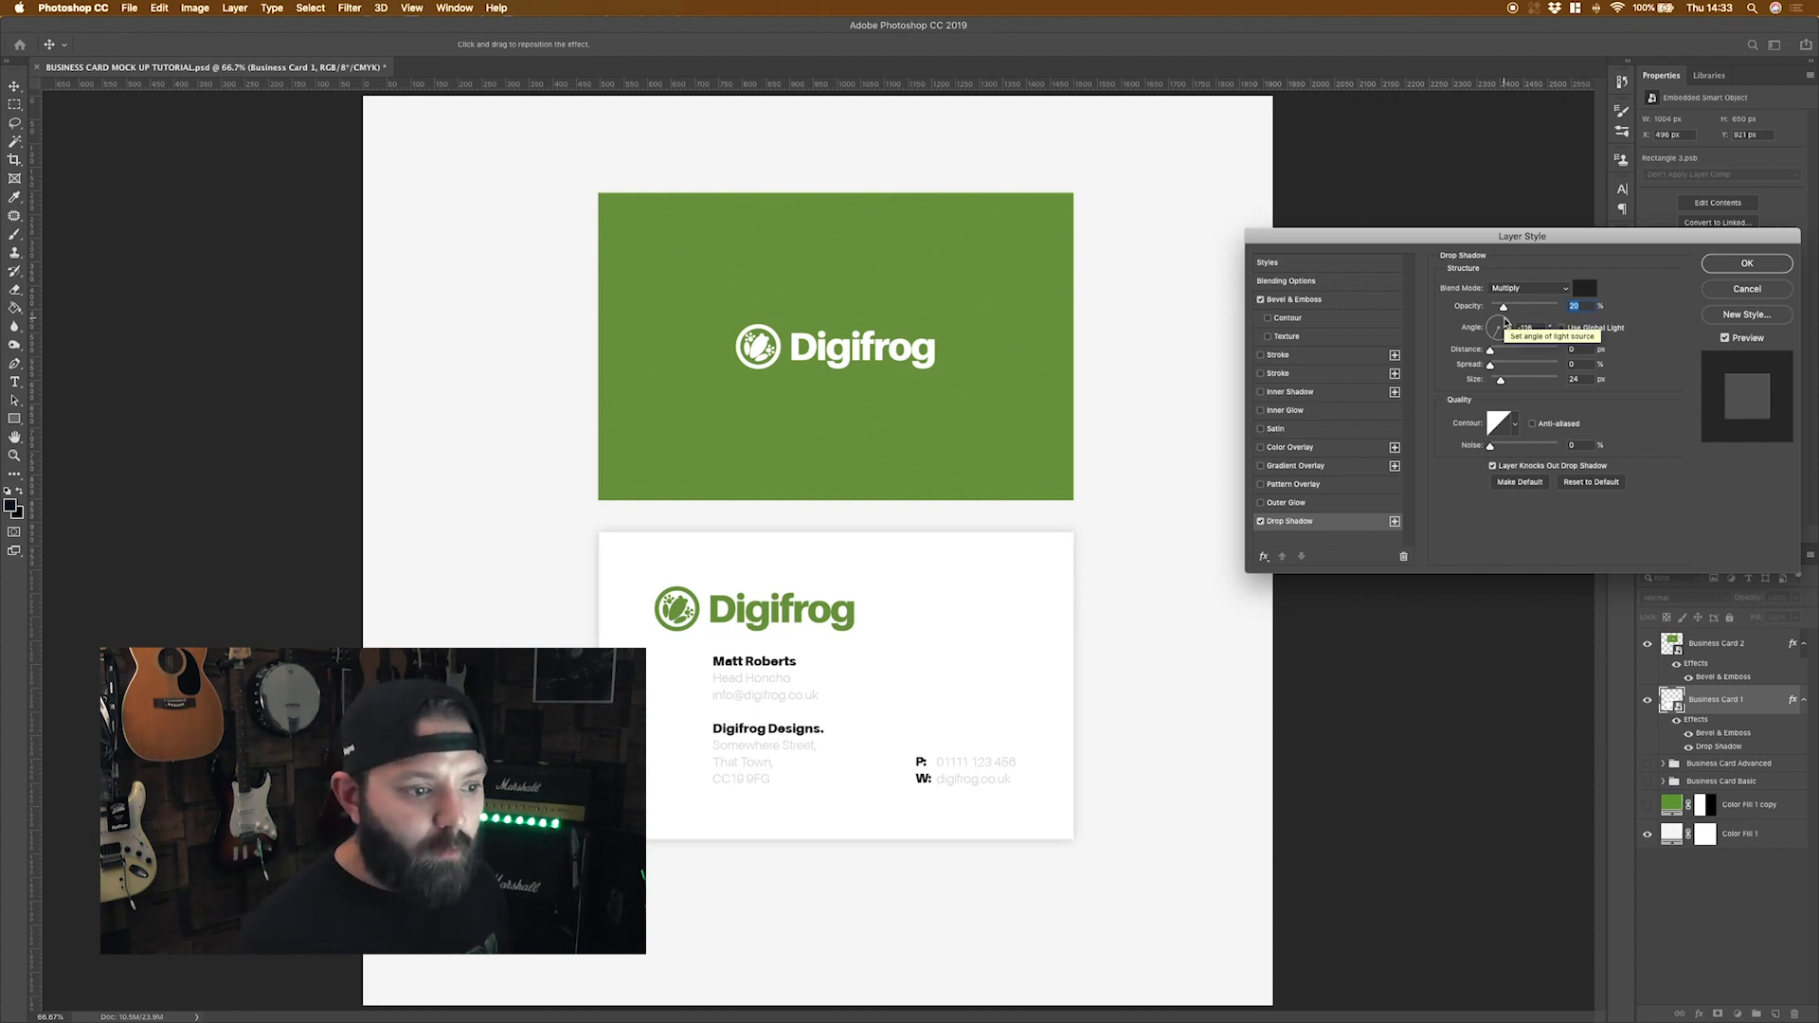
left_click(1262, 522)
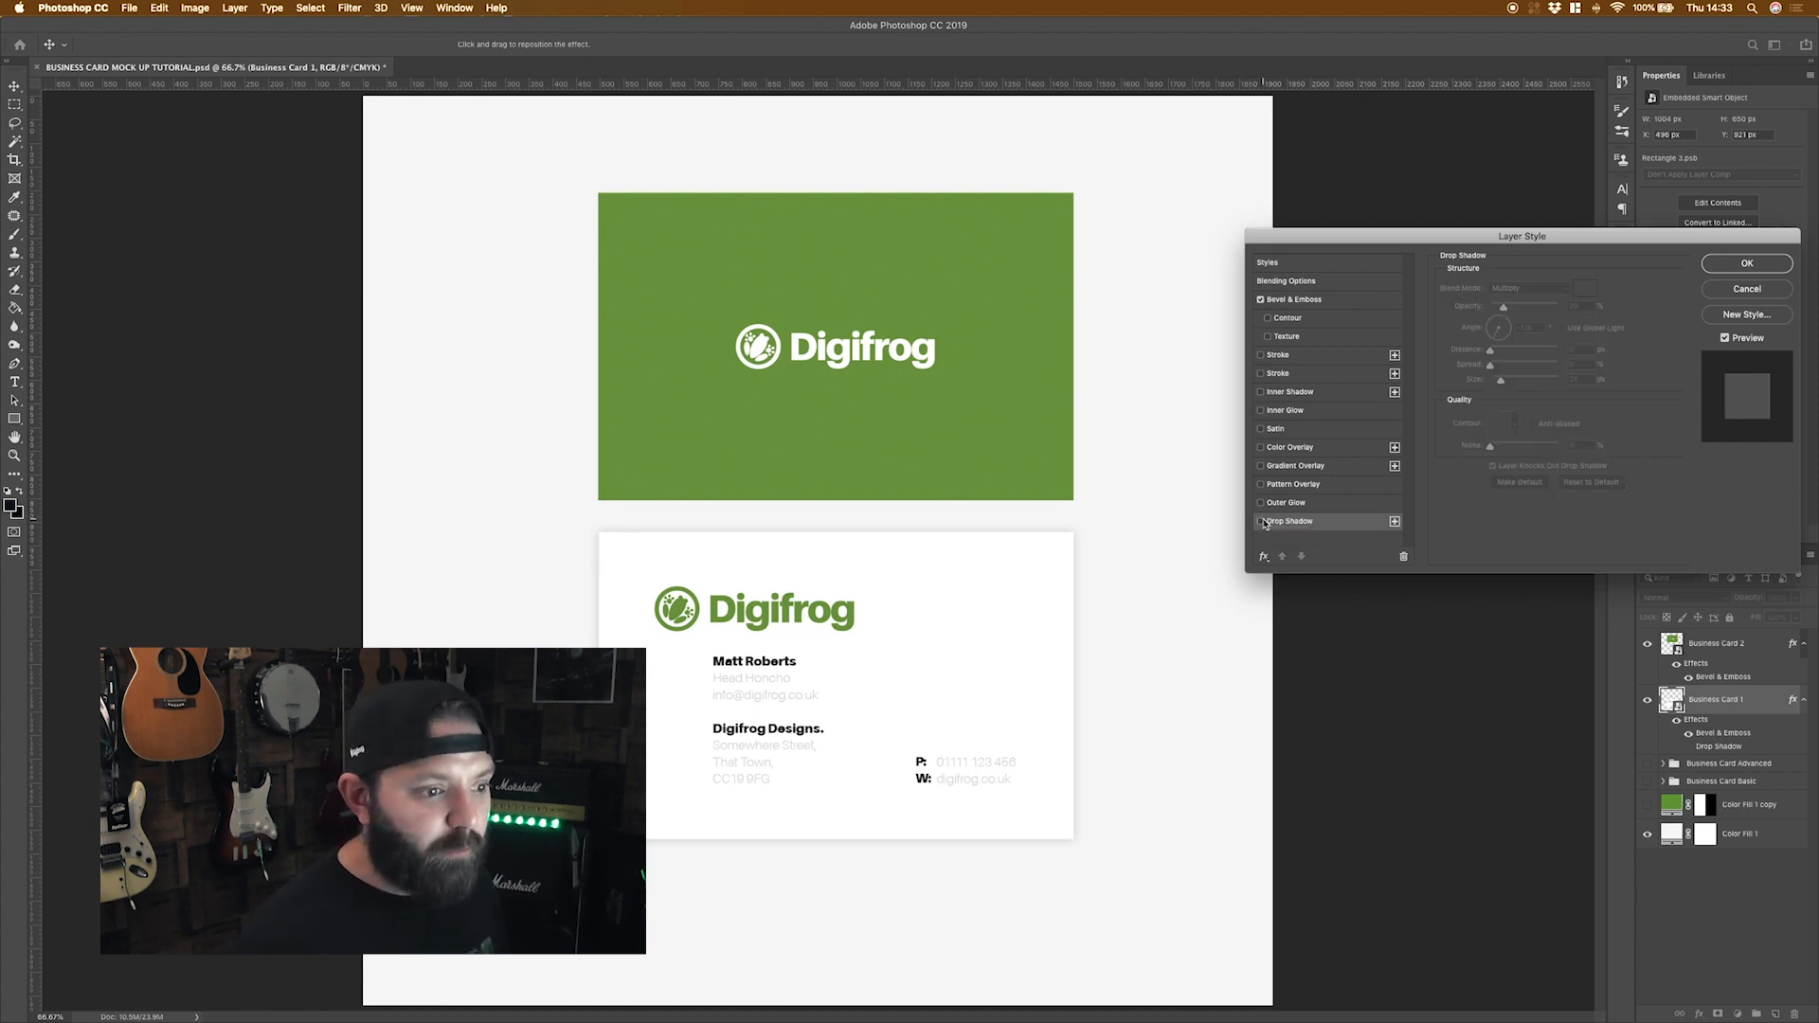
left_click(1746, 266)
Rotate the white Business Card 1 about 15° clockwise.
key("super+t")
left_click_drag(1093, 550, 1108, 614)
key("Return")
Rotate the green Business Card 2 by -15° so it tilts opposite to the white card.
left_click(1764, 650)
key("super+t")
left_click_drag(1087, 182, 1036, 124)
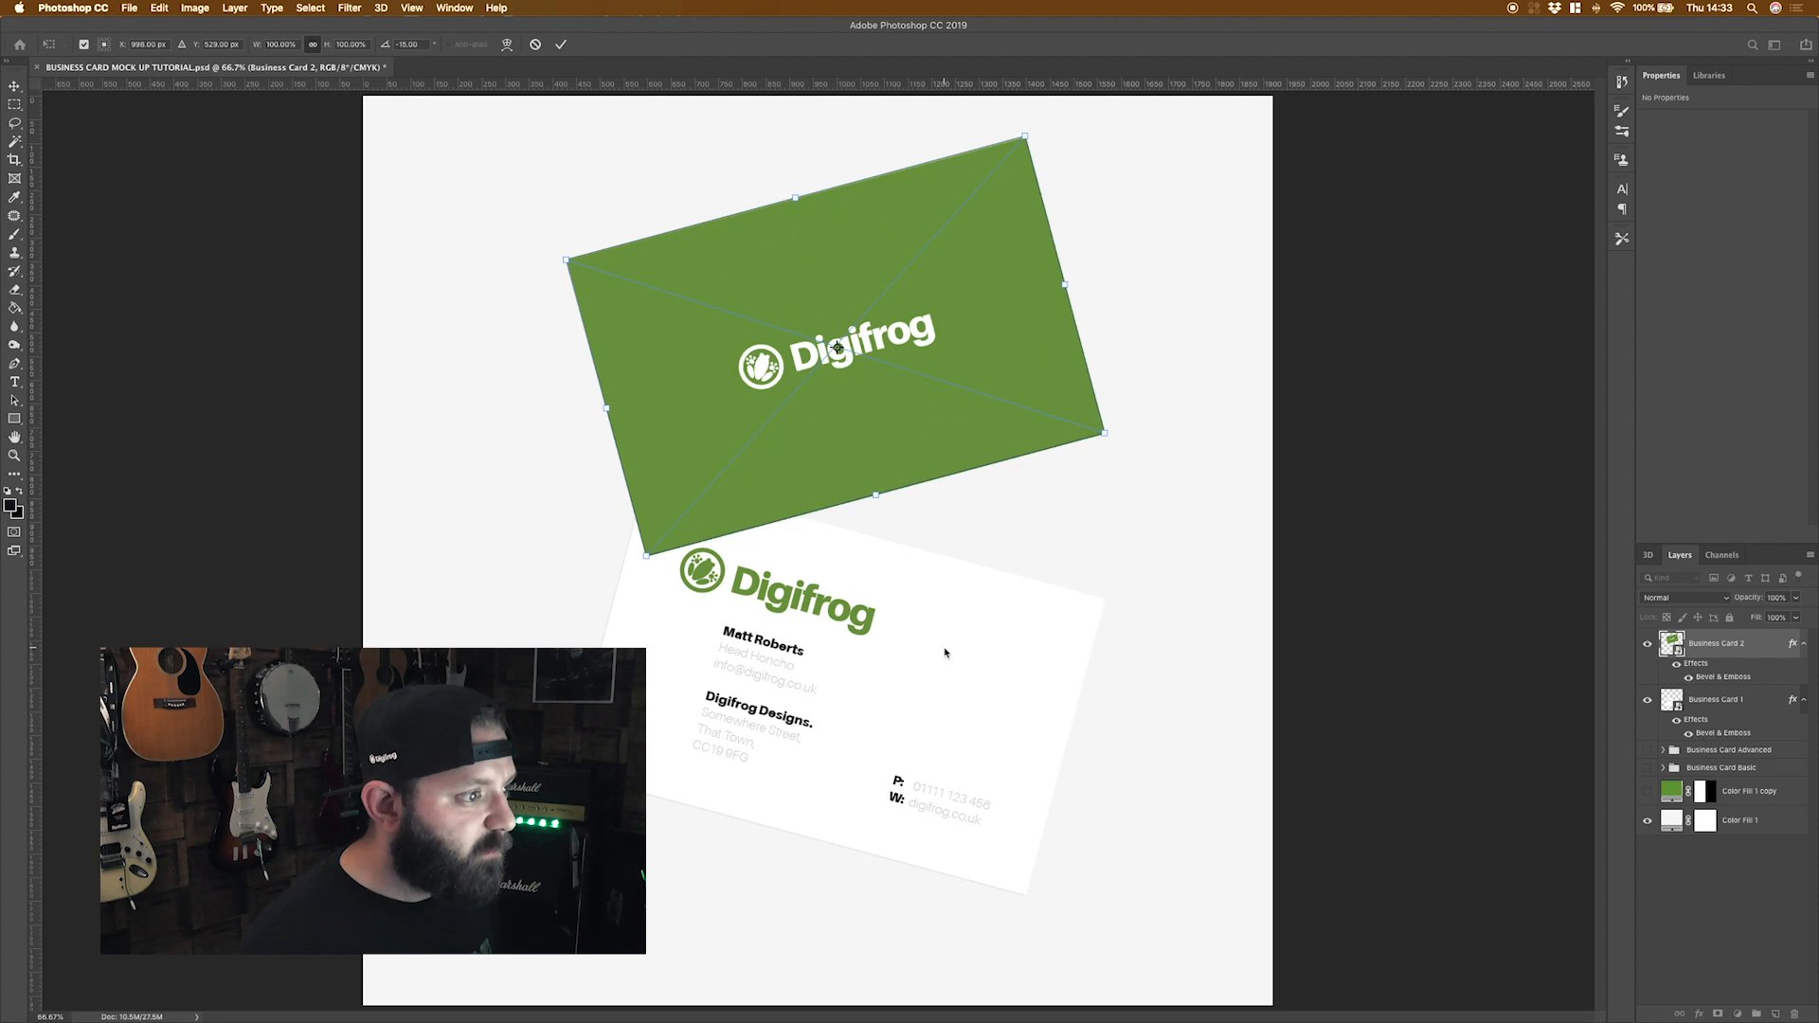
left_click_drag(903, 329, 900, 329)
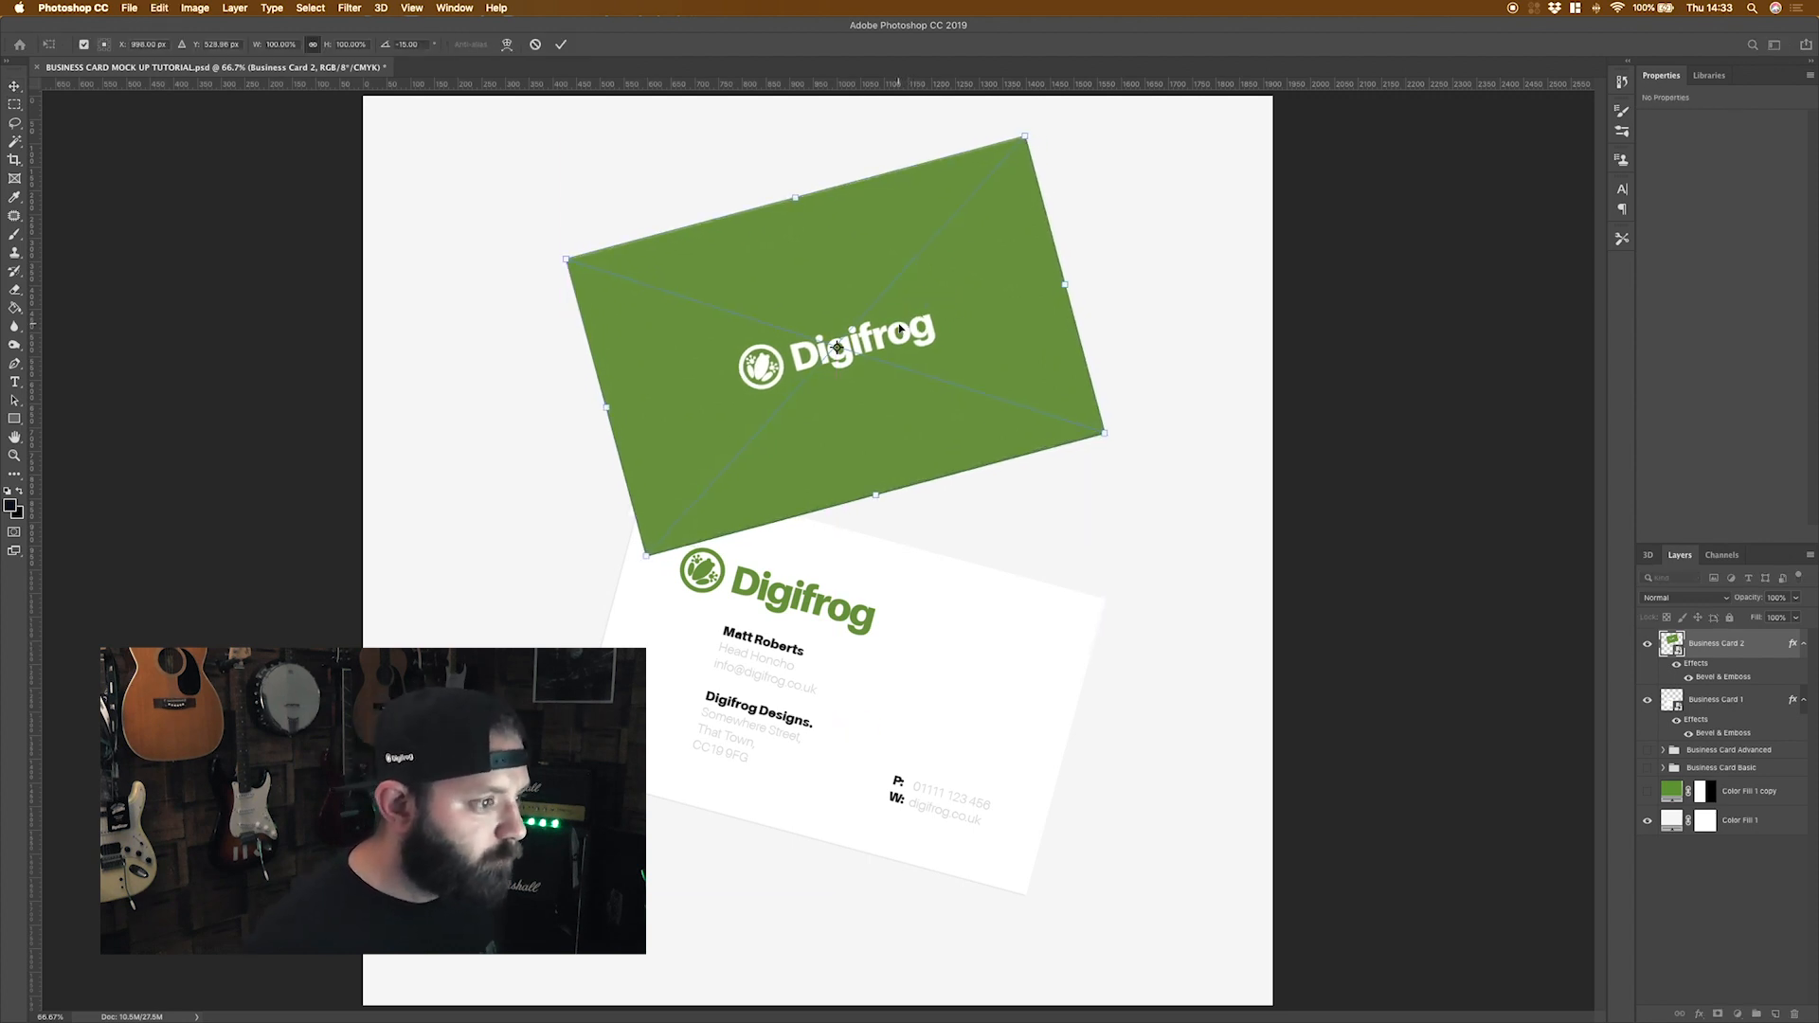
key("Return")
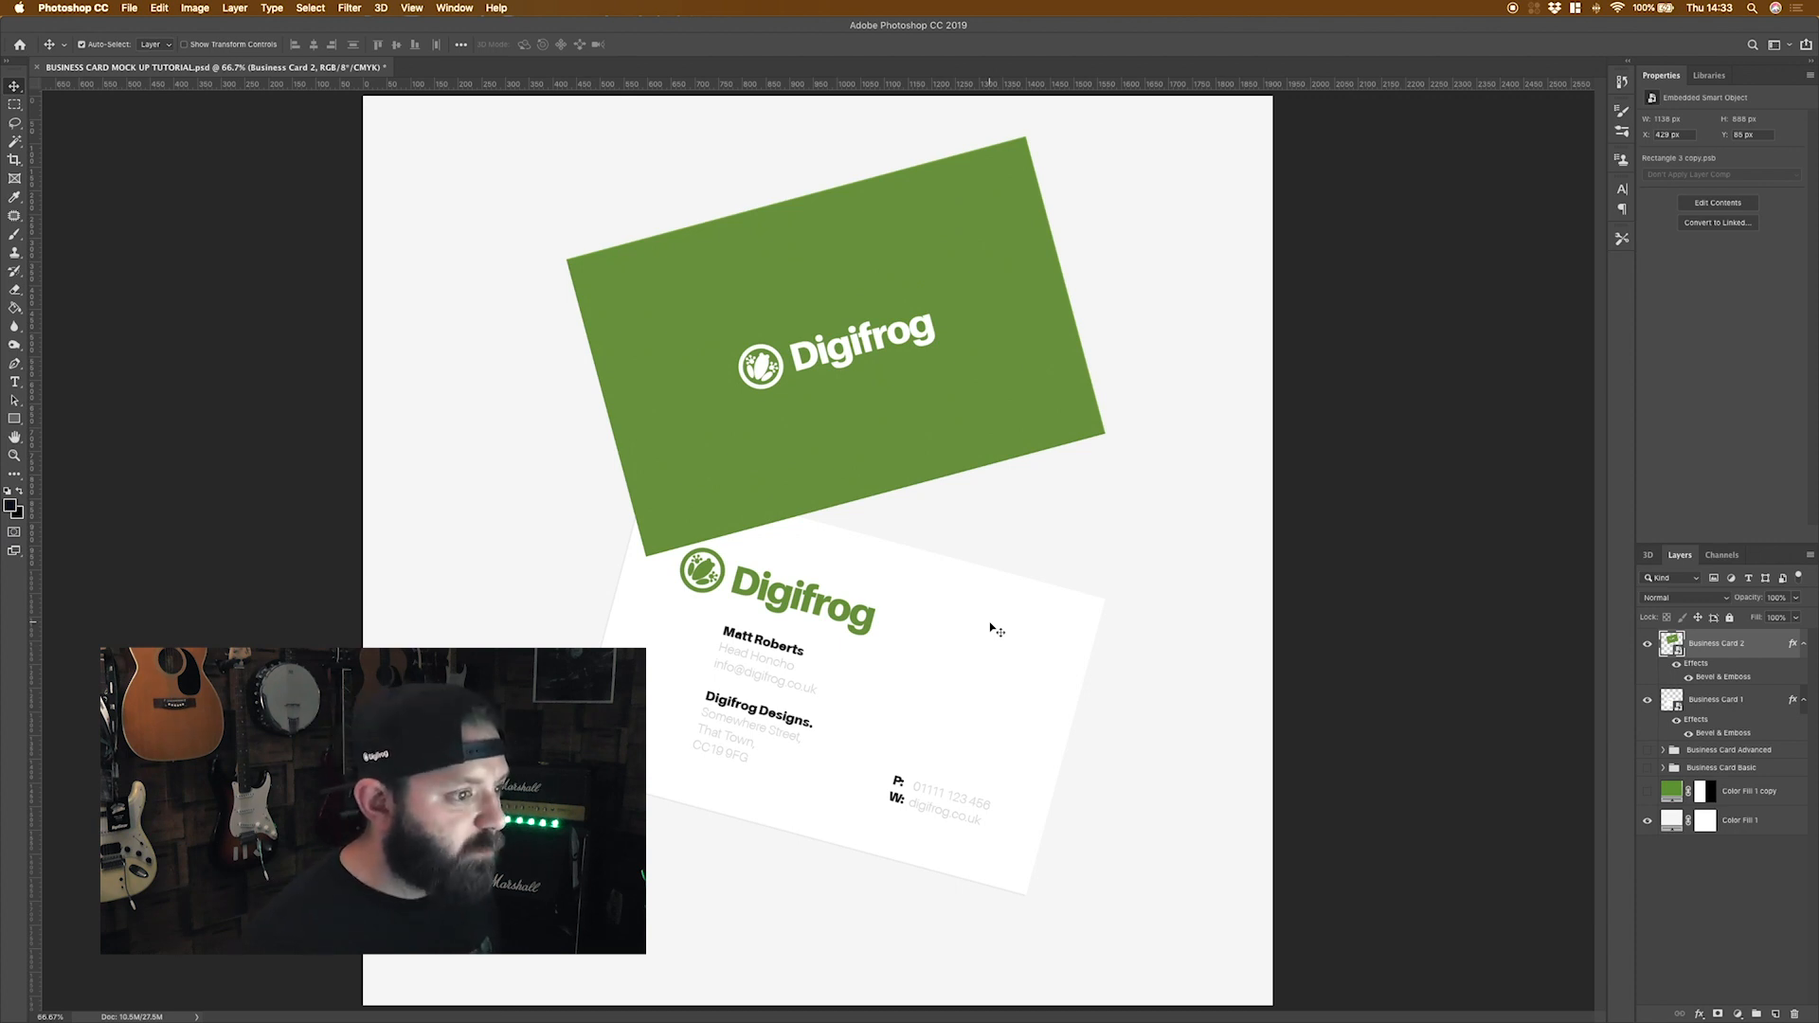
Move the green card slightly down over the white card and reduce the Bevel & Emboss depth on Business Card 1.
key("ctrl+t")
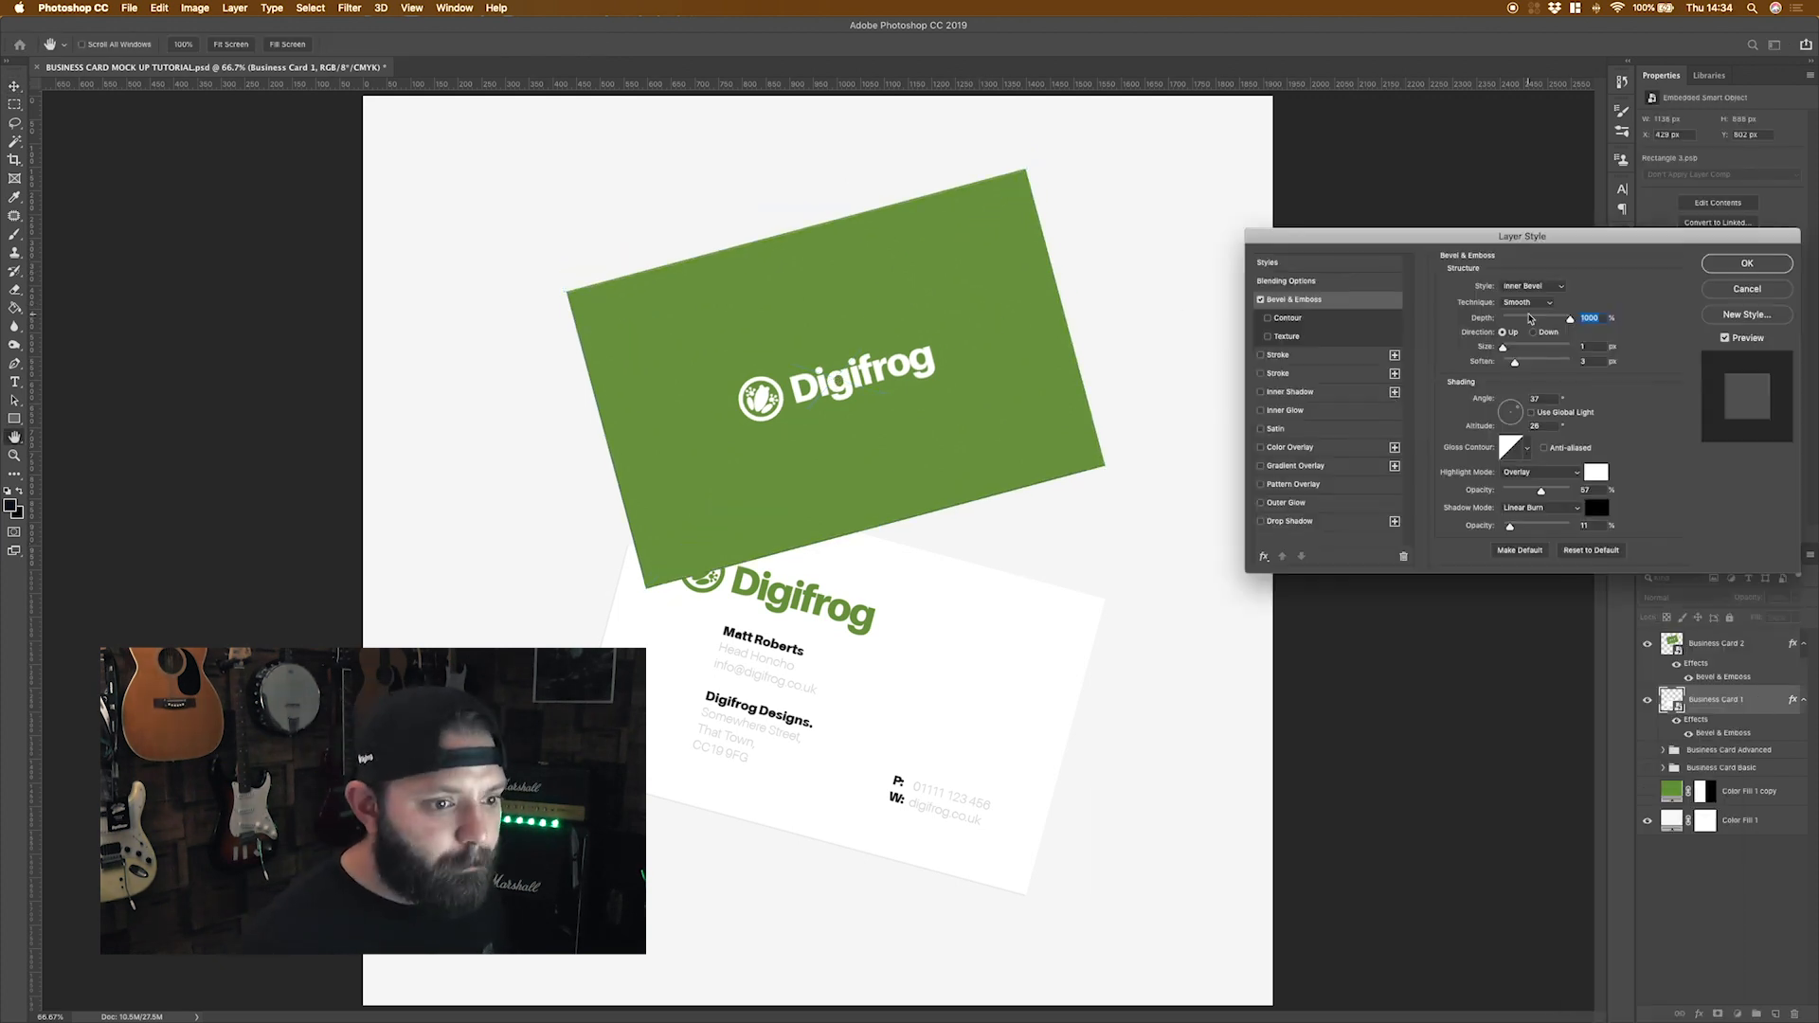
left_click_drag(1530, 318, 1509, 322)
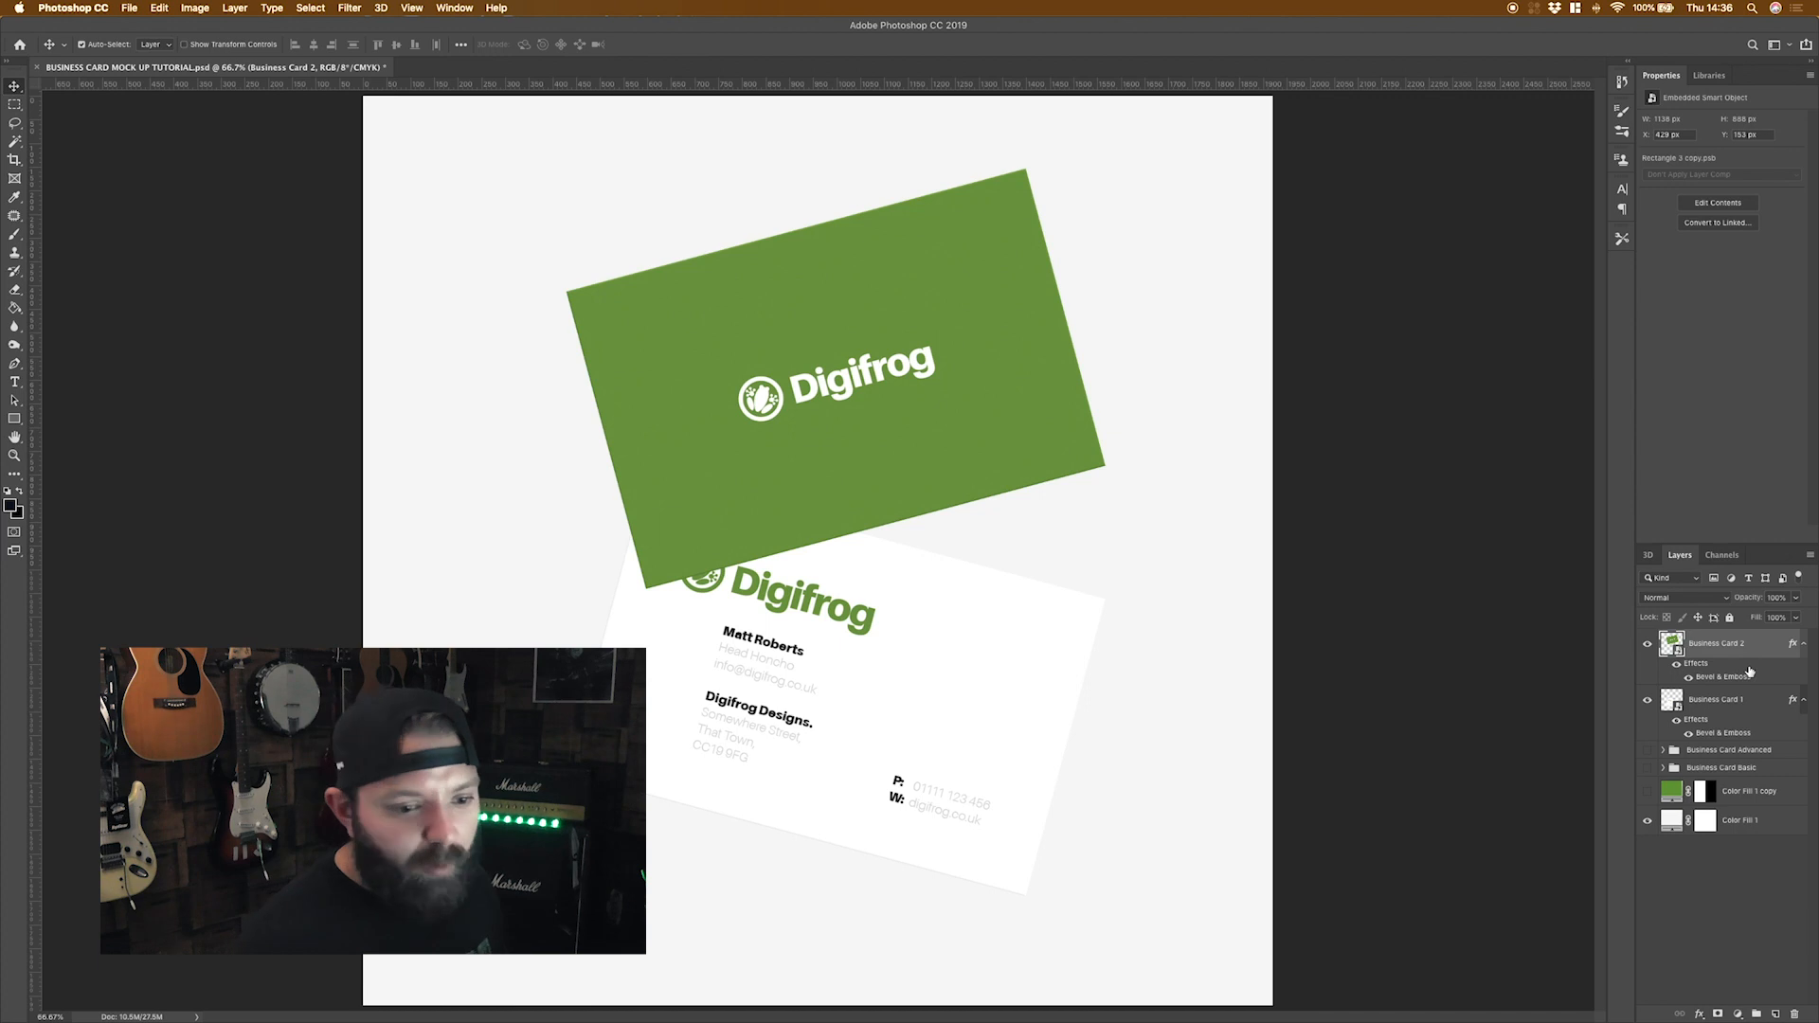
Preview a Drop Shadow on the green Business Card 2 layer, then discard it.
right_click(1729, 652)
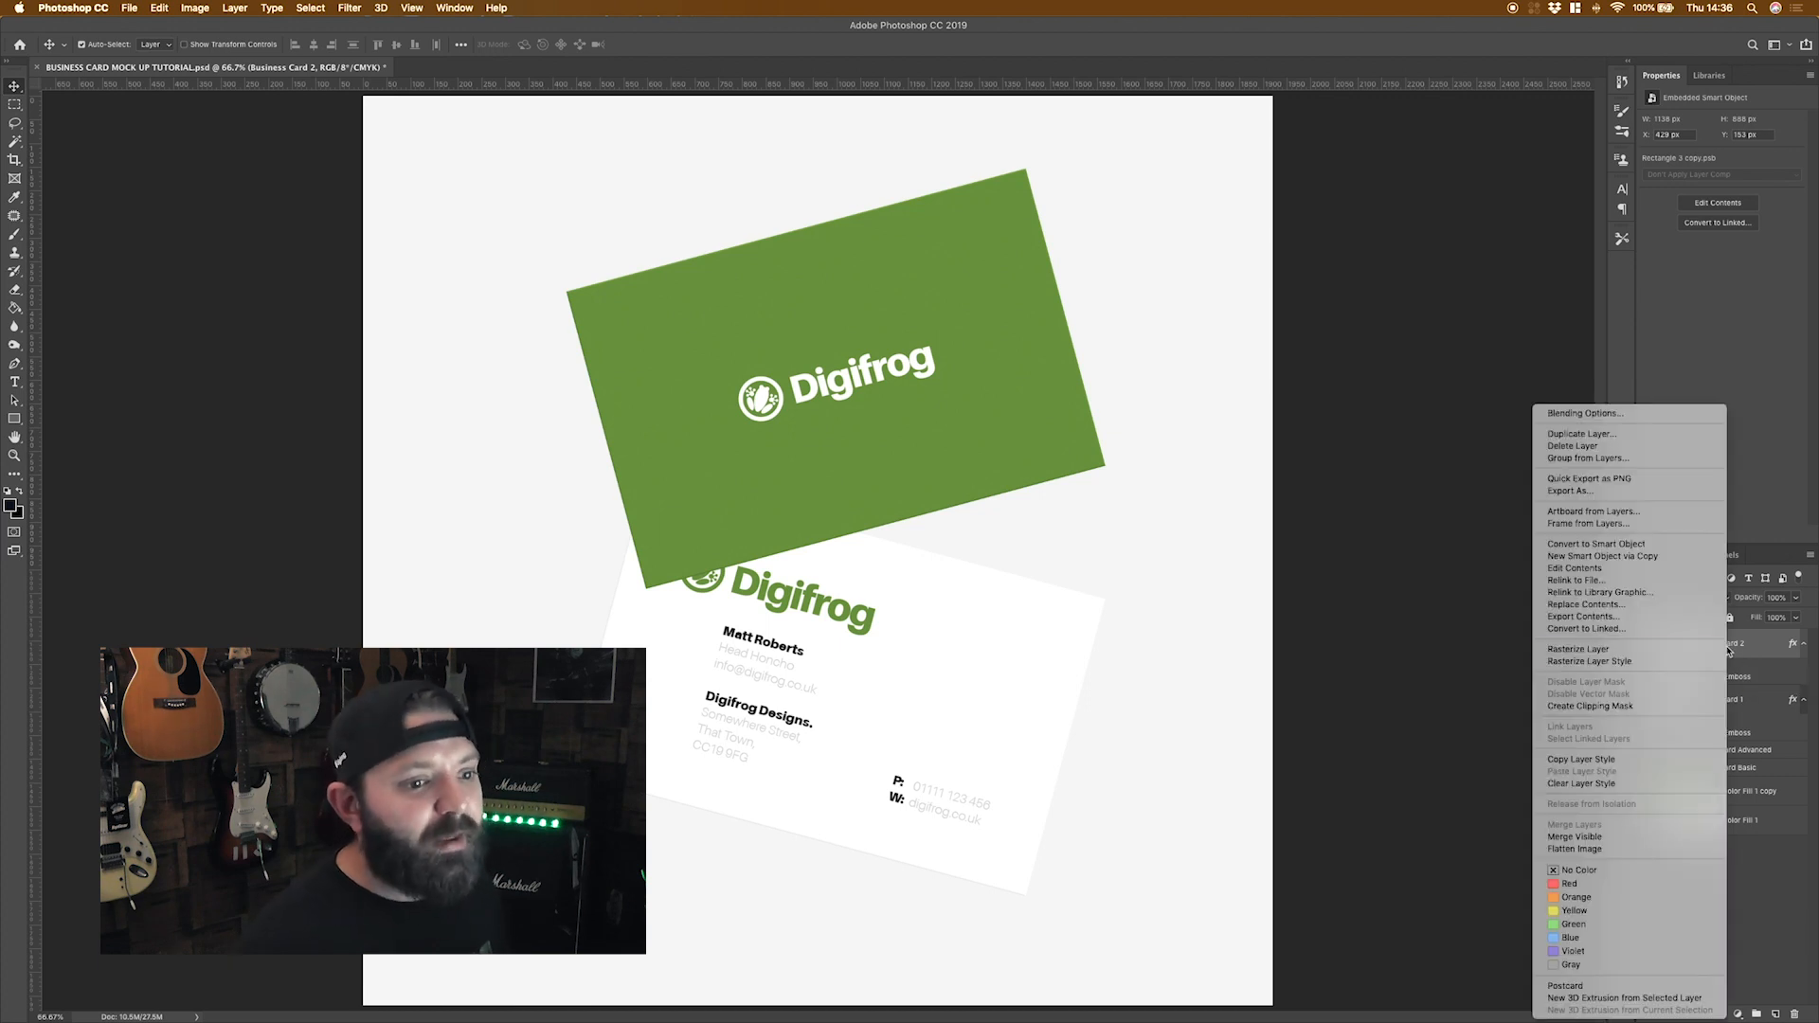
left_click(1711, 423)
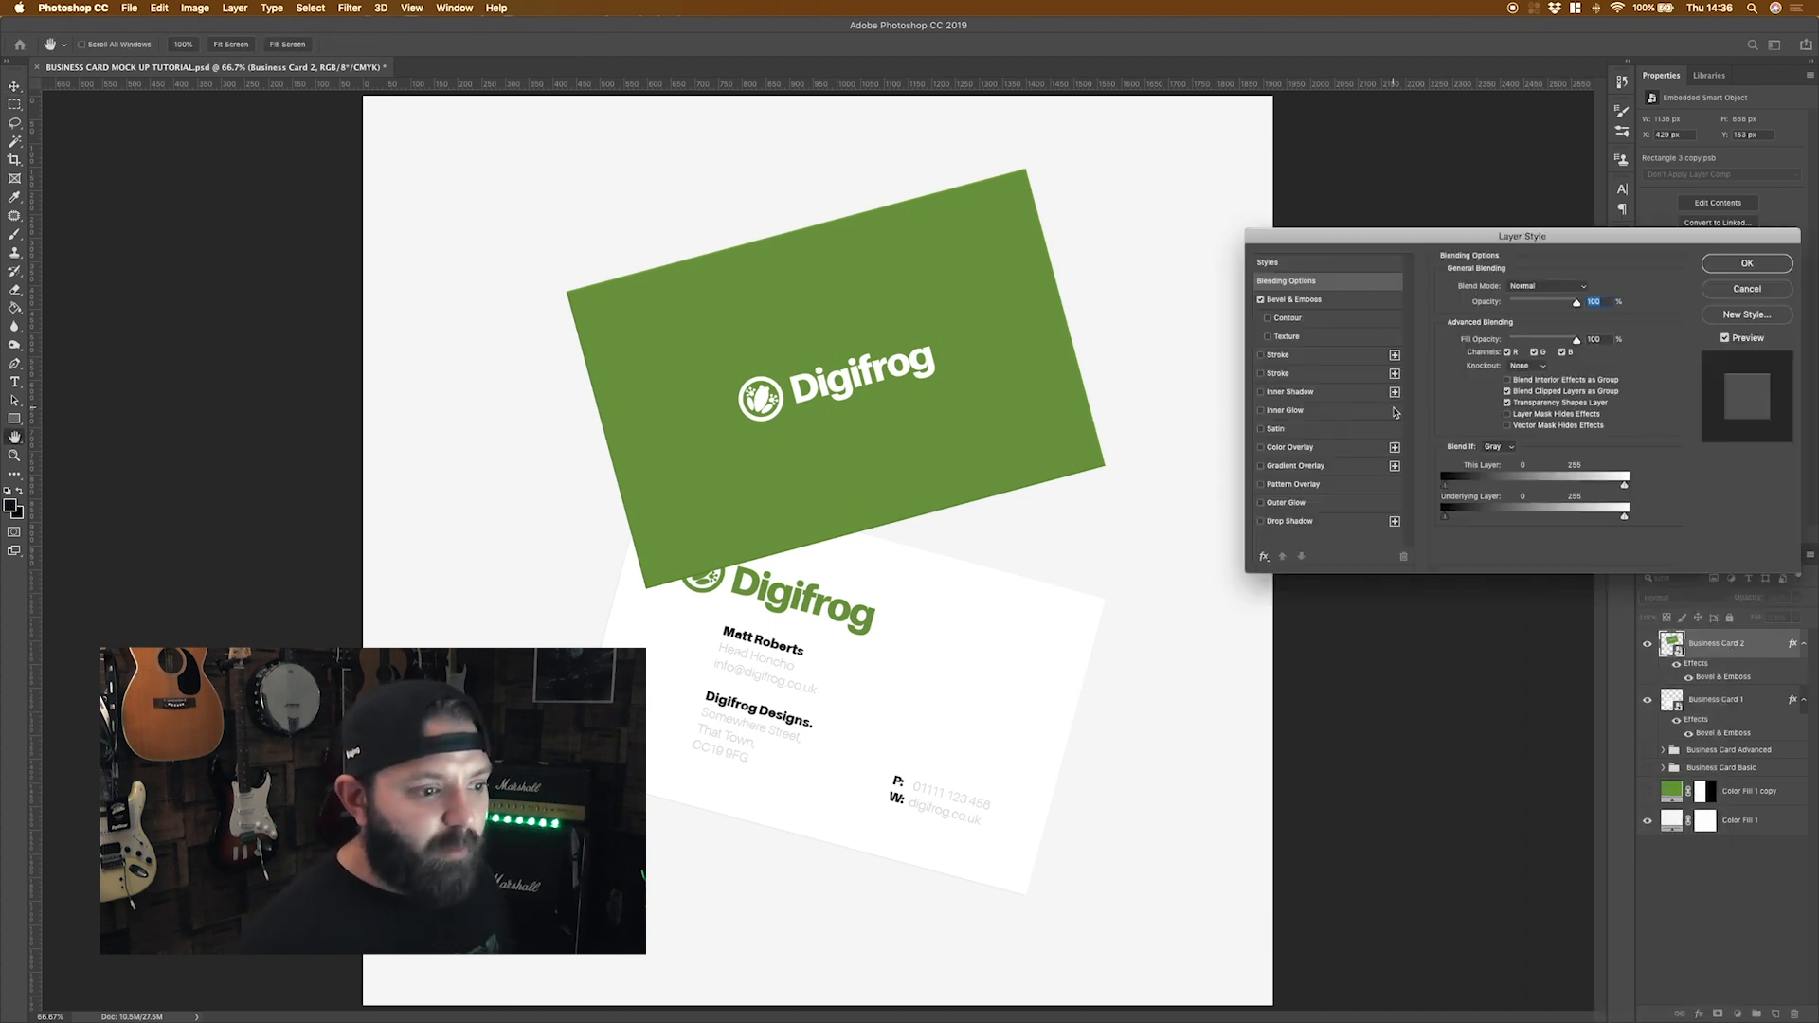
left_click(1261, 521)
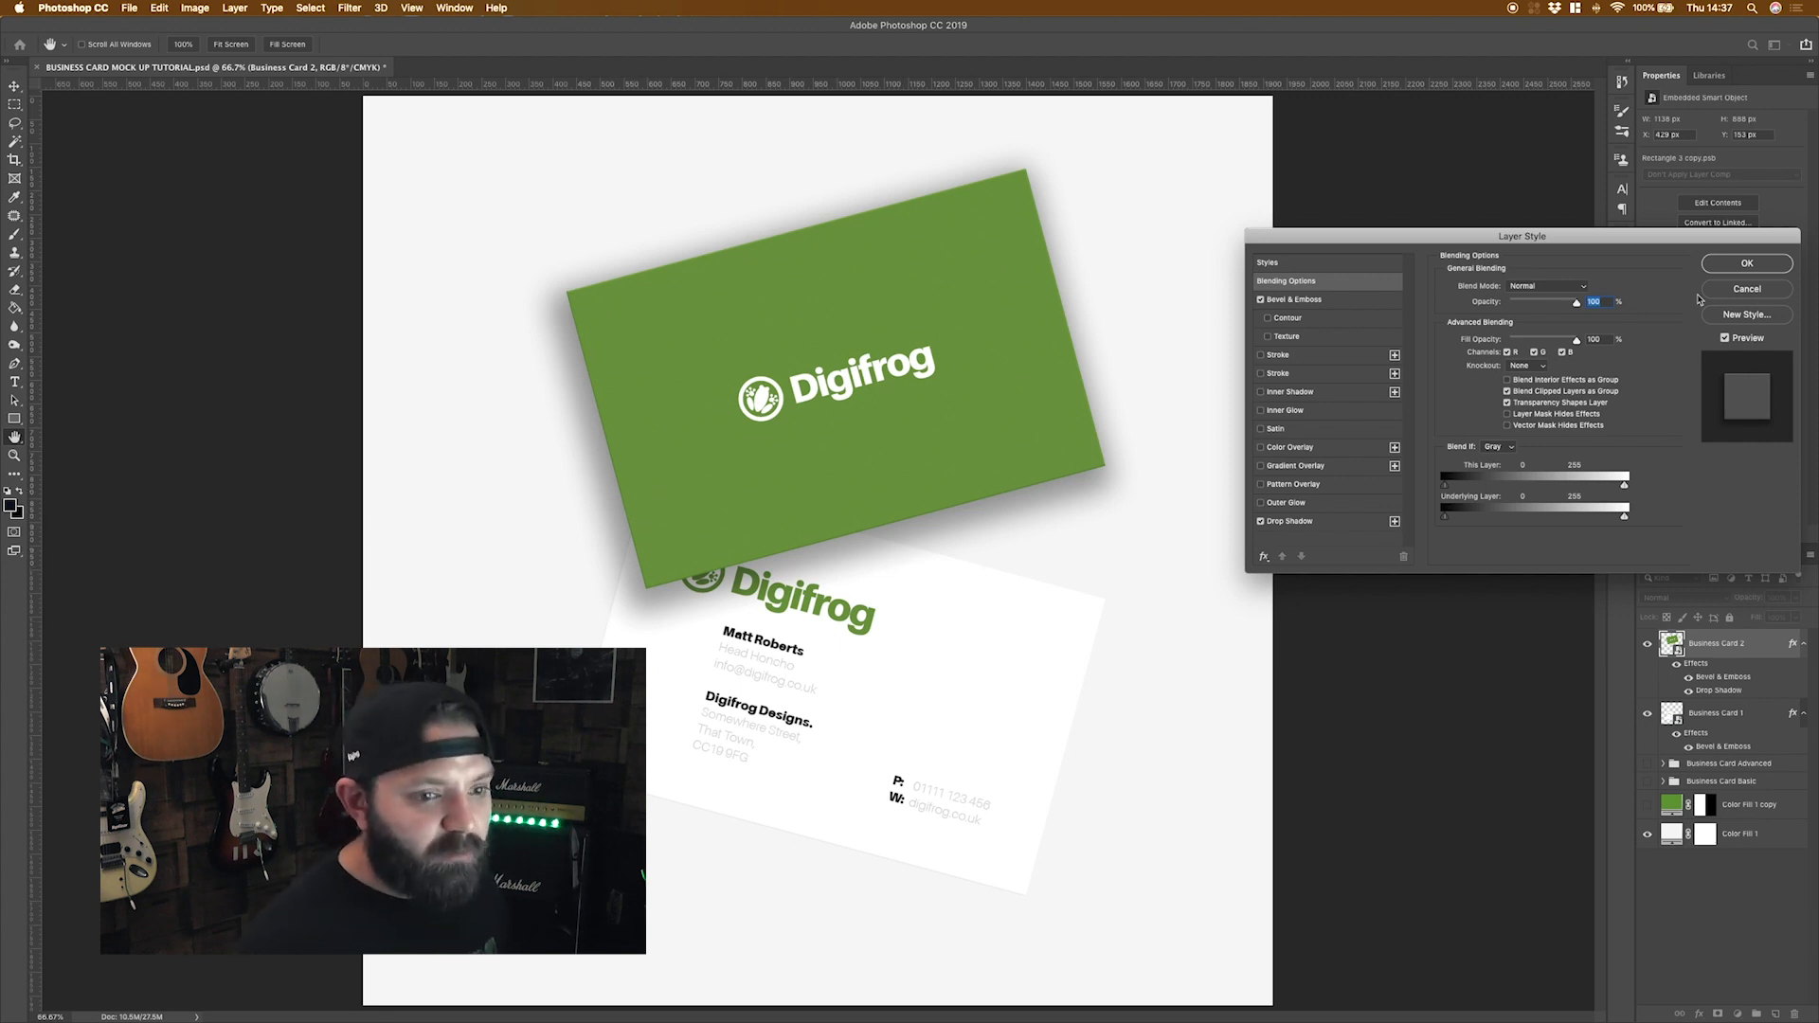
left_click(1260, 521)
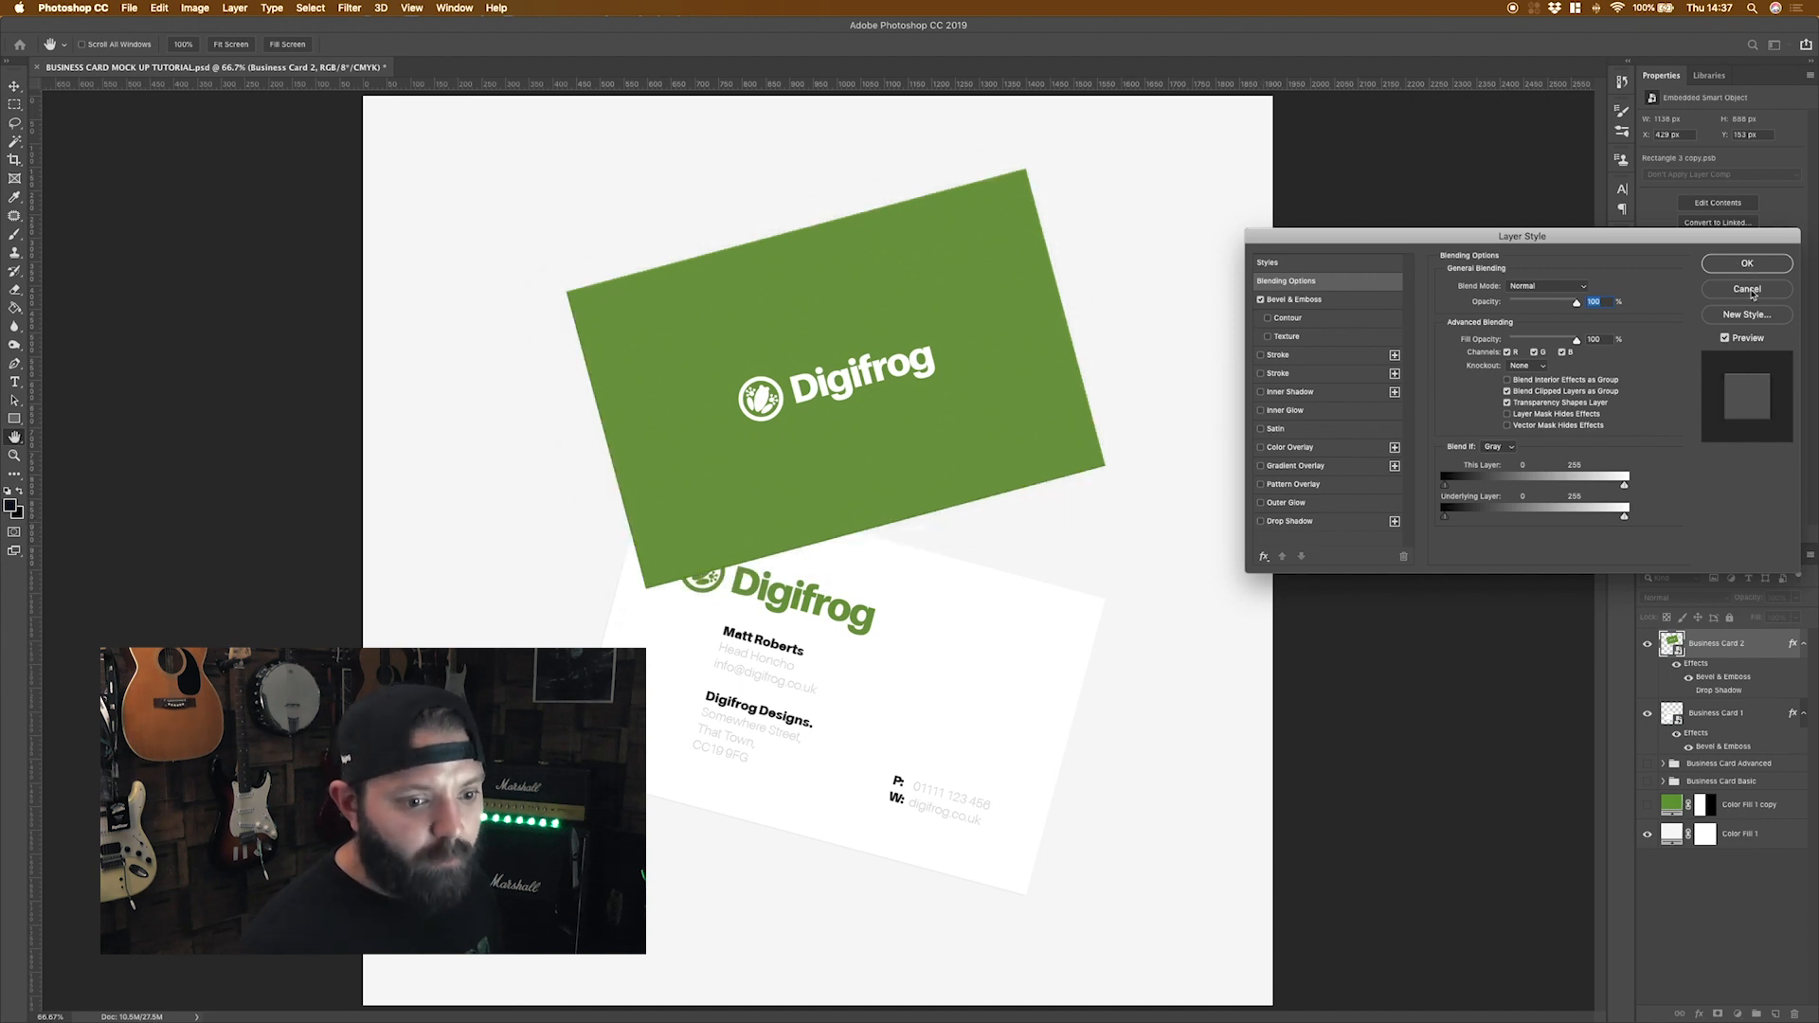
left_click(1748, 289)
Duplicate the green Business Card 2 layer.
right_click(1727, 645)
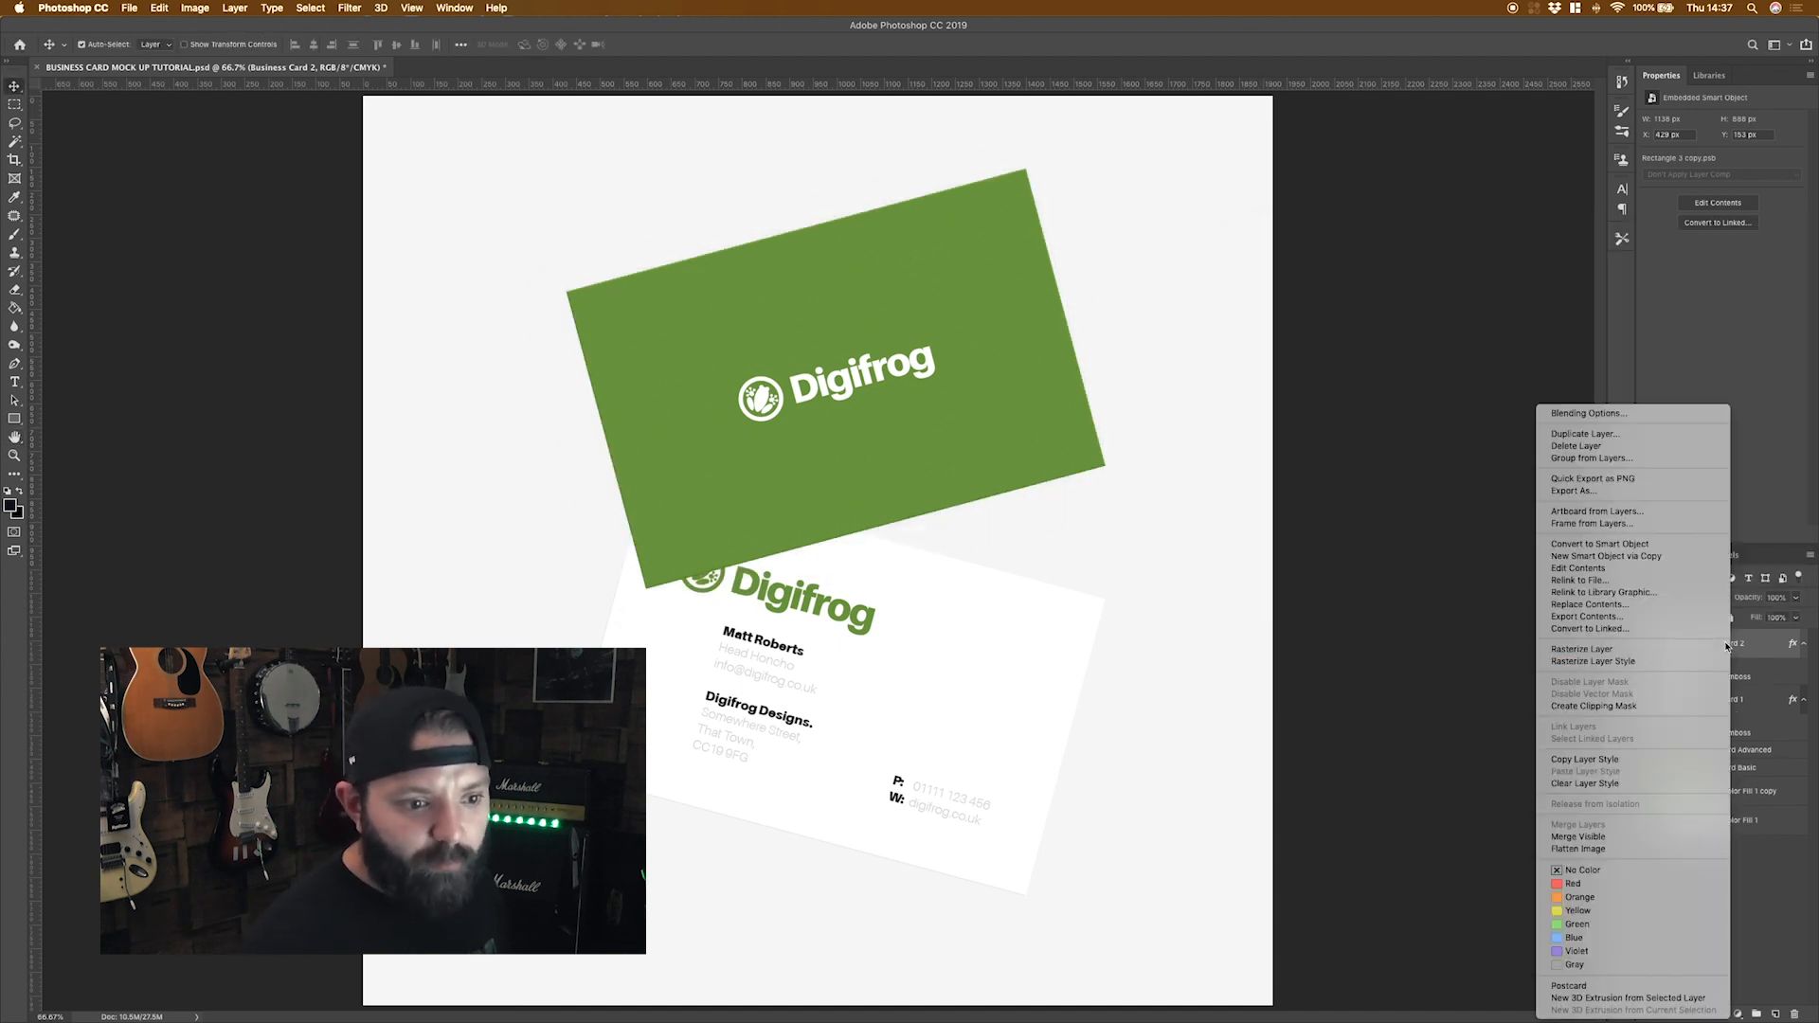
left_click(1646, 433)
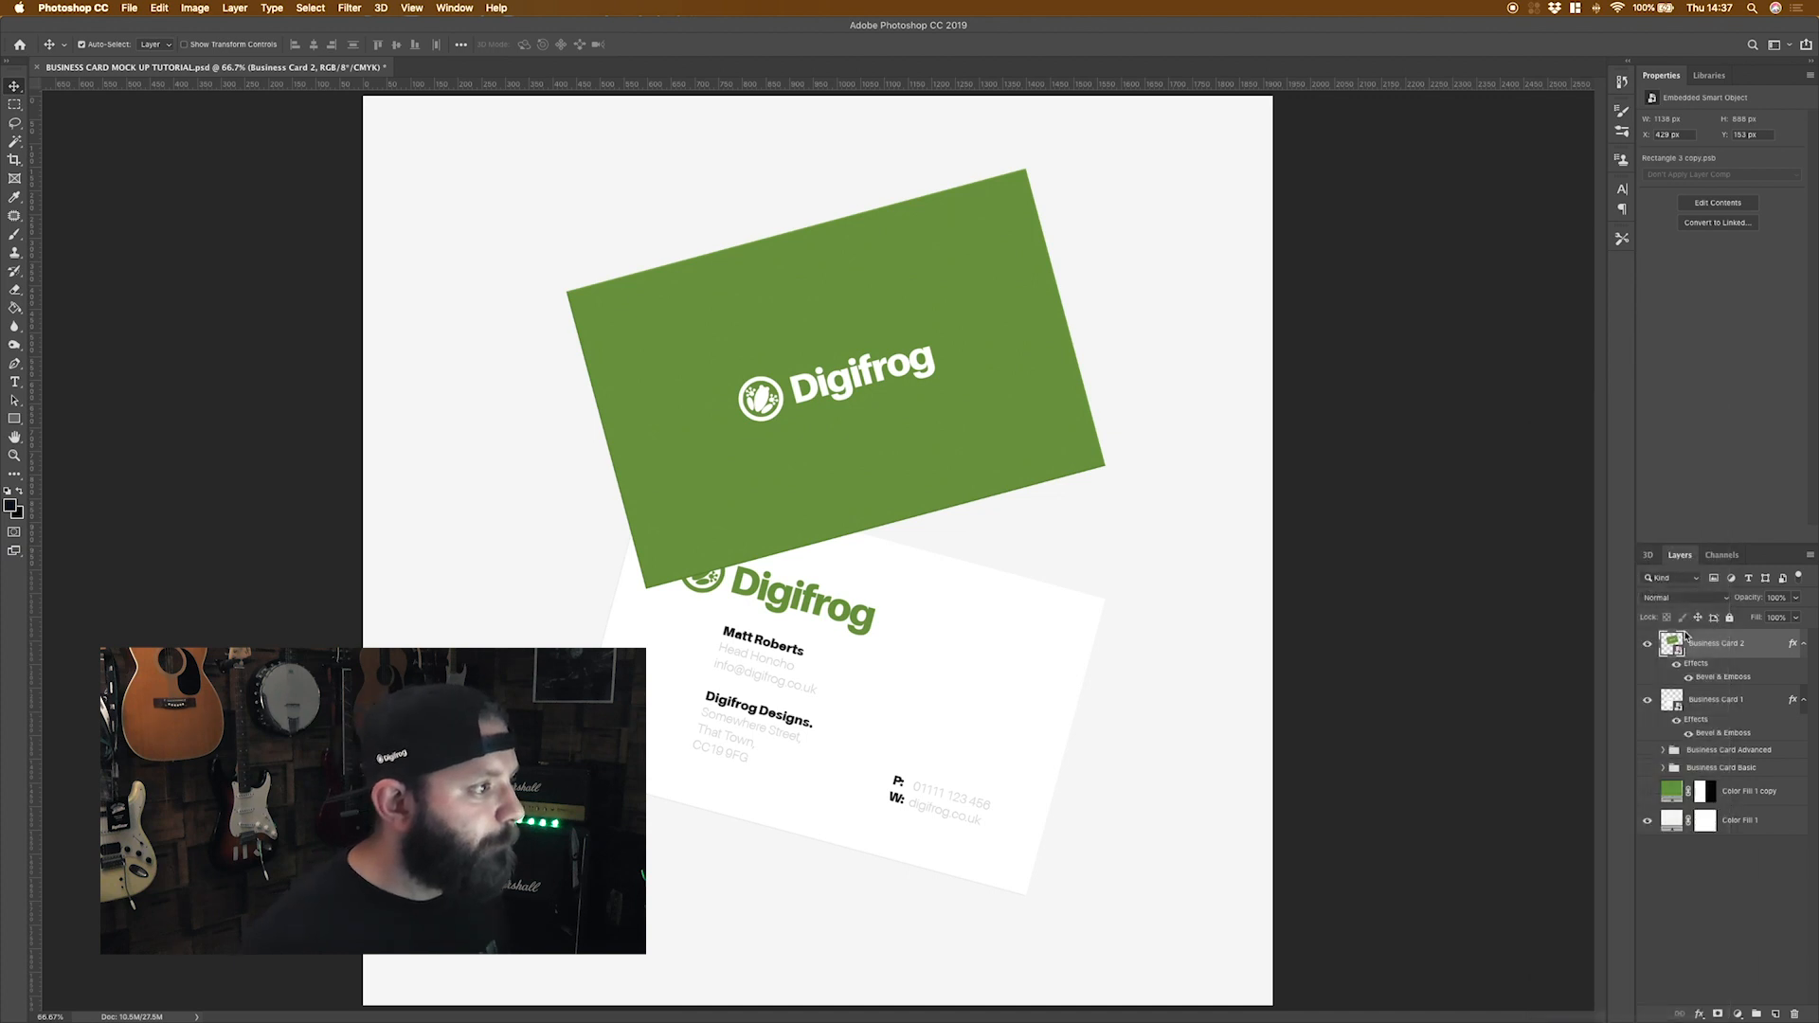
left_click(641, 247)
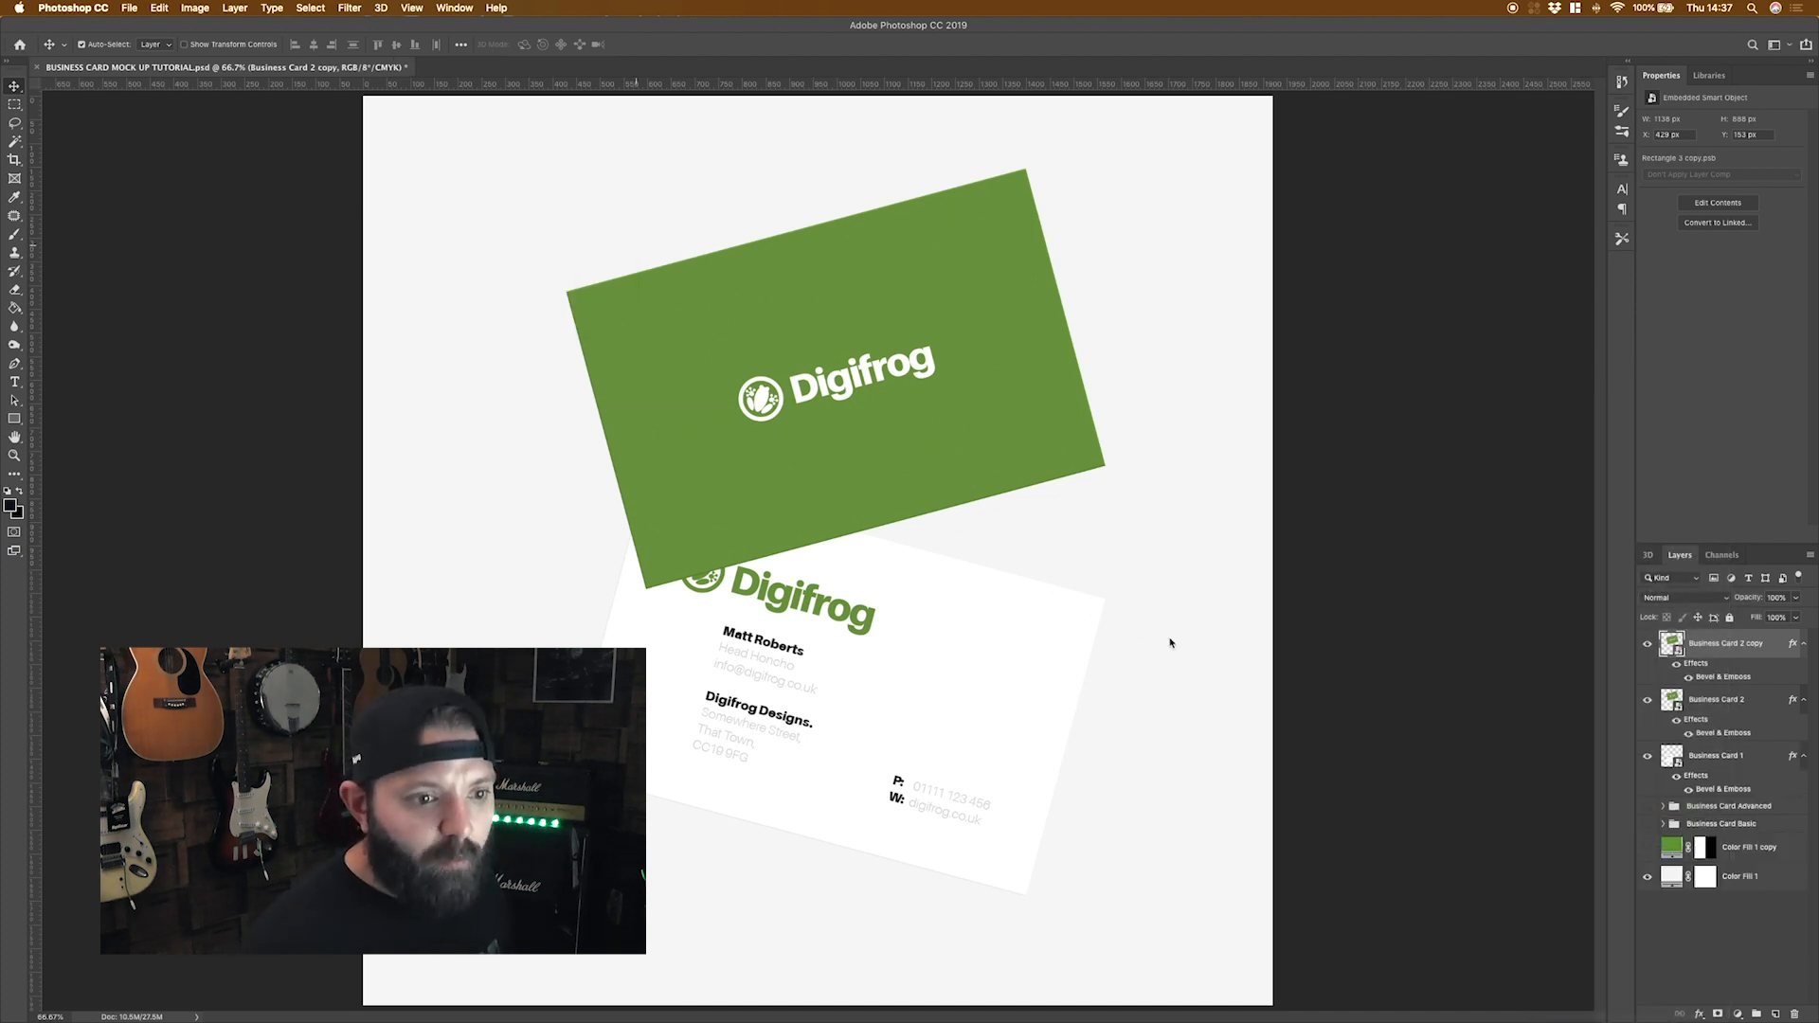
Apply a black Color Overlay at 100% opacity to the Business Card 2 copy layer.
right_click(1734, 644)
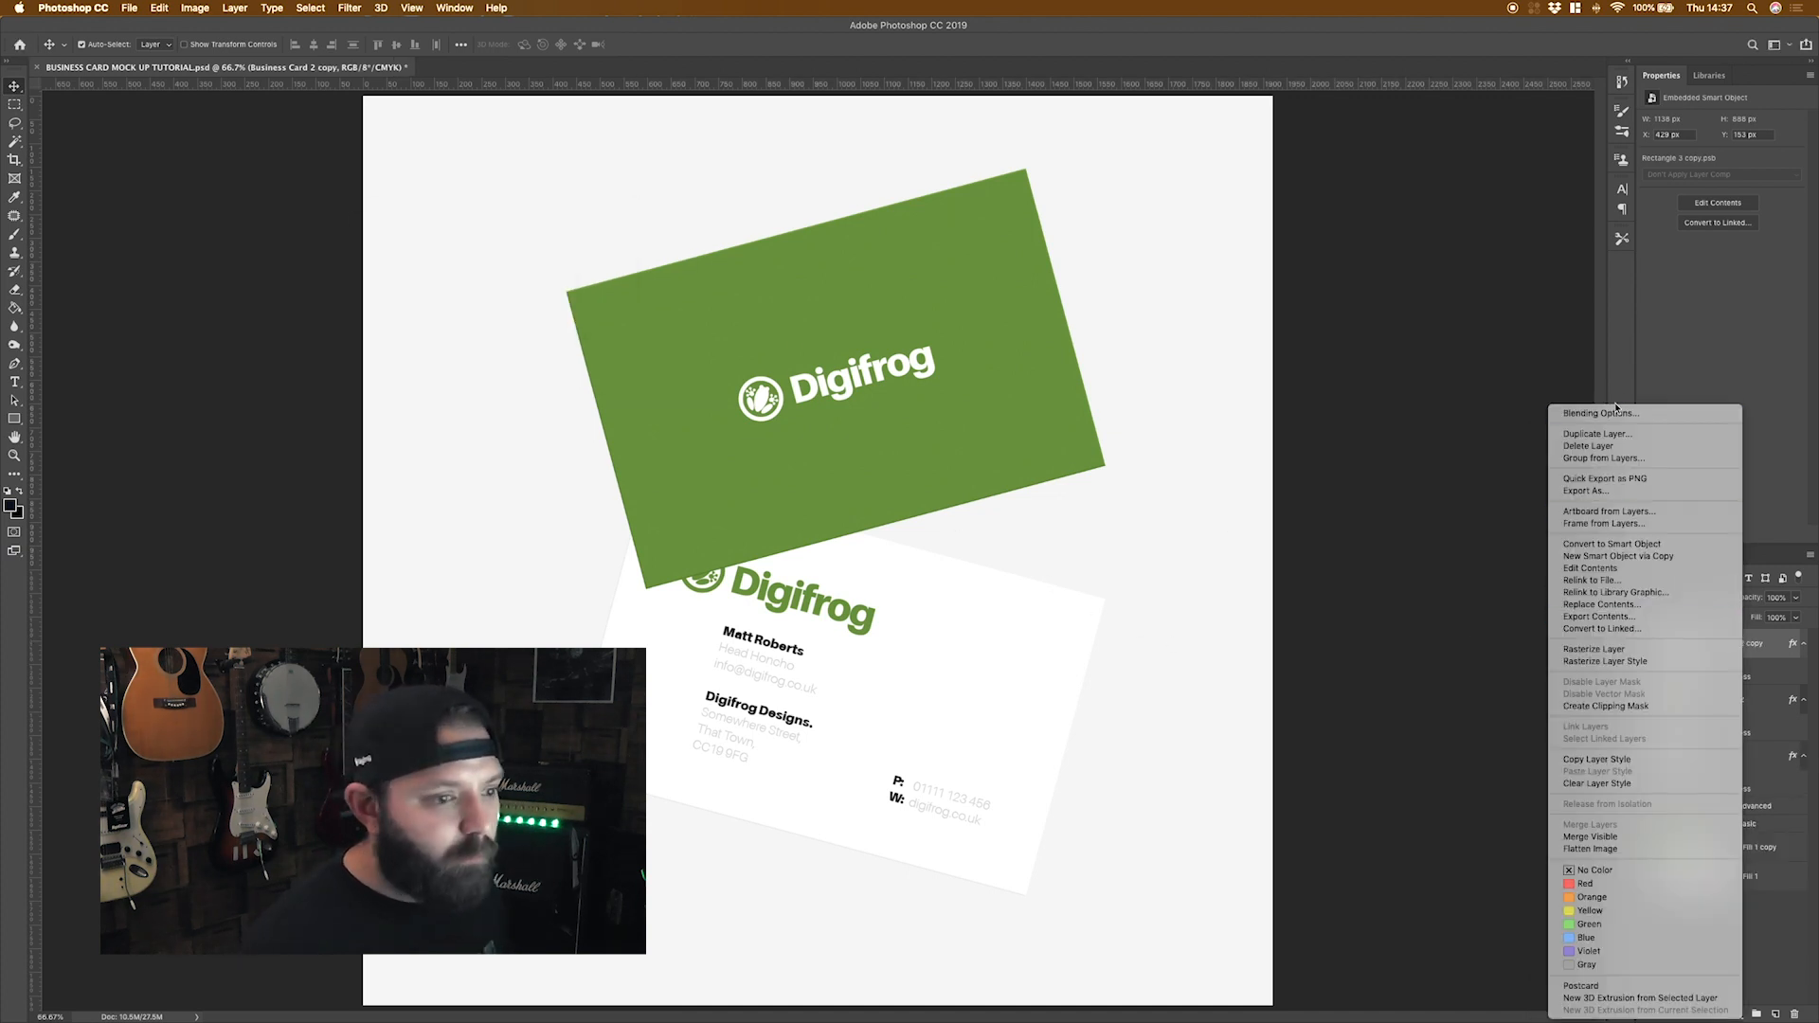
left_click(1613, 414)
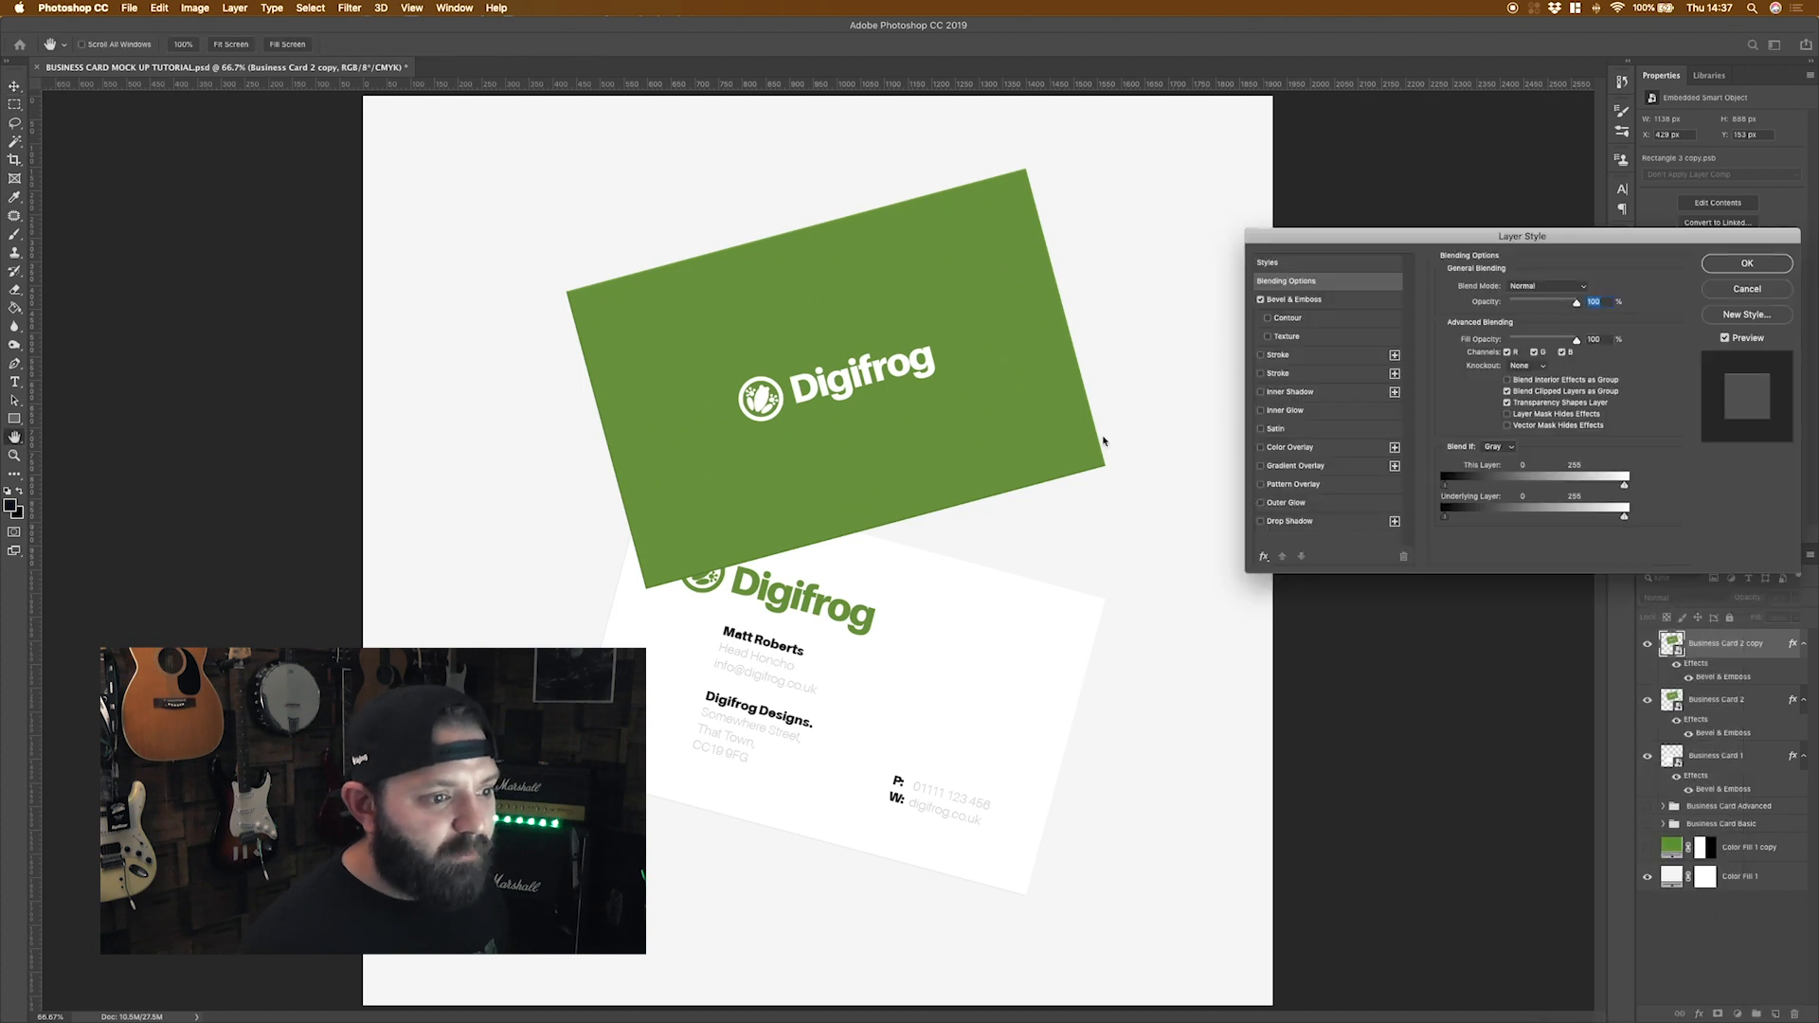
left_click(1286, 449)
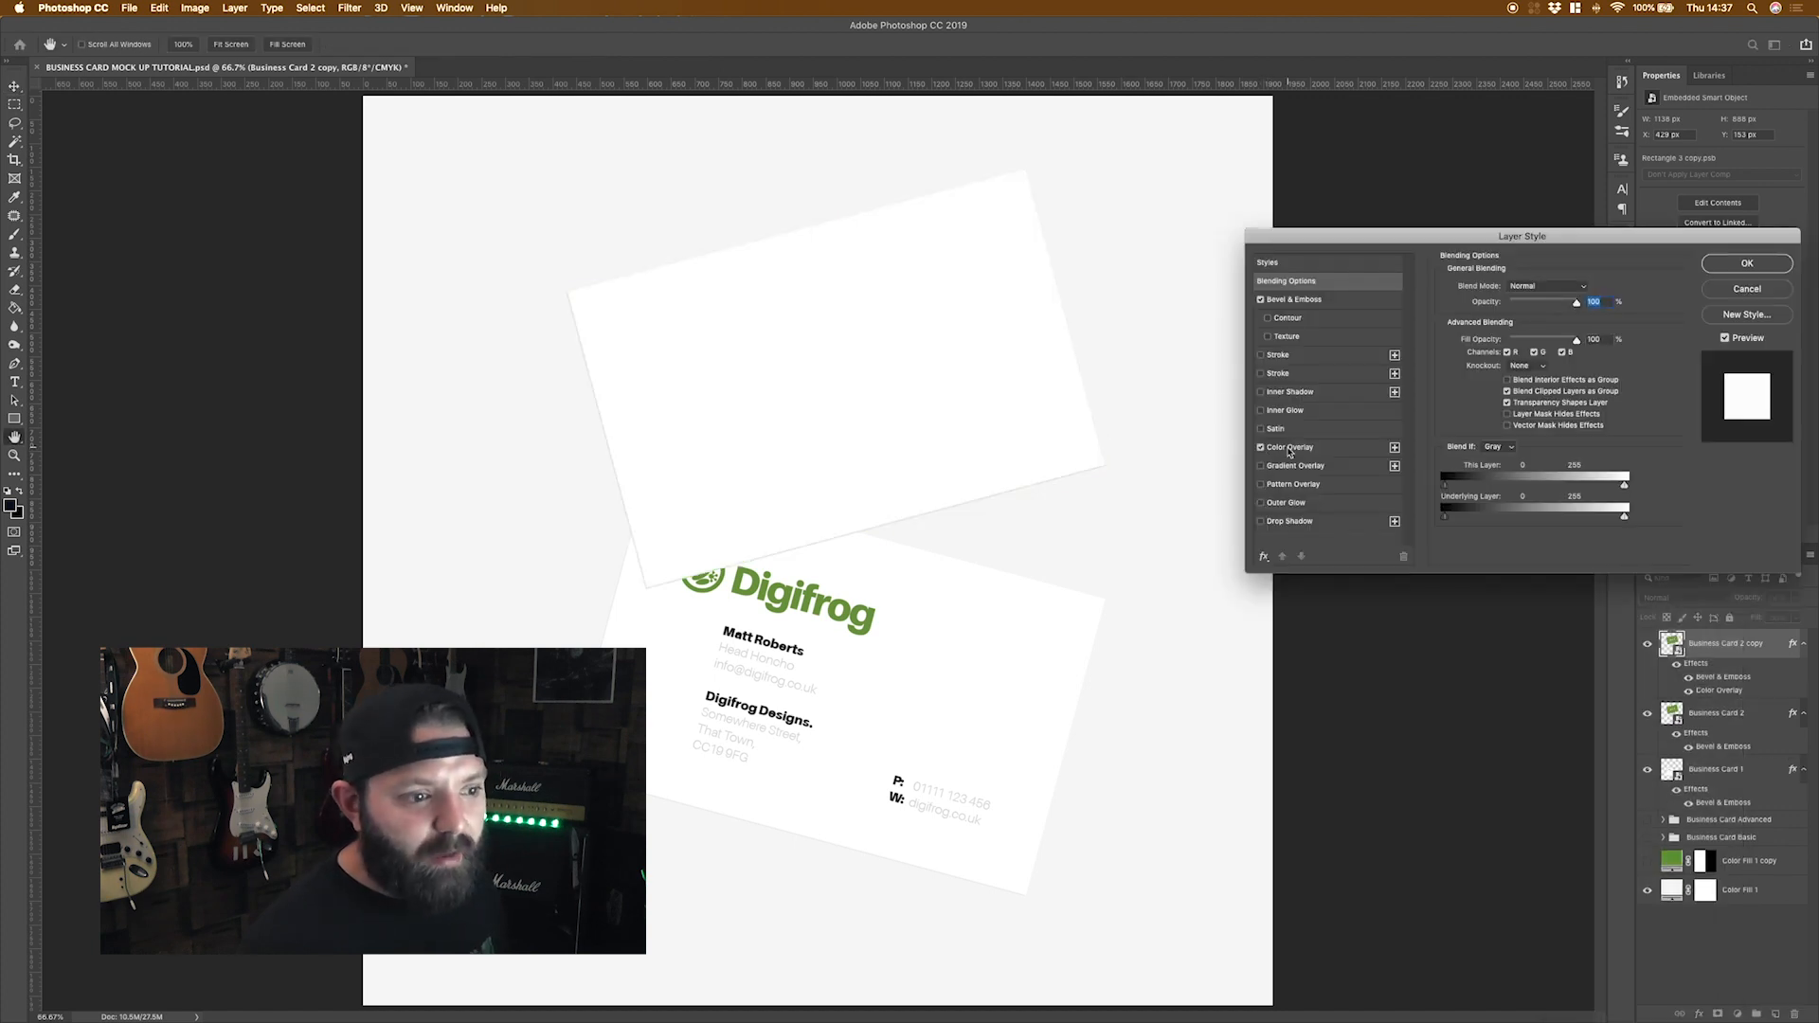
left_click(1289, 447)
left_click(1585, 288)
left_click_drag(1218, 564, 1177, 601)
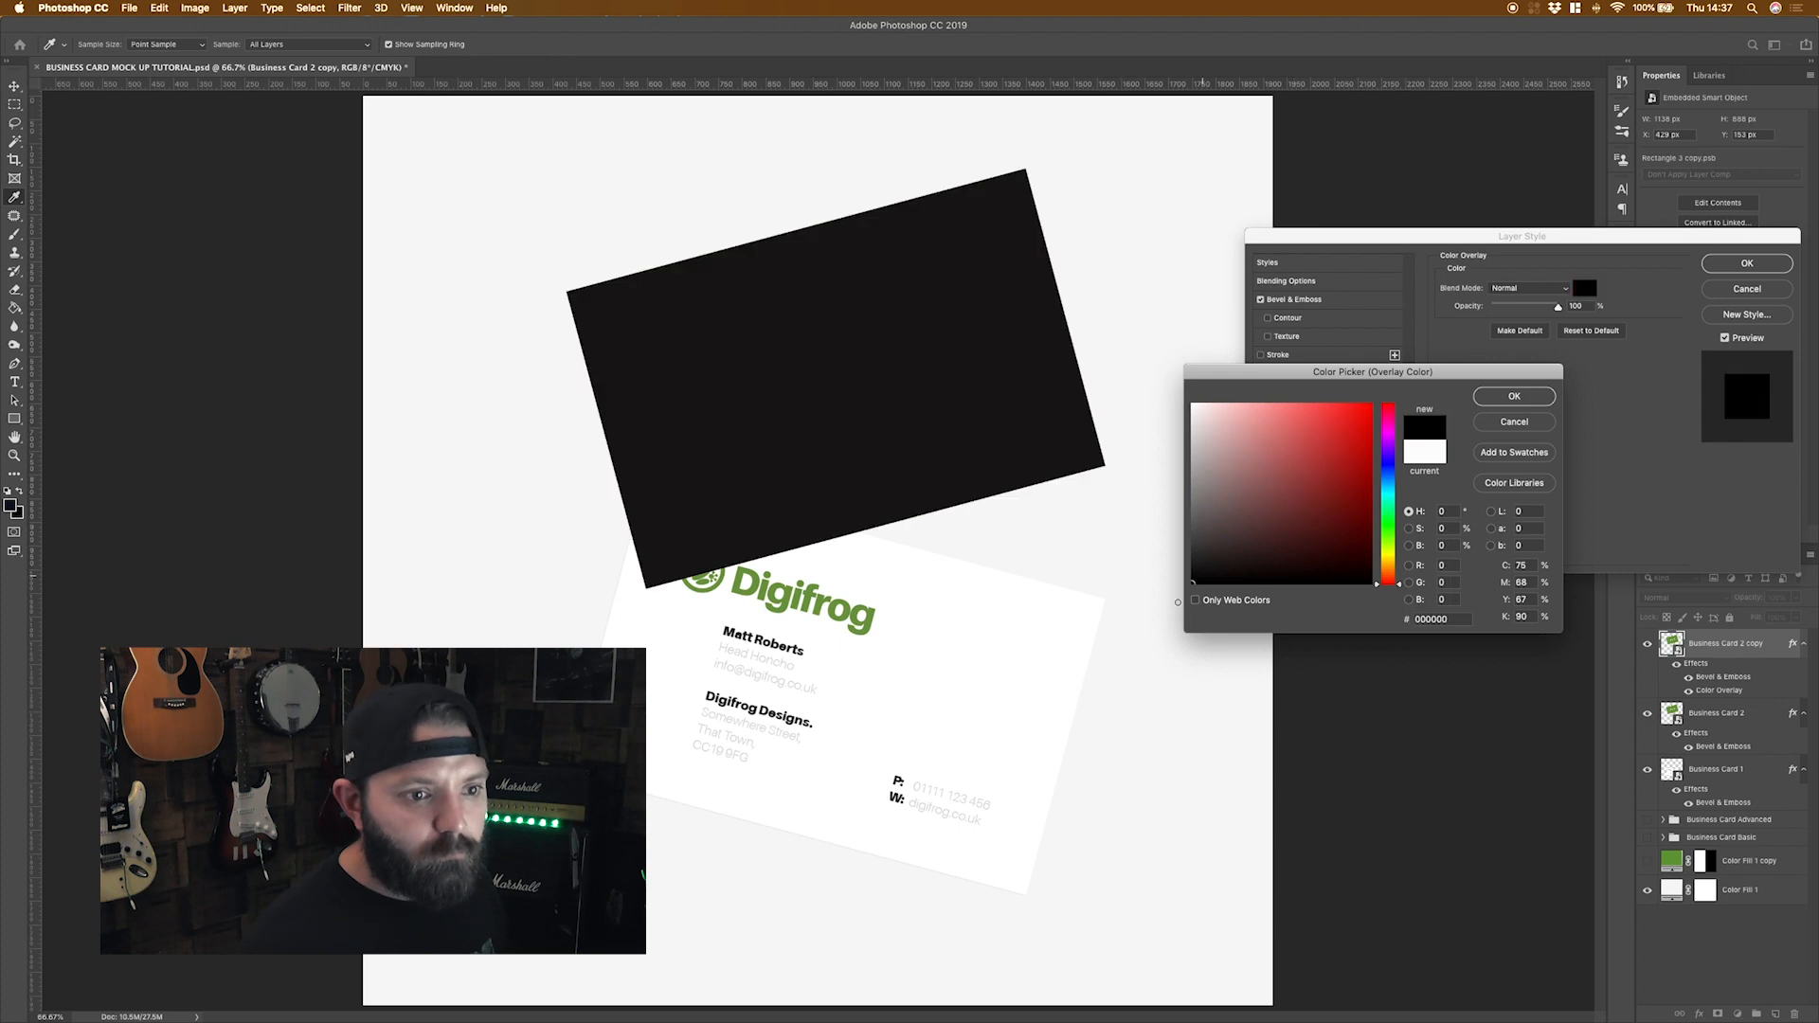
left_click(1514, 396)
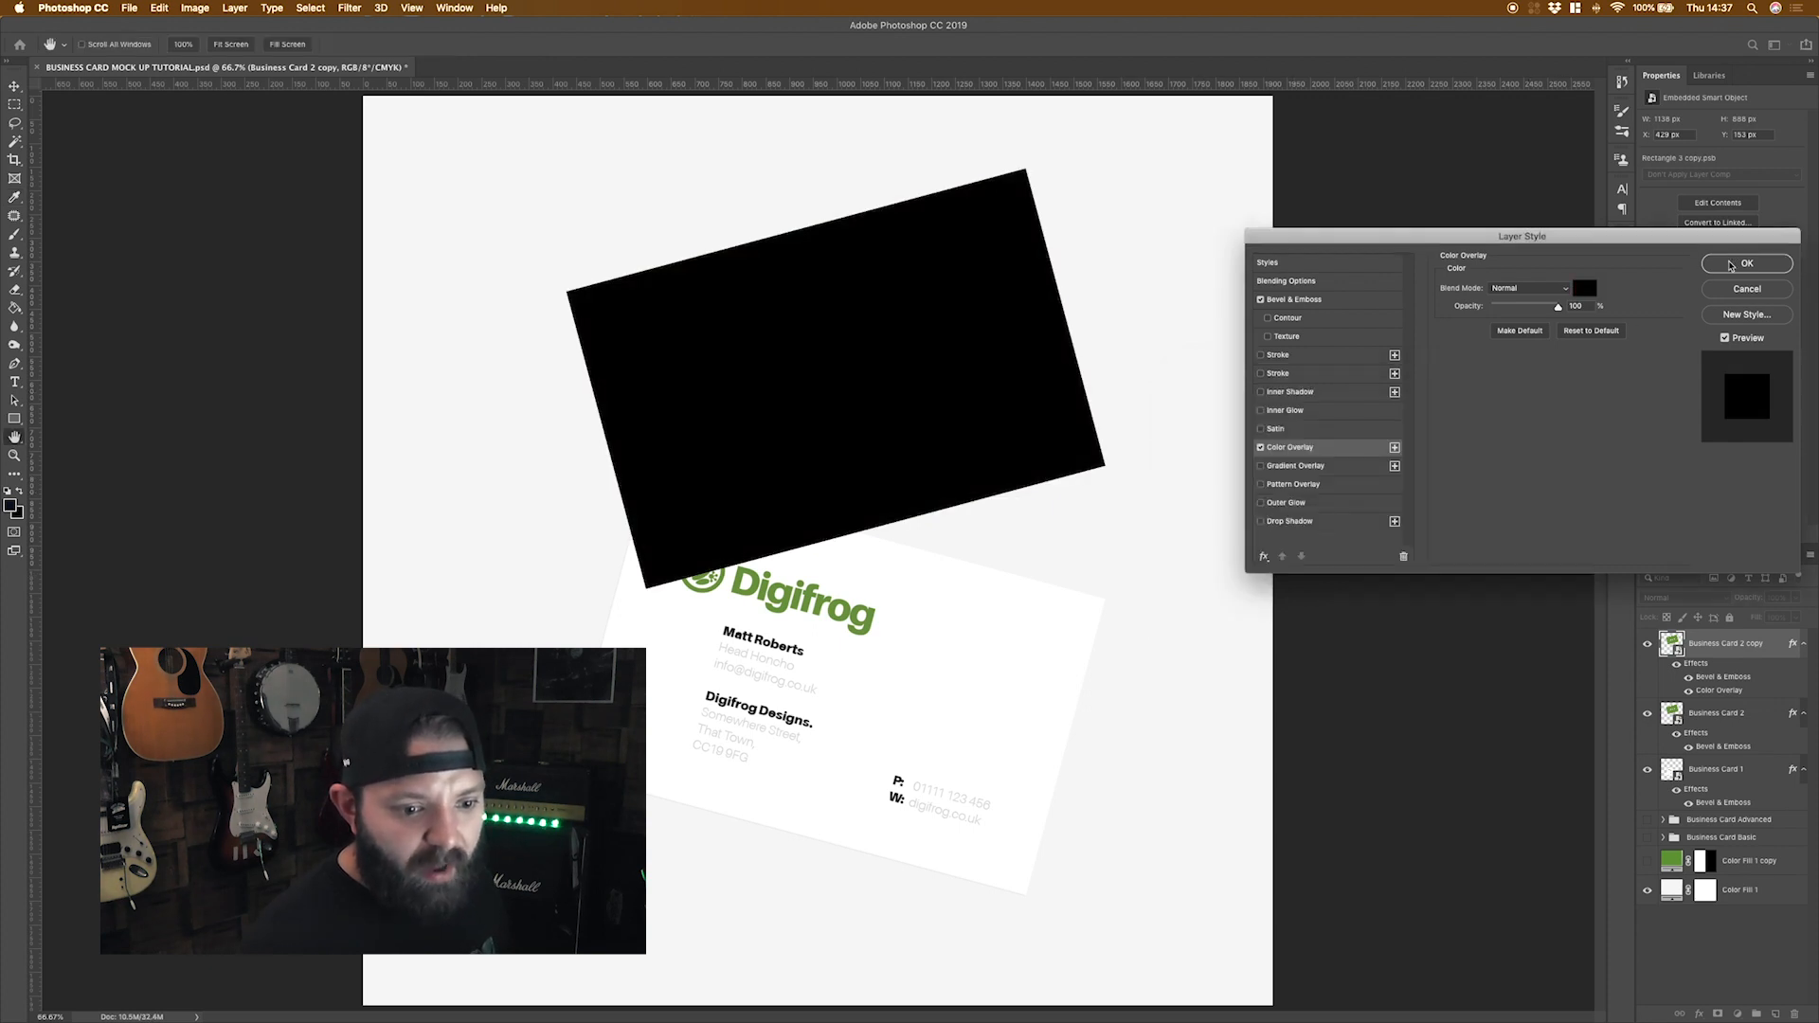
left_click(1730, 265)
Rasterize the layer style of Business Card 2 copy and place the layer directly beneath Business Card 2.
right_click(1734, 650)
left_click(1745, 647)
right_click(1749, 646)
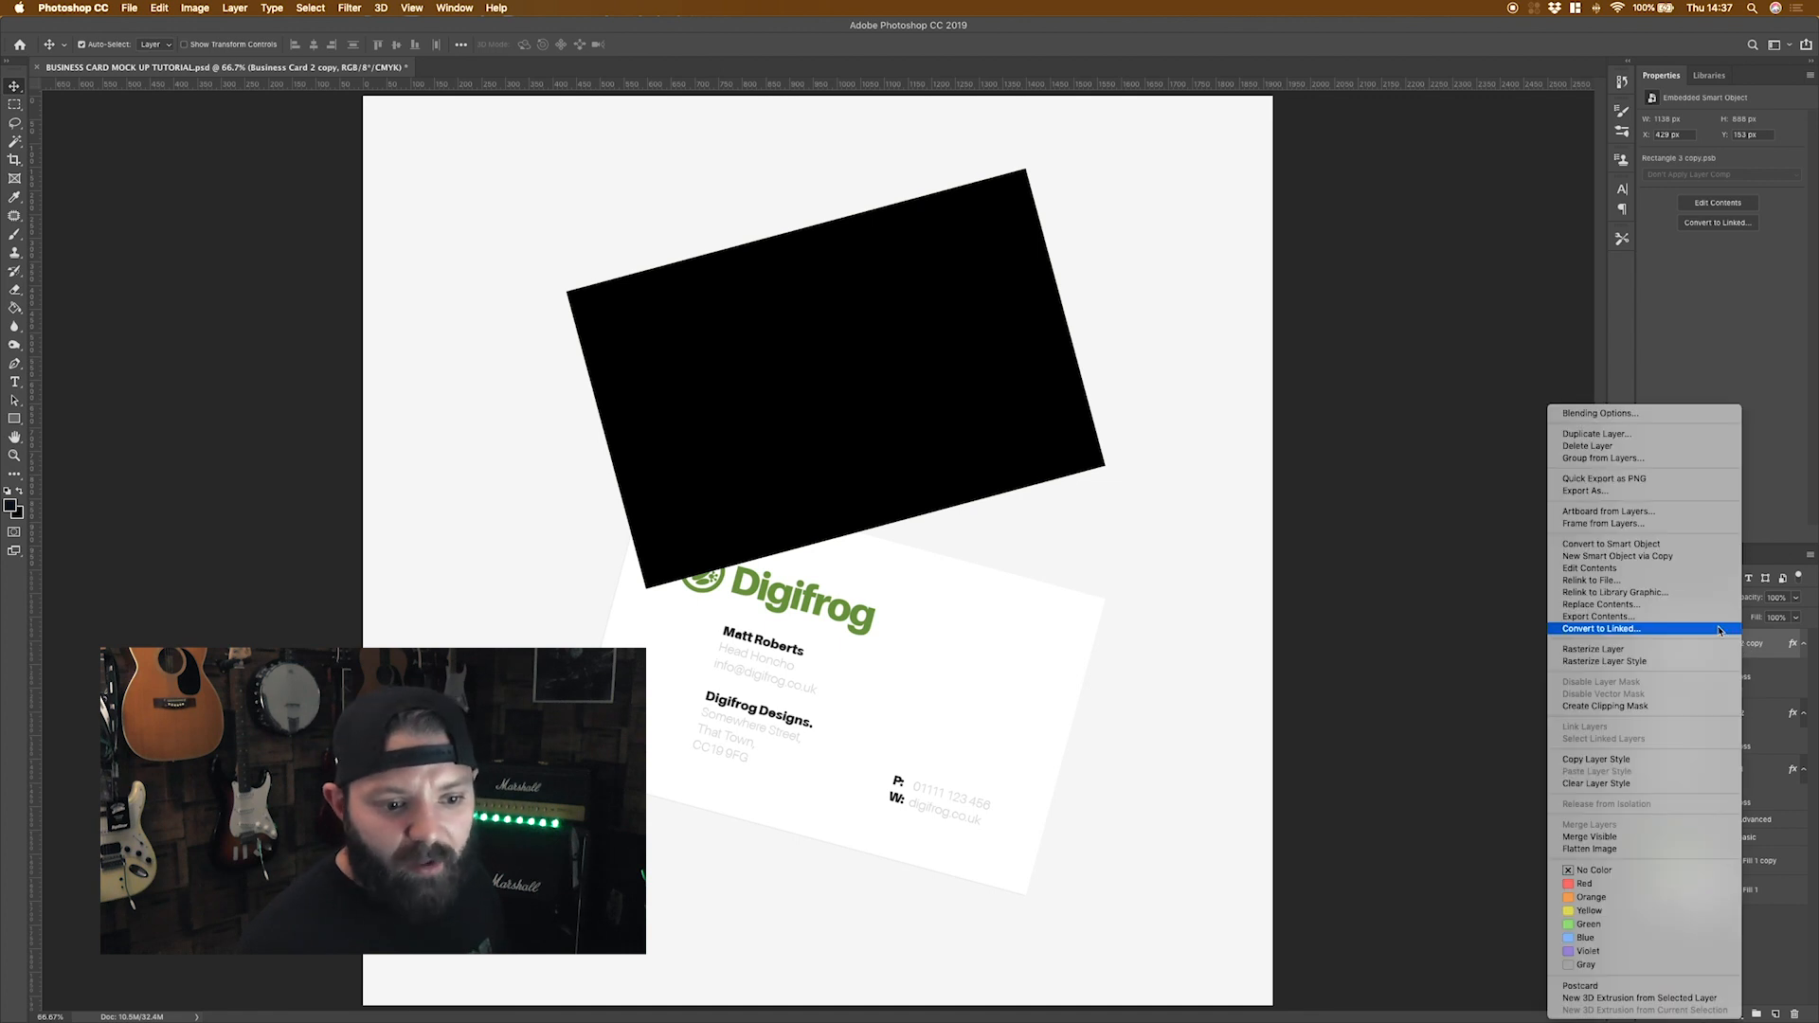
left_click(1707, 650)
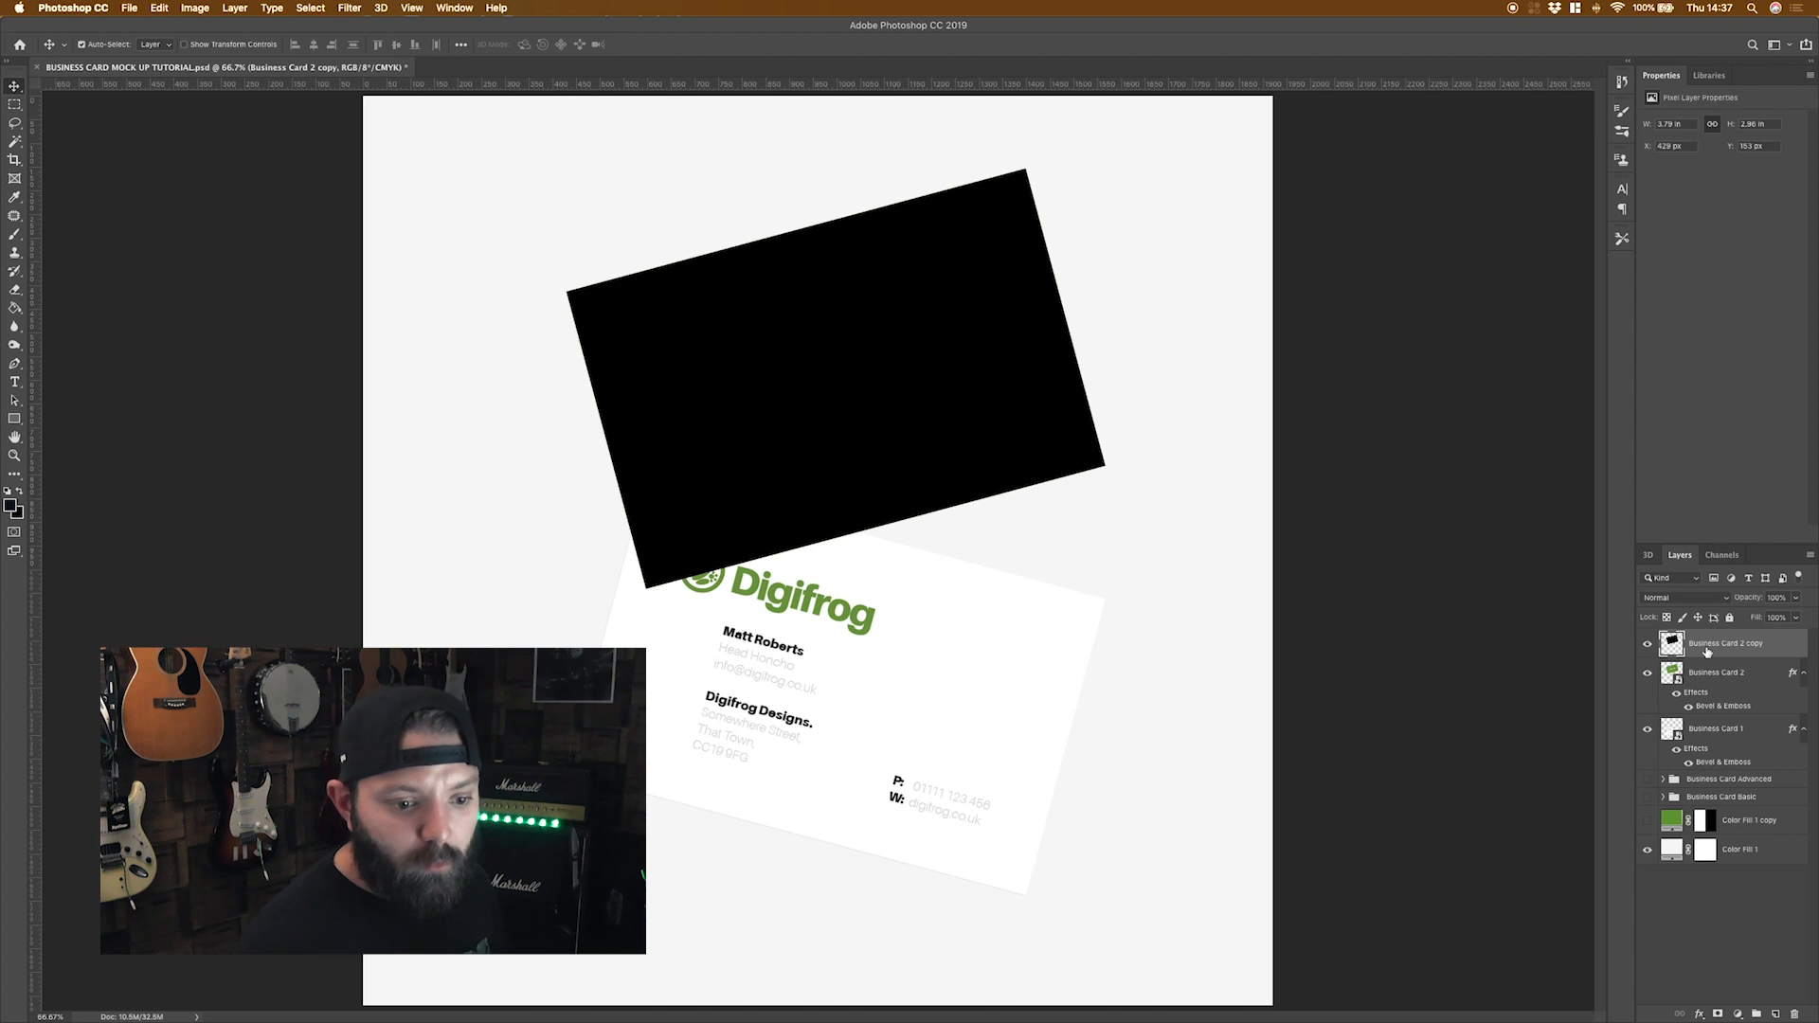
left_click_drag(1707, 652, 1705, 716)
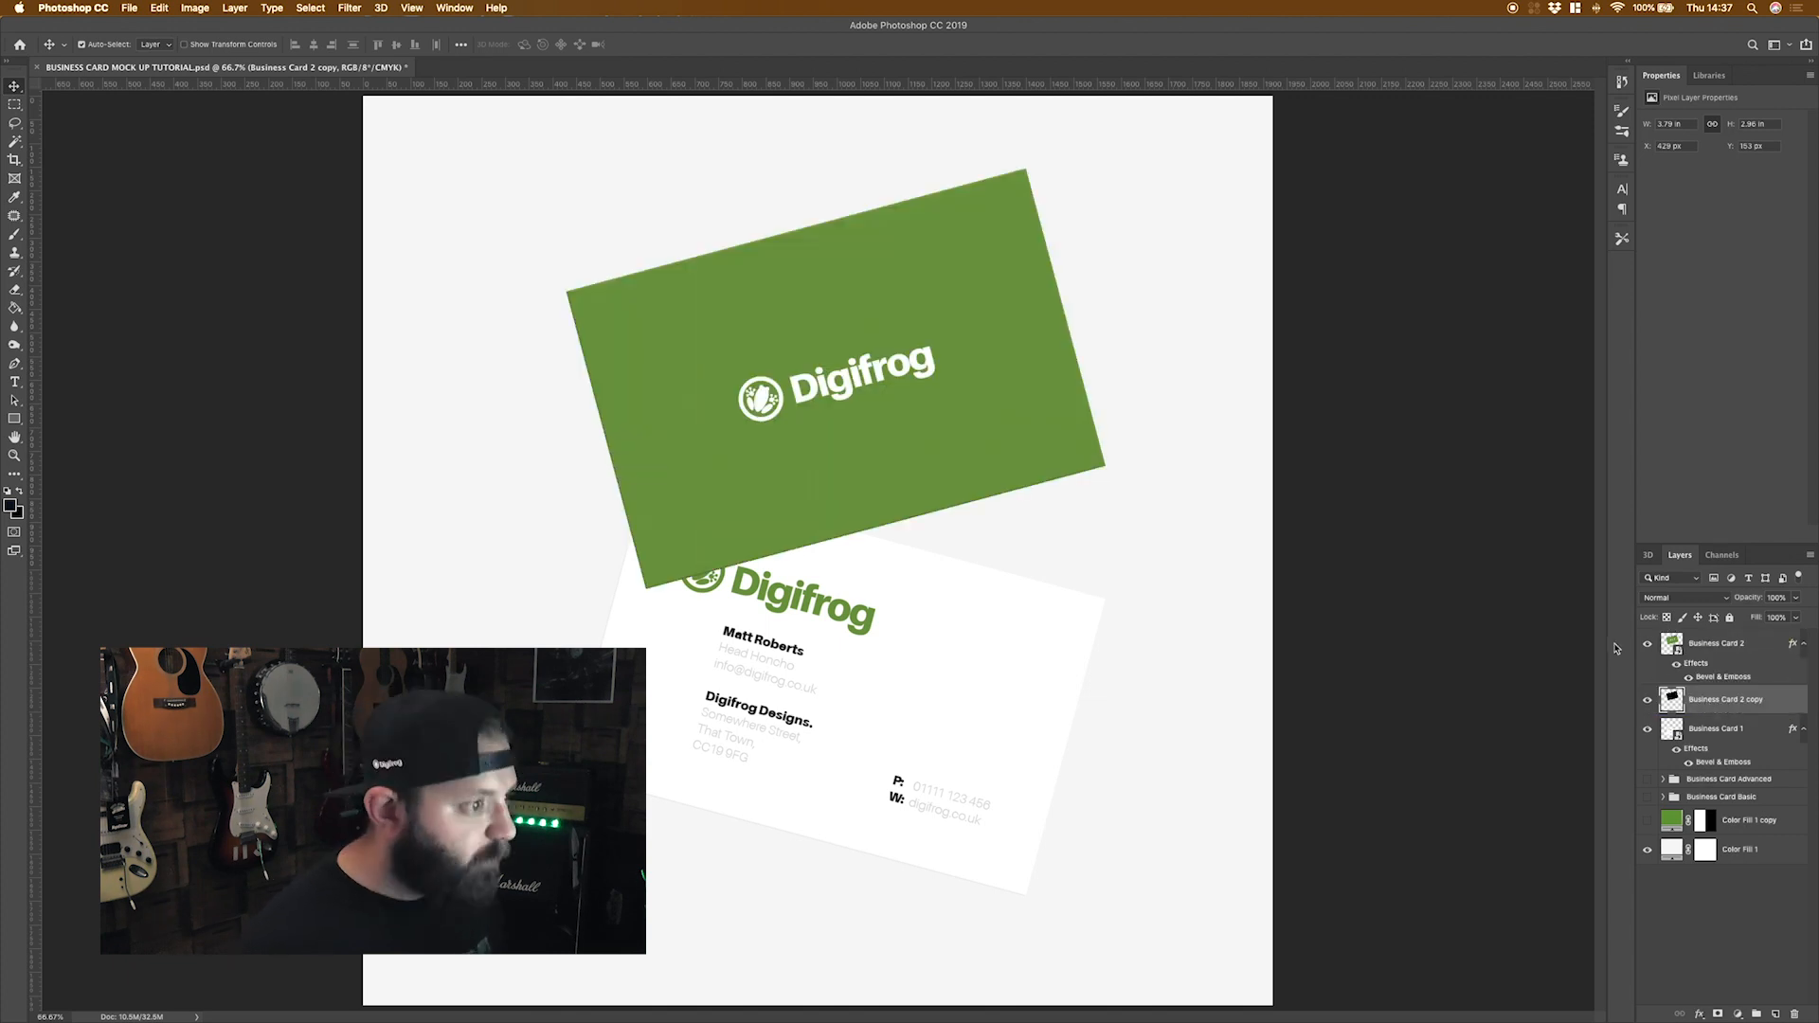
Offset the black card copy down and to the left of the green card and apply a 64.8-pixel Gaussian Blur.
left_click_drag(993, 400, 965, 456)
key("Return")
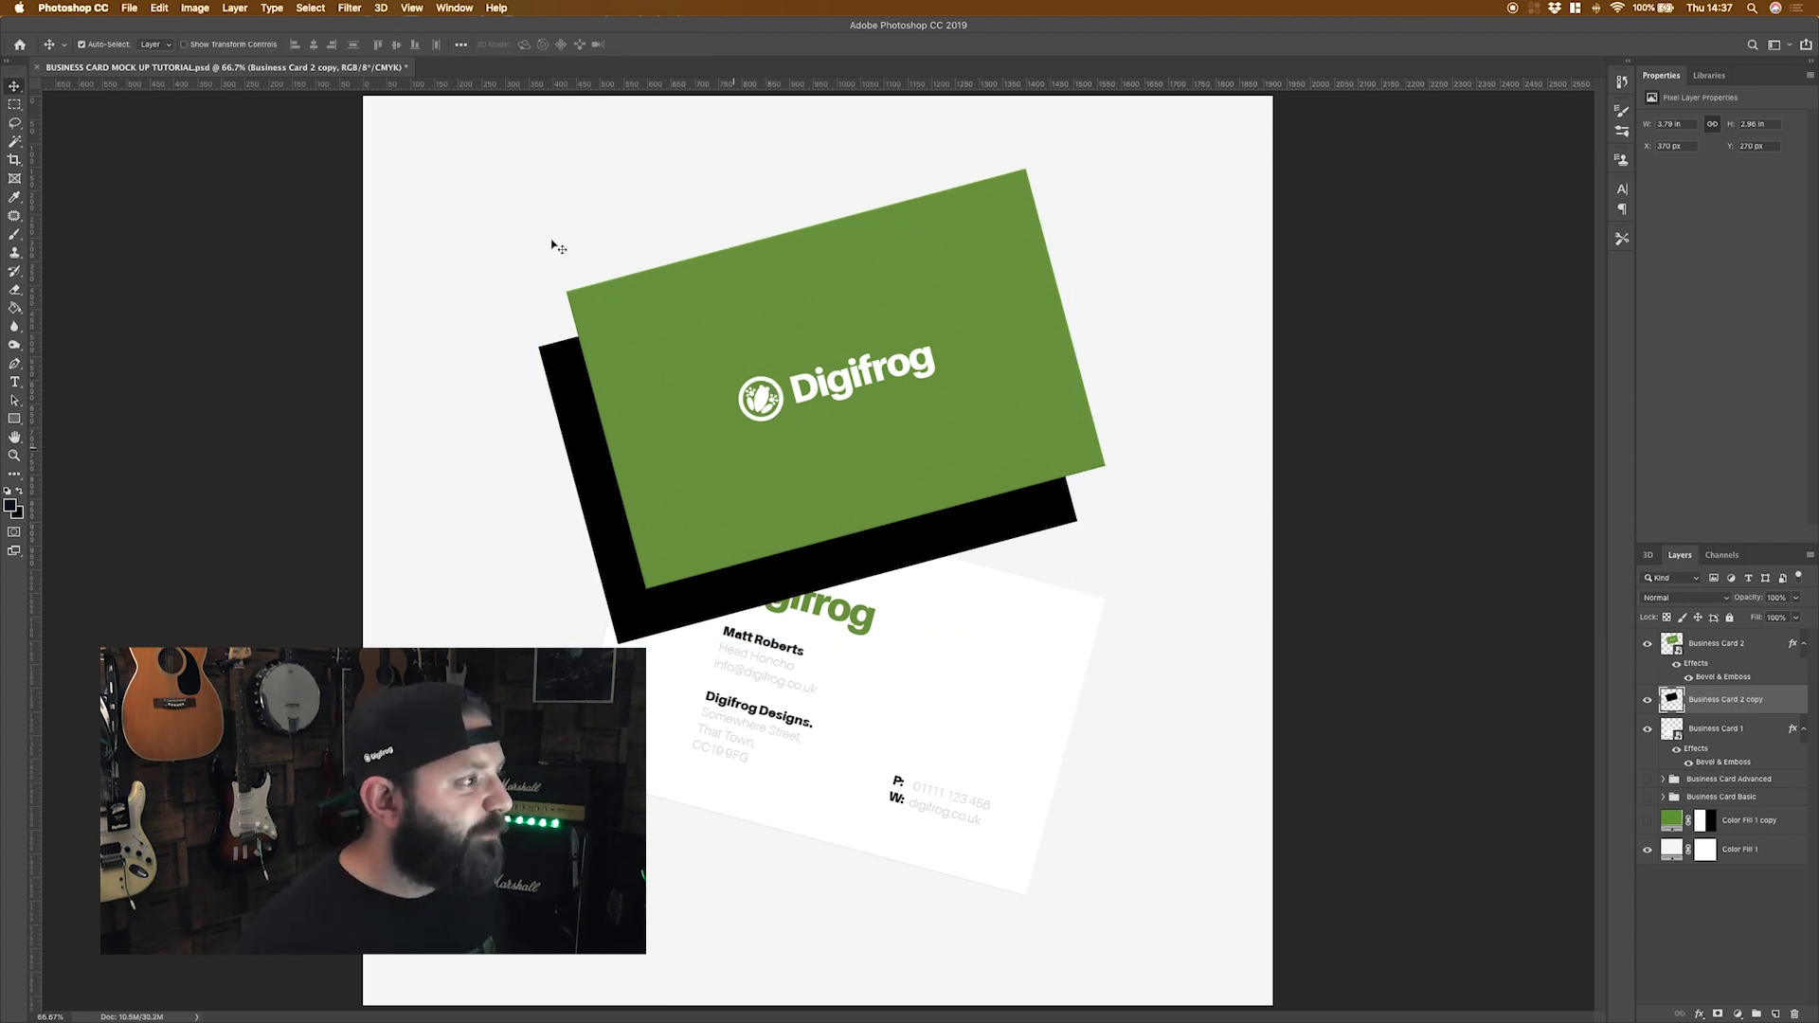
left_click(349, 7)
mouse_move(448, 181)
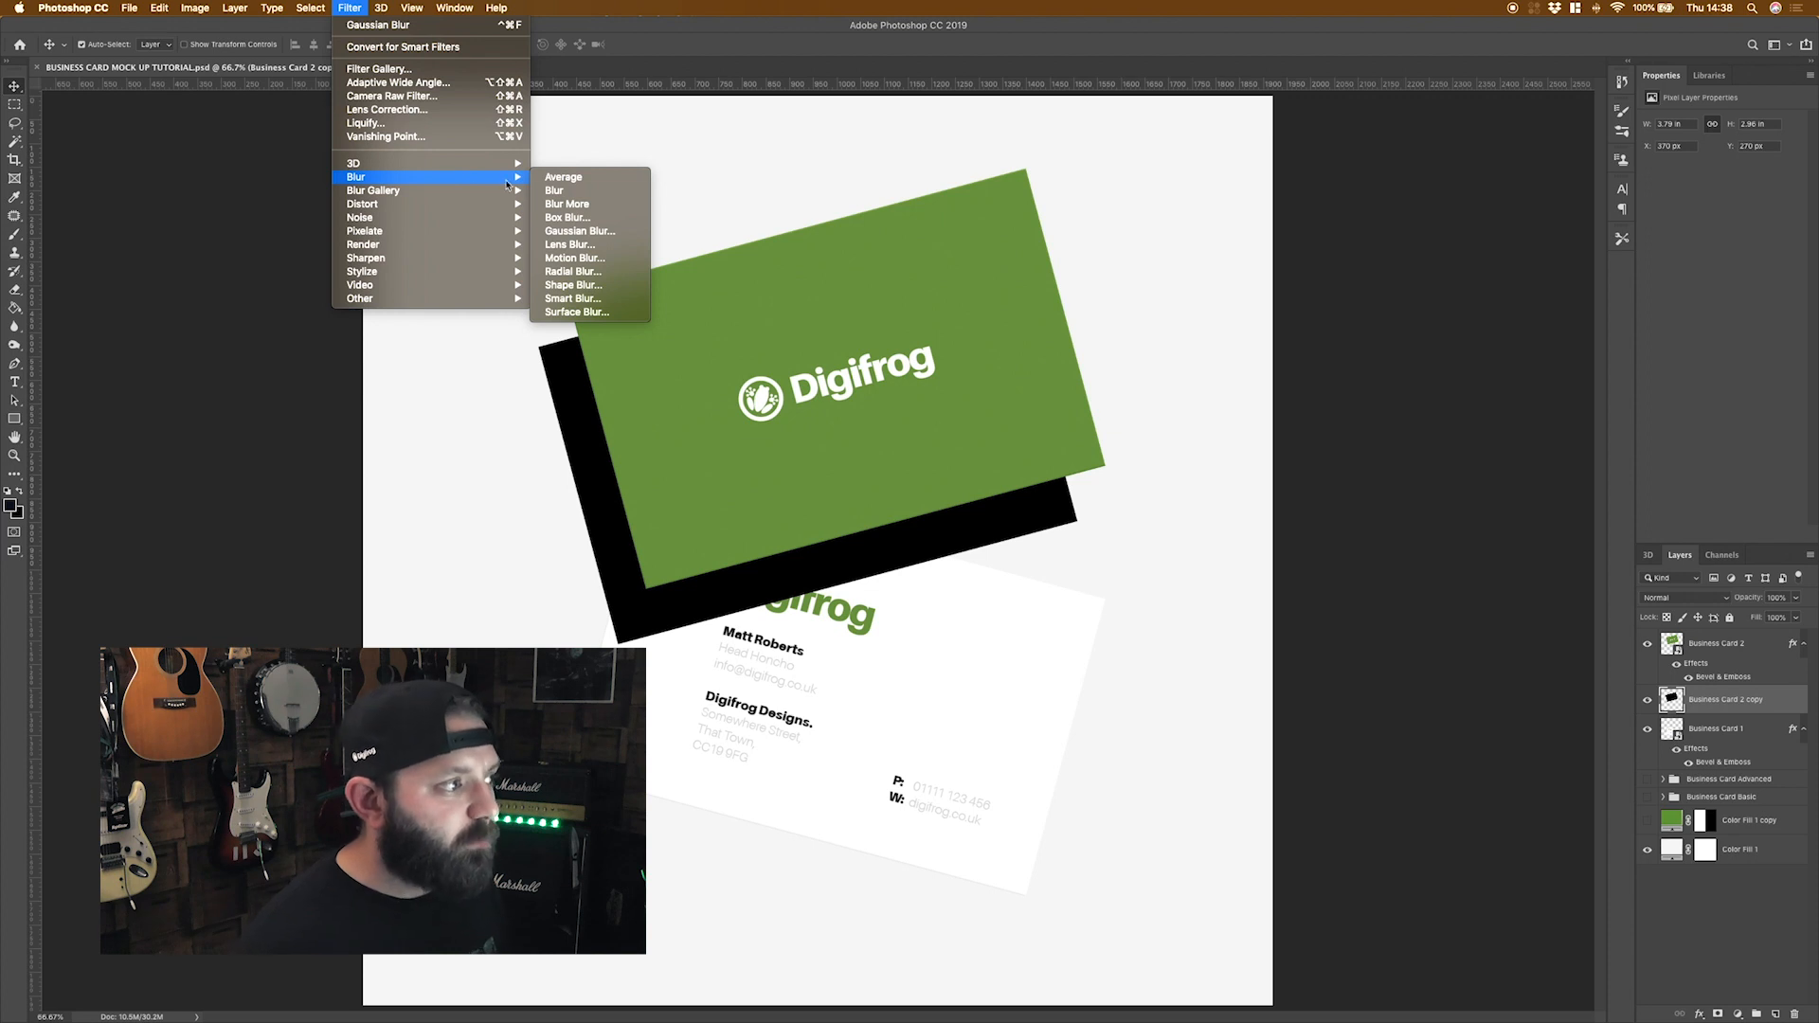
left_click(597, 231)
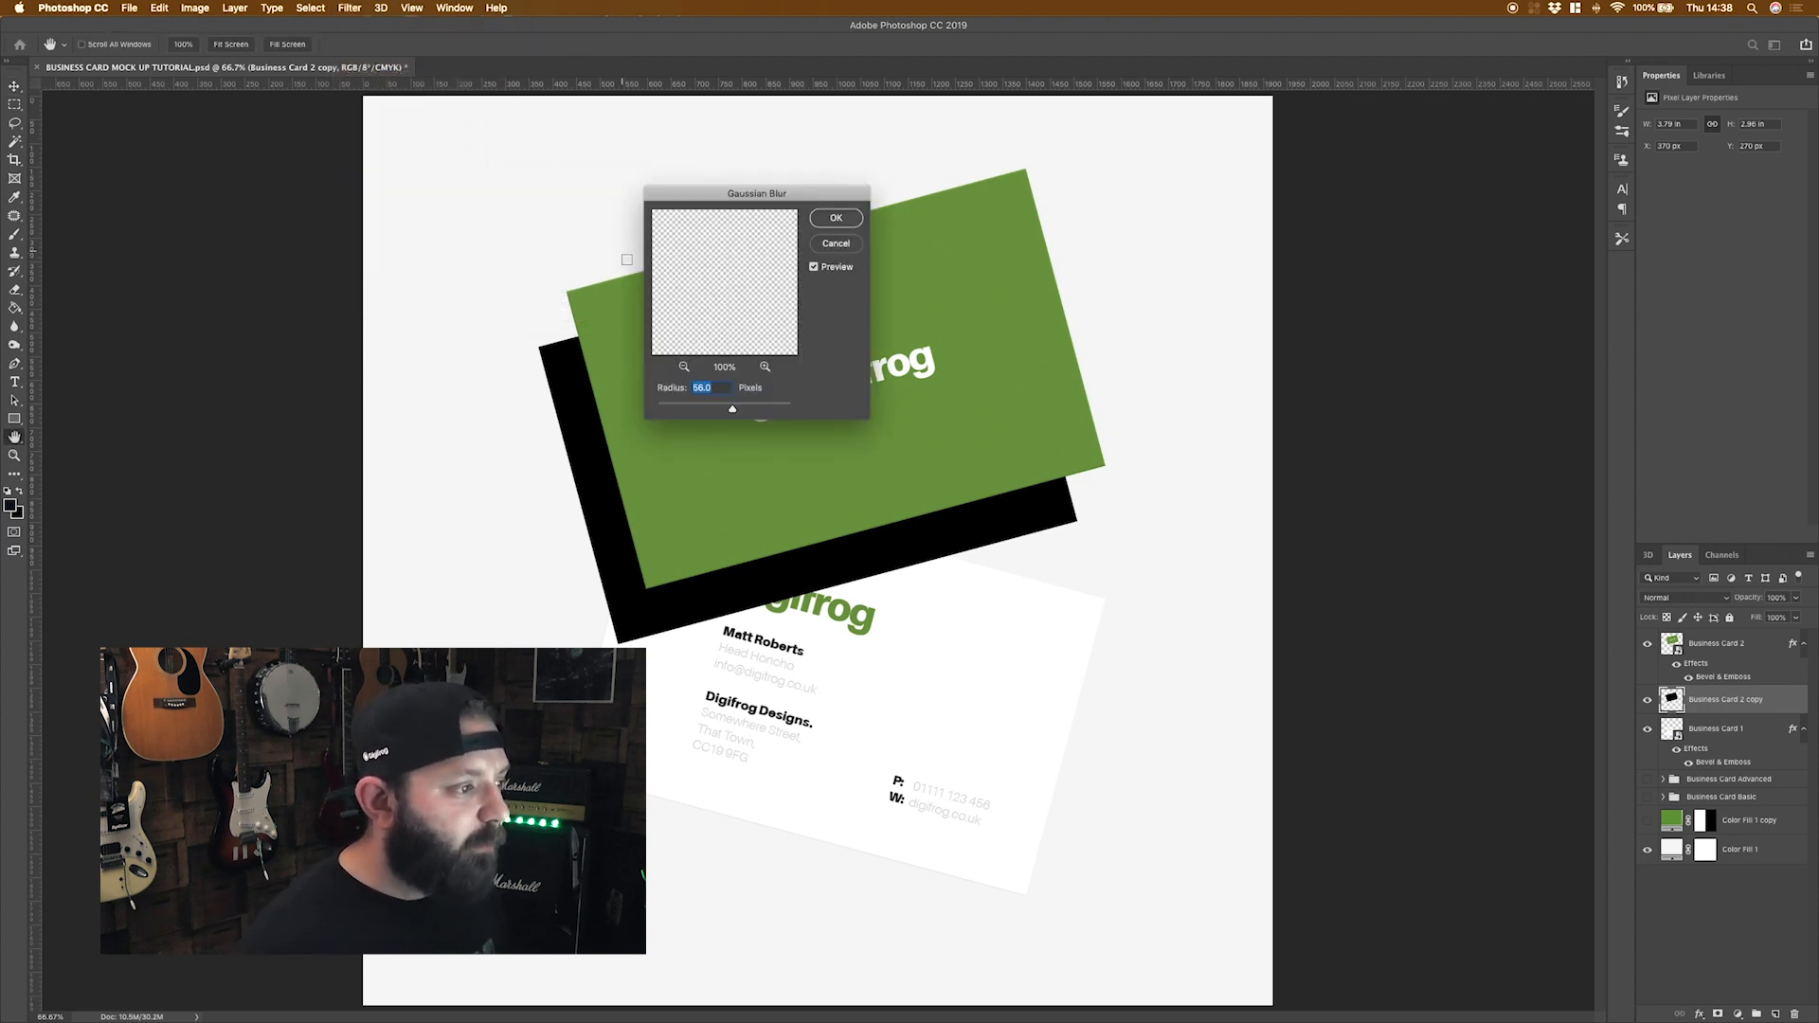
left_click_drag(732, 409, 736, 413)
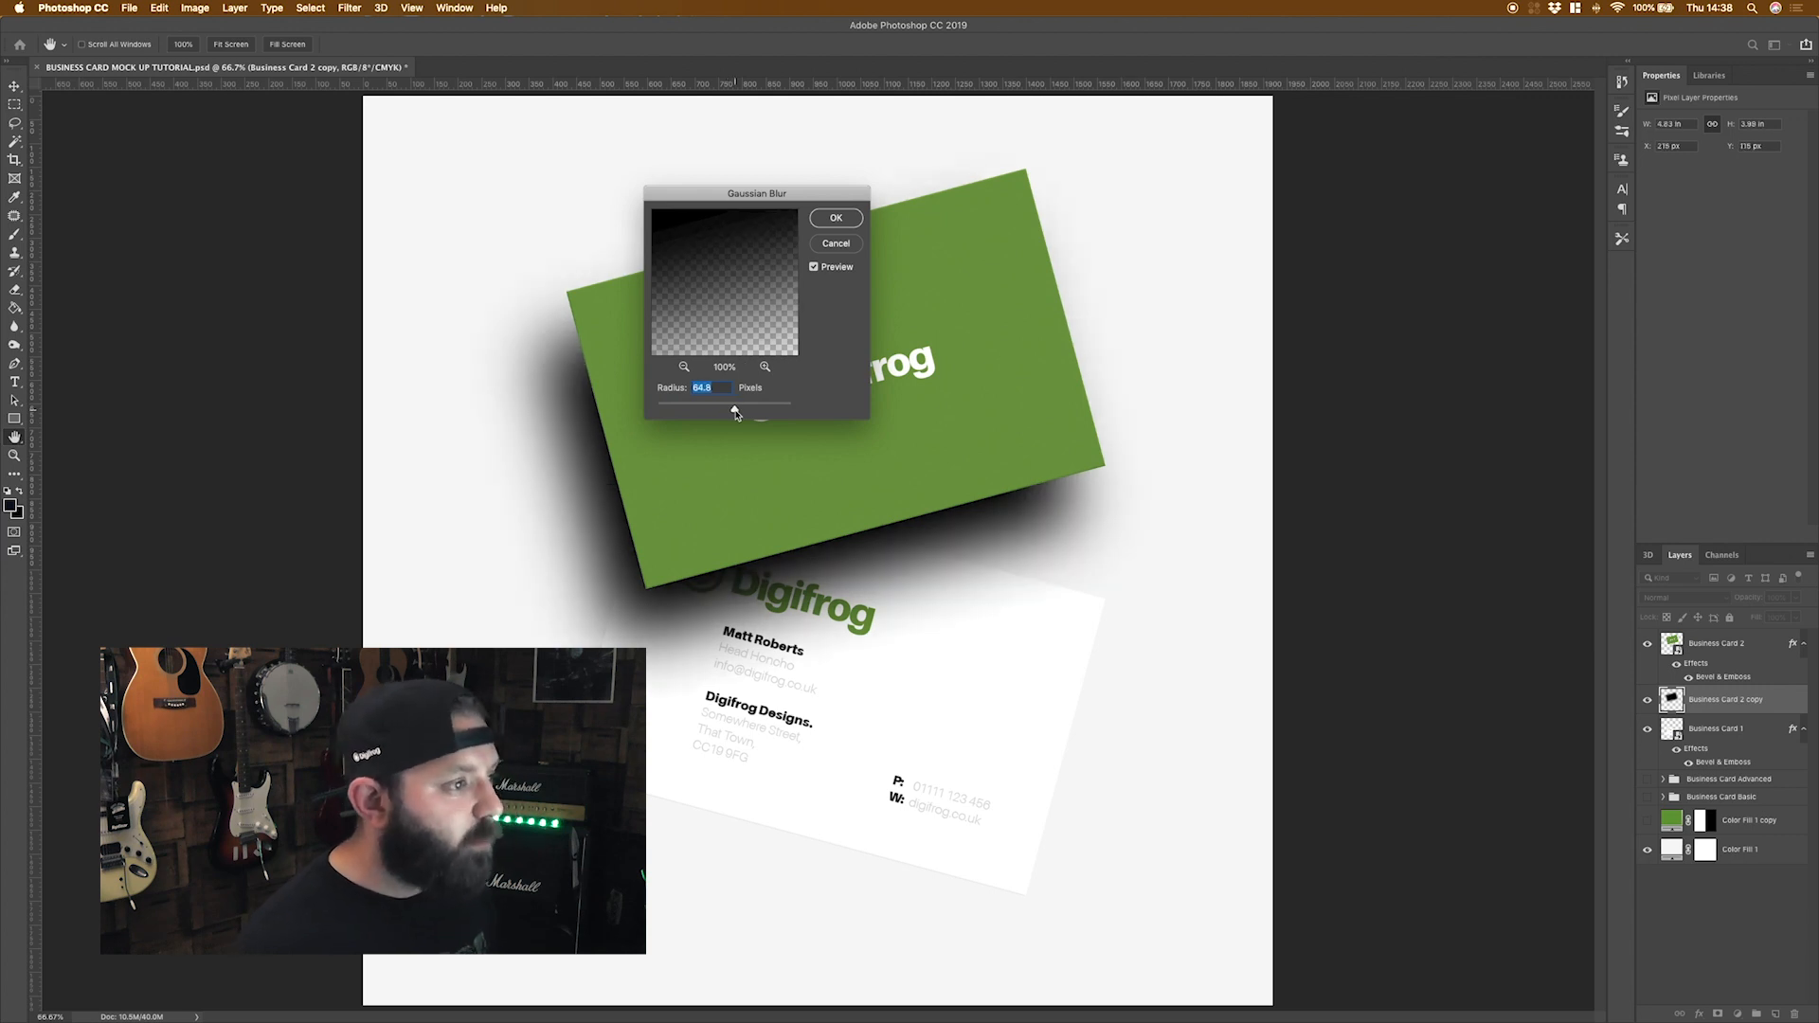
left_click(838, 219)
key("v")
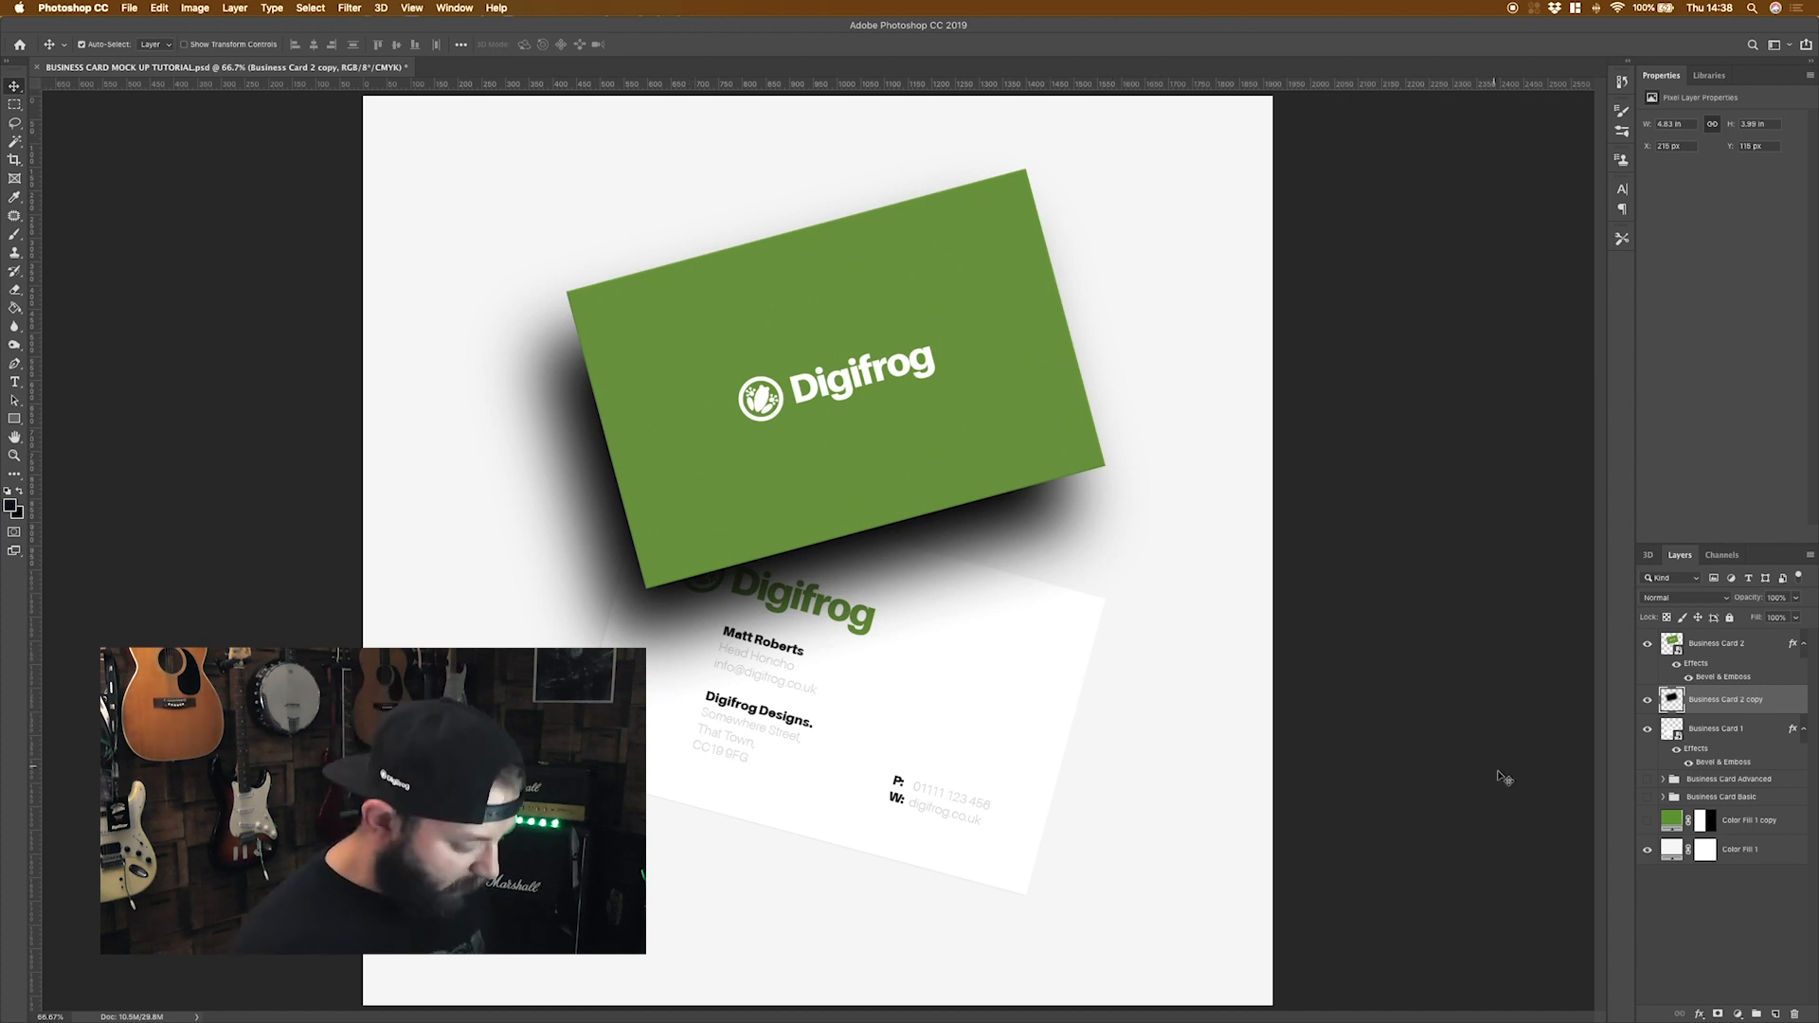
Mask the blurred shadow to the outline of Business Card 1 and reduce its opacity to about 29%.
left_click(1673, 734, "super")
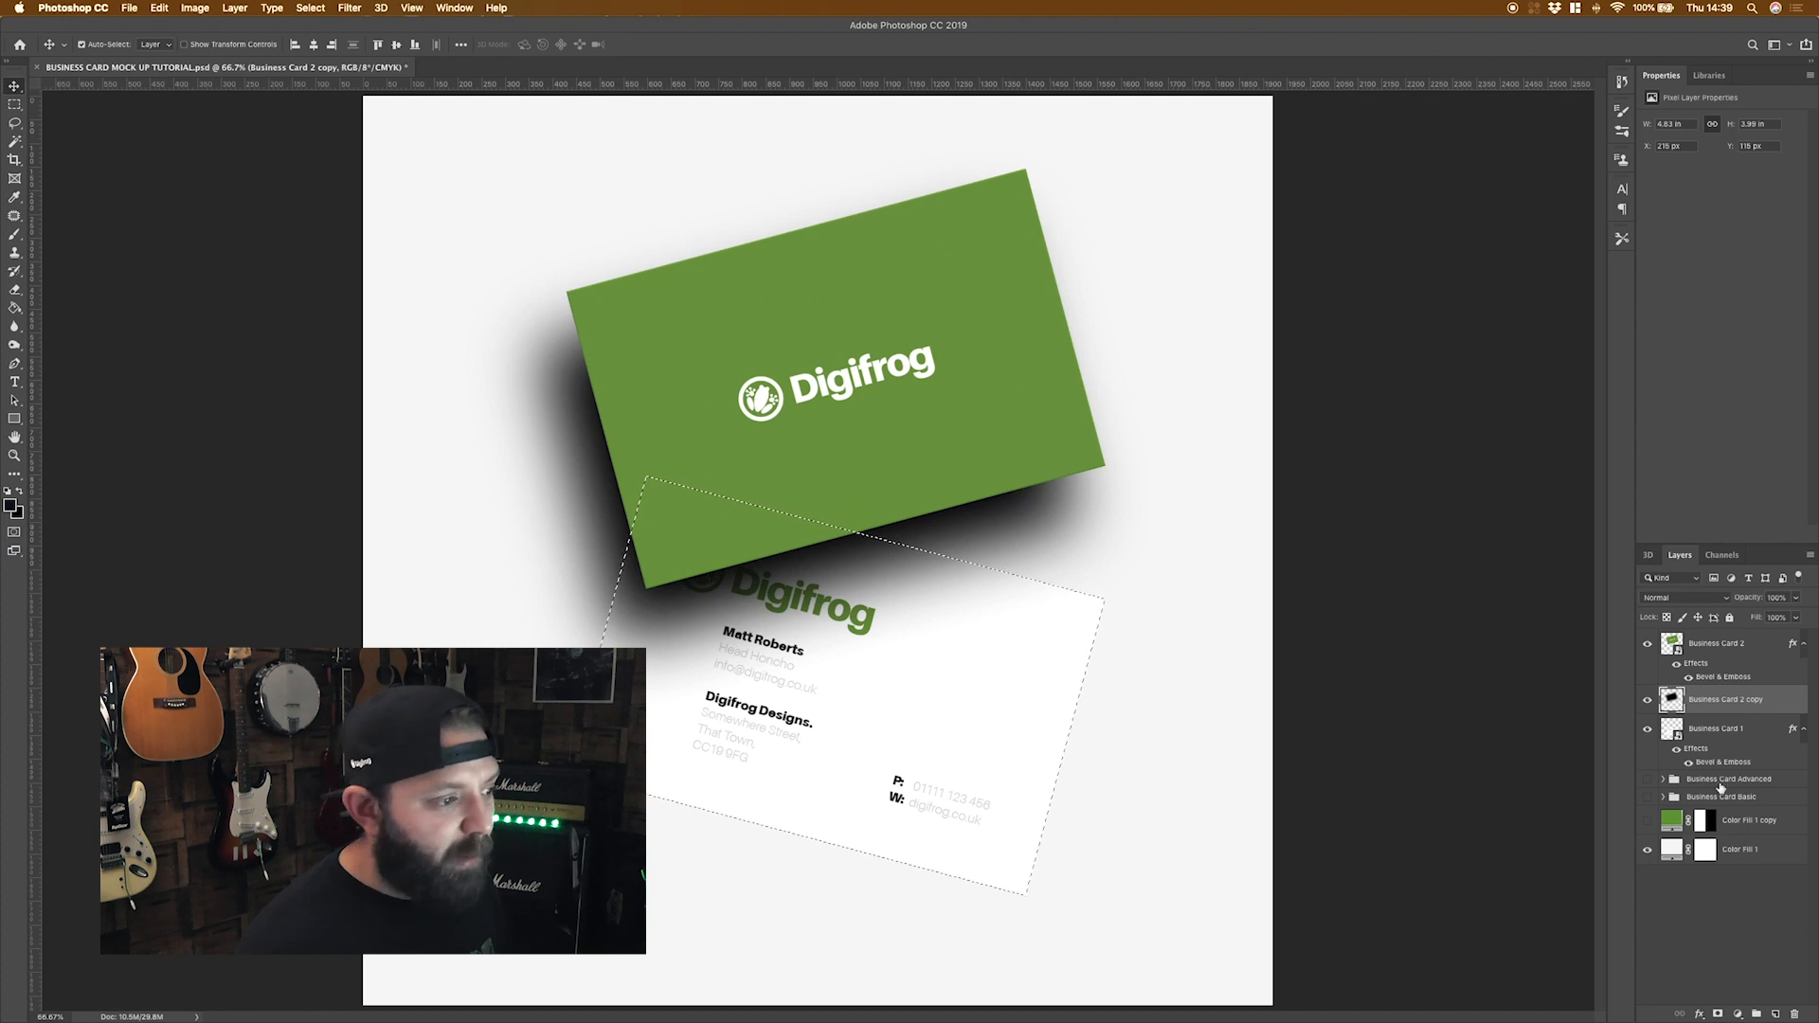
left_click(1718, 1014)
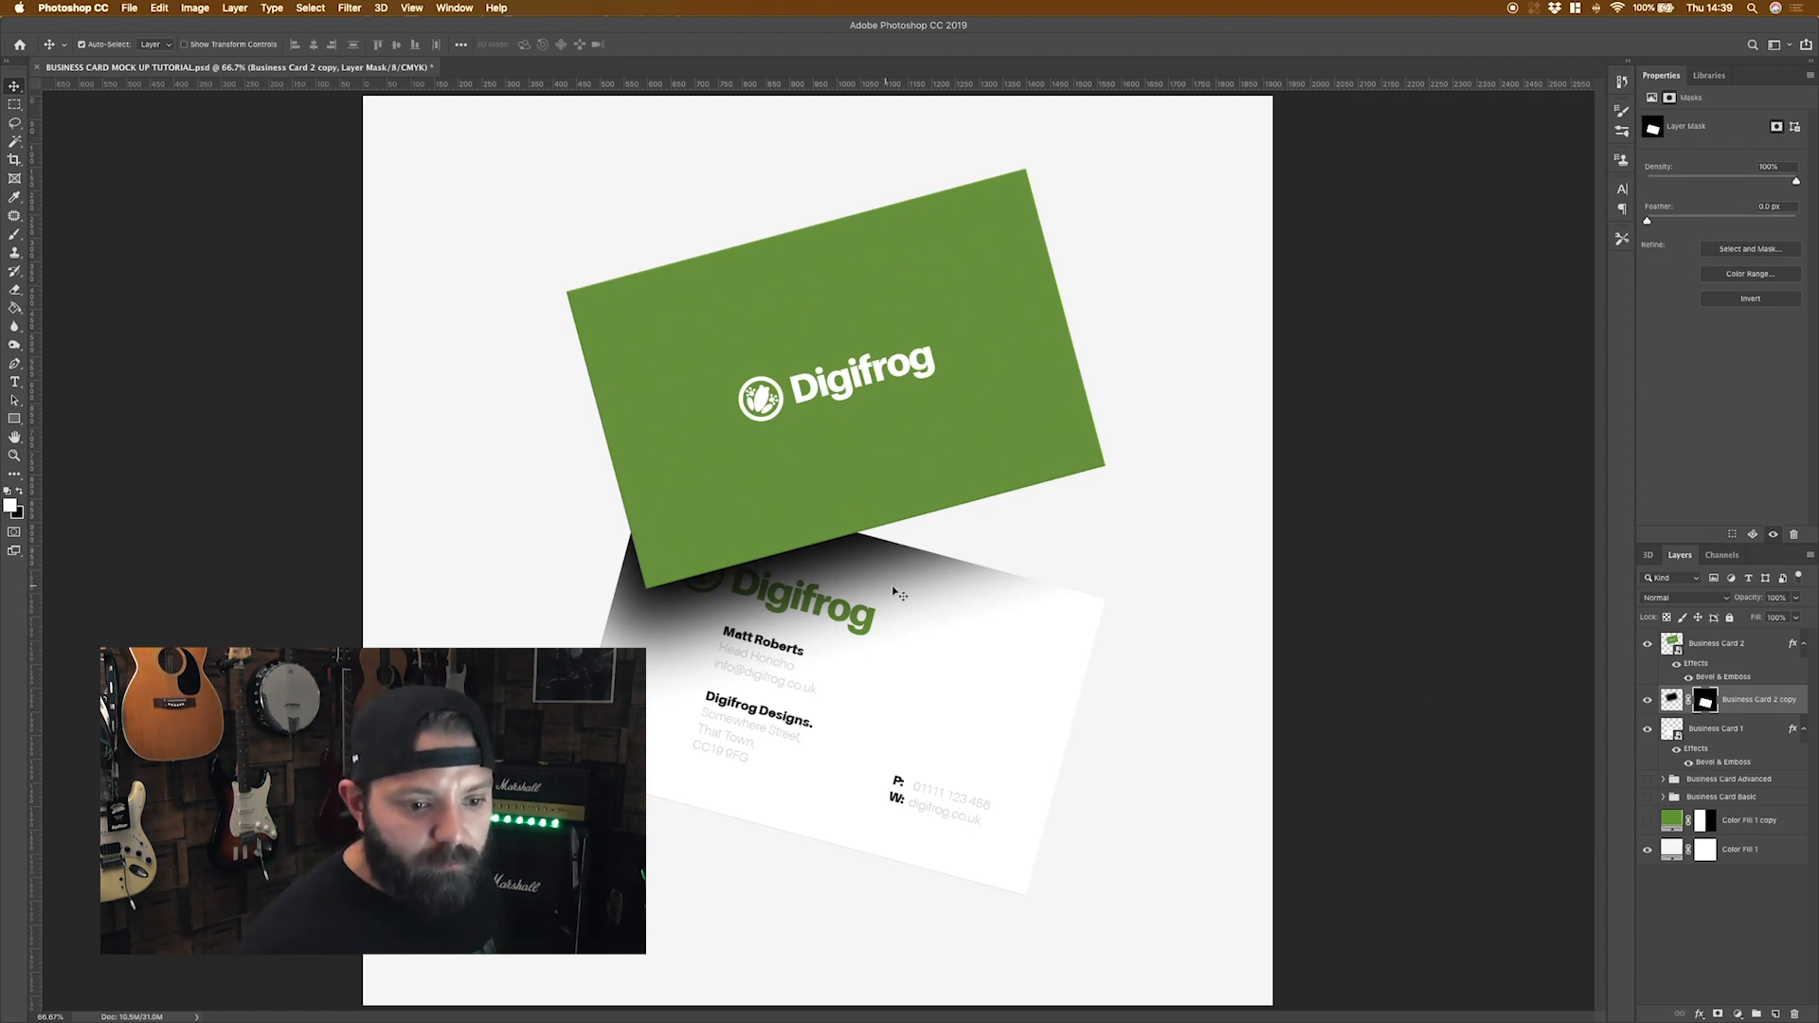
left_click(1794, 600)
left_click_drag(1768, 616, 1748, 618)
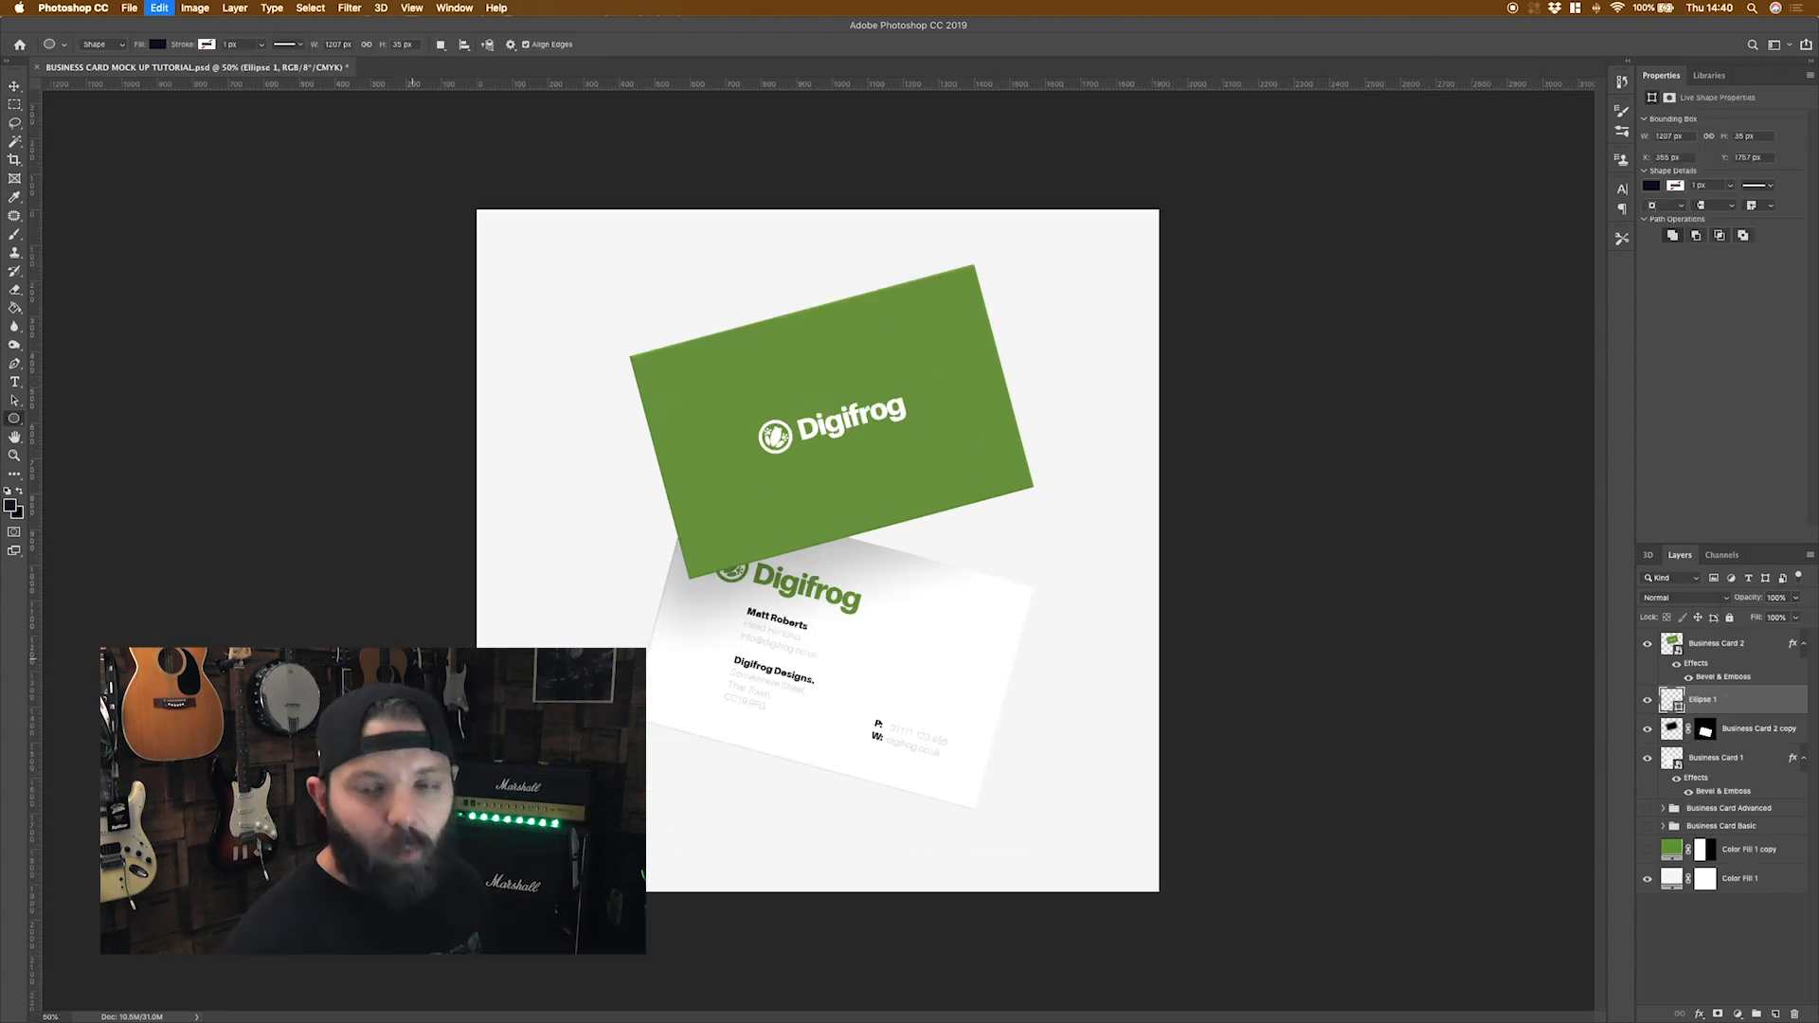
Undo the first ellipse and draw a flat black-filled ellipse about 1161 × 49 px below the cards.
key("super+z")
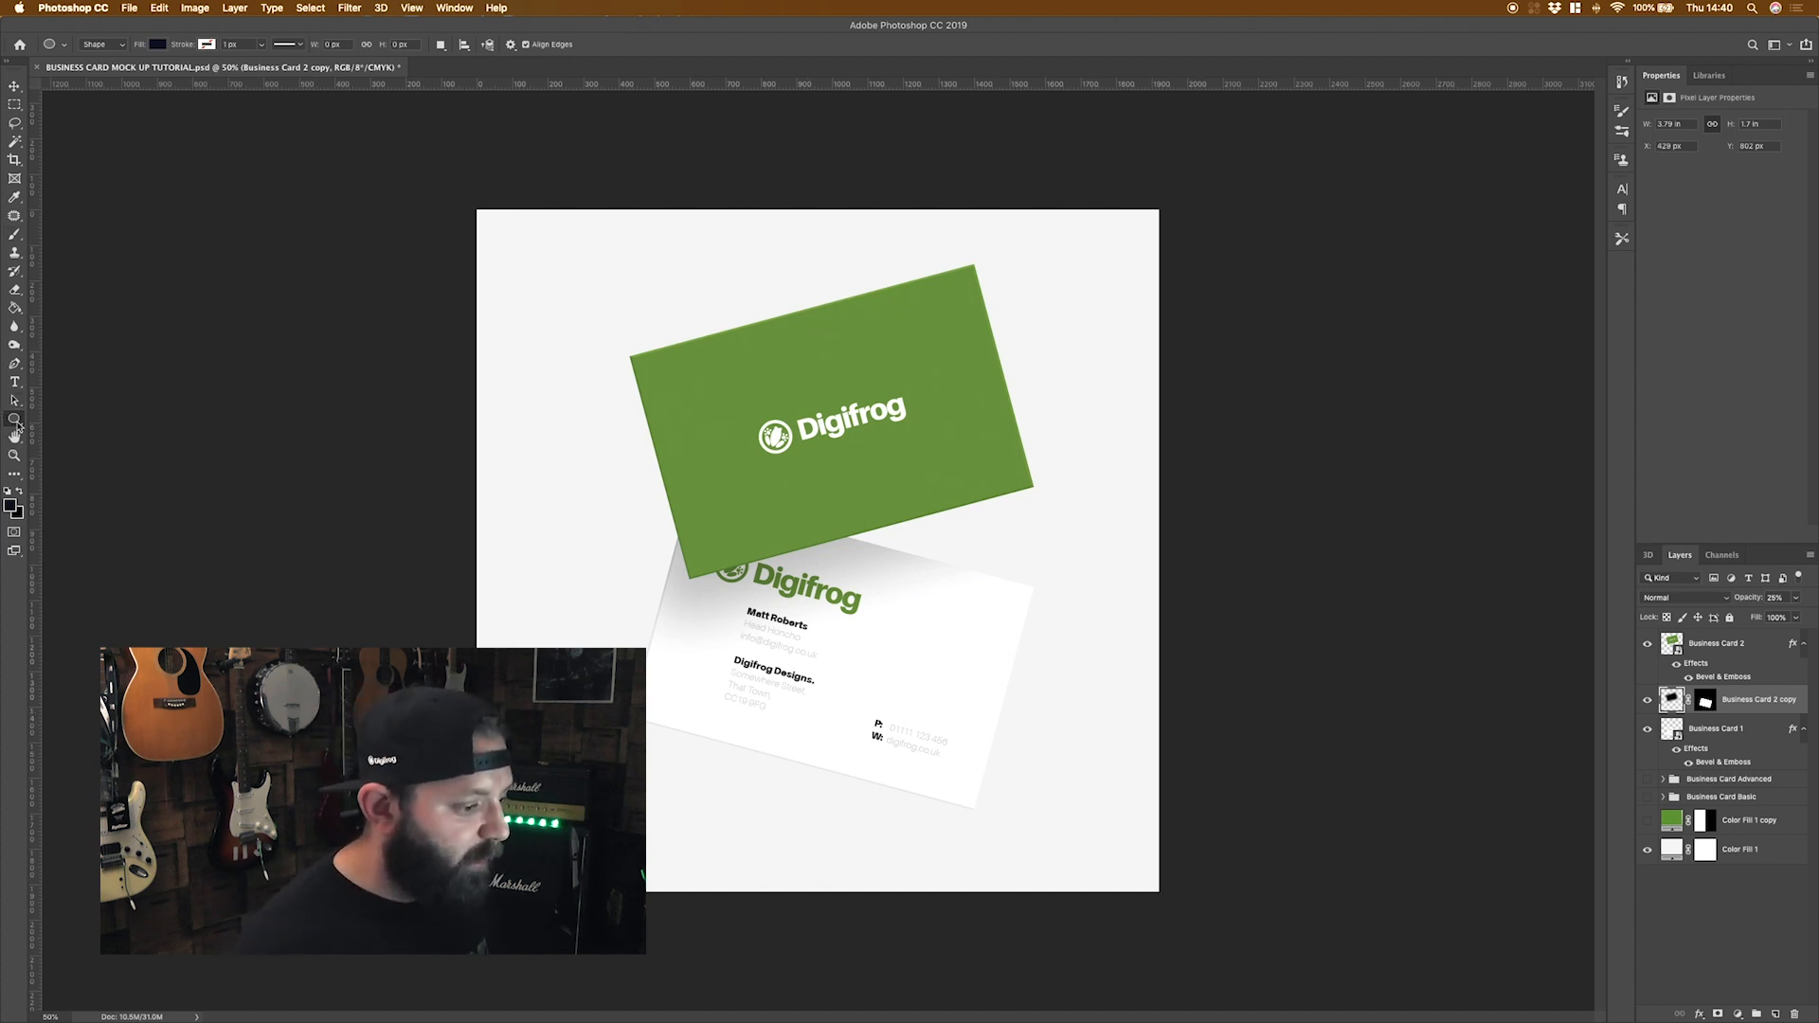
left_click_drag(816, 858, 1024, 867)
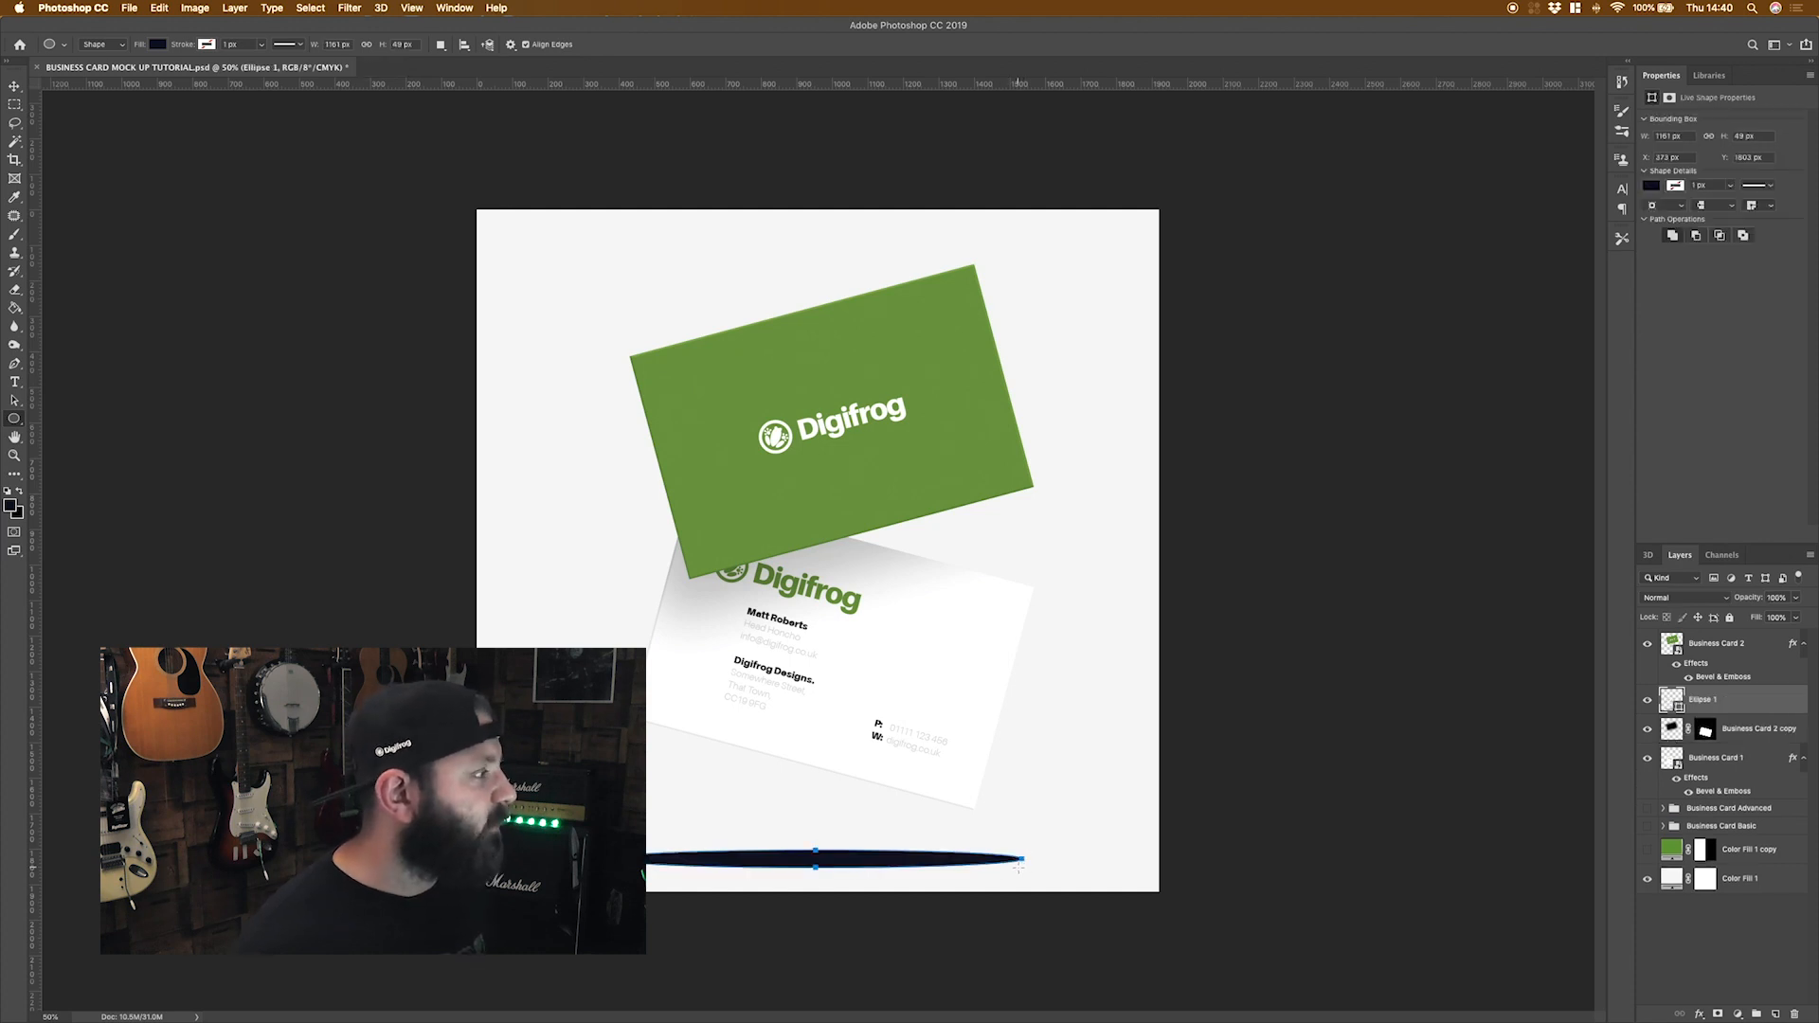
left_click(154, 47)
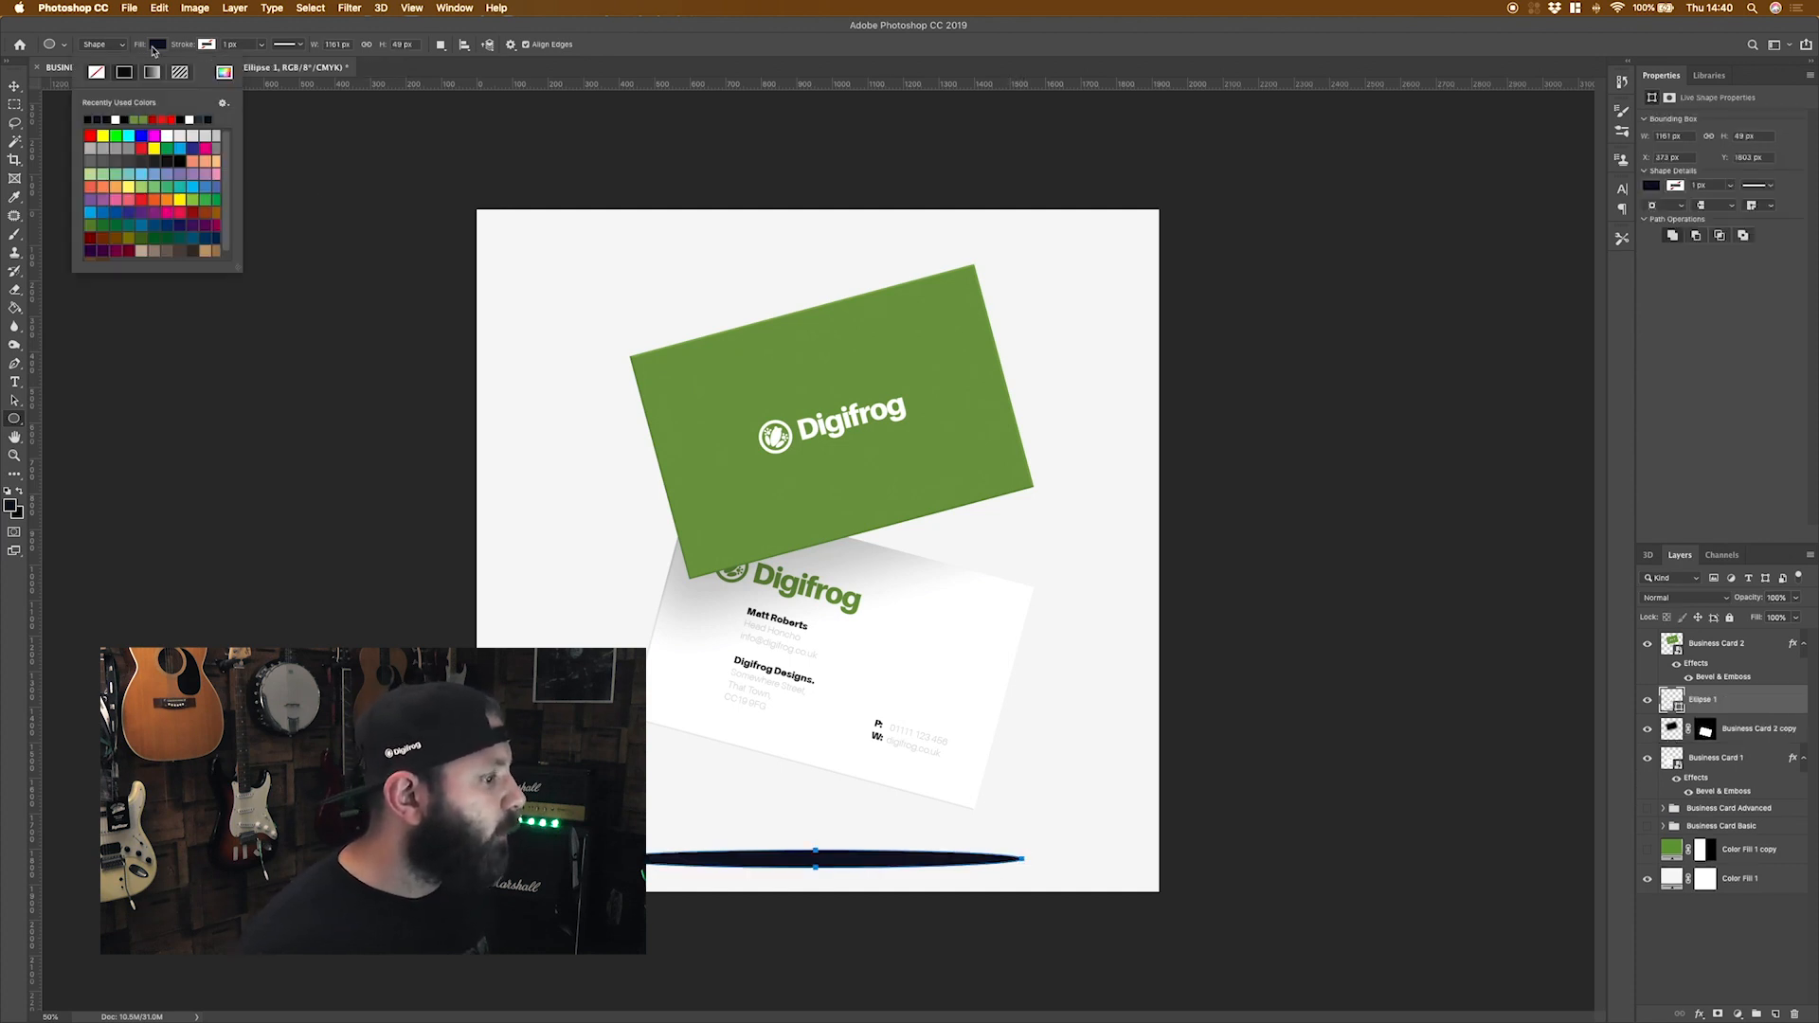
left_click(112, 118)
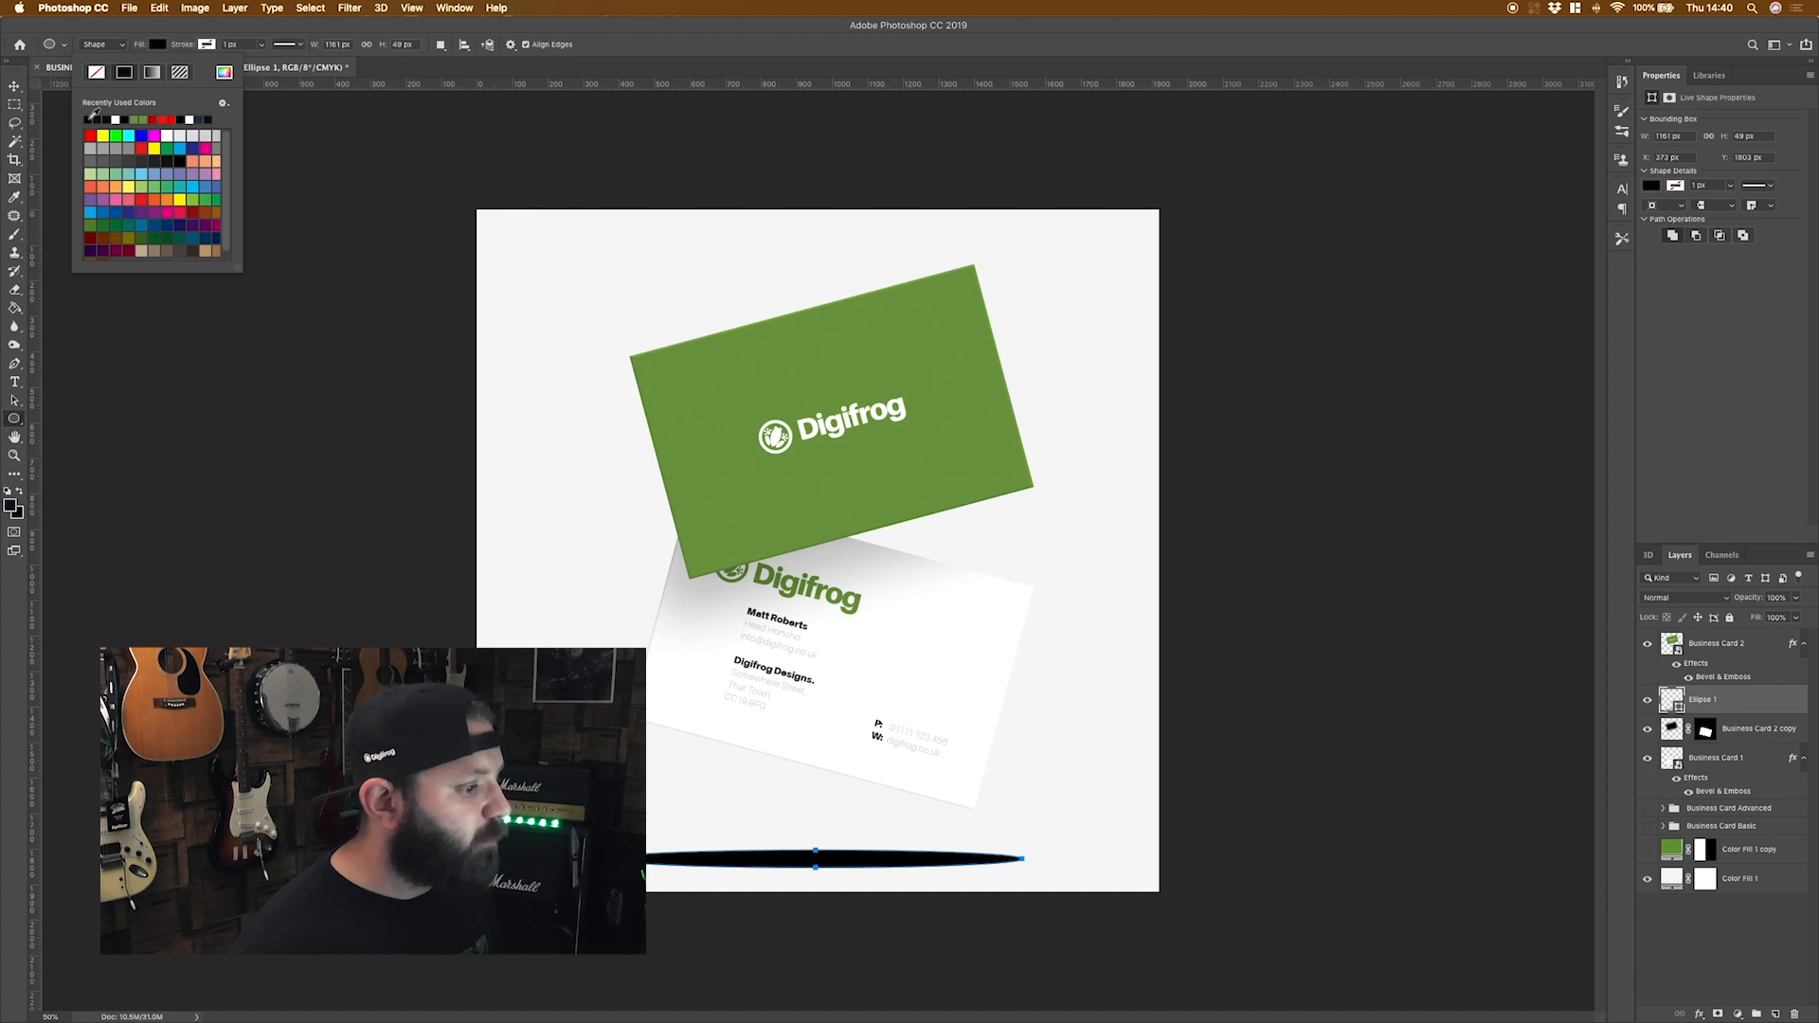
left_click(191, 318)
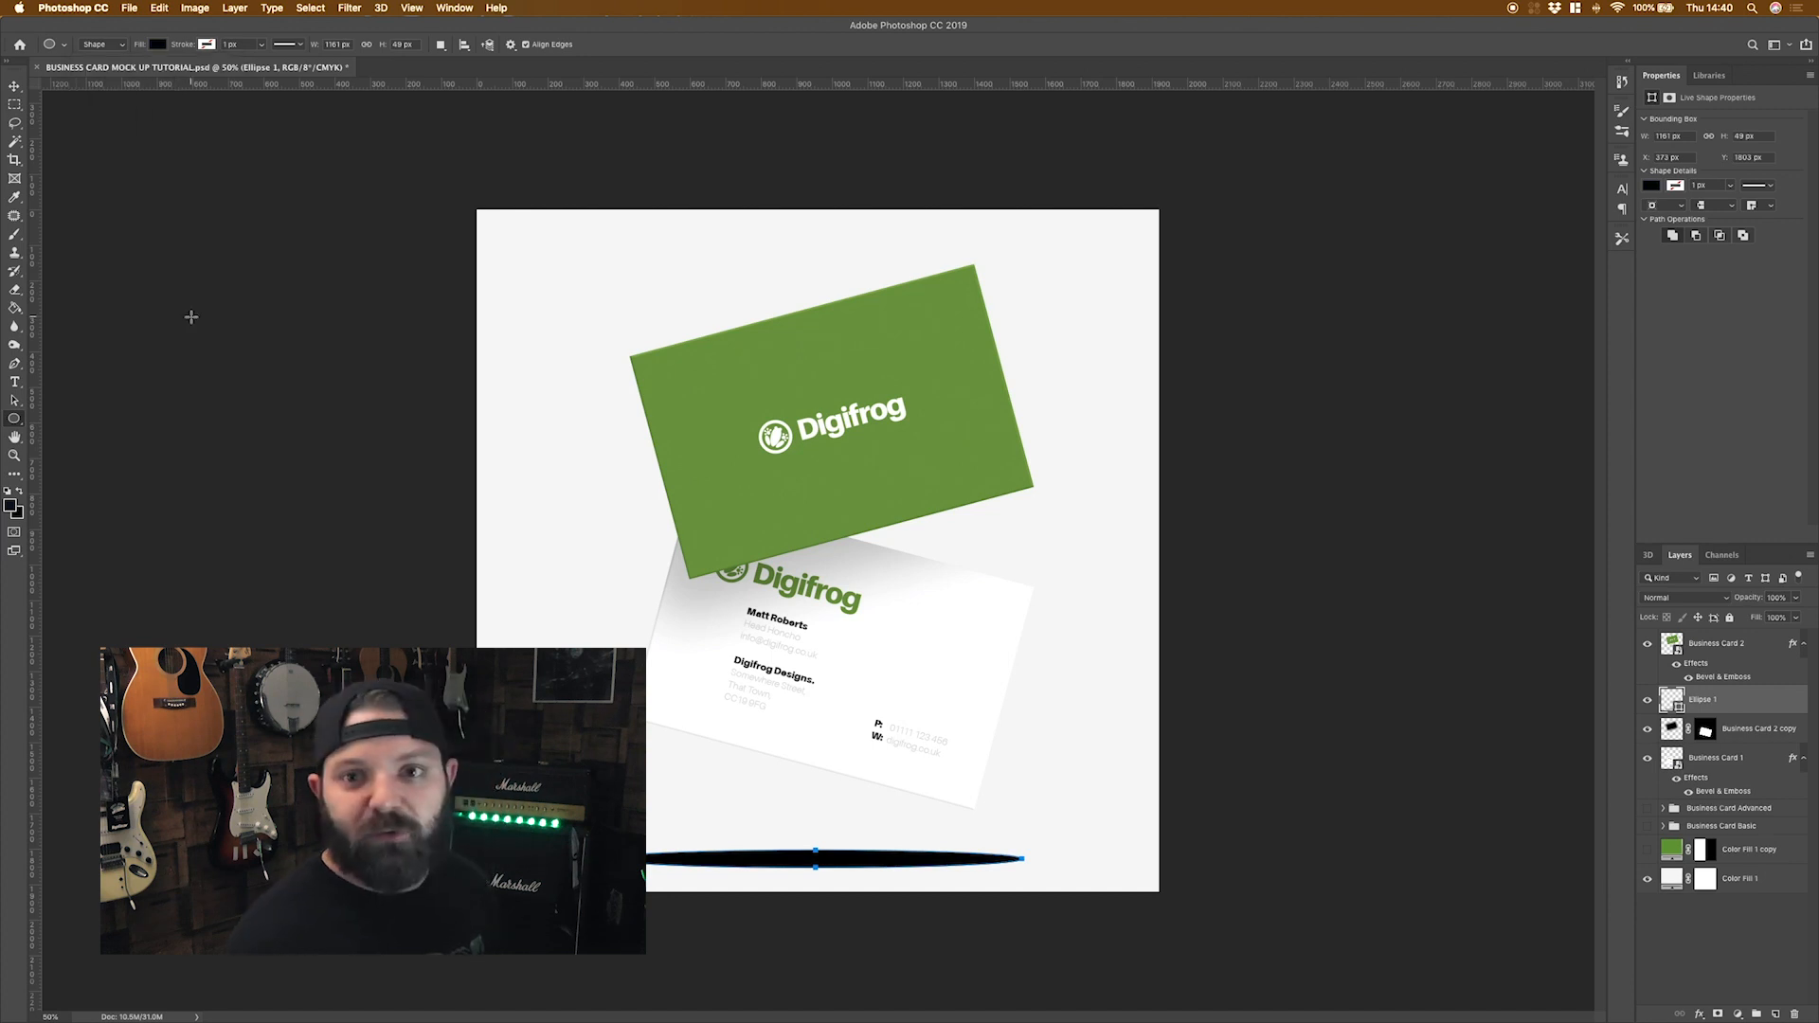
left_click(349, 8)
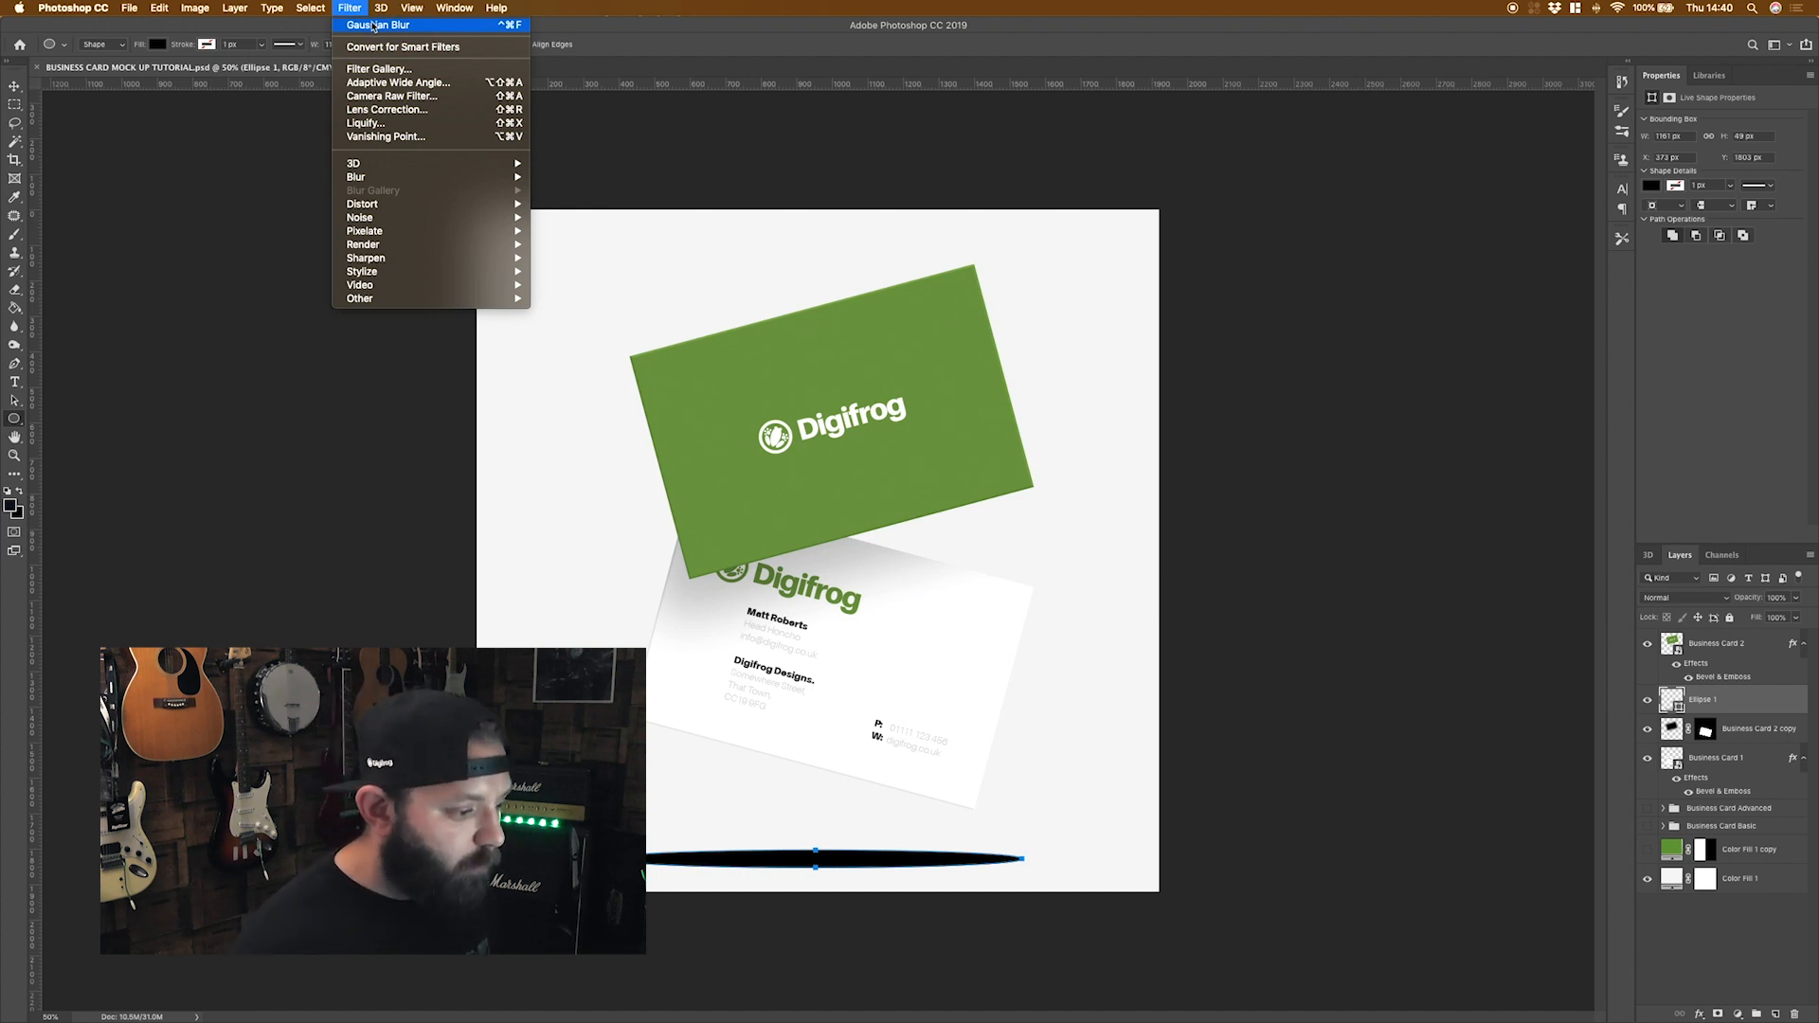
left_click(375, 26)
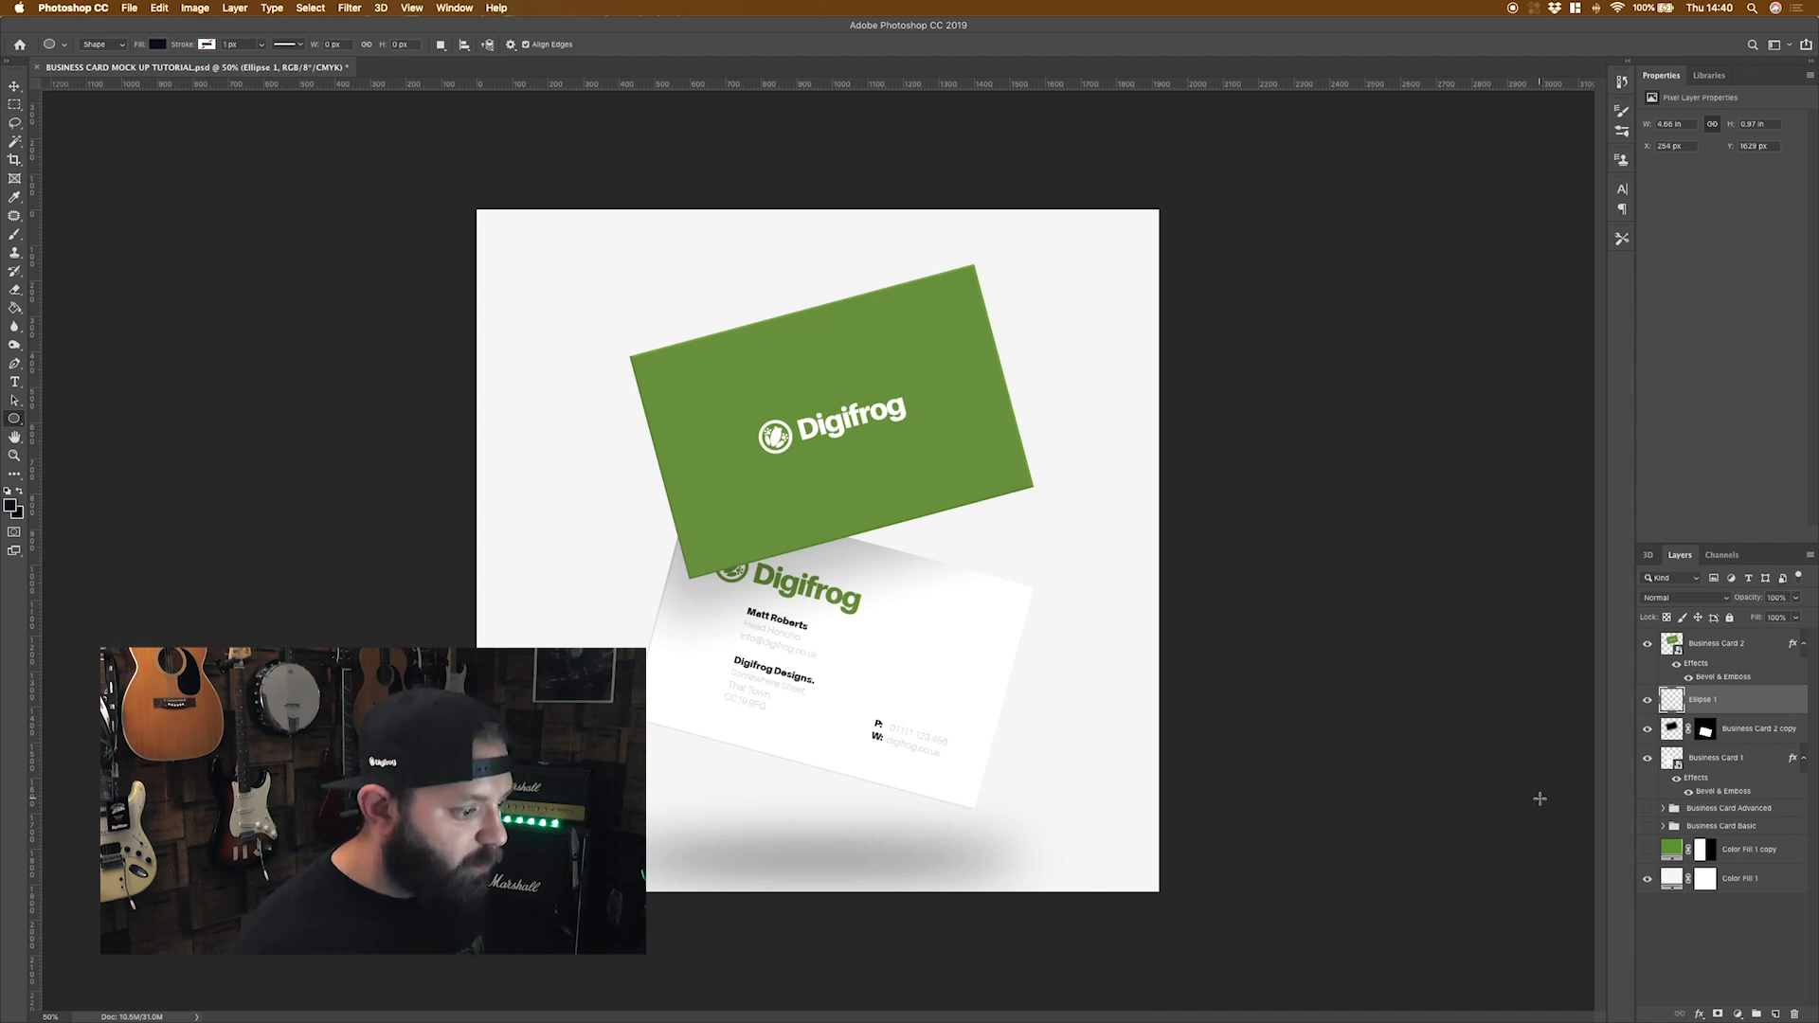
key("super+z")
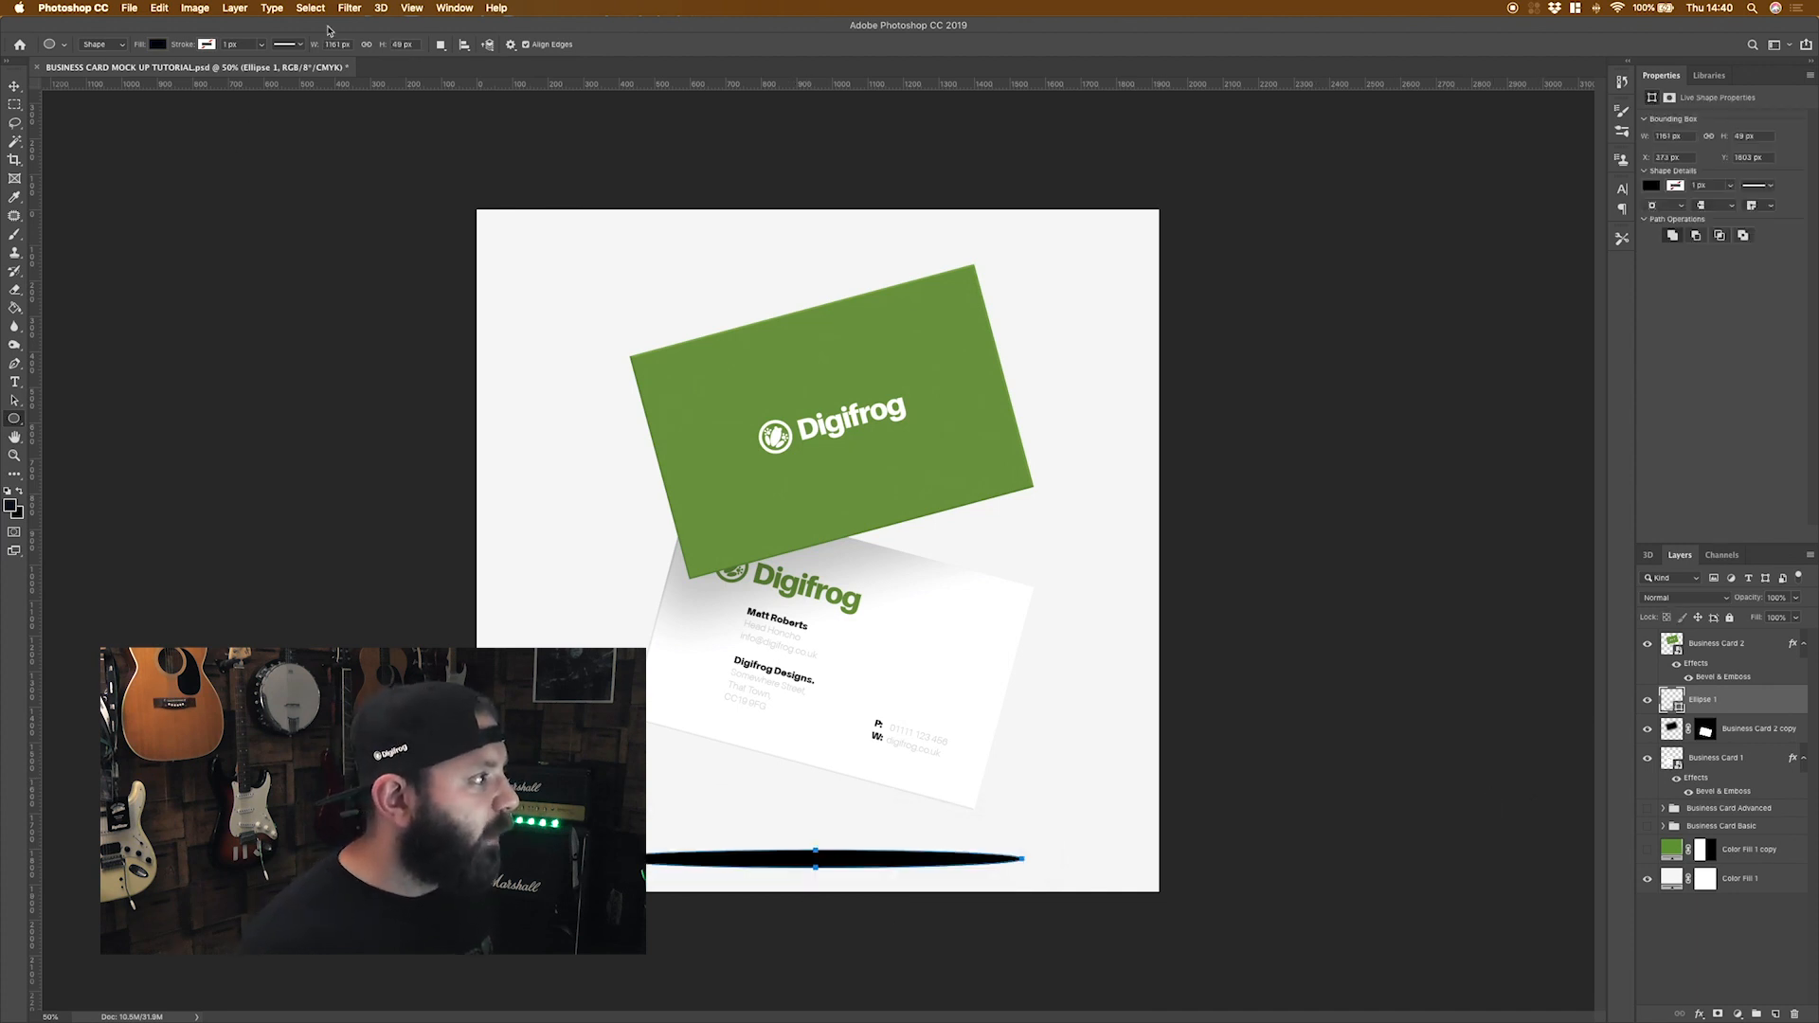
Blur the black ellipse as a smart object with a 37.4-pixel Gaussian Blur and lower its opacity to a faint ground shadow.
left_click(348, 7)
mouse_move(427, 178)
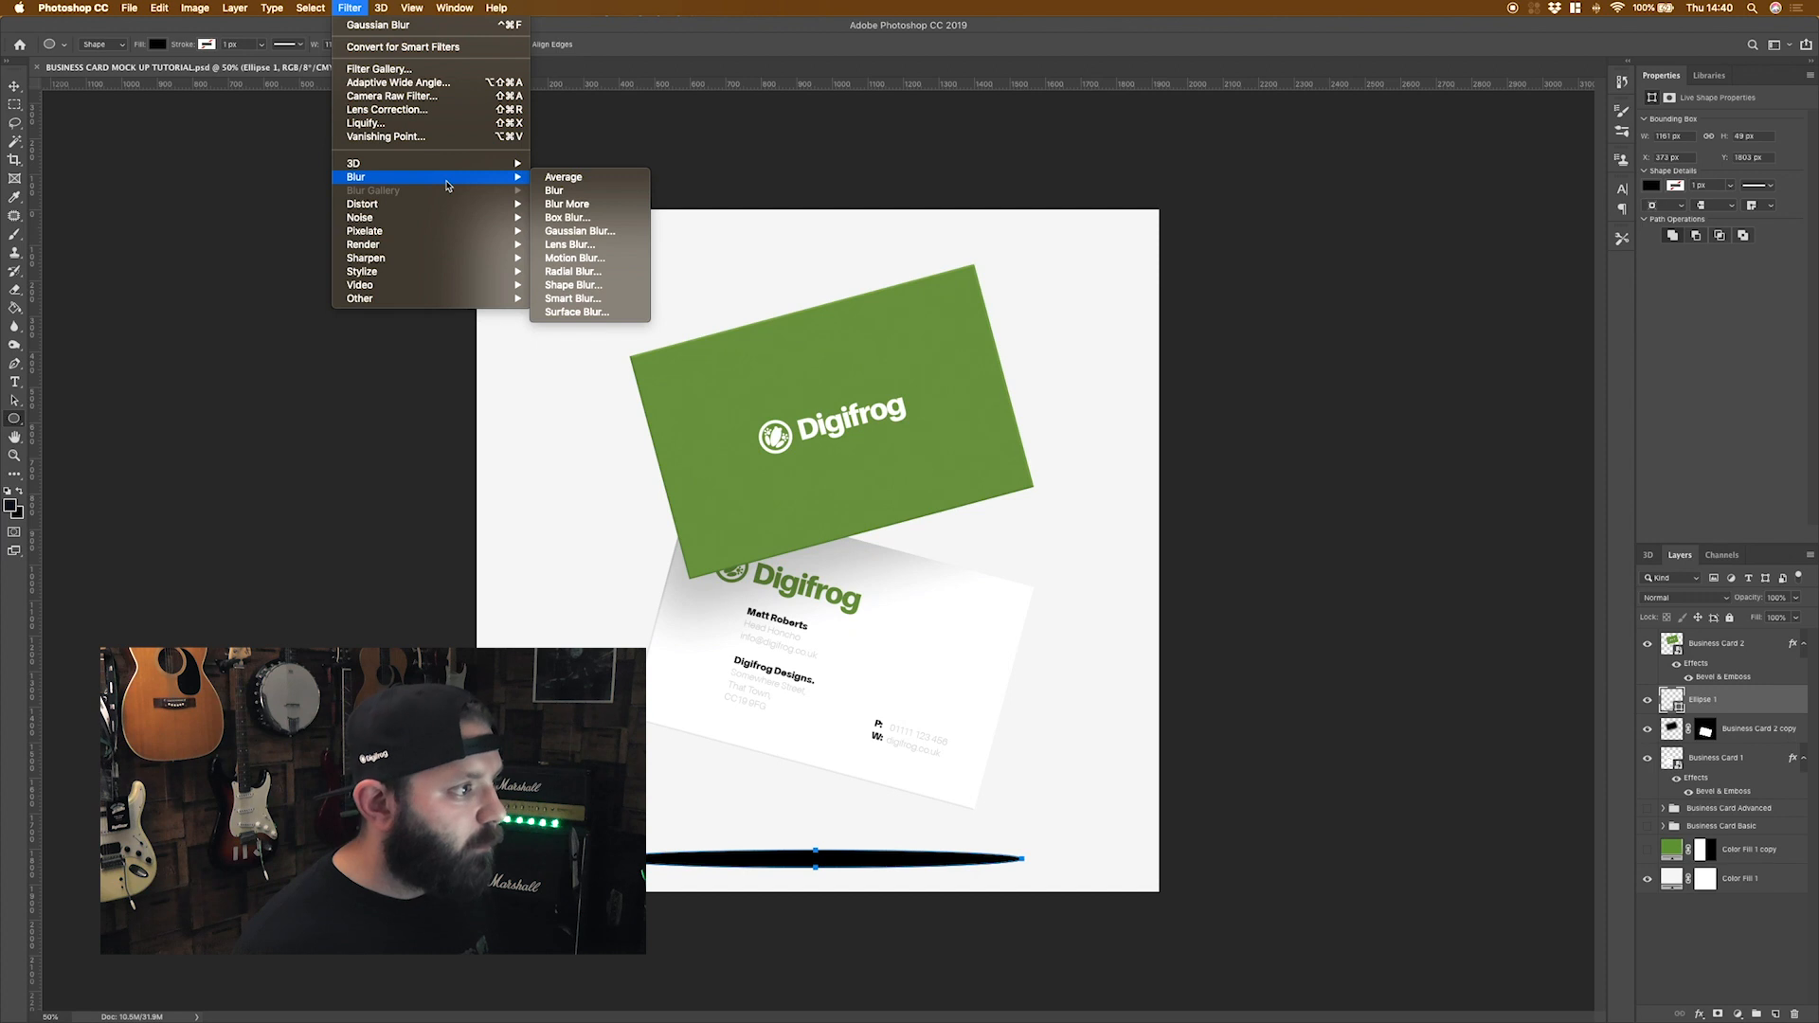
left_click(634, 235)
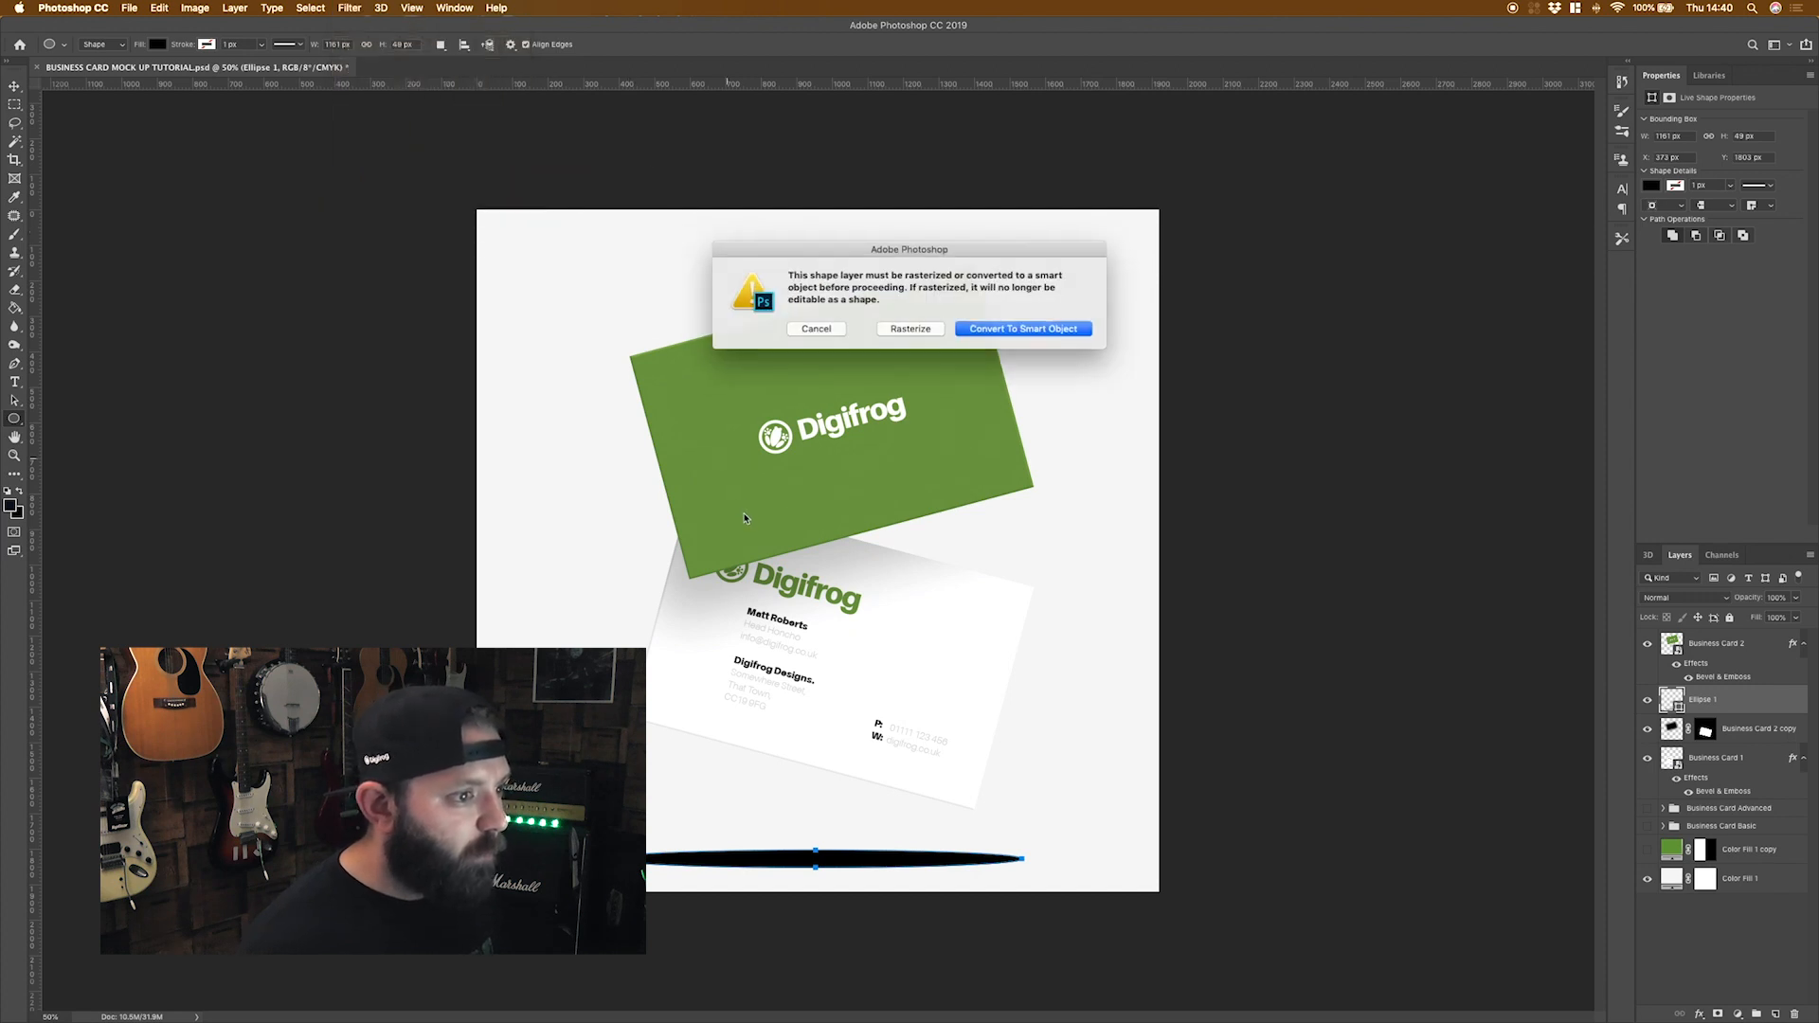
left_click(986, 329)
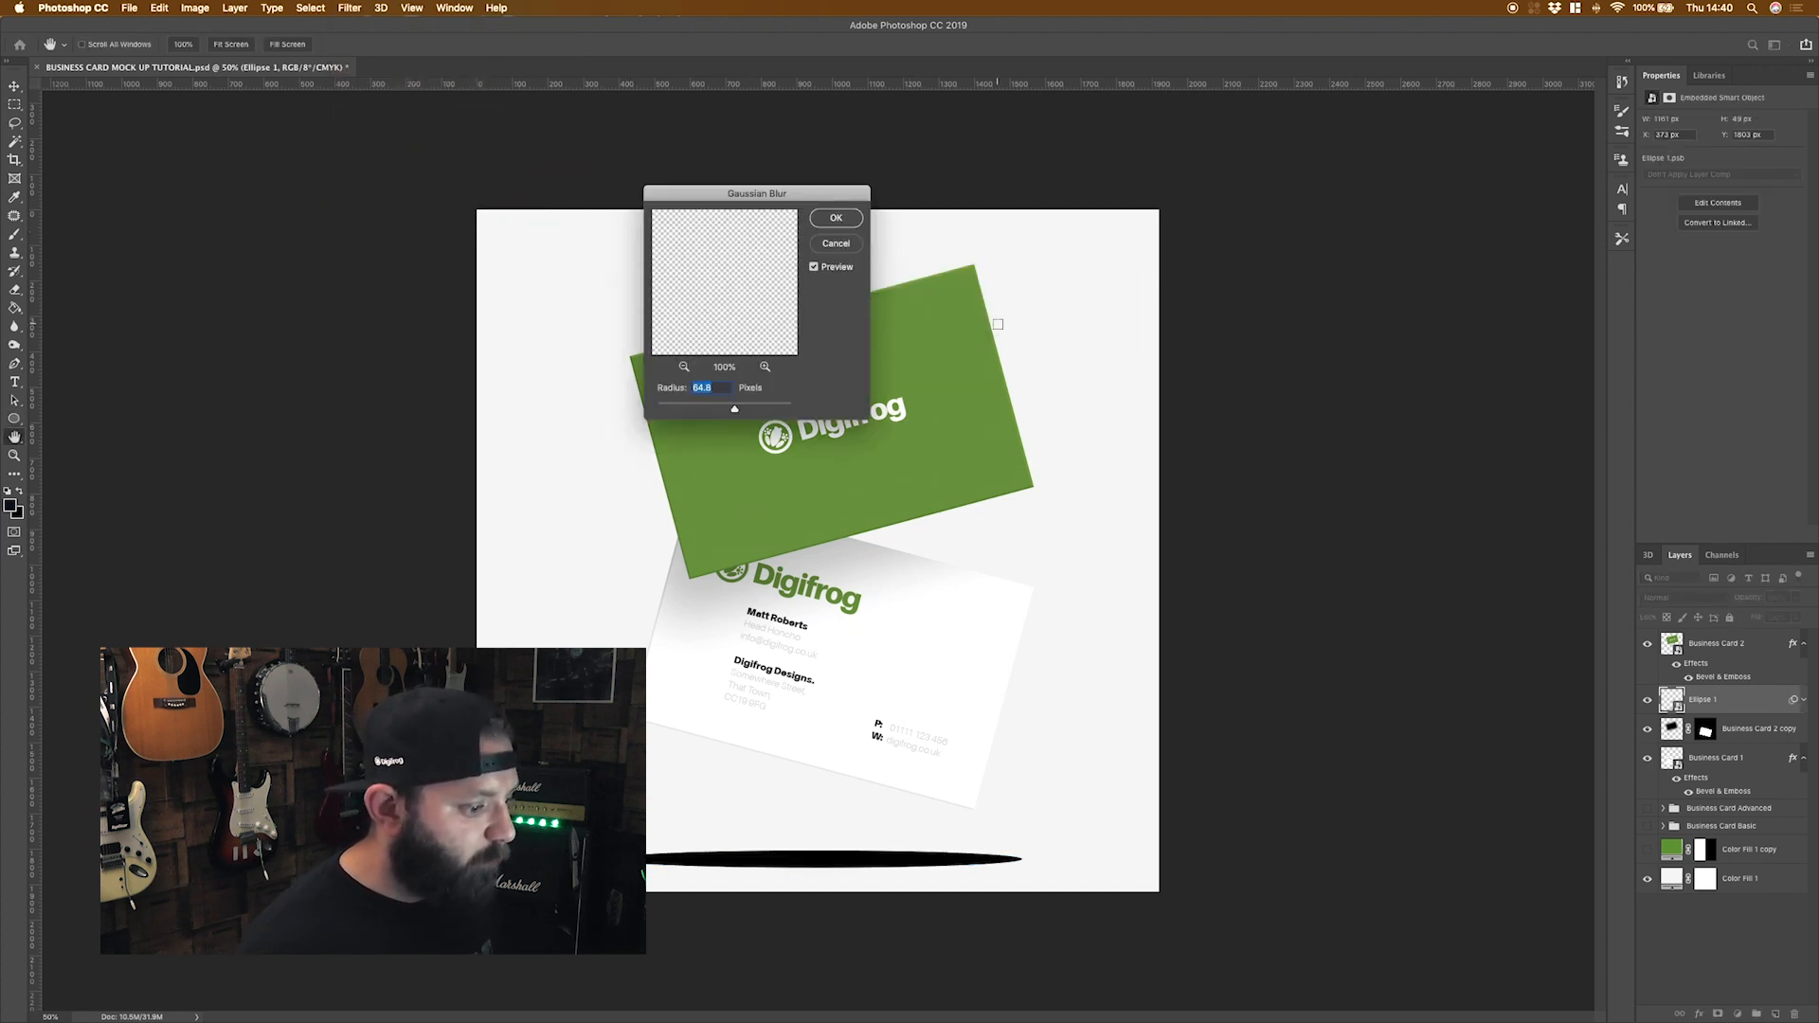
left_click_drag(734, 412, 726, 413)
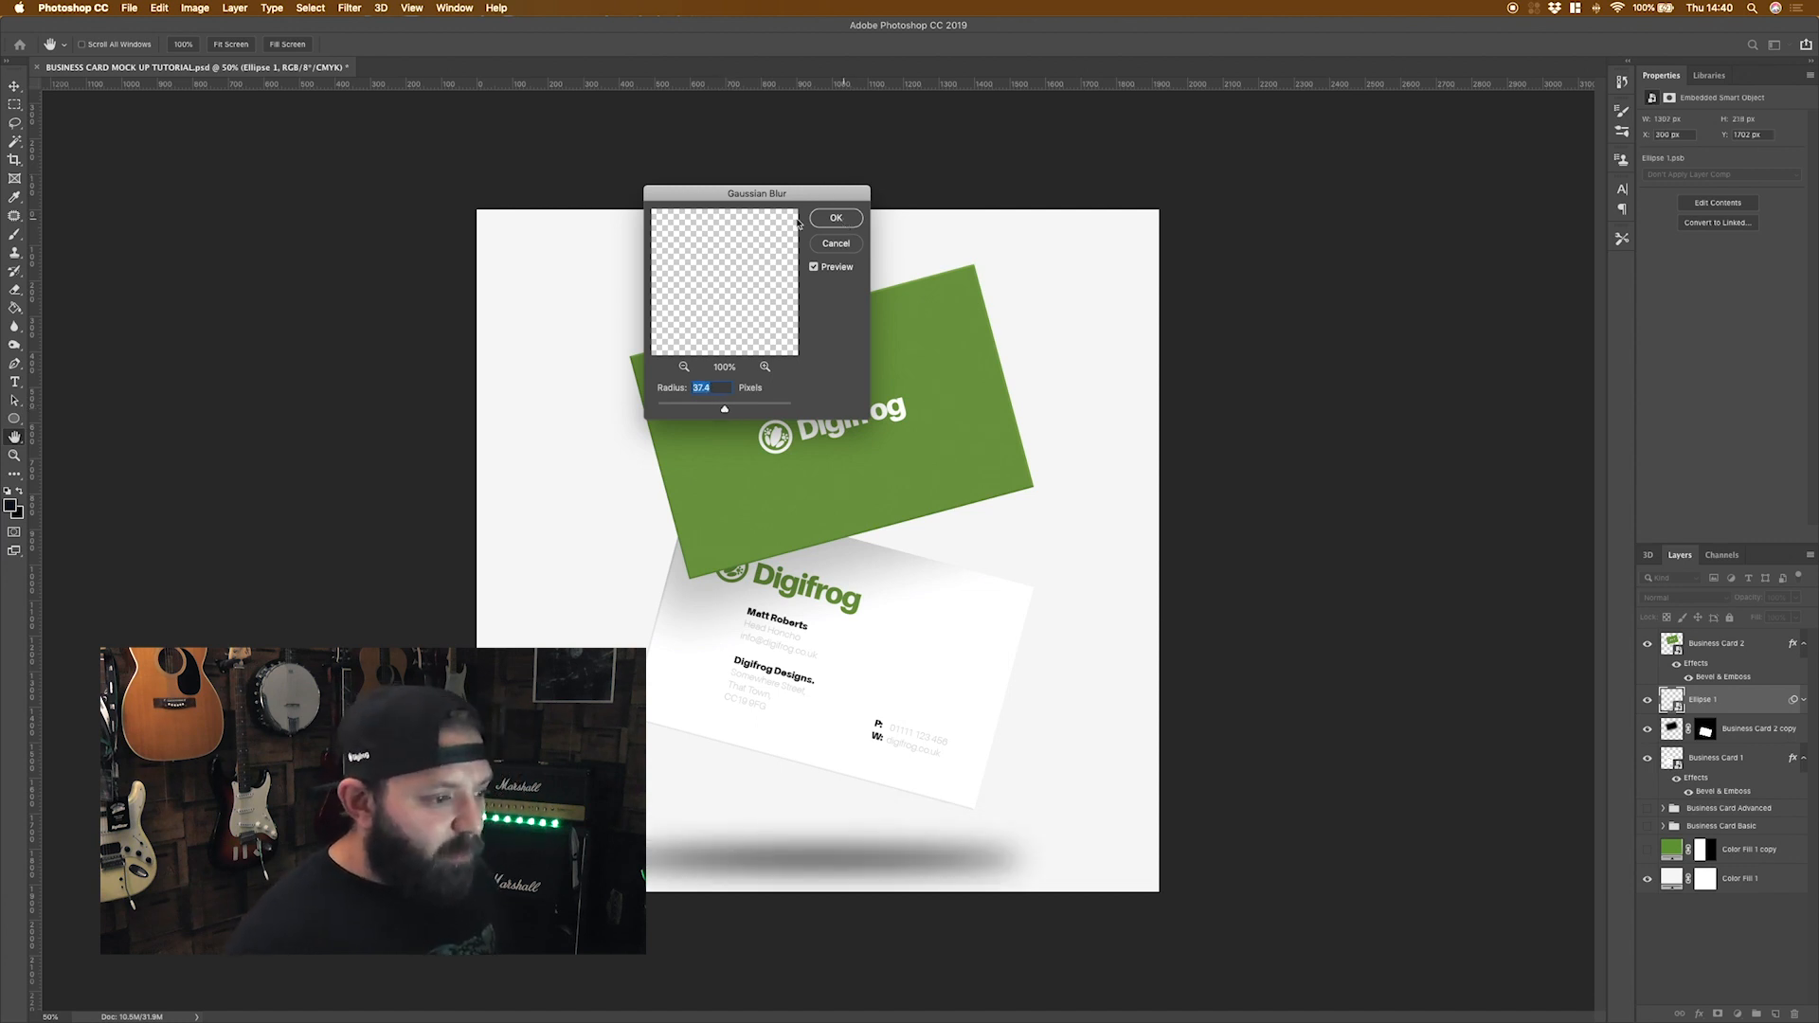
left_click(822, 220)
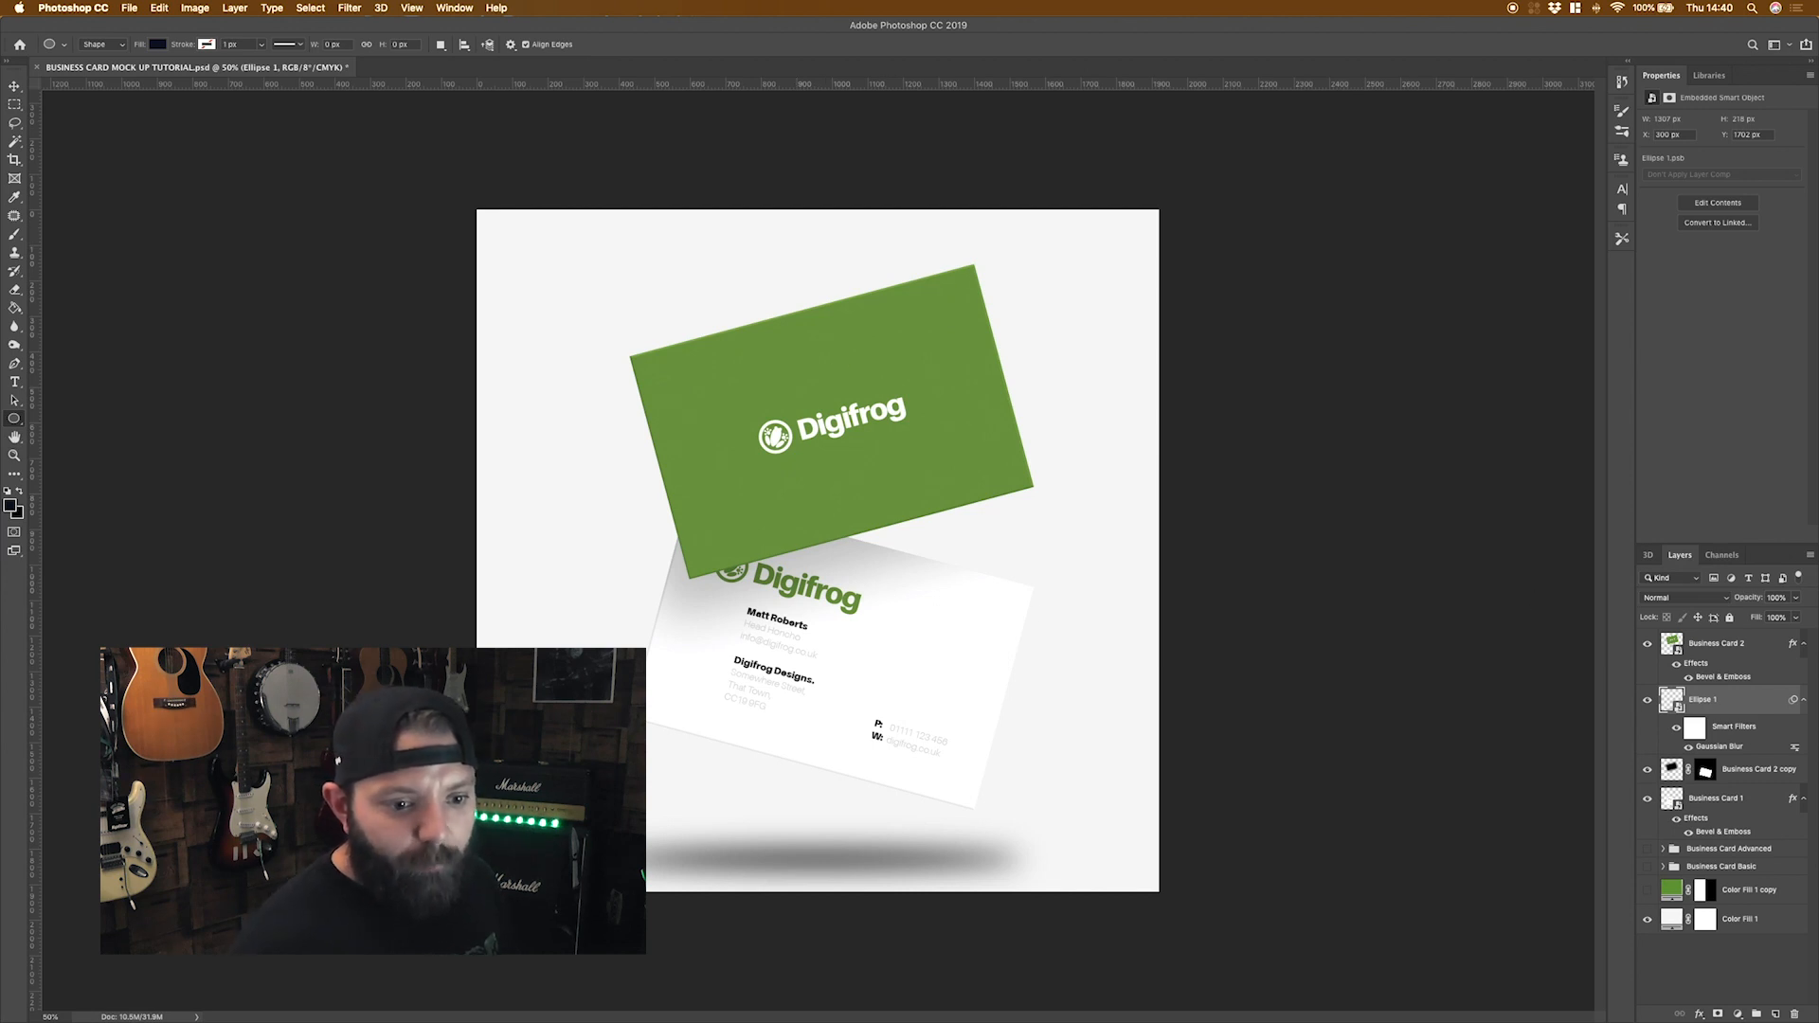
left_click(1794, 598)
left_click_drag(1777, 621, 1752, 622)
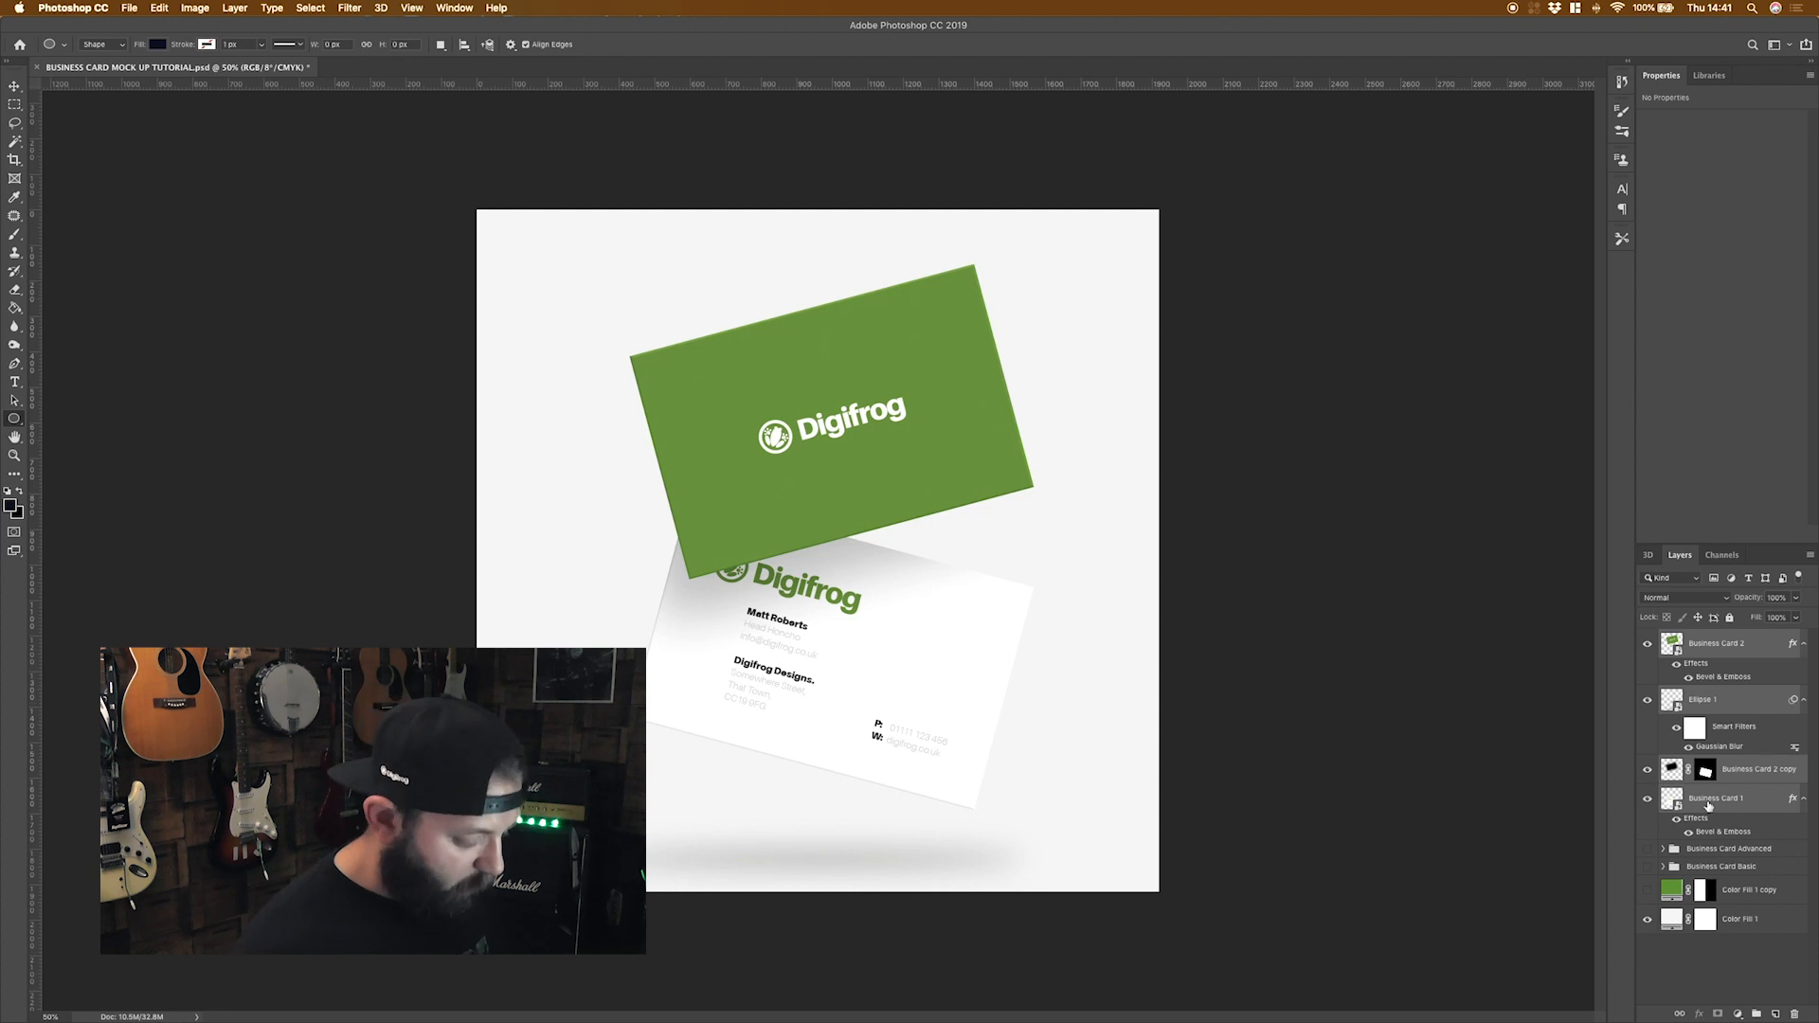
Scale both business cards and their shadows down together, leaving more empty background around them.
key("super+t")
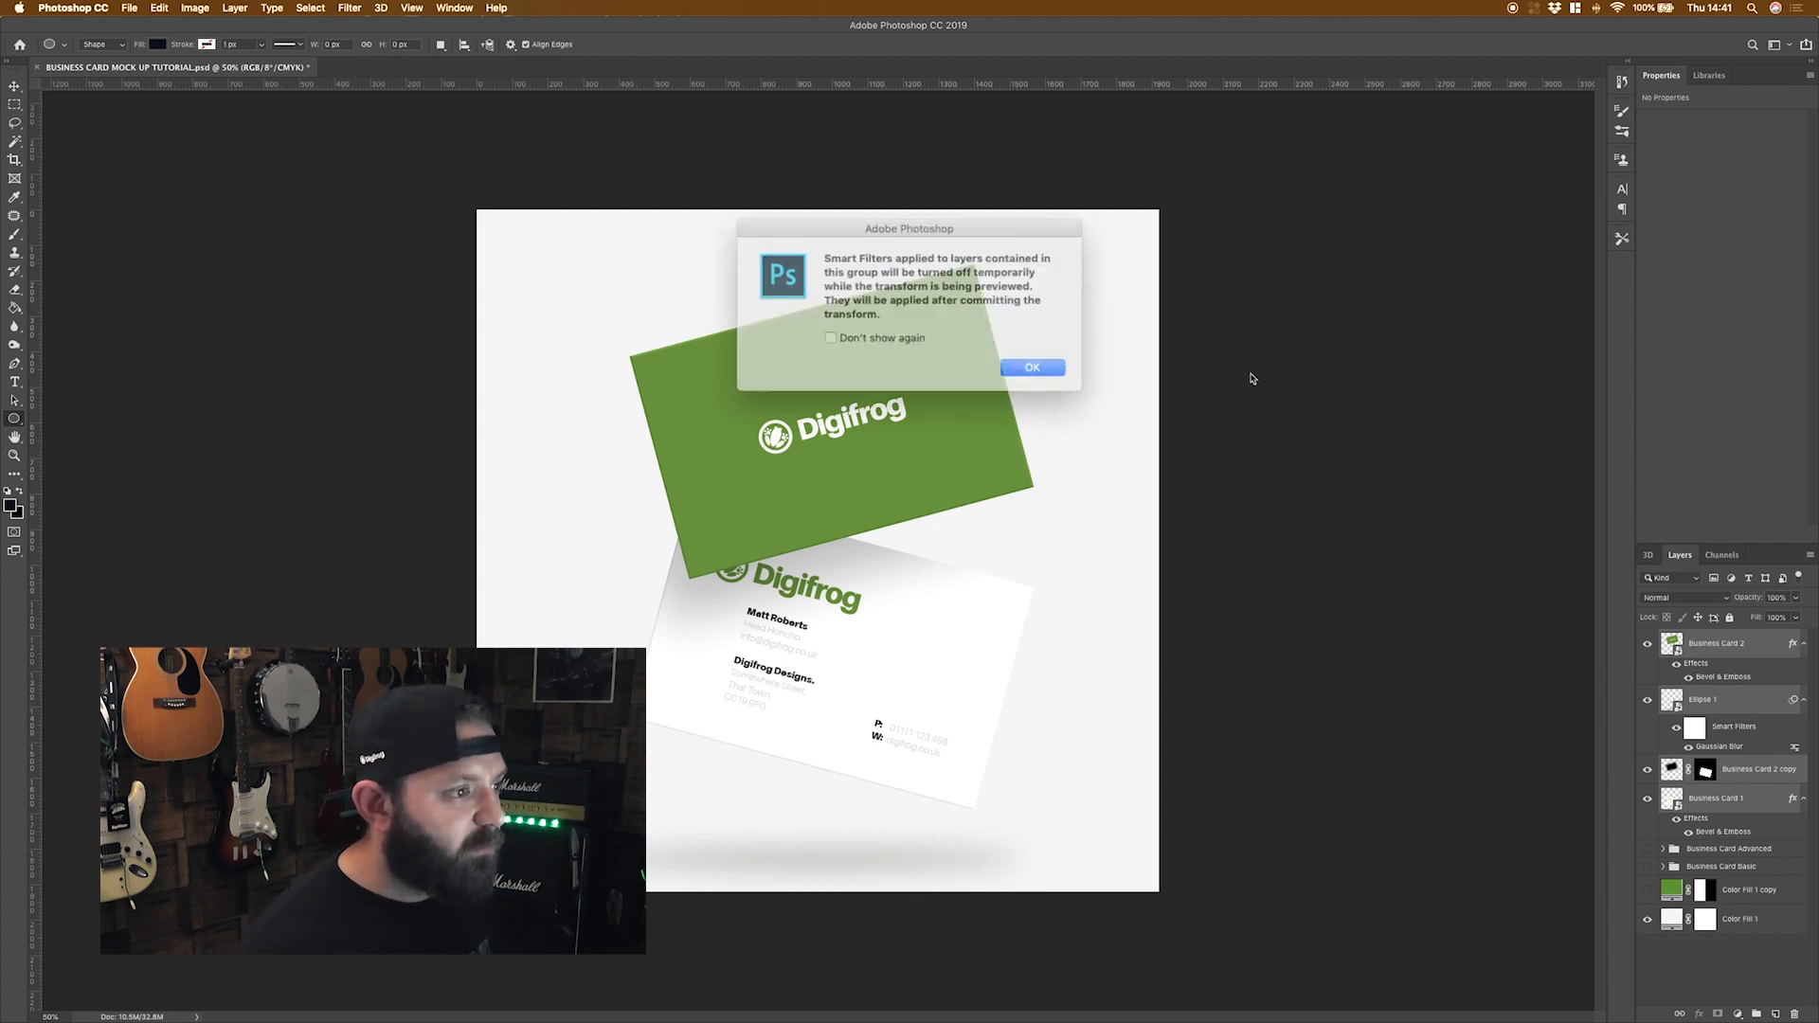
left_click(1032, 361)
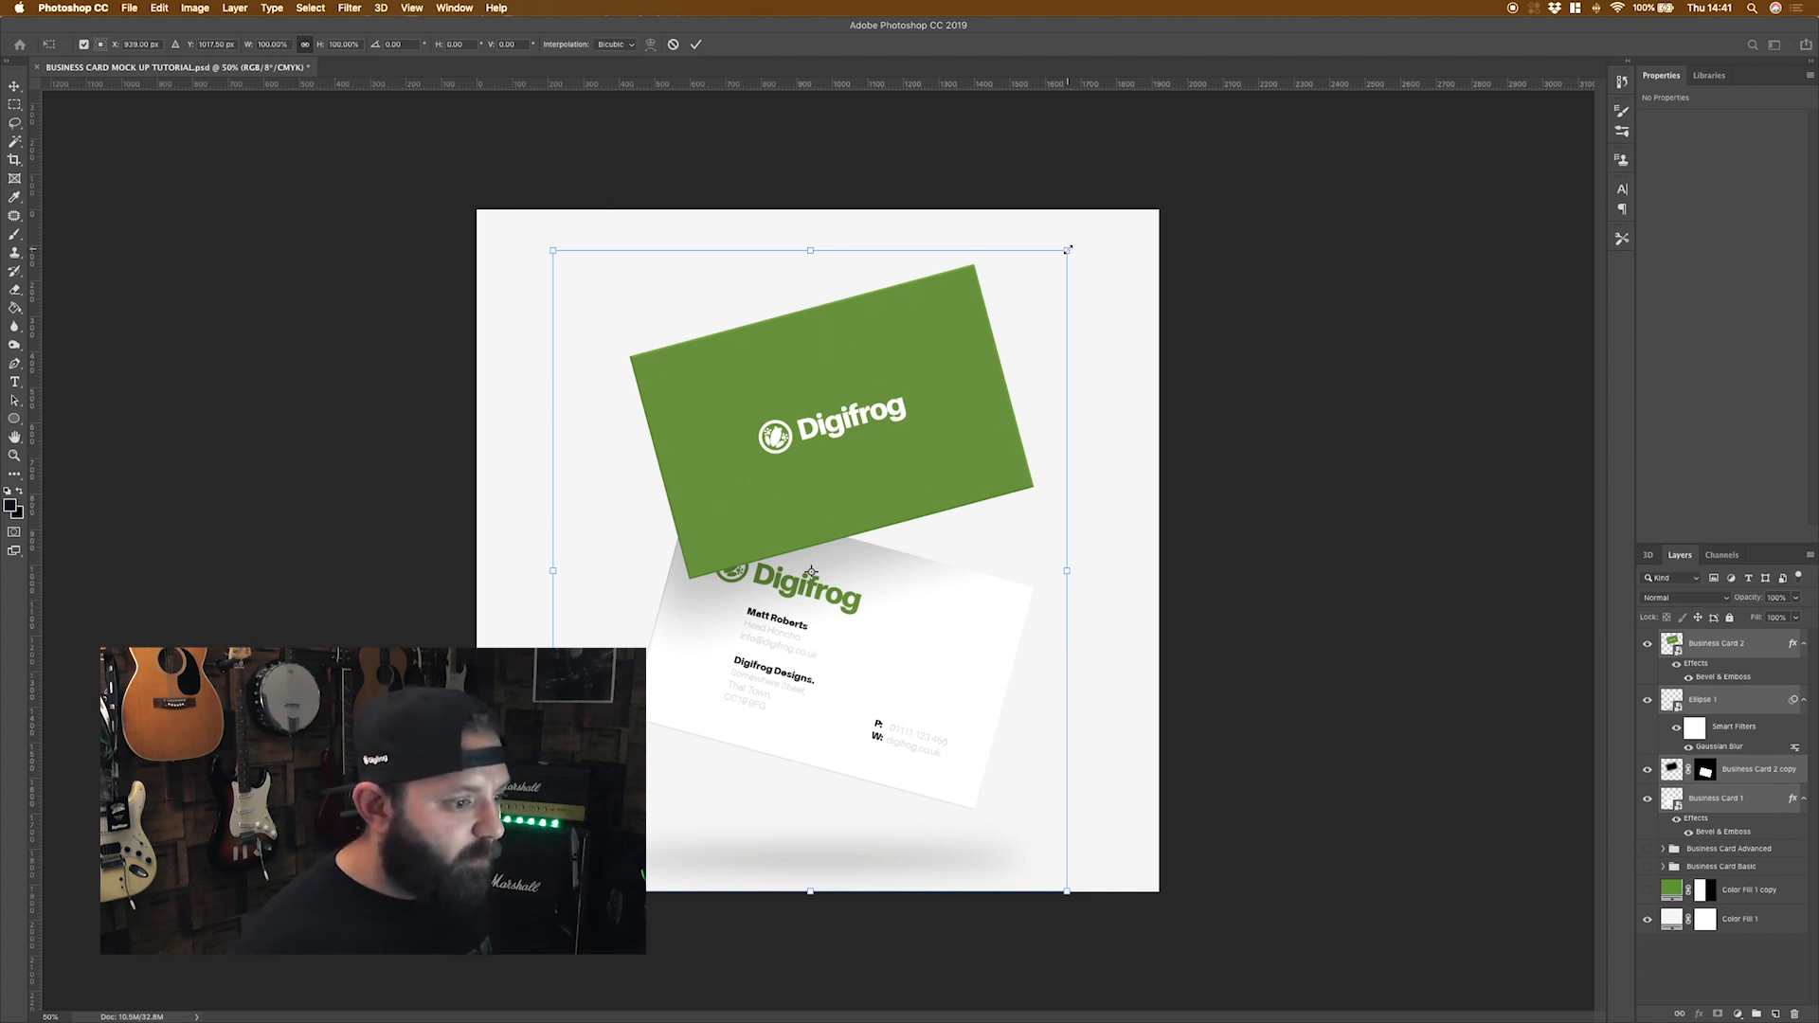
left_click_drag(1068, 249, 981, 292)
key("Return")
key("u")
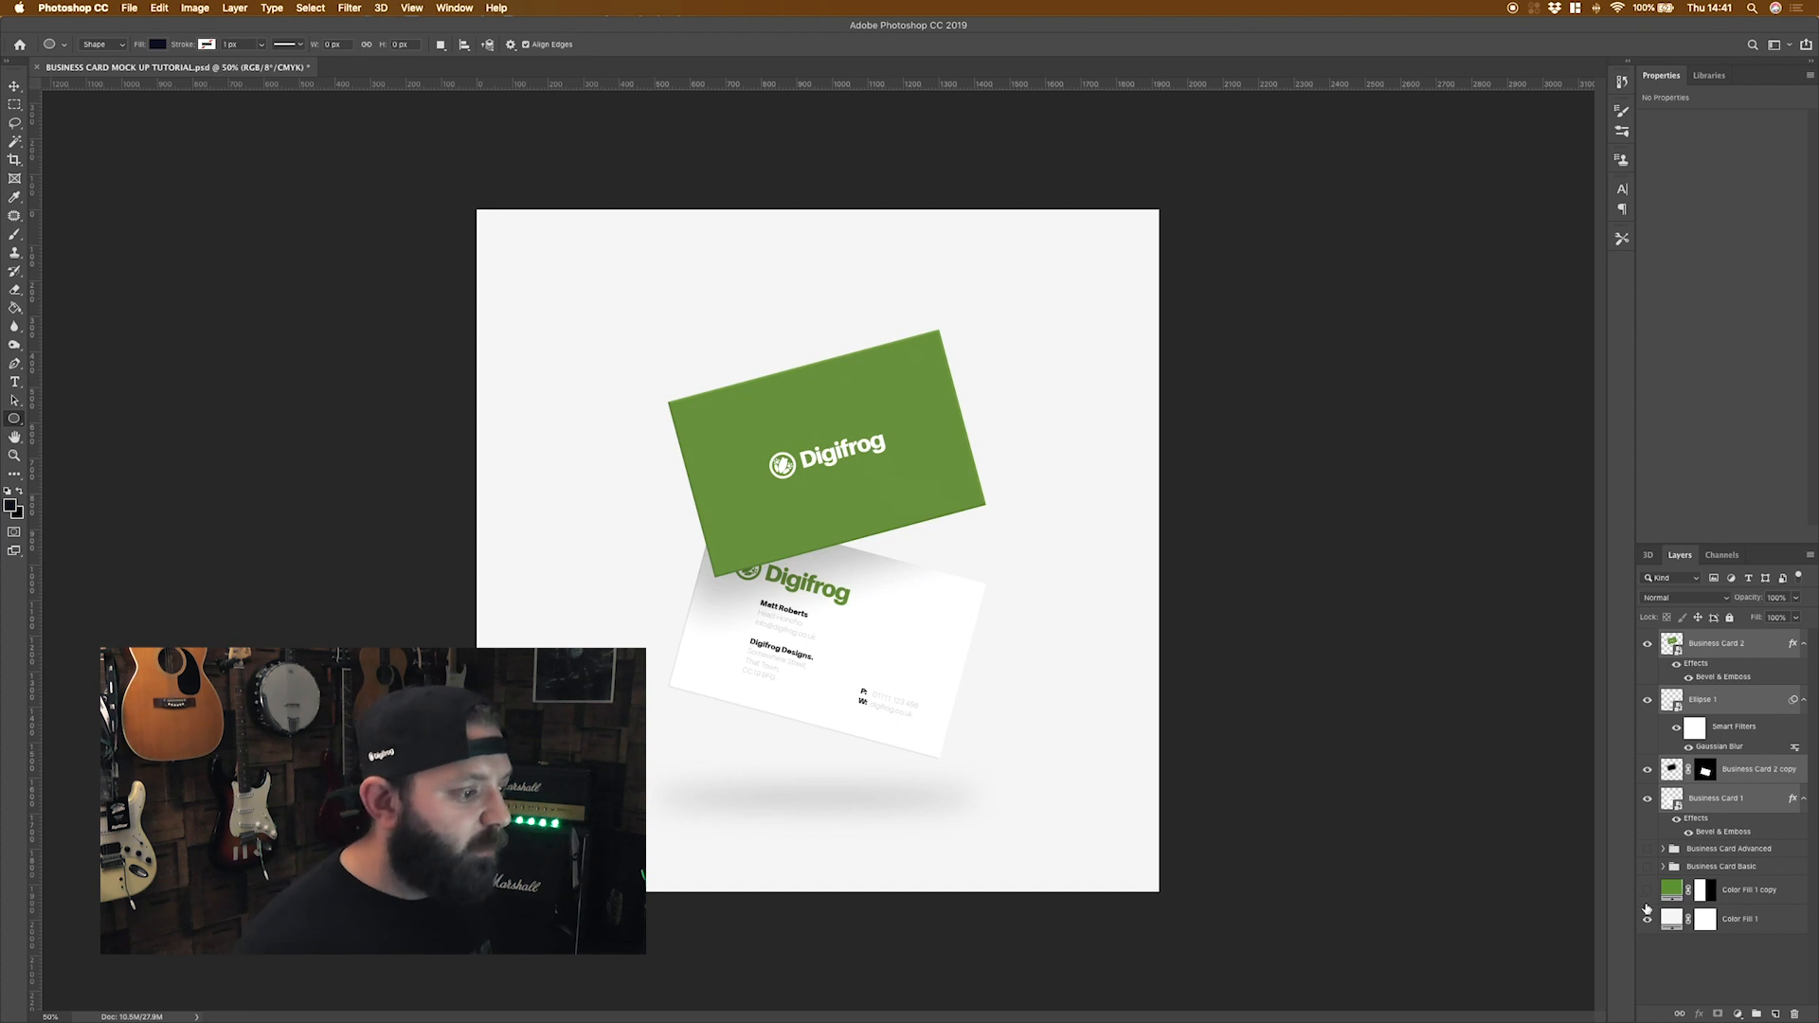
Show the green Color Fill 1 copy over half of the background and check the visibility of both fill layers.
left_click(1647, 891)
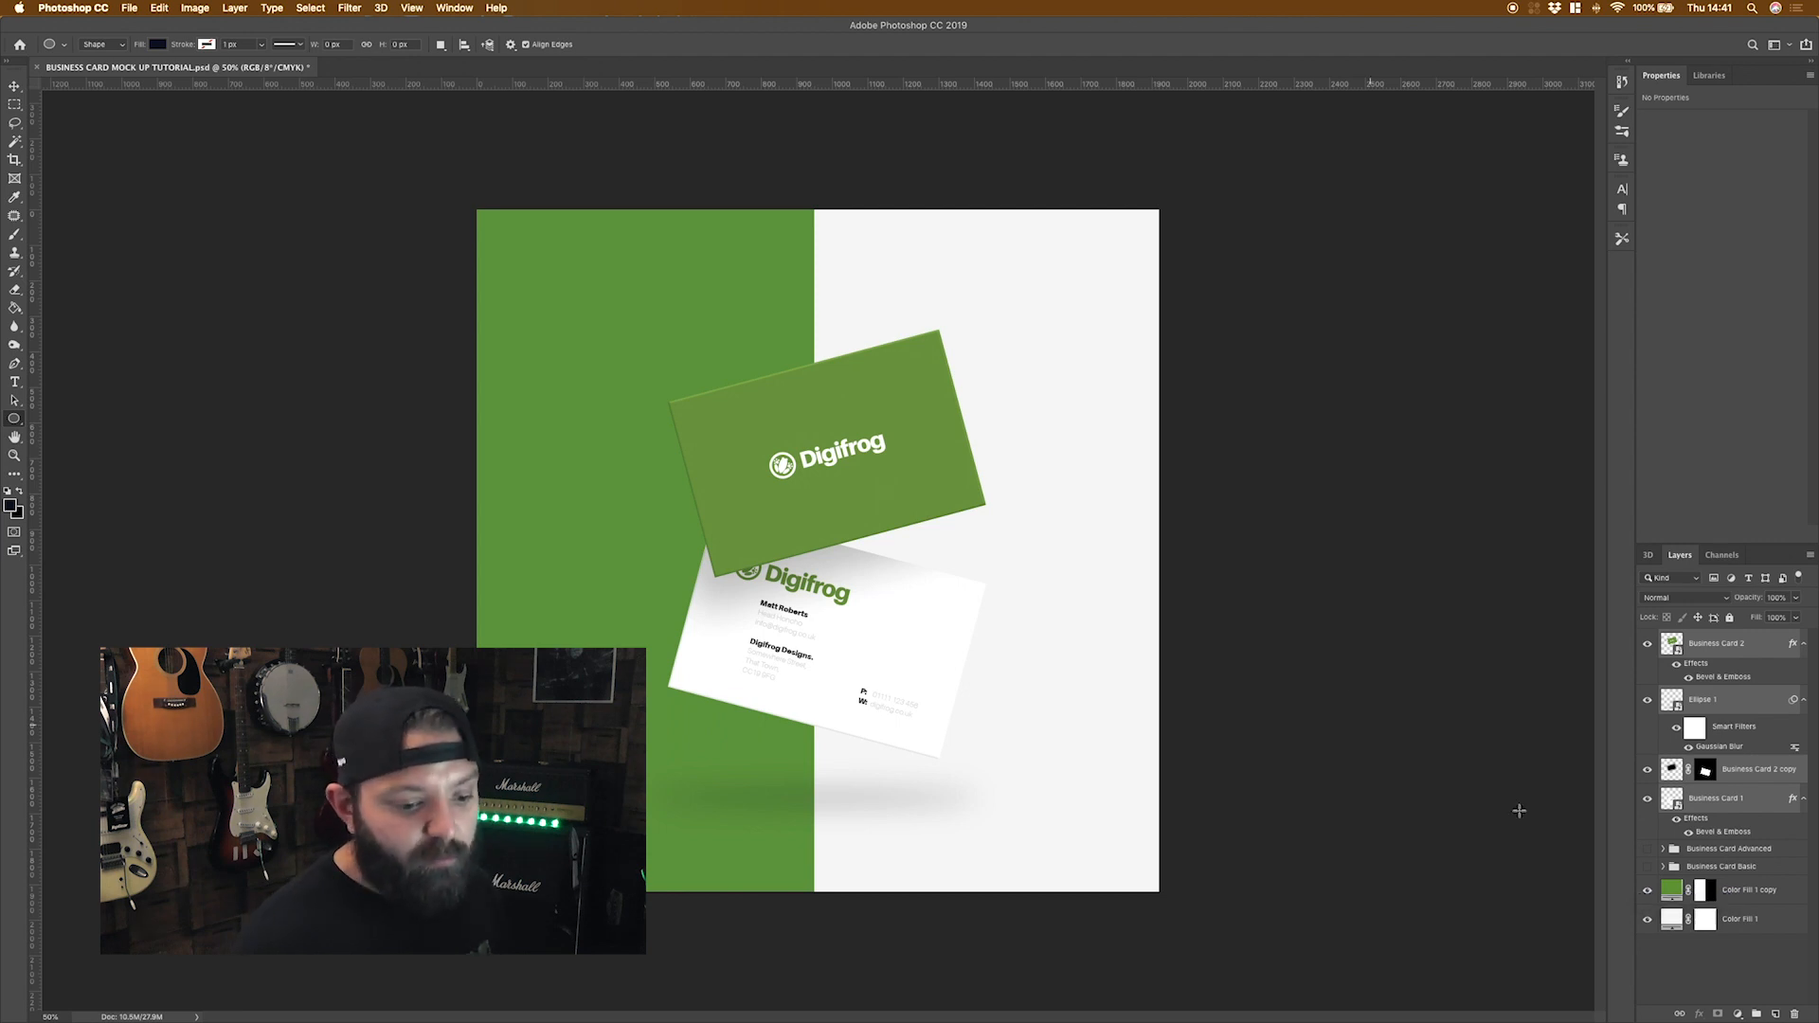
left_click(1647, 890)
left_click(1647, 921)
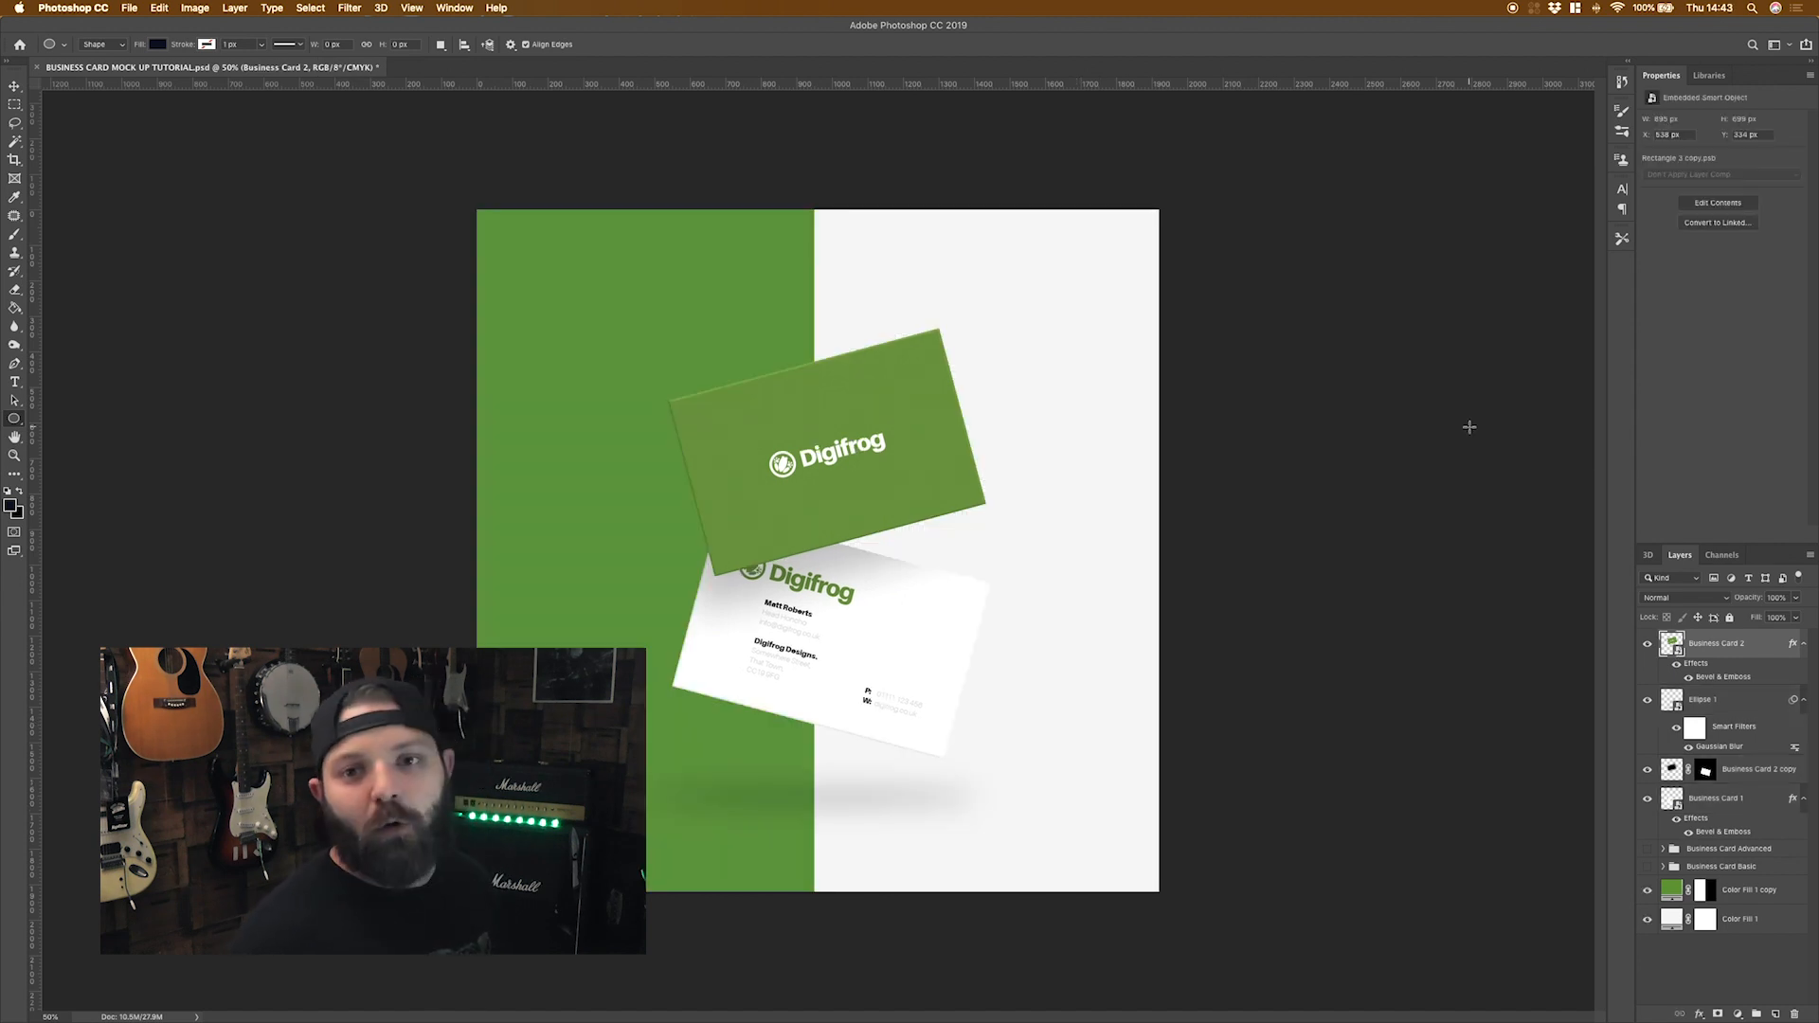
Add a faint linear black-to-white gradient overlay to the Business Card 2 layer, keeping its opacity very low.
right_click(1739, 645)
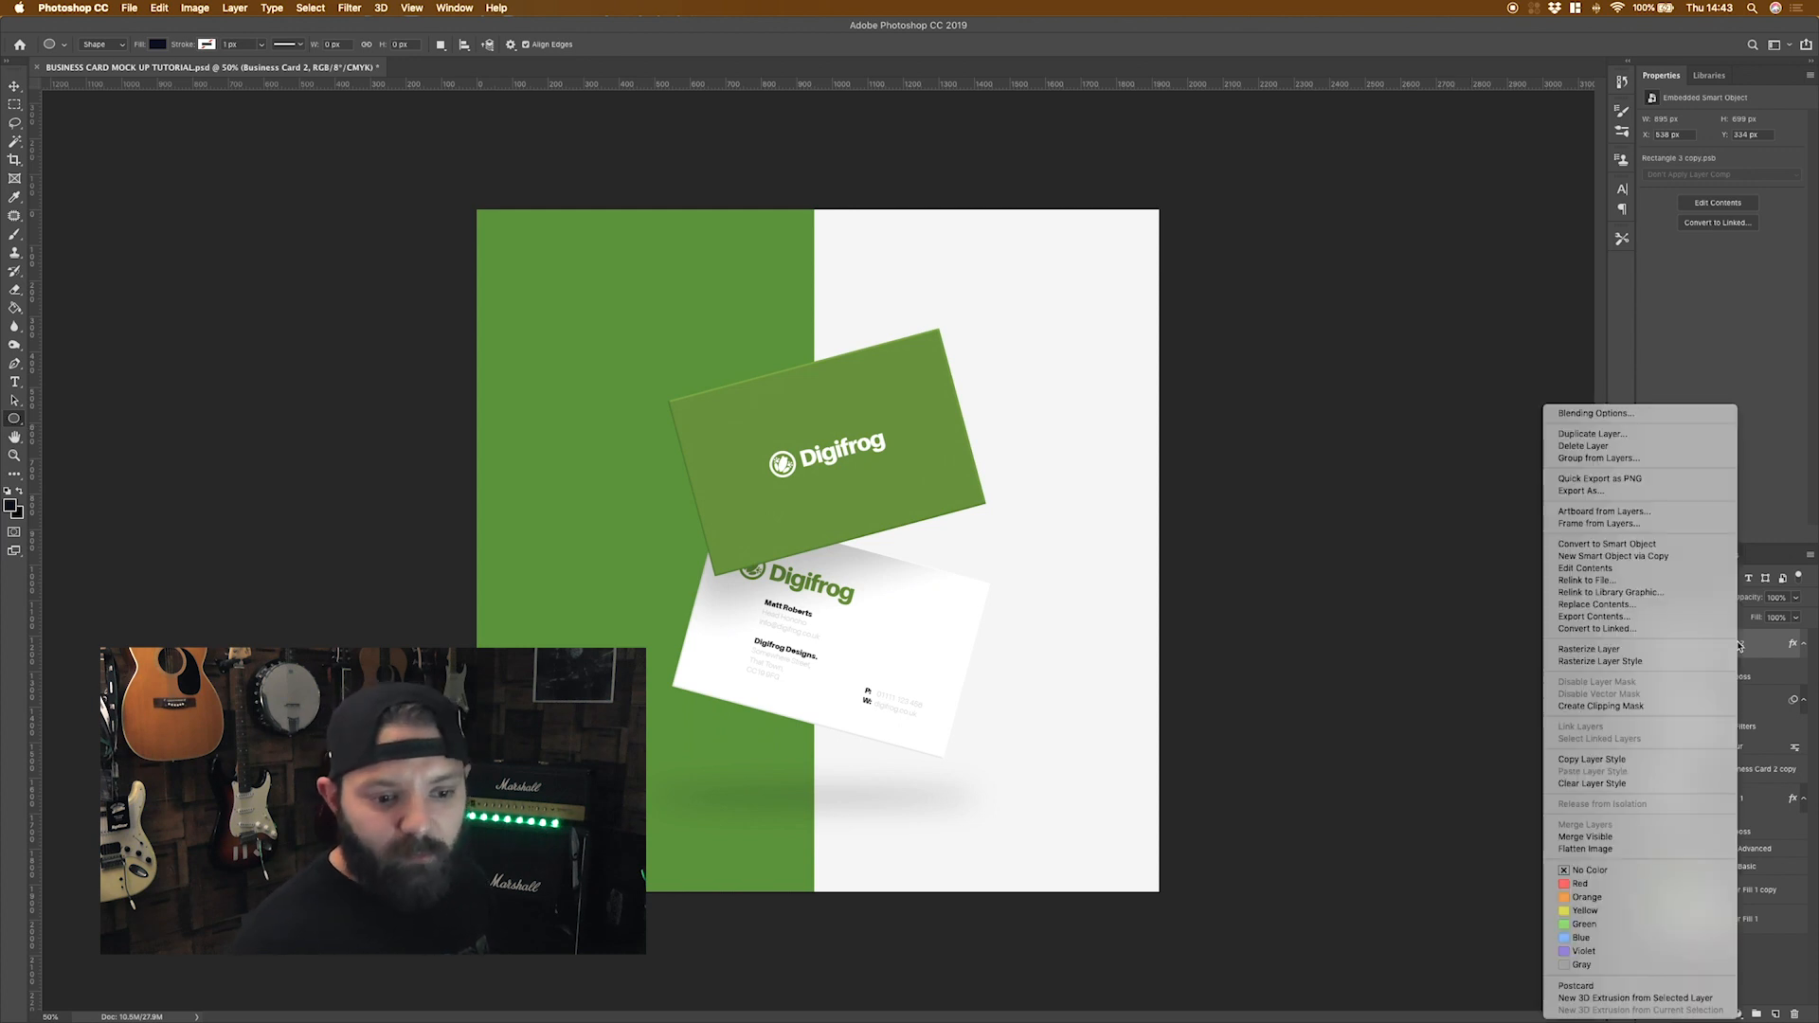
left_click(1635, 415)
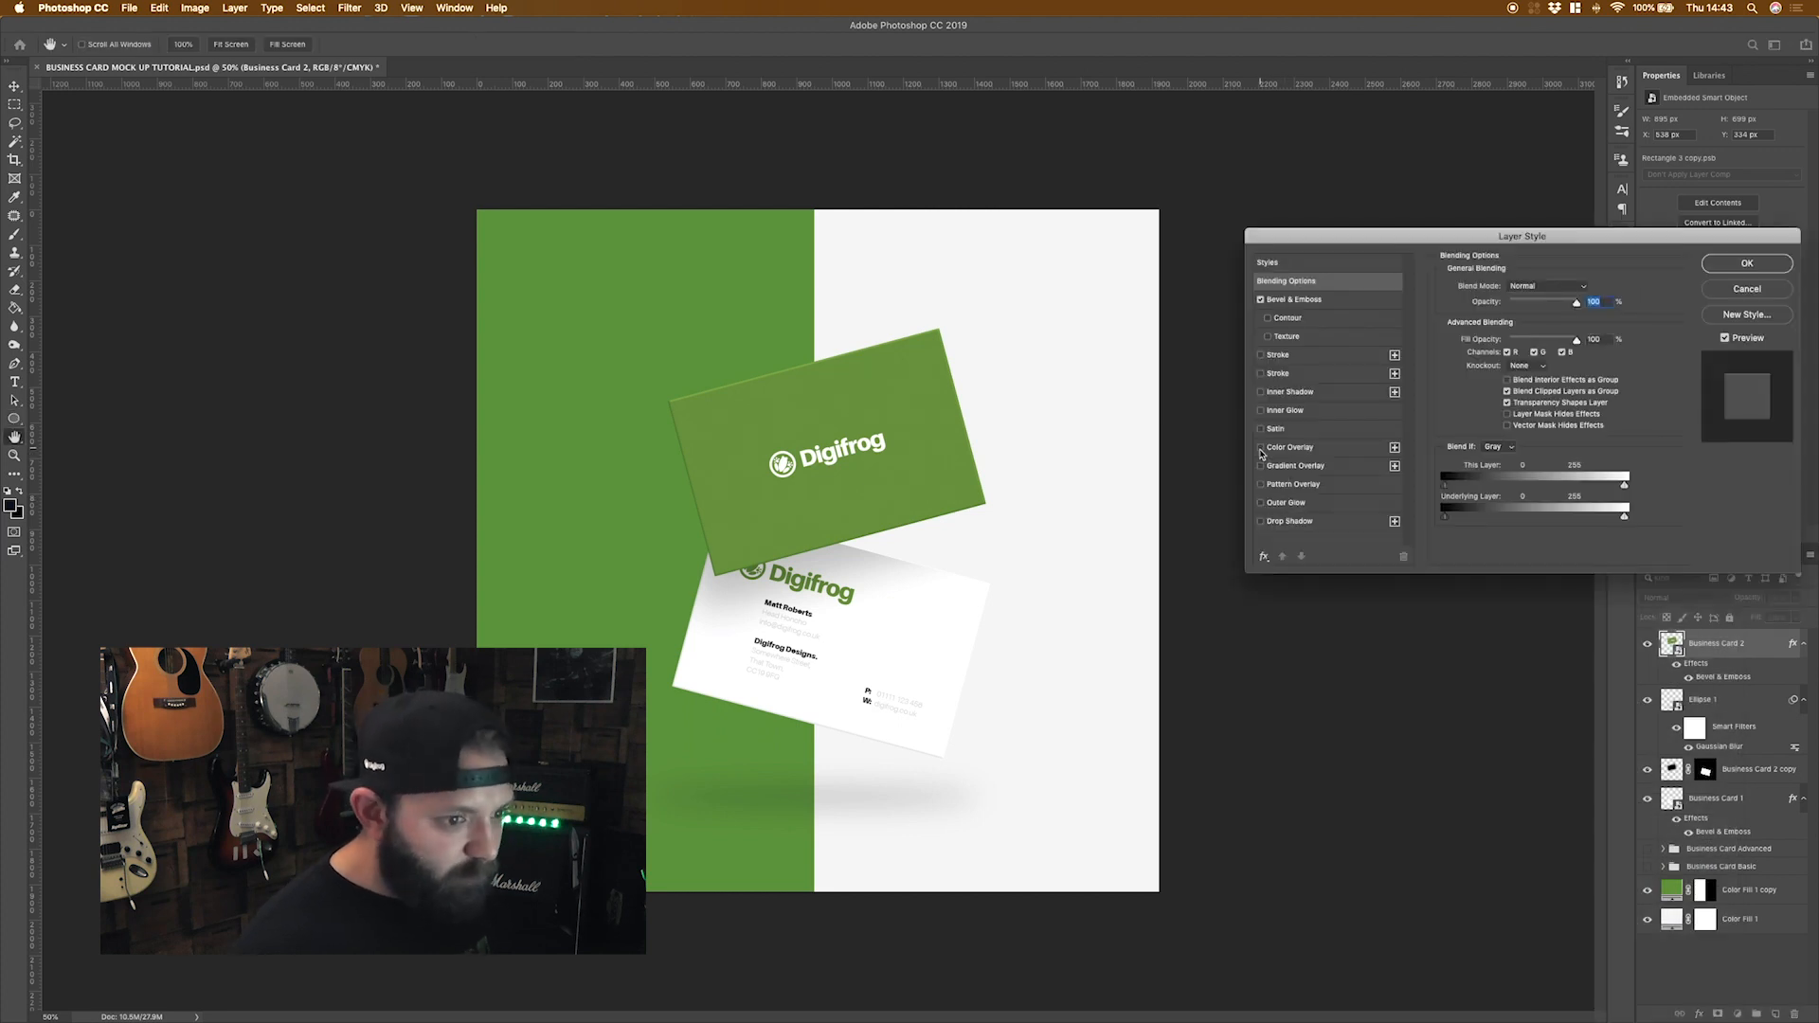
left_click(1262, 466)
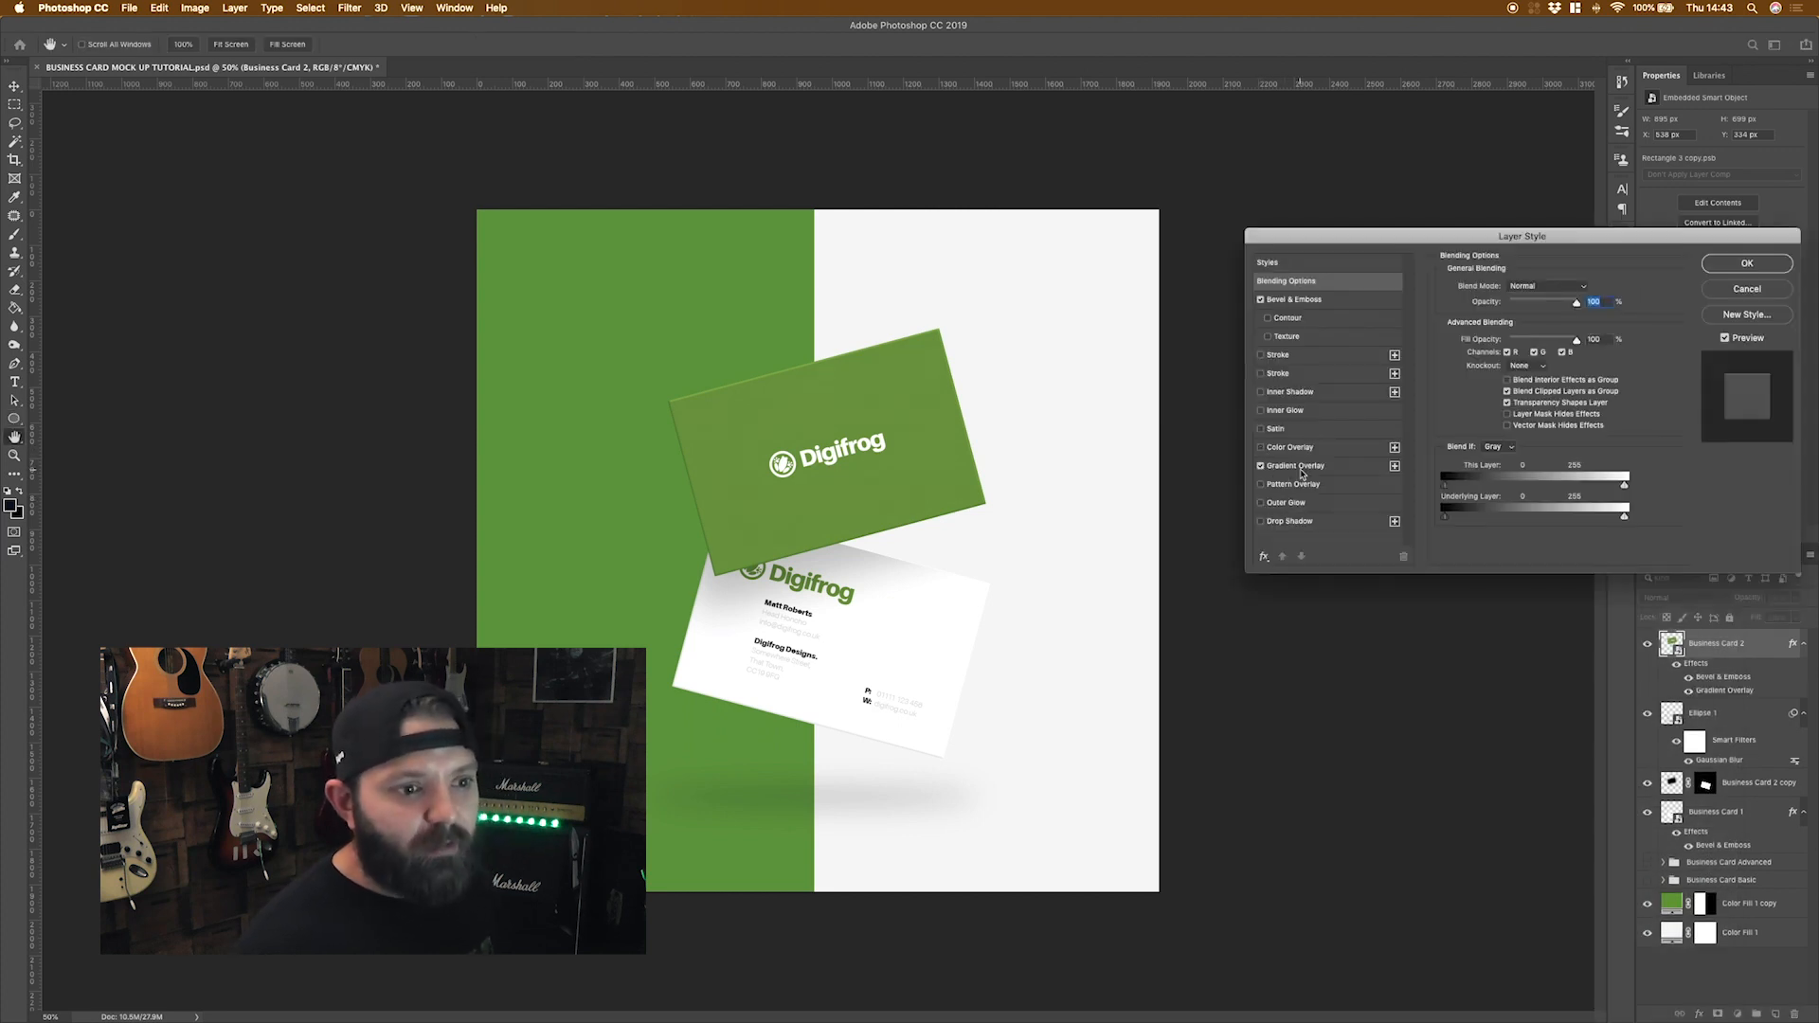
left_click(1302, 467)
mouse_move(1491, 301)
left_mouse_down()
mouse_move(1525, 304)
mouse_move(1494, 307)
left_mouse_up()
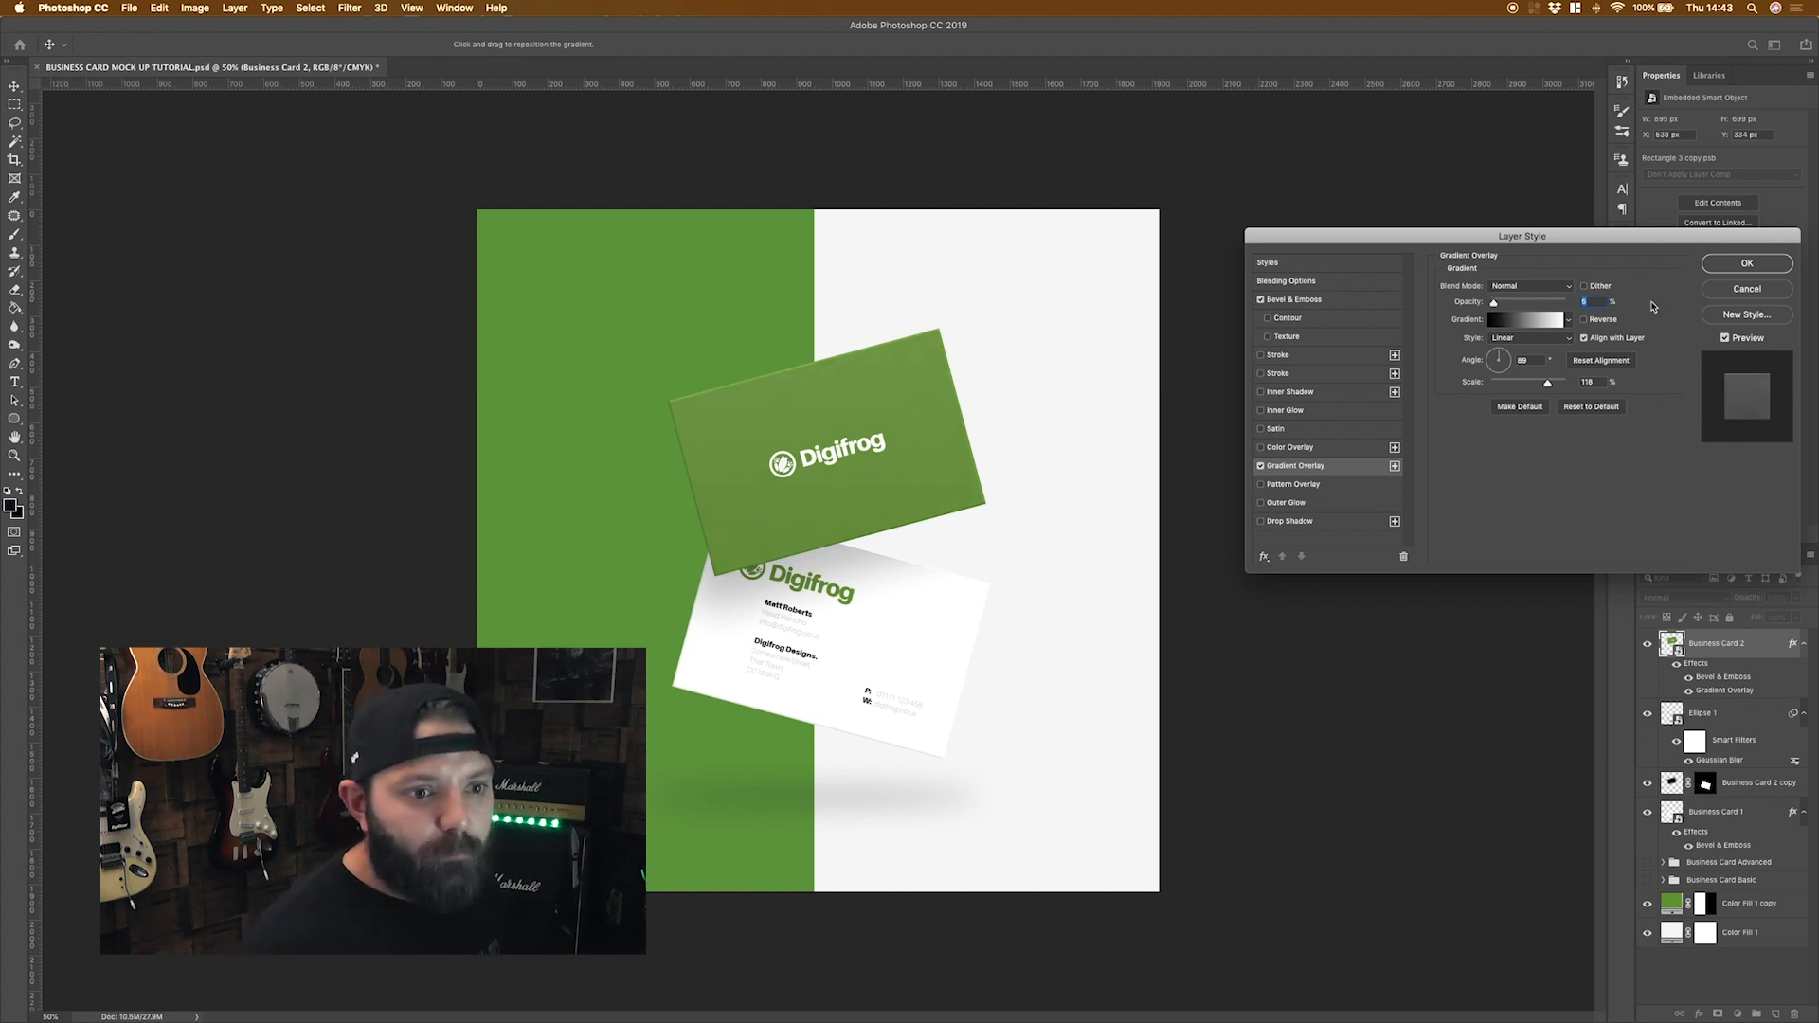
left_click(1775, 266)
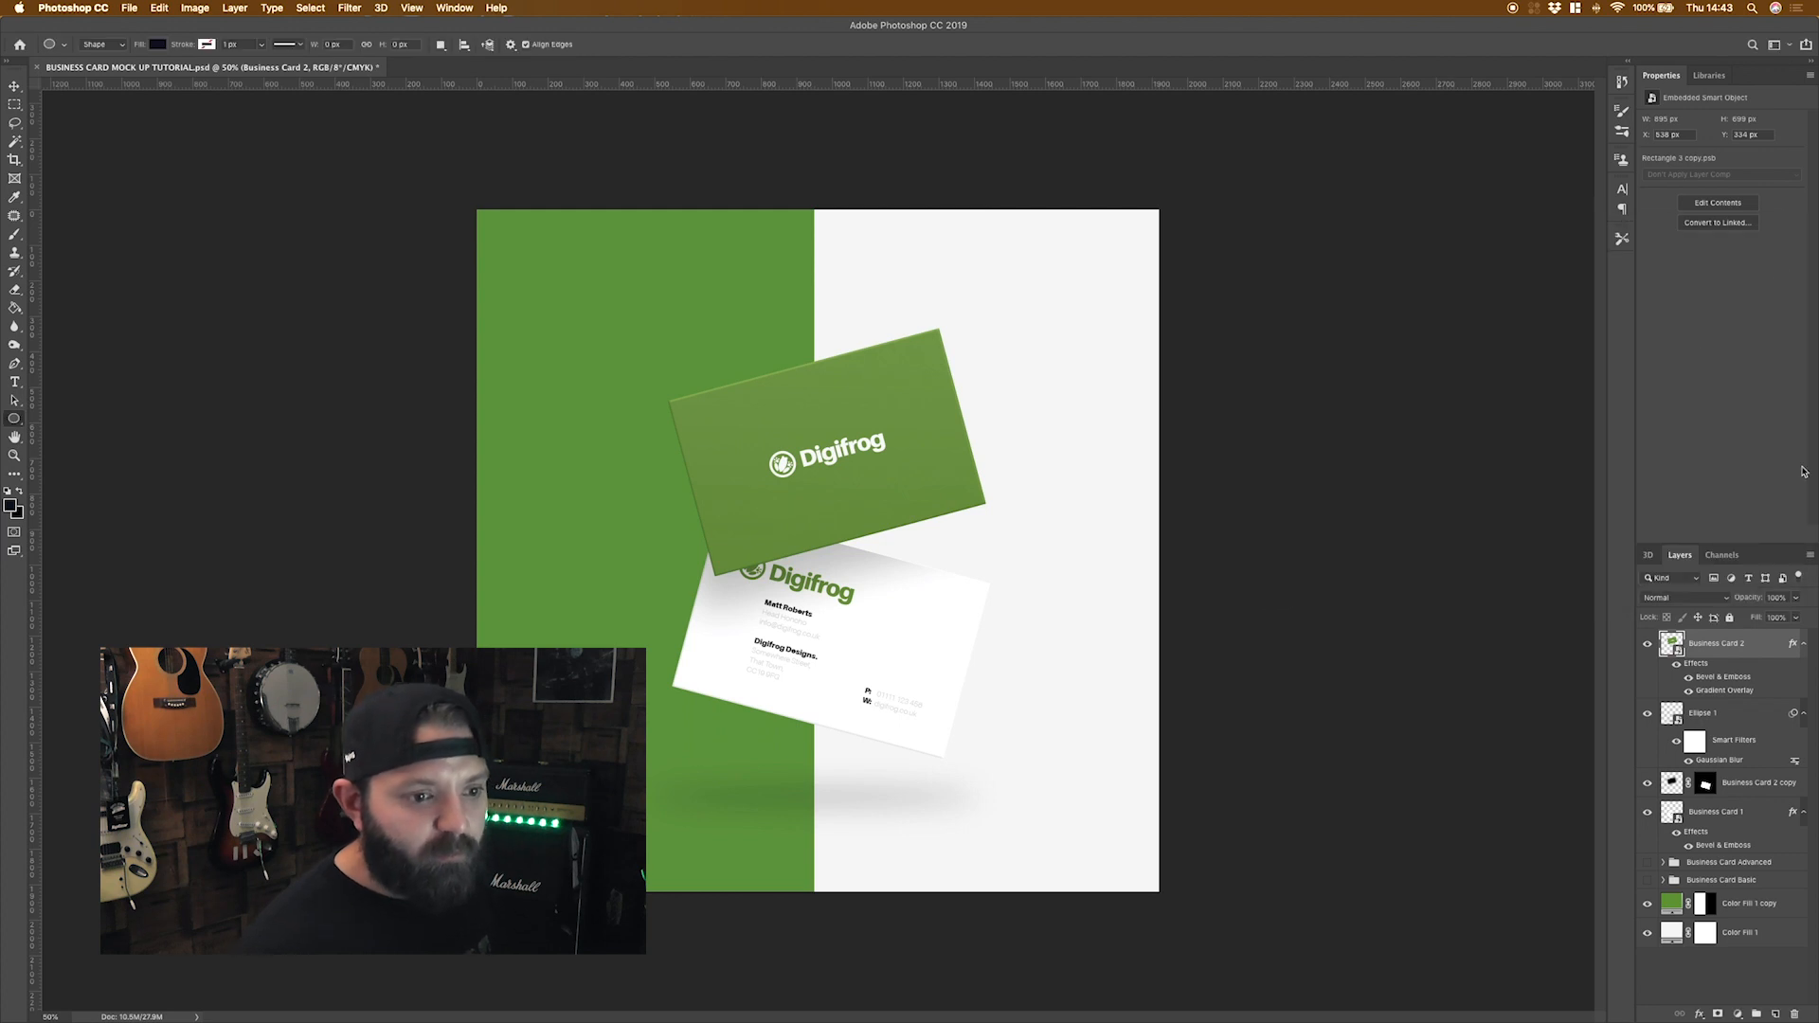
Add a linear black-to-white gradient overlay at reduced opacity to the Ellipse 1 ground shadow layer.
right_click(1711, 717)
left_click(1570, 413)
left_click(1261, 465)
left_click(1298, 465)
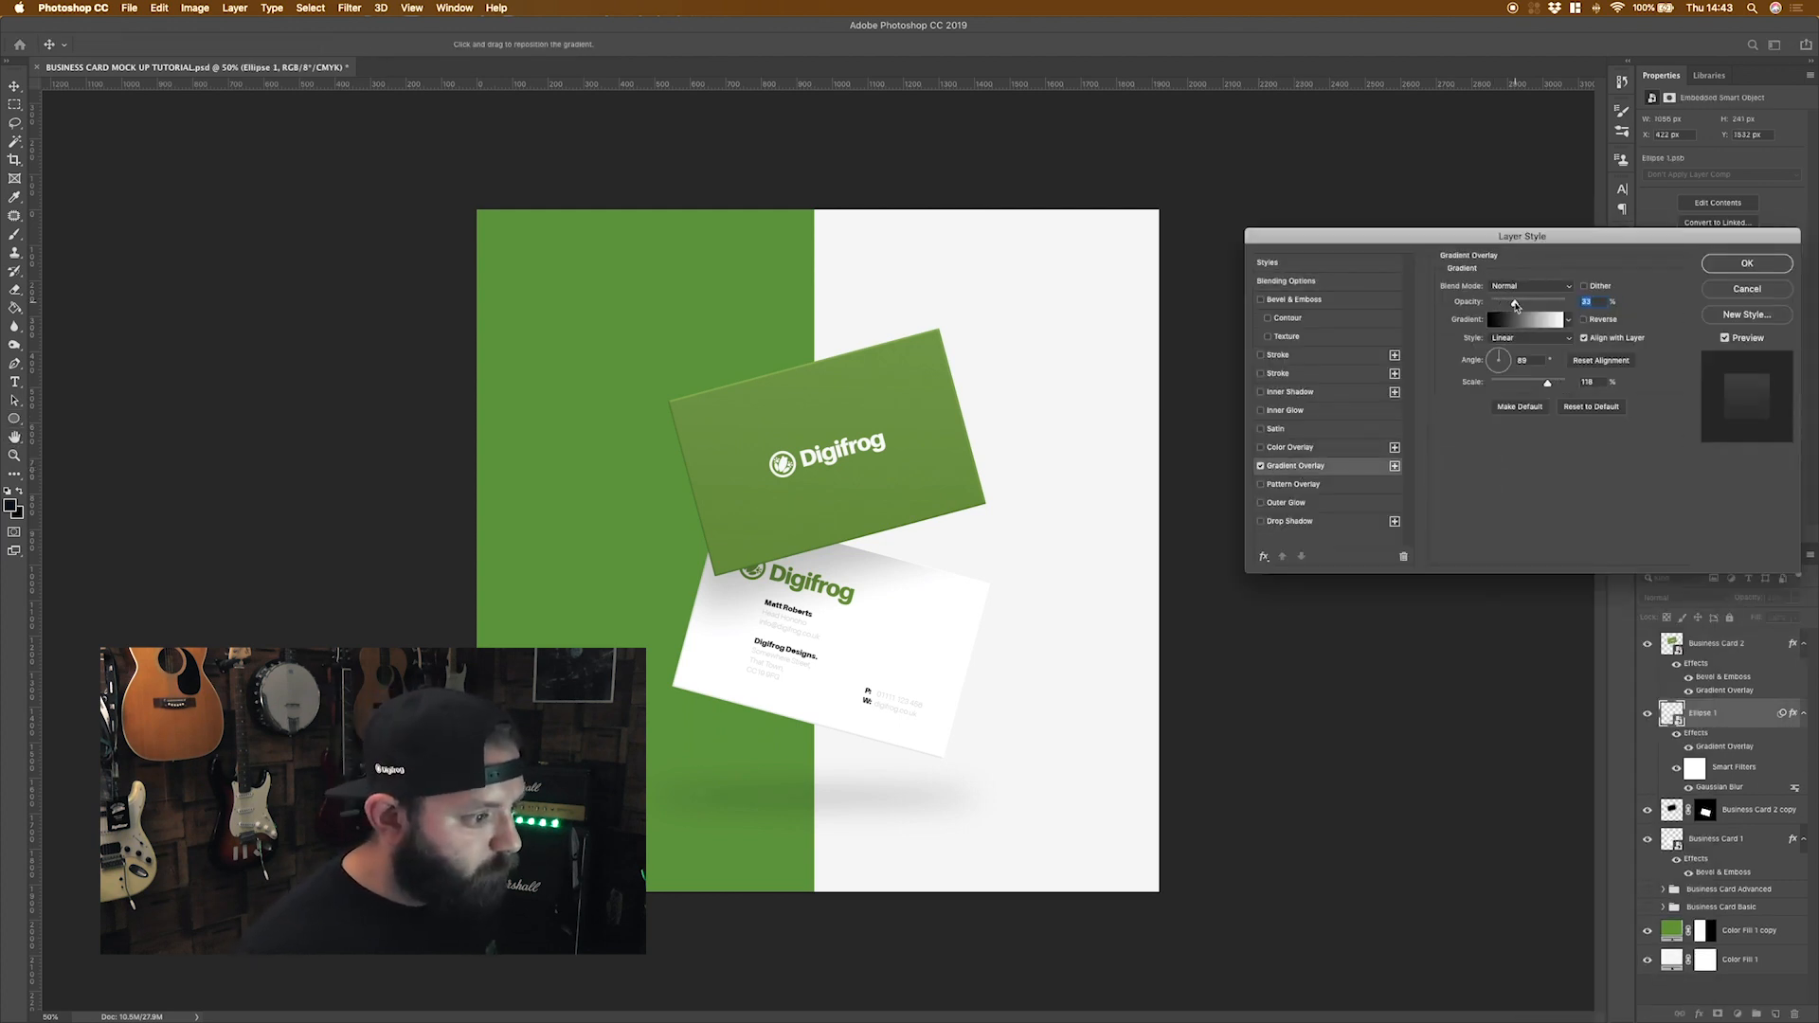
left_click(1747, 264)
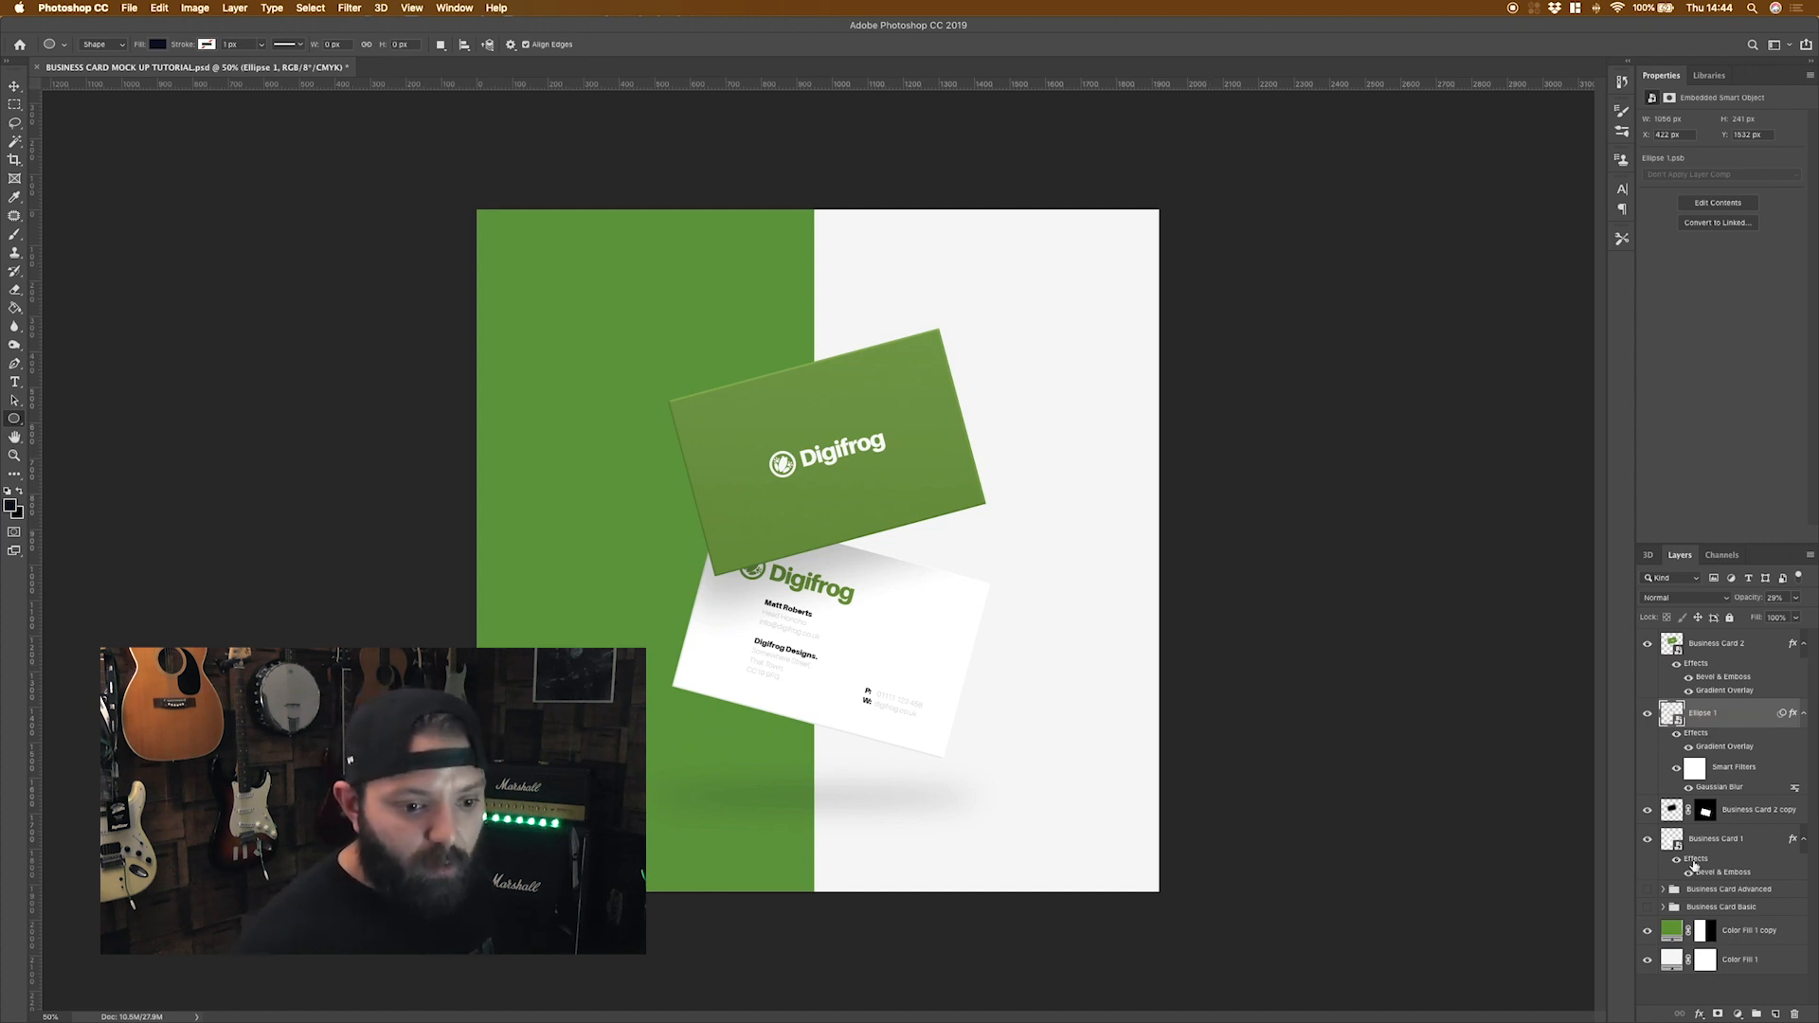
Hide the layers from Business Card 1 to Business Card 2 and show the Business Card Advanced group instead.
left_click(1720, 839)
left_click(1722, 652, "shift")
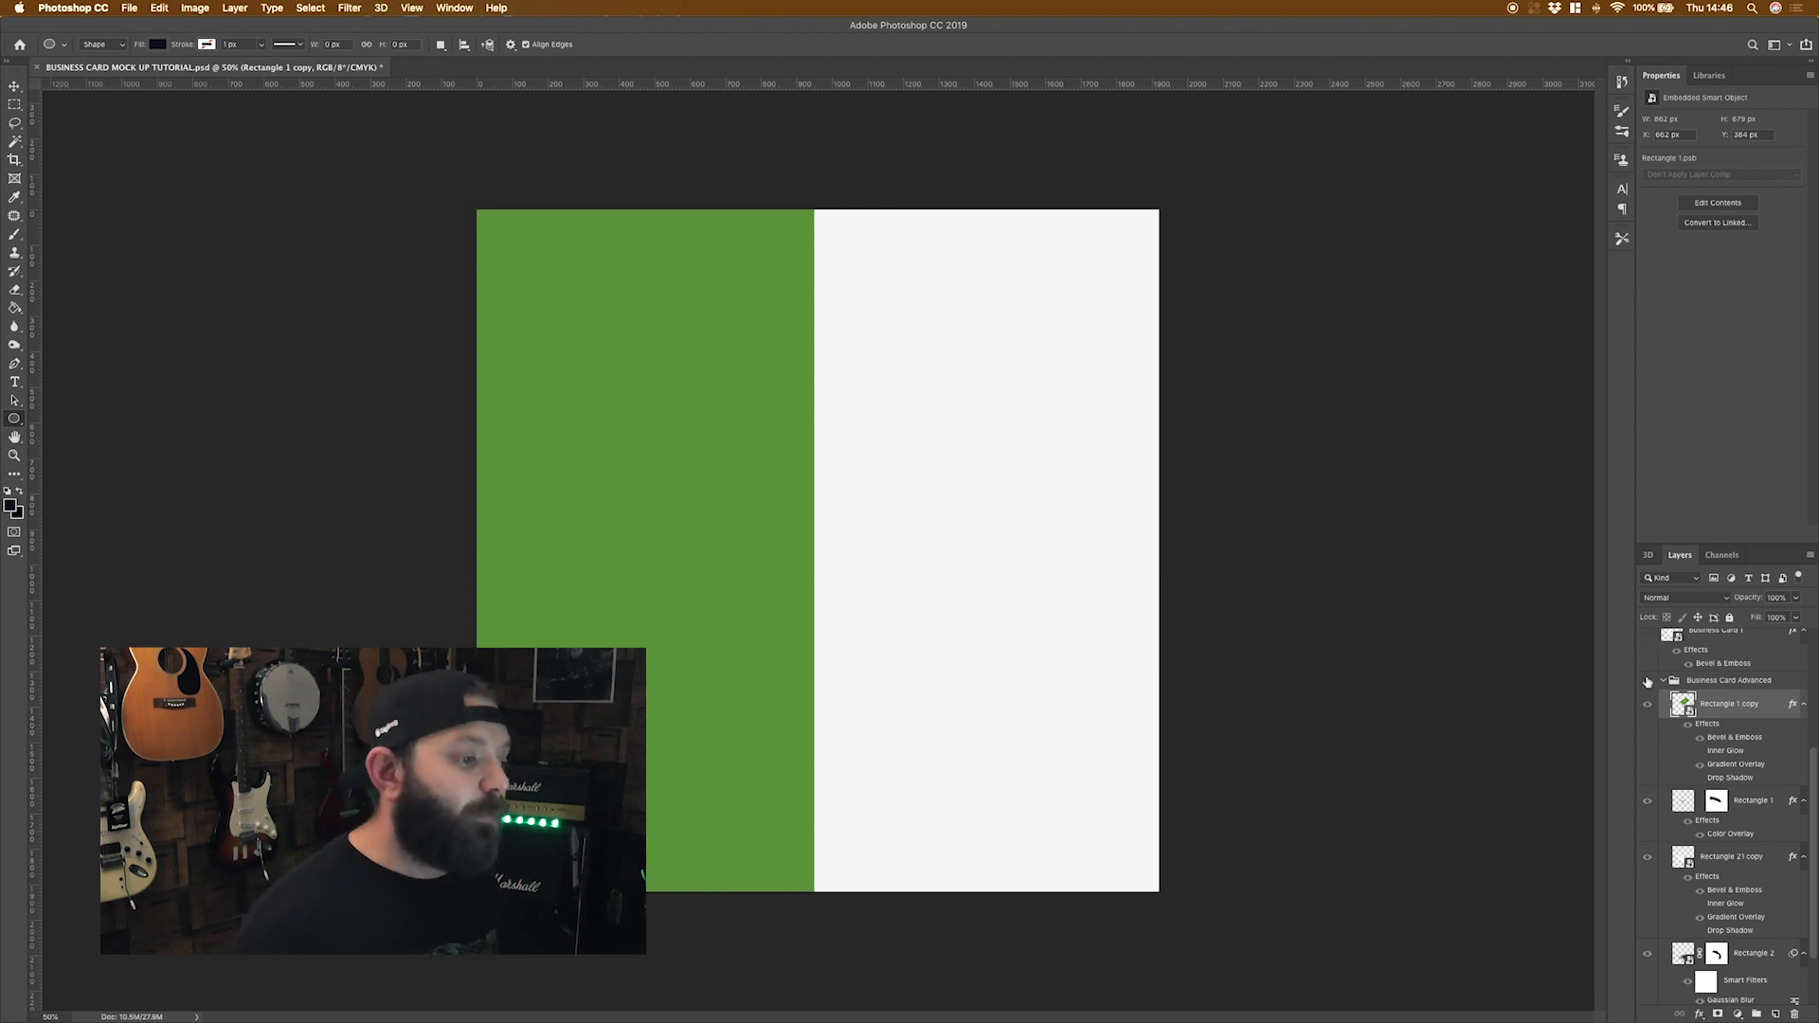
left_click(1648, 682)
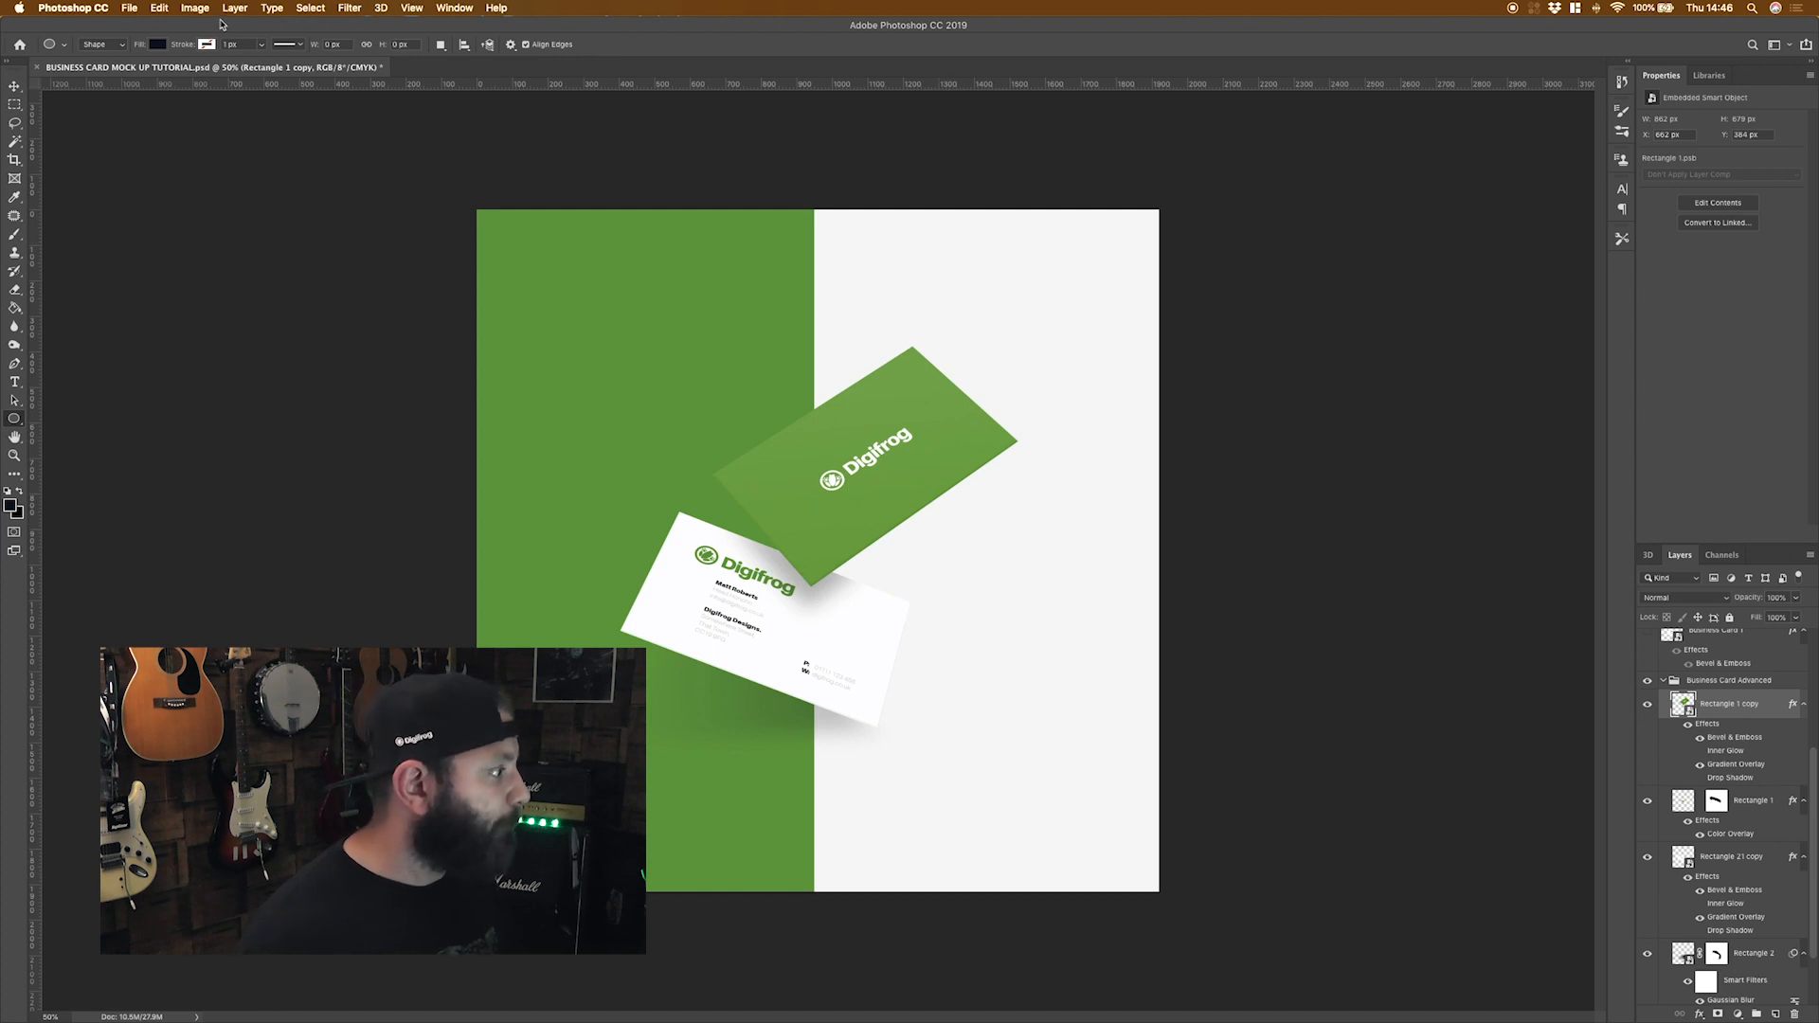
Distort the green Rectangle 1 copy card by shifting its uppermost corner slightly down, and apply the transform.
left_click(161, 9)
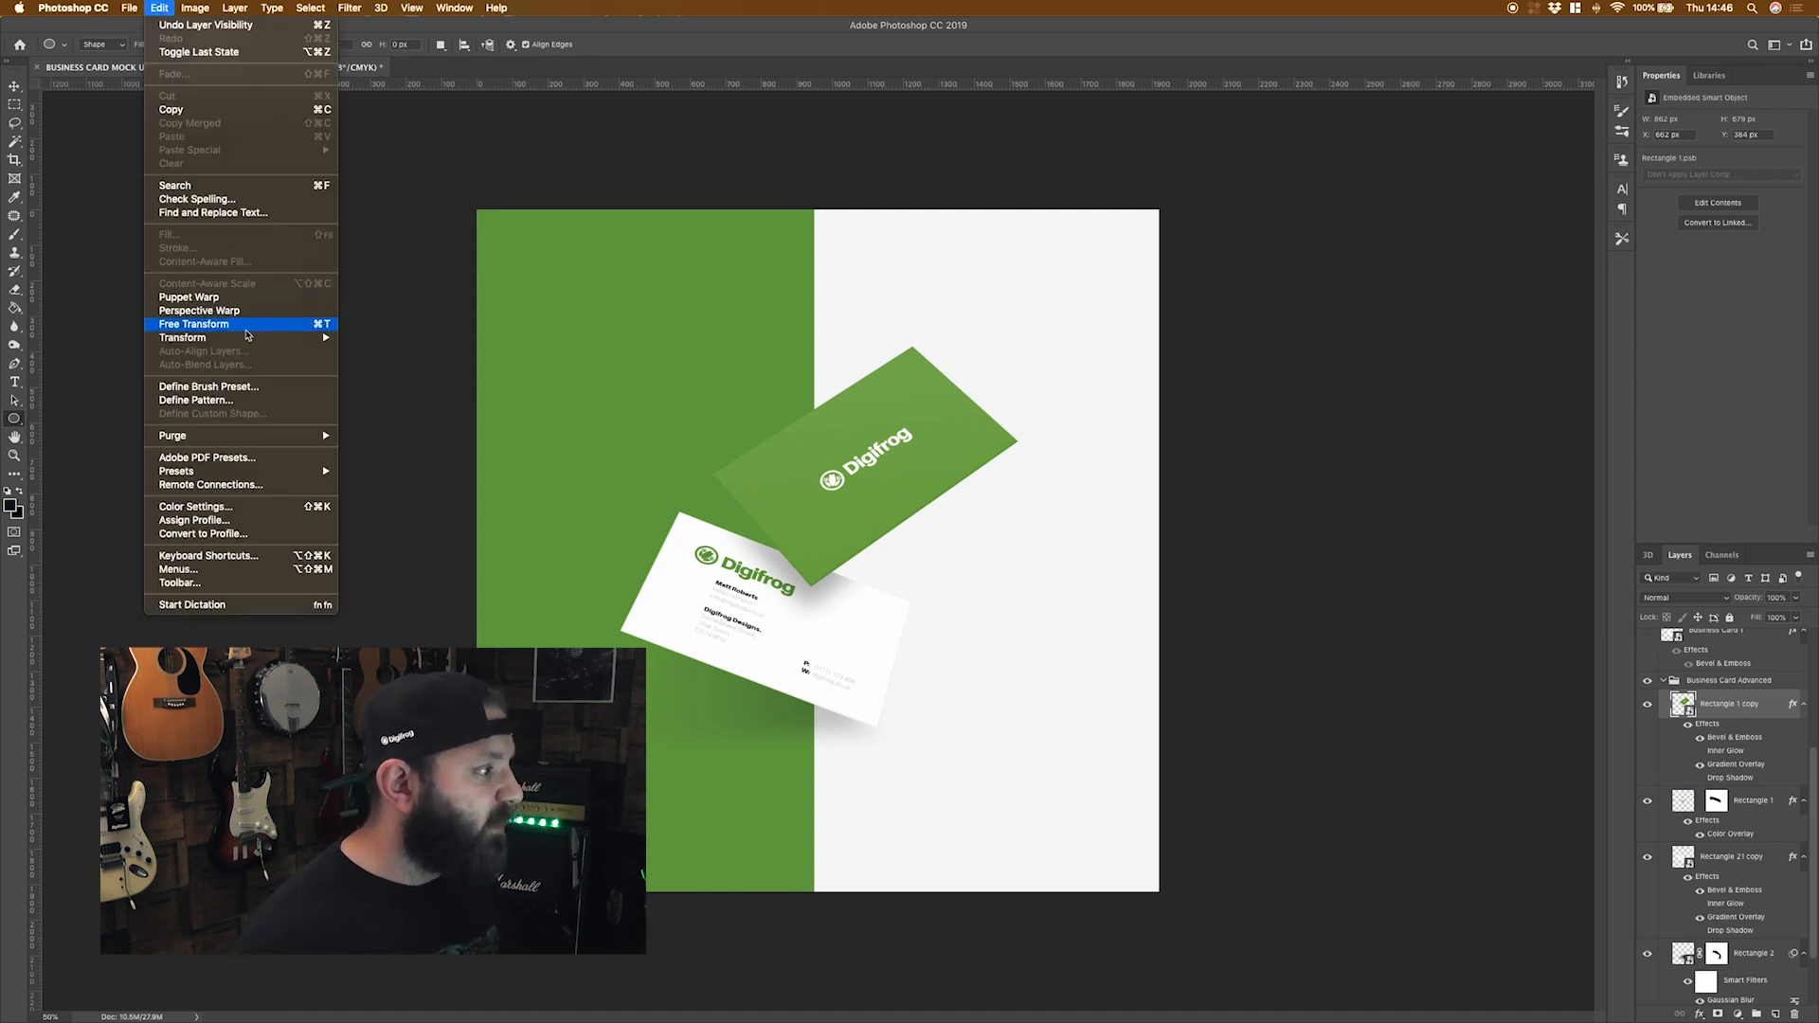
mouse_move(247, 337)
left_click(392, 387)
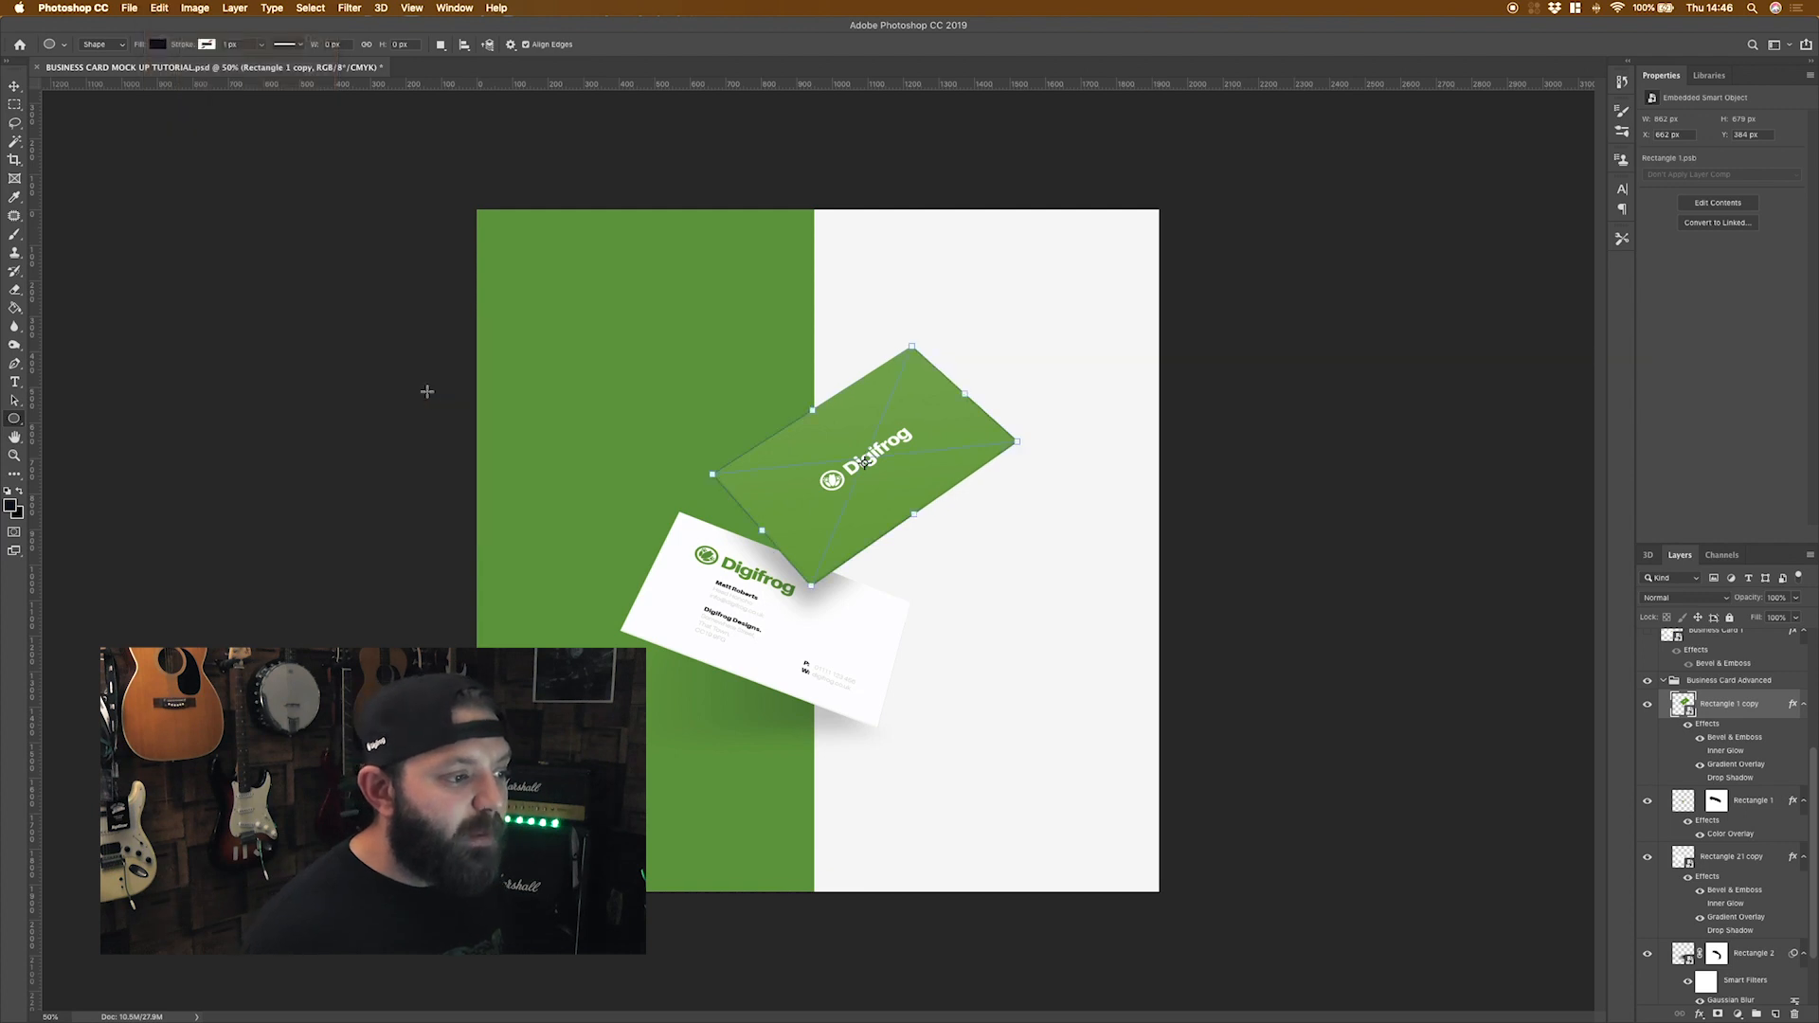
left_click_drag(912, 348, 908, 350)
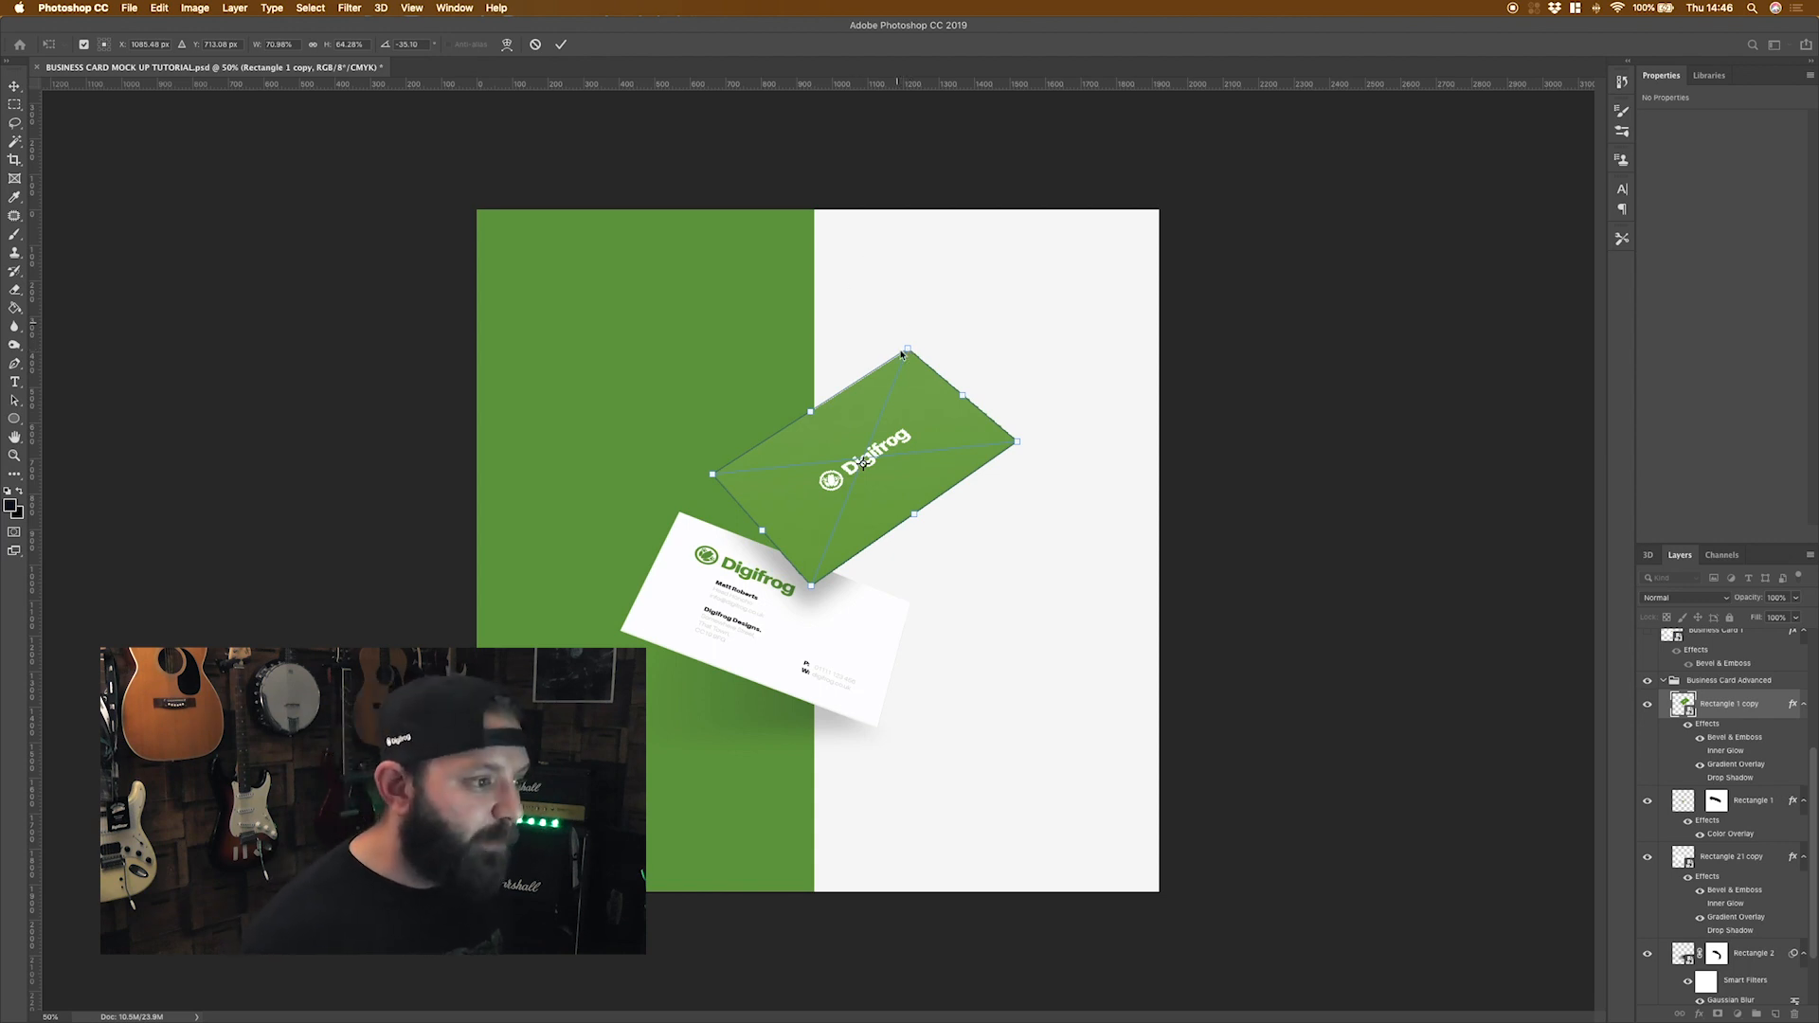
left_click_drag(907, 353, 911, 357)
key("Return")
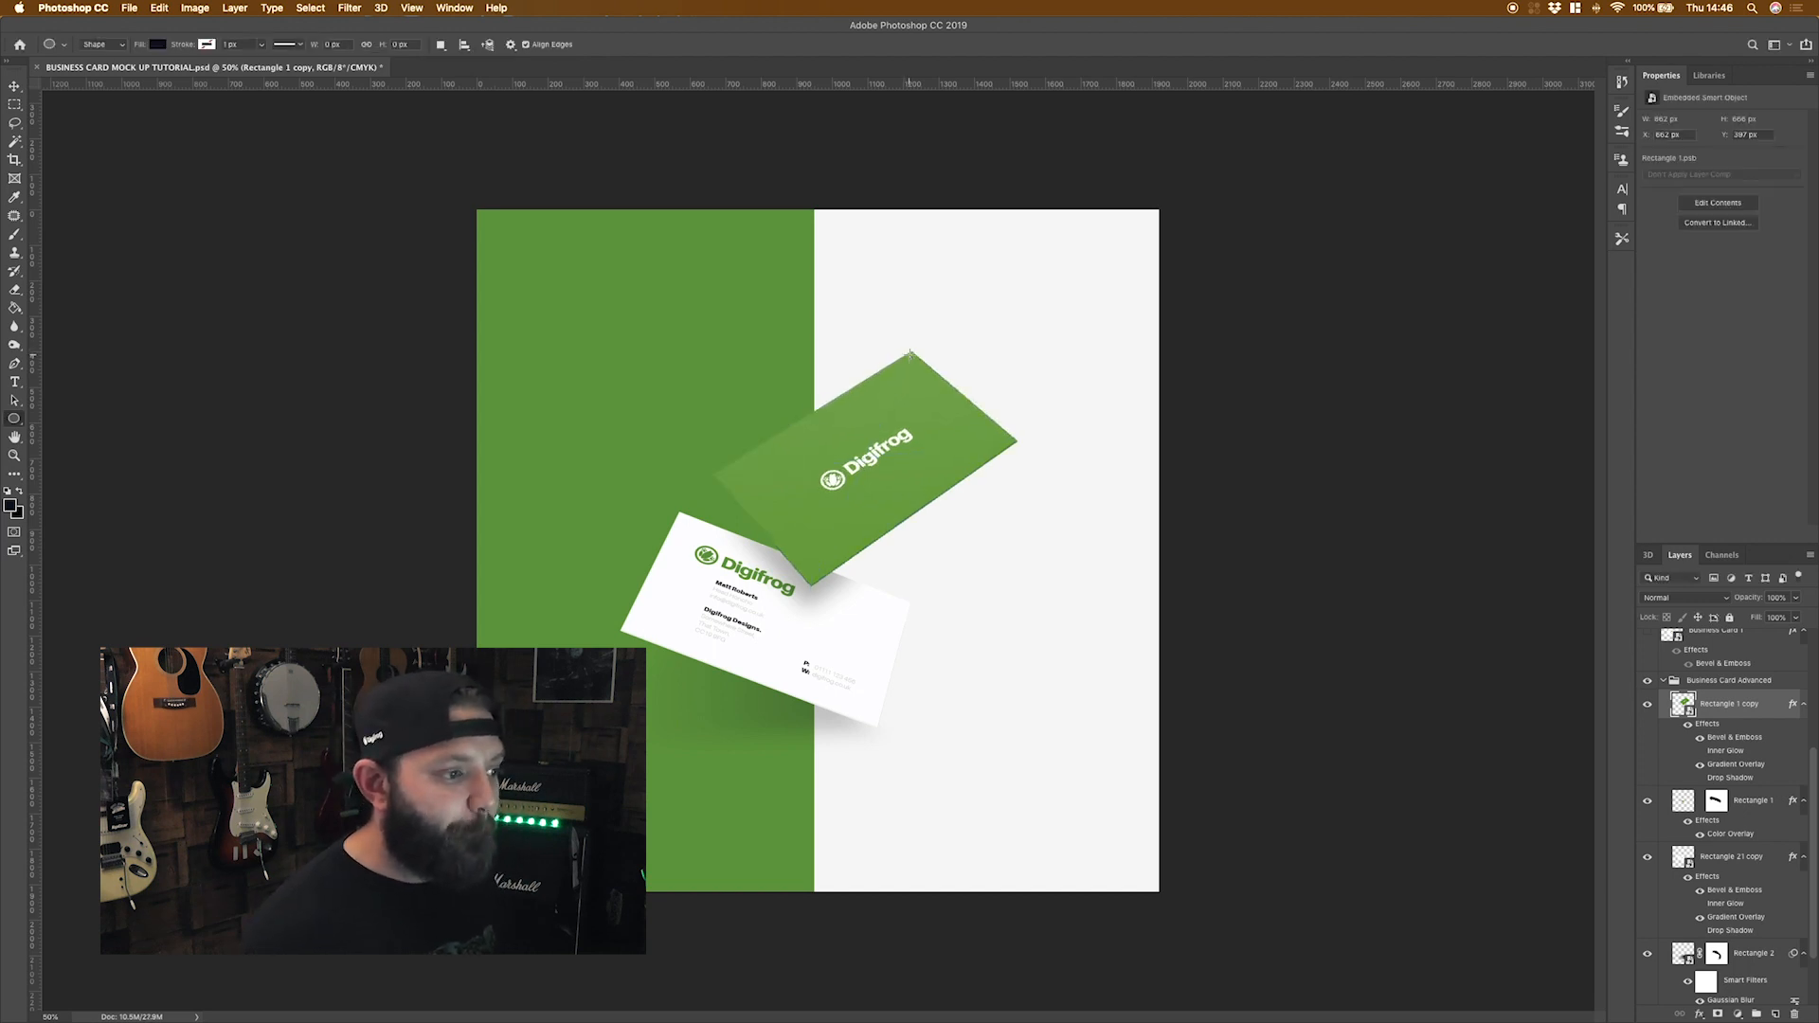